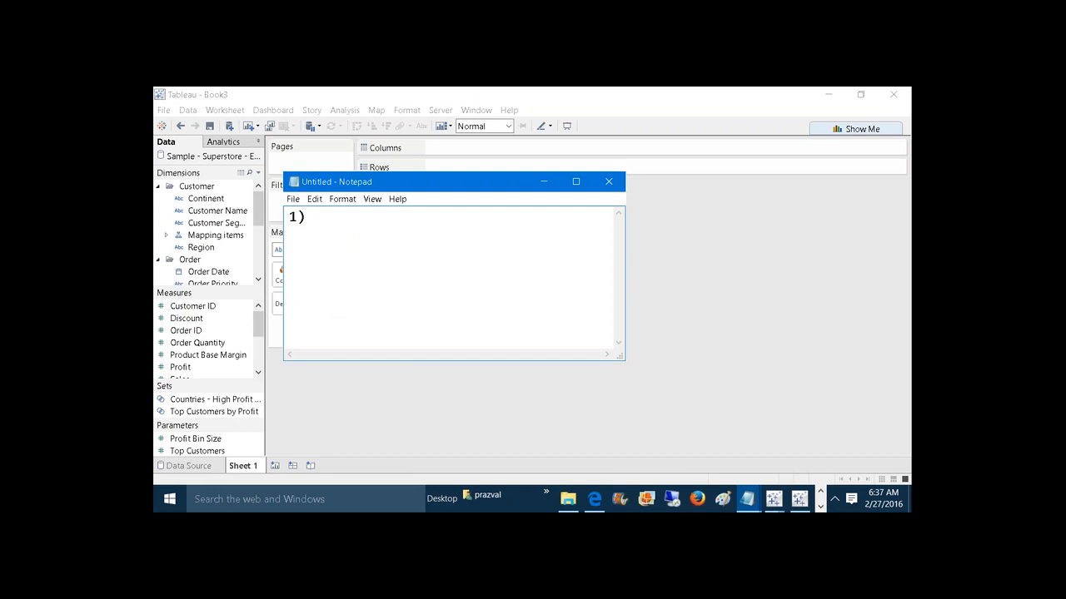
Enter "WORD CLOUD" as list item 1 and "2)BAR IN BAR CHART" on the following line of the note
text(WORD CLOUD)
key(Return)
text(2)BA)
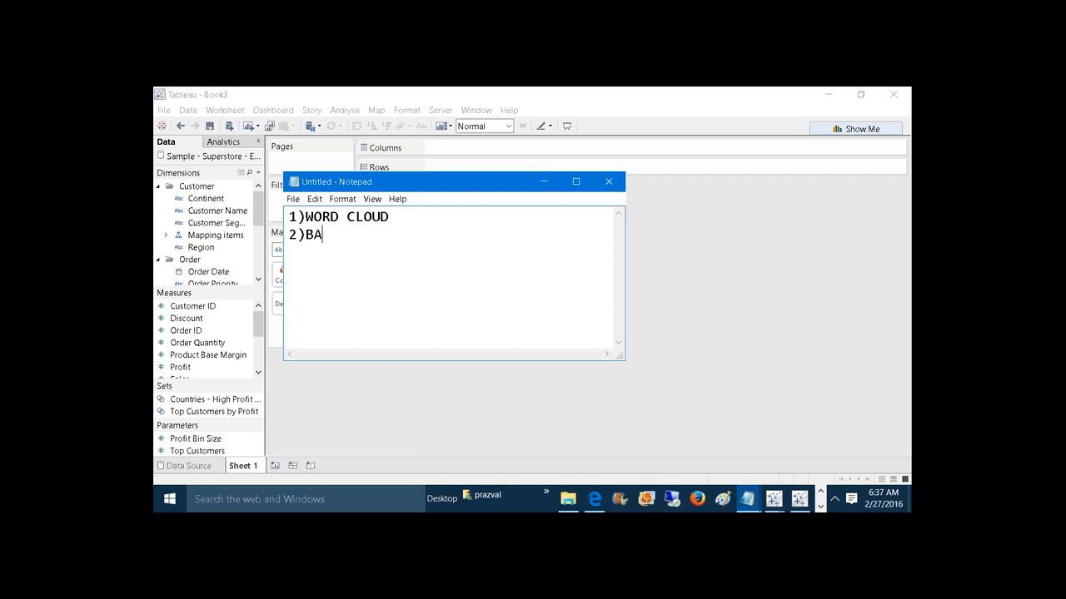
text(R IN)
key(BackSpace)
key(BackSpace)
text(IN BAR CHART)
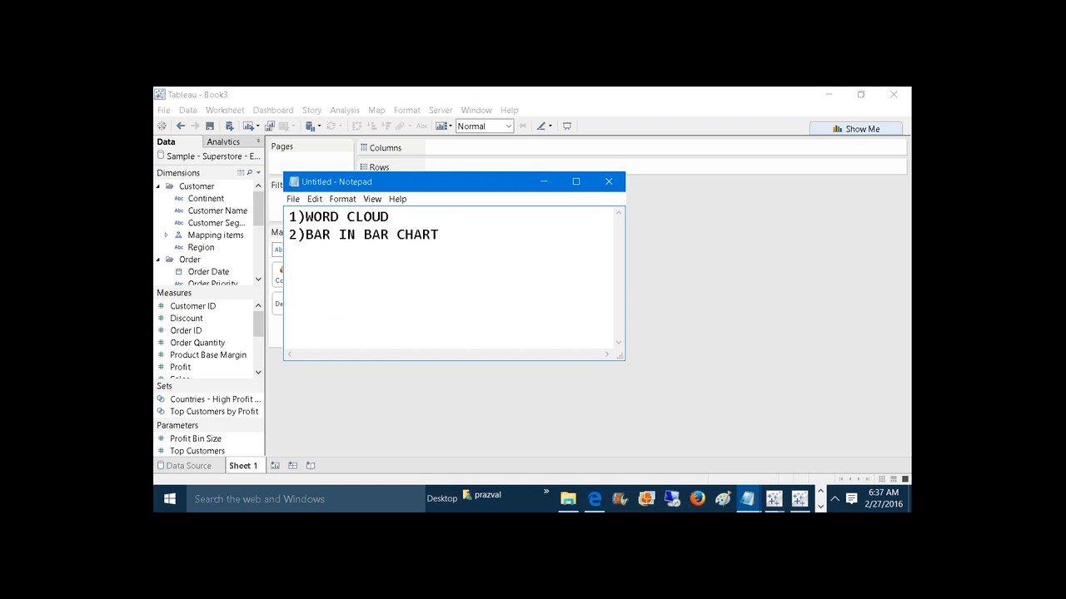
Add "3)WATERFALL CHART" and "4)BUMP CHART" as separate lines in the chart list
key(Return)
text(3)WATERFALL CHA)
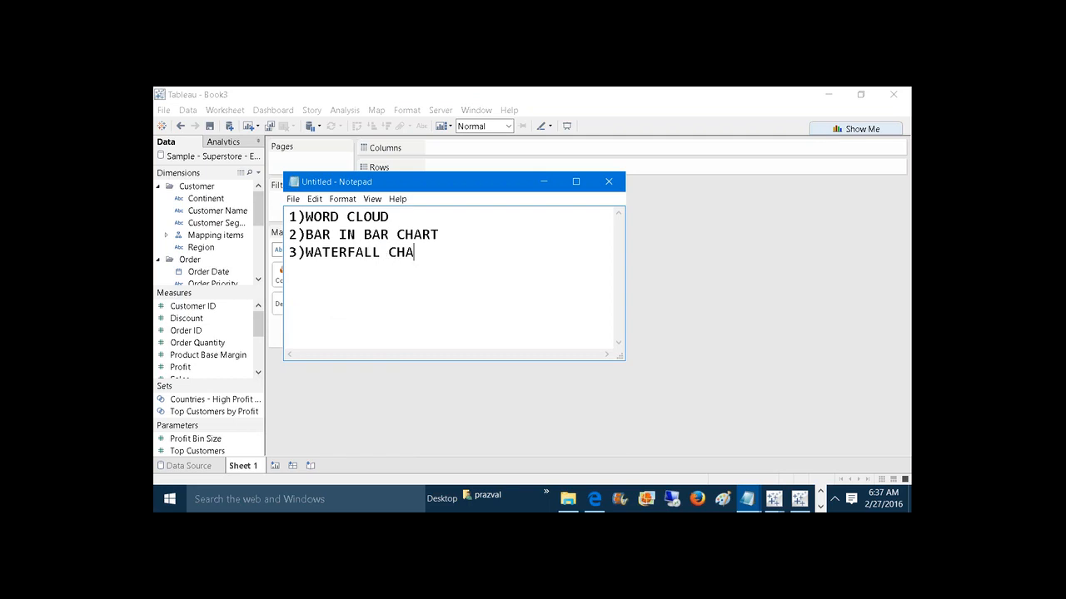
text(RT )
text(4))
text(BUMP CHAR)
text(T )
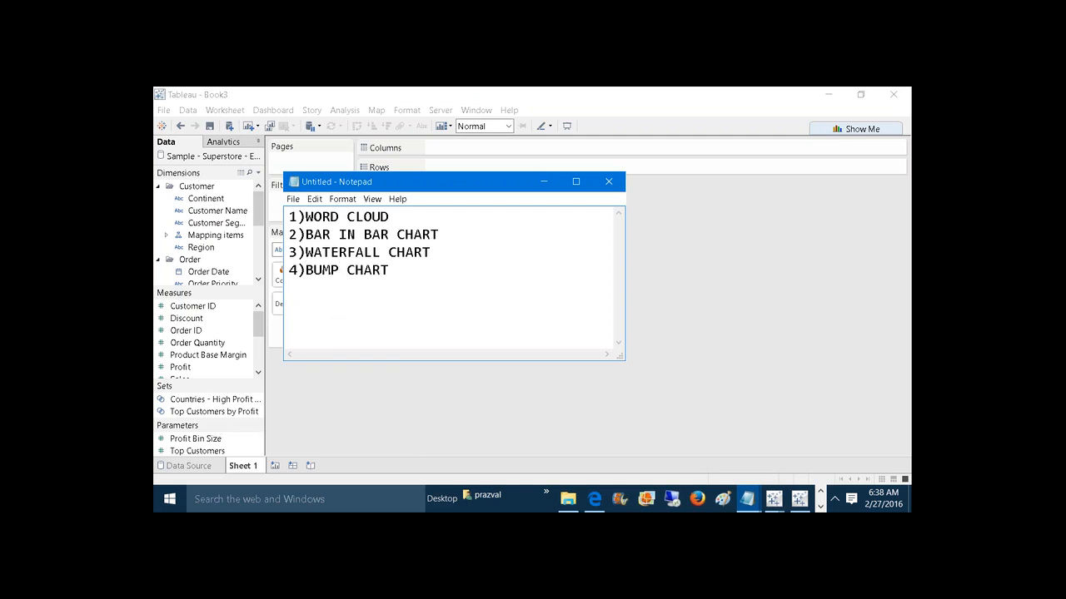
Extend the chart list with the lines "5)GROUPED BAR CHART", "6)DONUT CHART" and "7)FUNNEL CHART"
text(5)GROUPED BAR CHART)
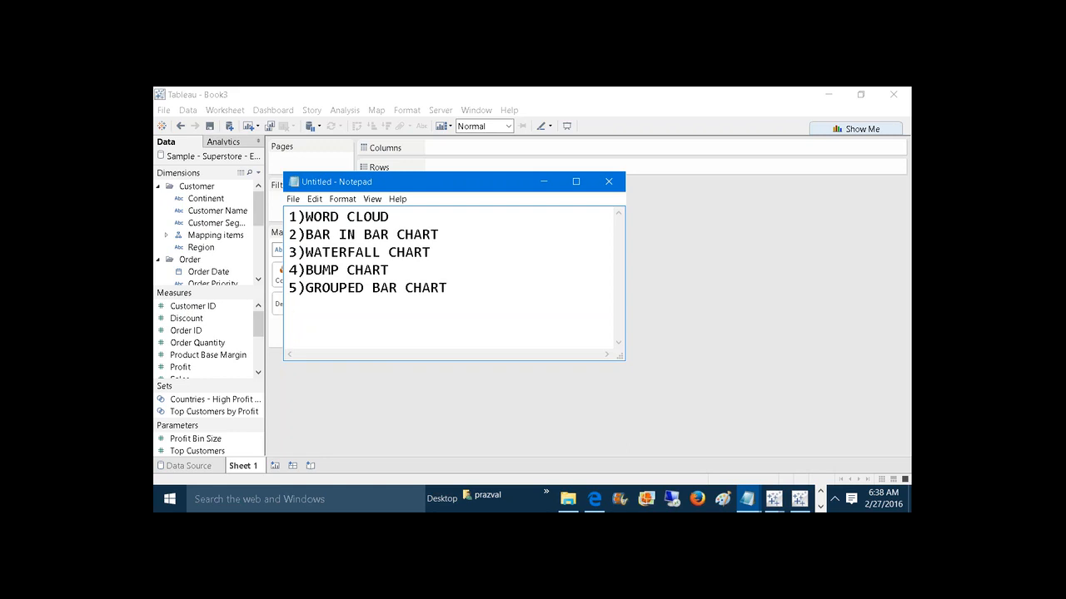
key(Return)
text(6)DONUT CHART )
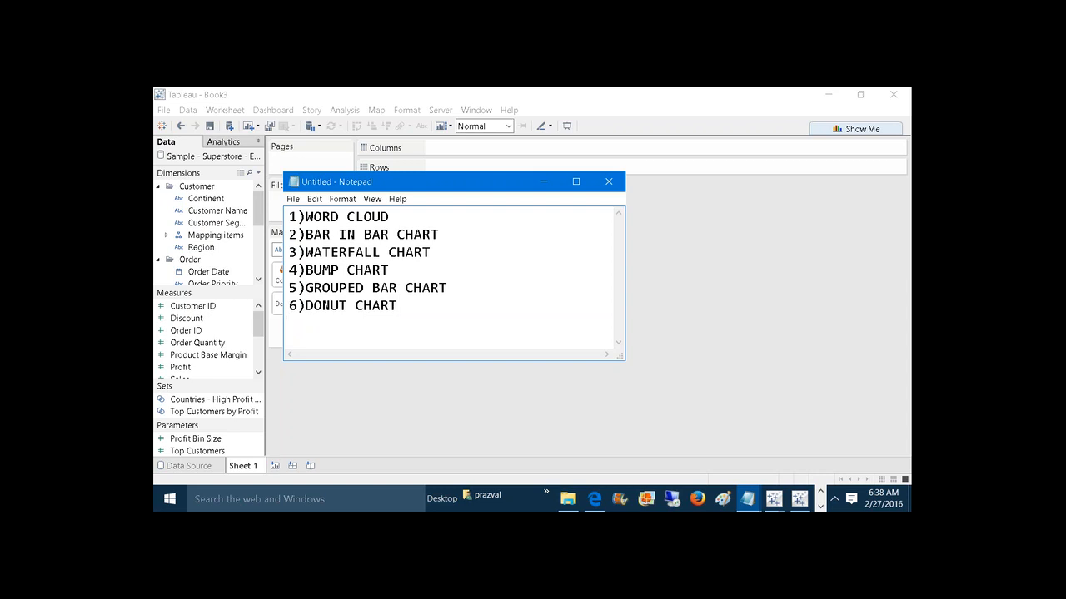
text(7)FUNNEL CHART)
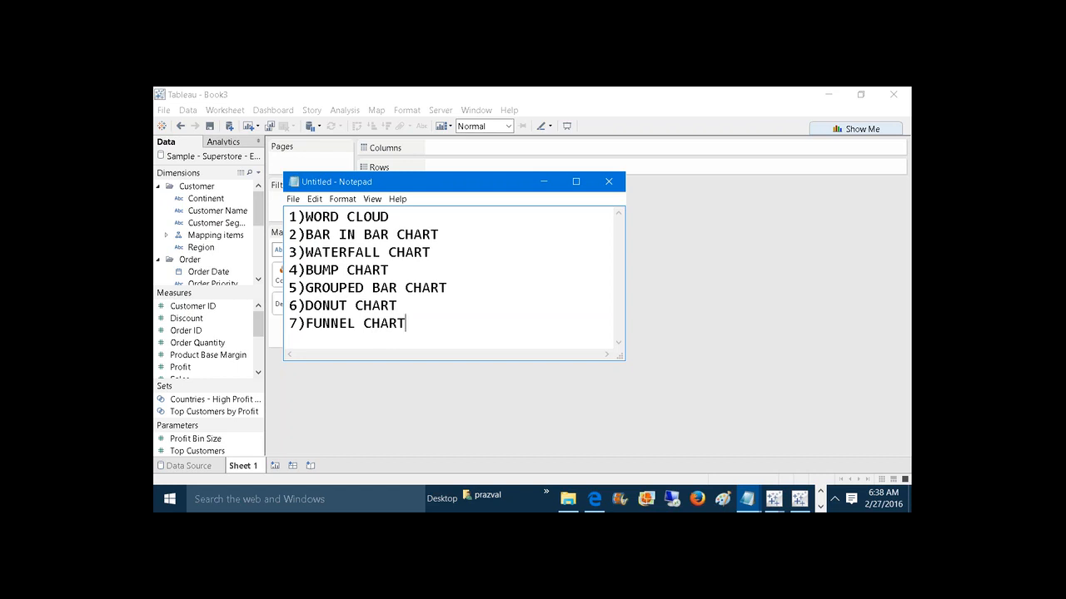
Maximize the note, add a full-width dashed separator below the list and the heading "8)SPARKLINES:-" under it
click(575, 182)
key(Return)
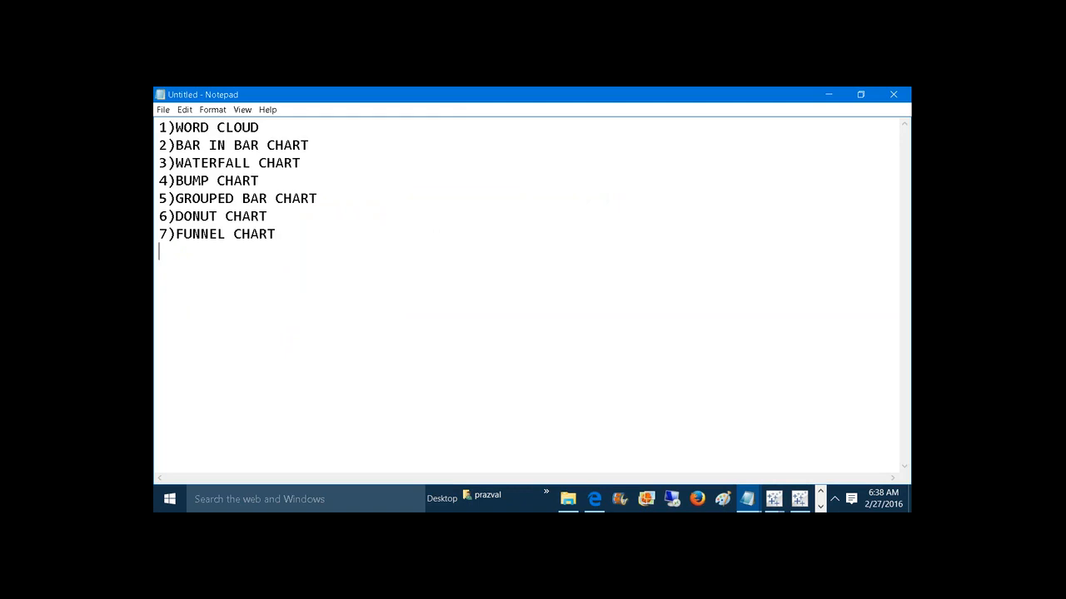
text(-----------------------------------------------------------------------------------------)
key(Return)
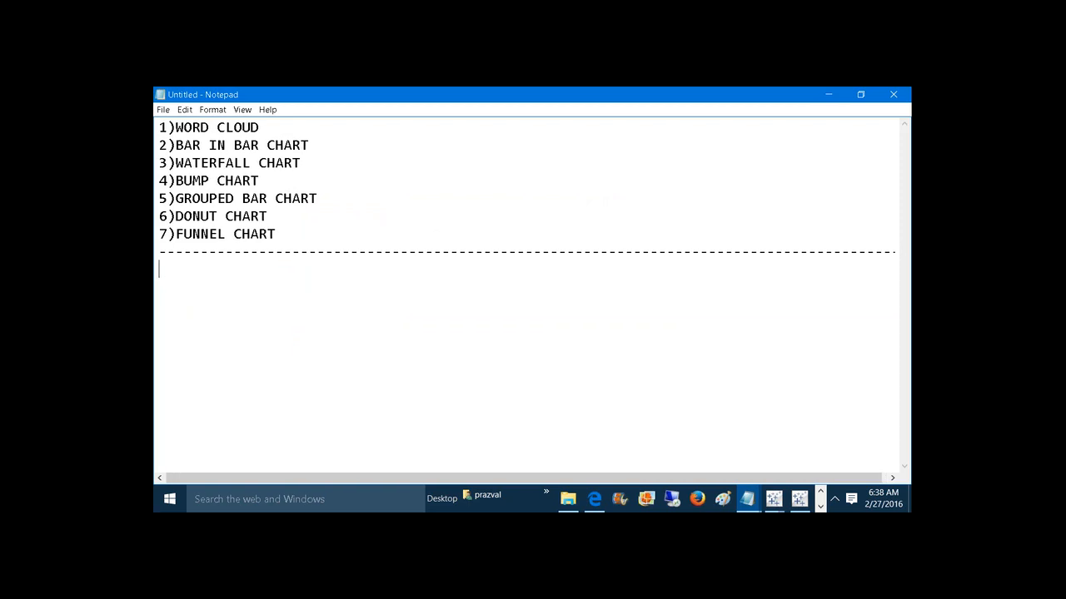
text(8)SPARKLINES:-)
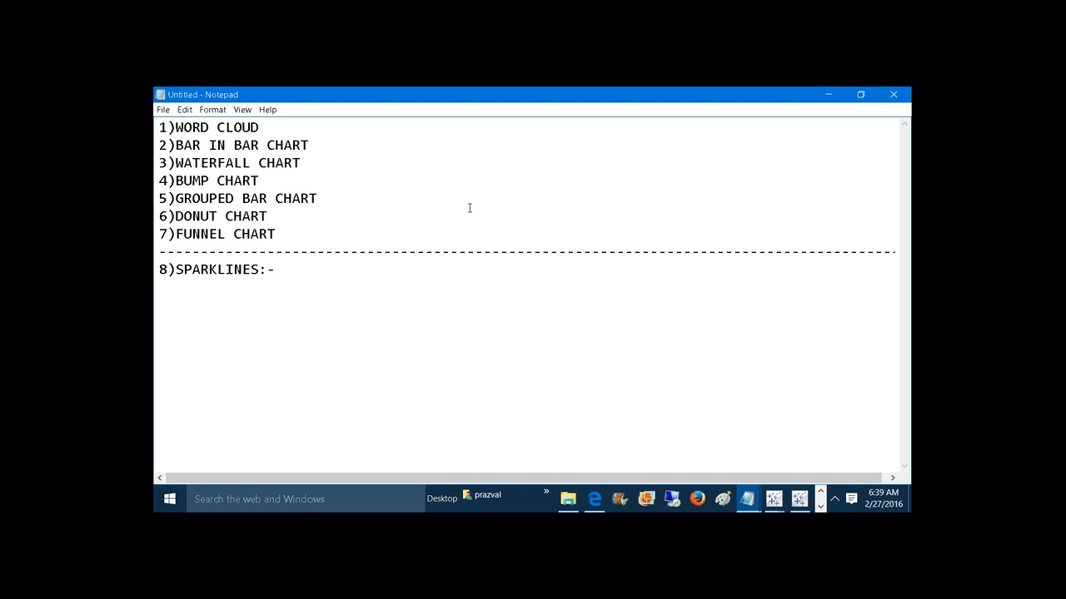
Switch to the Tableau workbook B24&B25 Advance_Charts_Day3 and show its SparkLines sheet in presentation mode
mouse_move(776, 499)
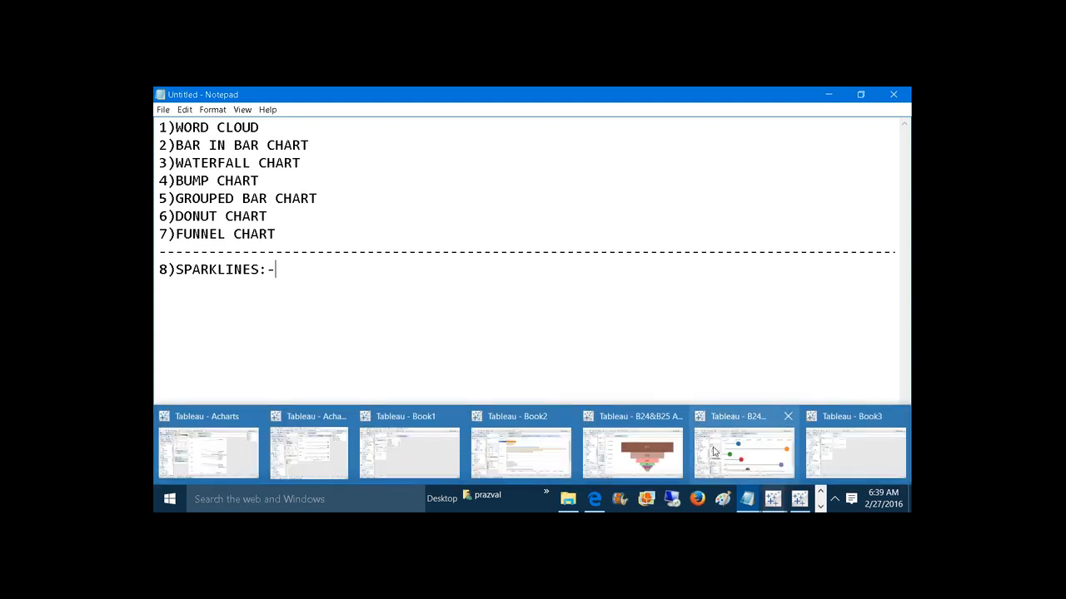
click(653, 447)
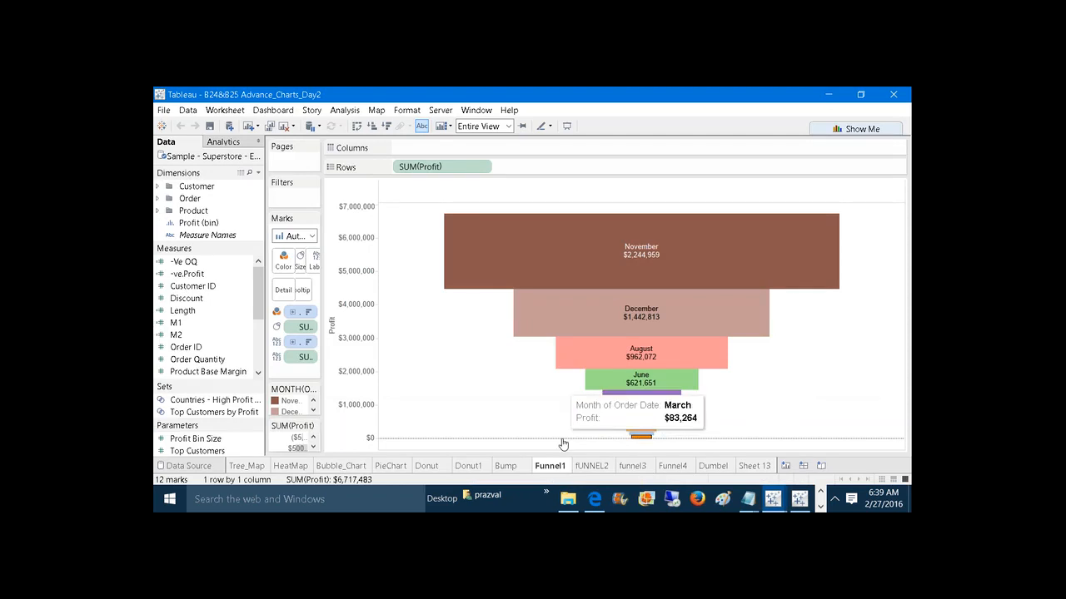
mouse_move(773, 496)
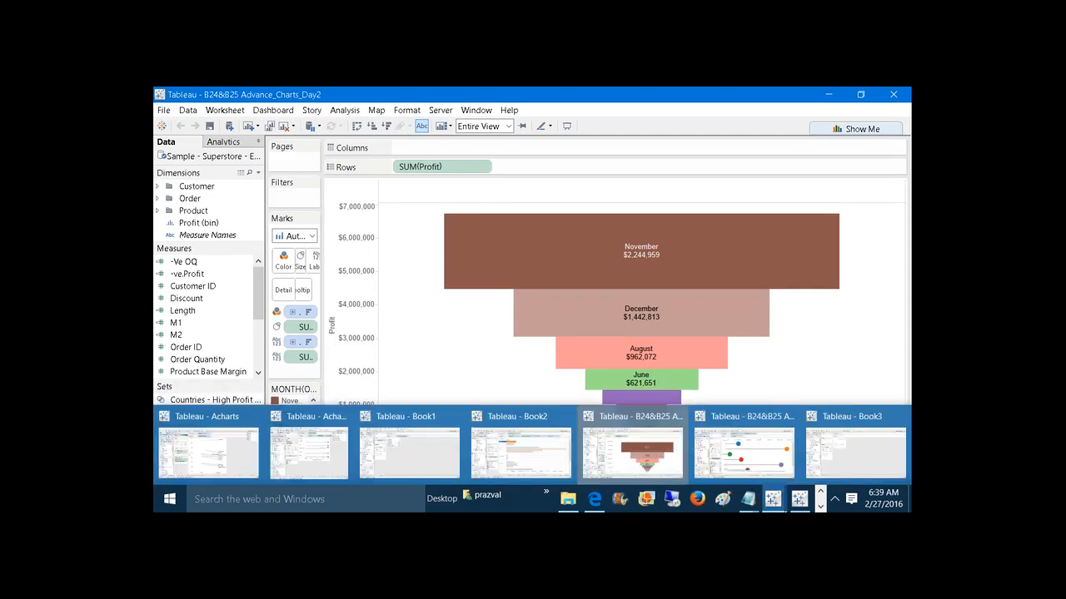
click(754, 445)
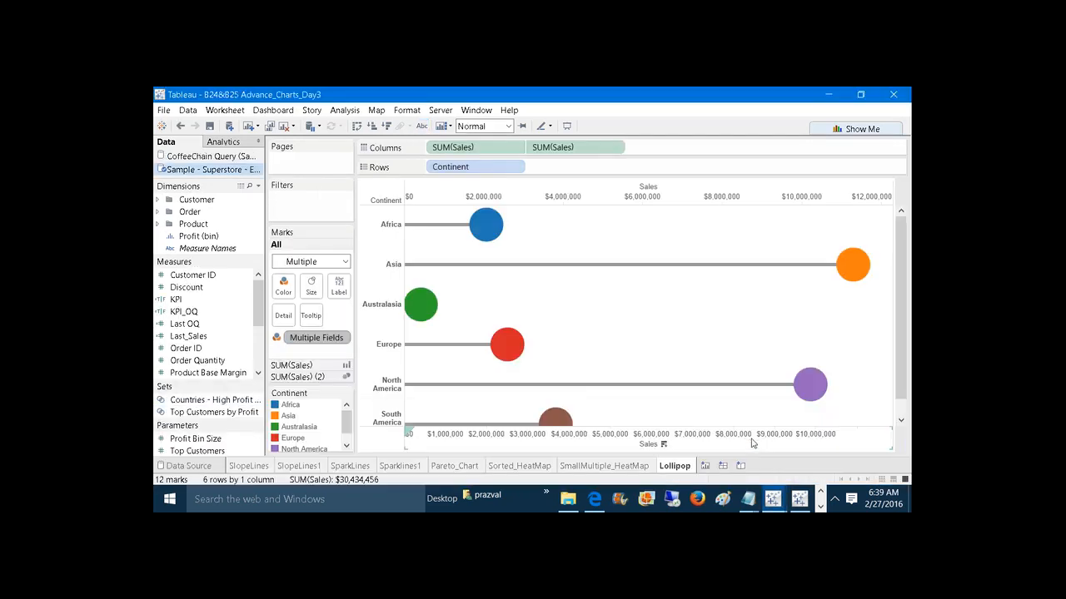
click(340, 468)
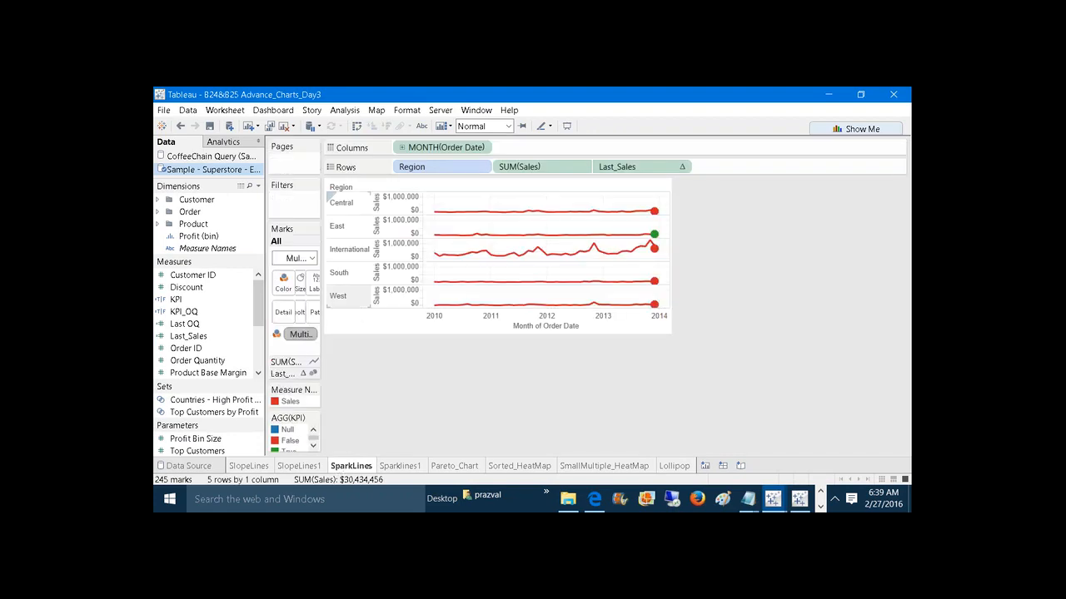
click(566, 127)
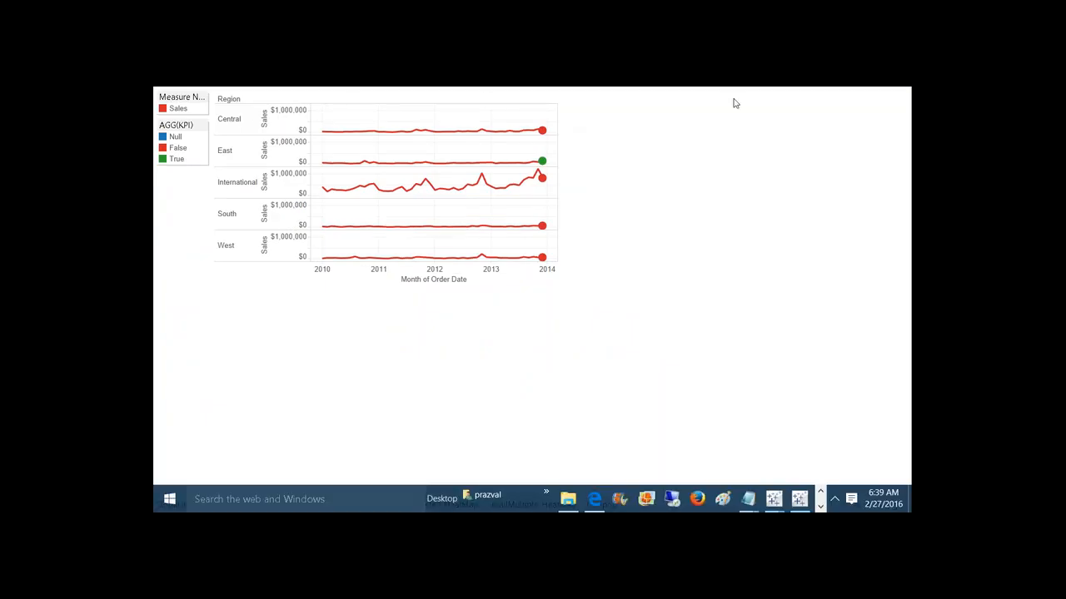
Examine the end-point details for Central and East, highlight the Central region's sparkline, and leave presentation mode
mouse_move(529, 130)
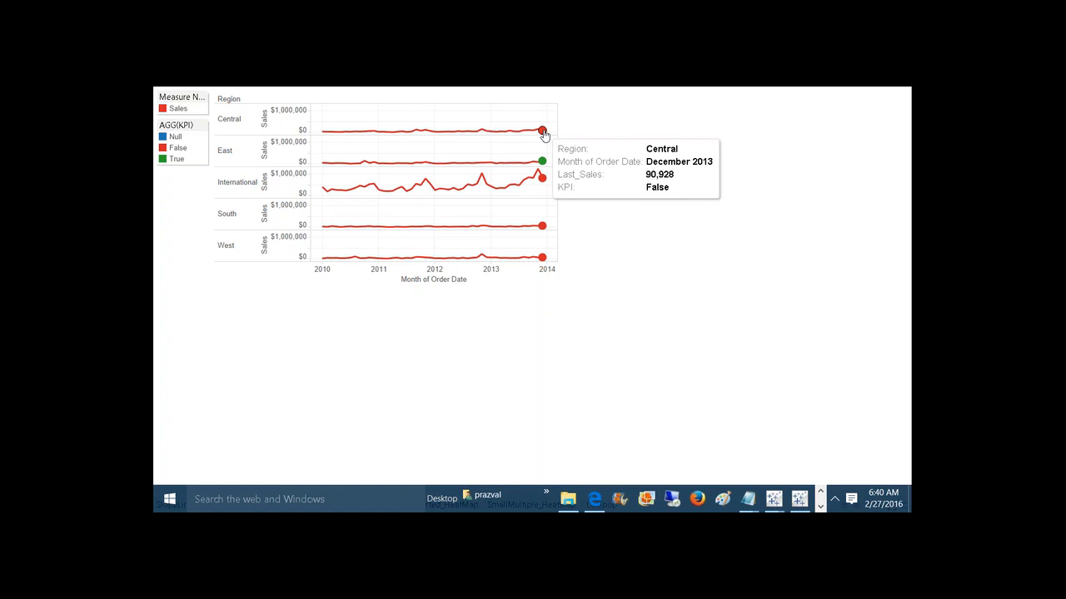
click(542, 161)
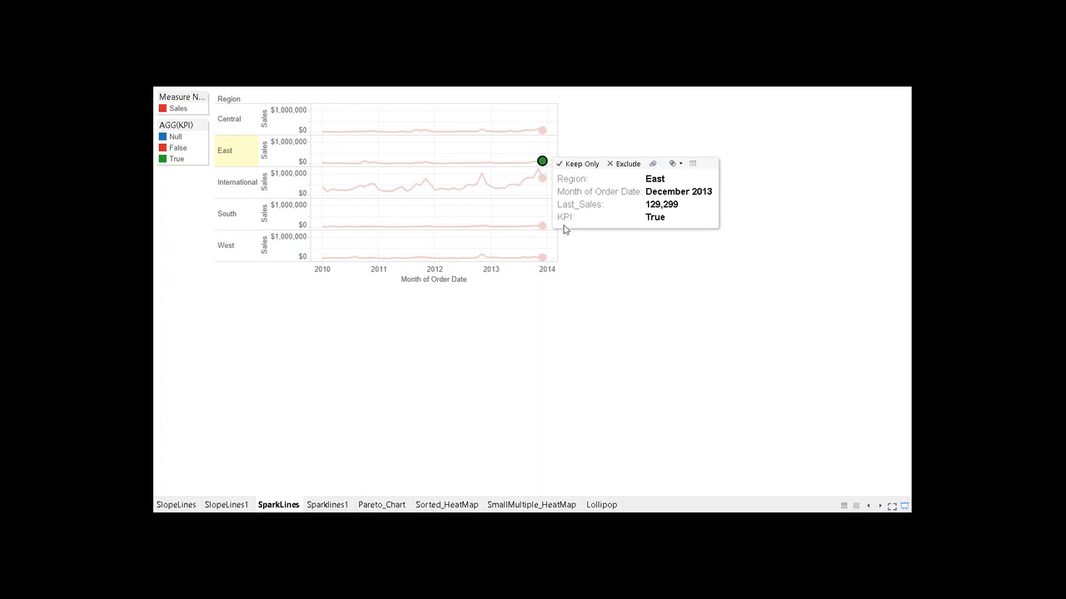
click(563, 258)
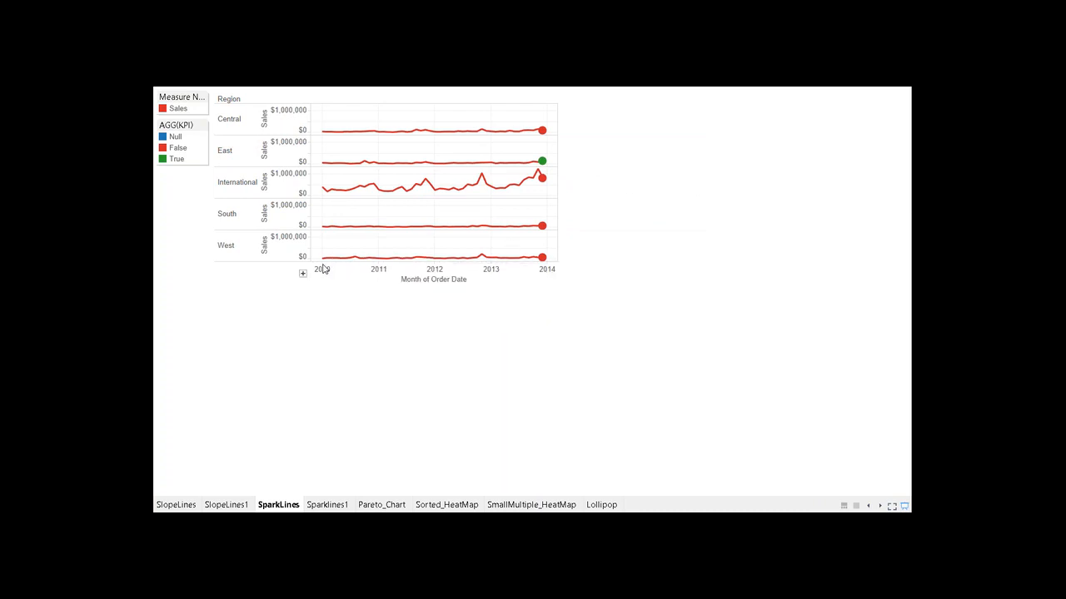
click(234, 121)
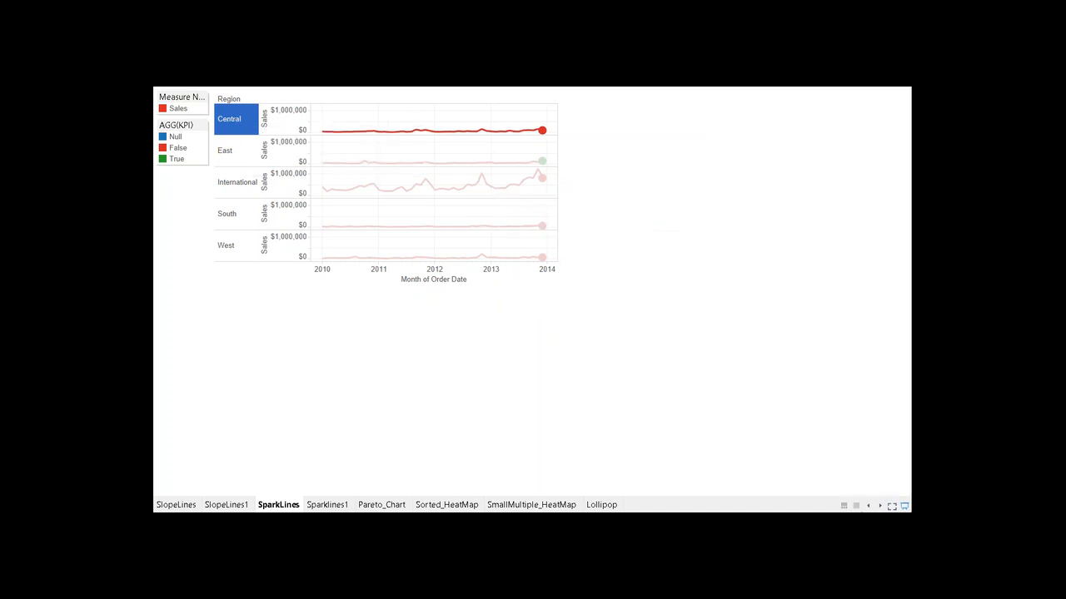
click(904, 506)
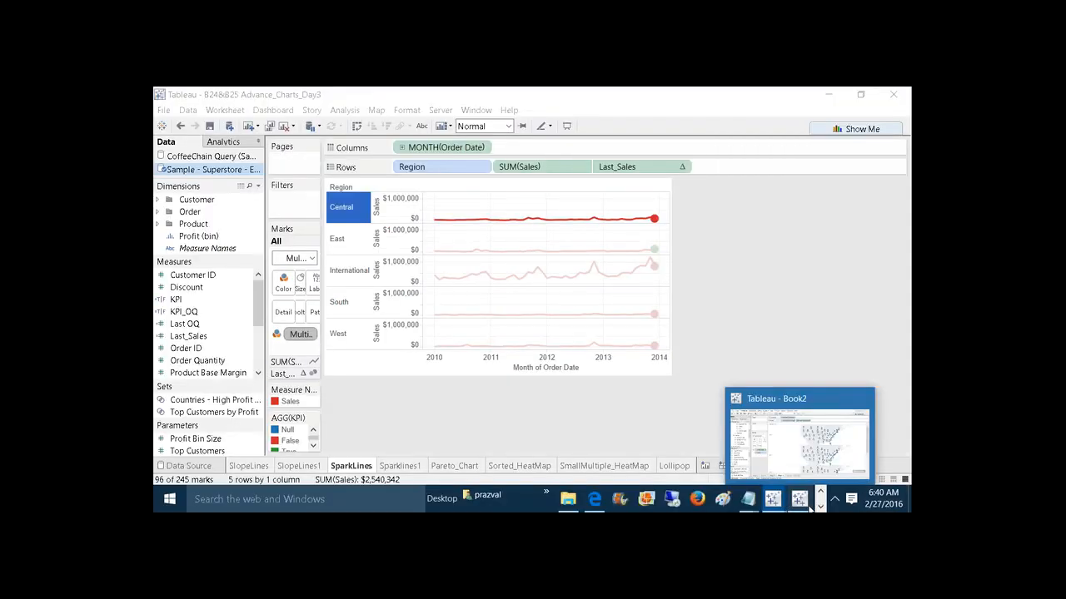
In the Book3 workbook's empty Sheet 1, place Region on Rows and Order Date on Columns
click(820, 506)
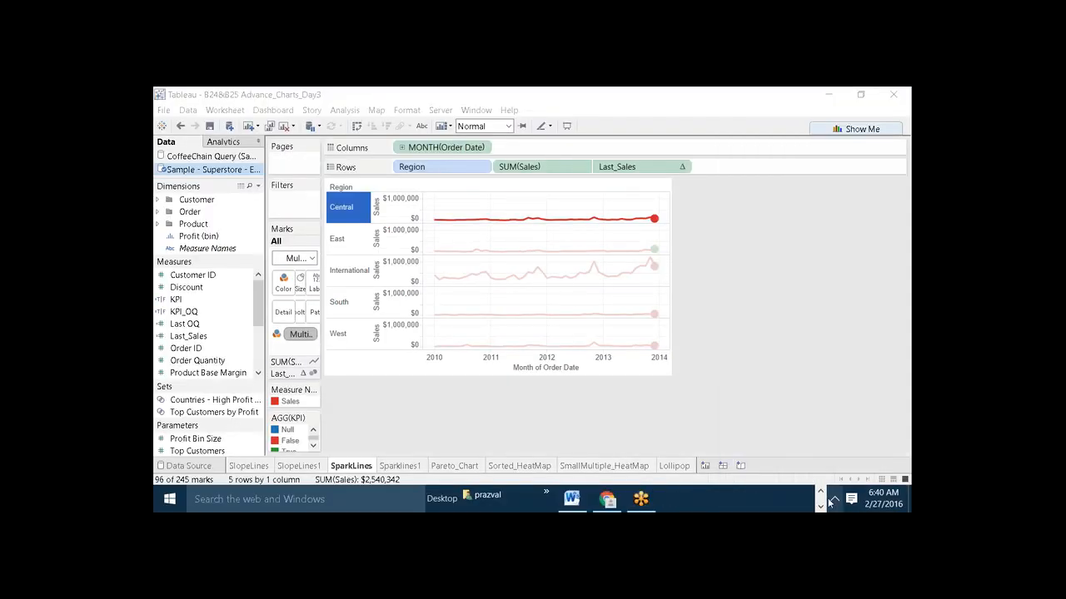
click(821, 492)
mouse_move(805, 491)
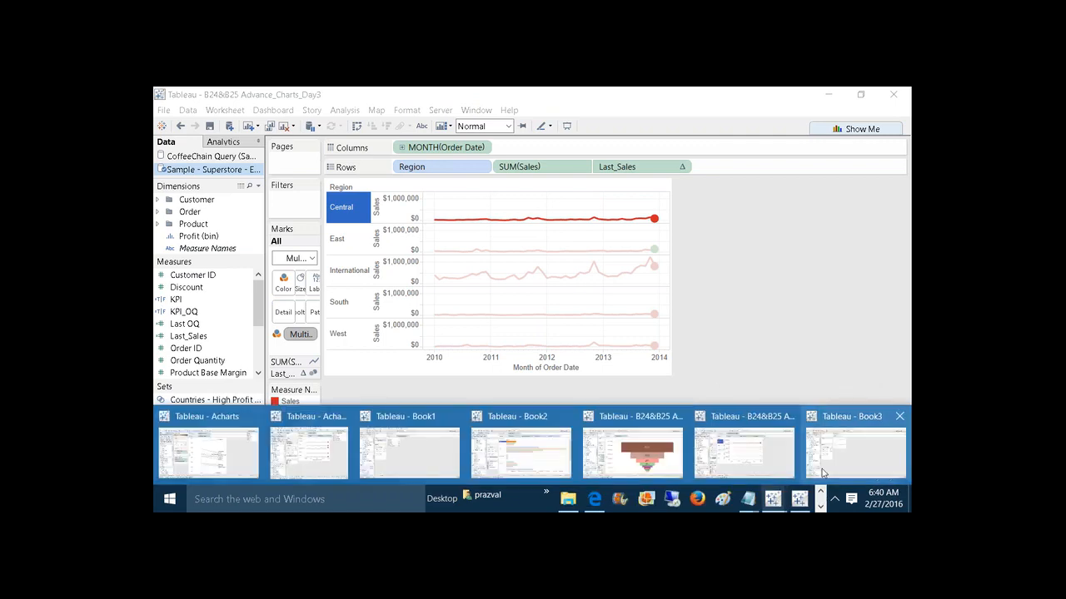
click(828, 466)
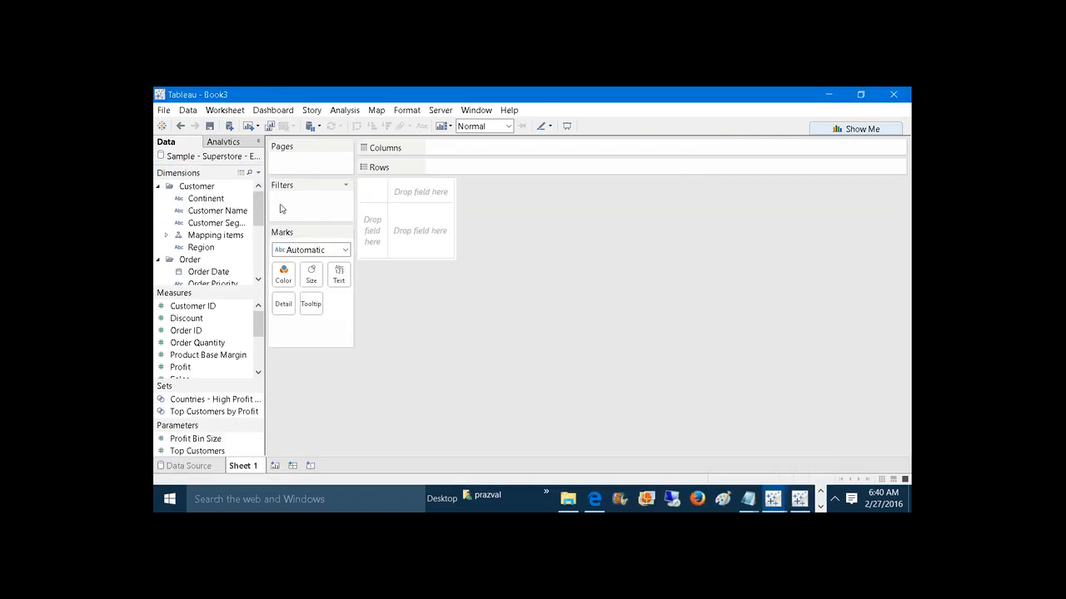
drag(257, 206, 259, 209)
drag(200, 235, 463, 166)
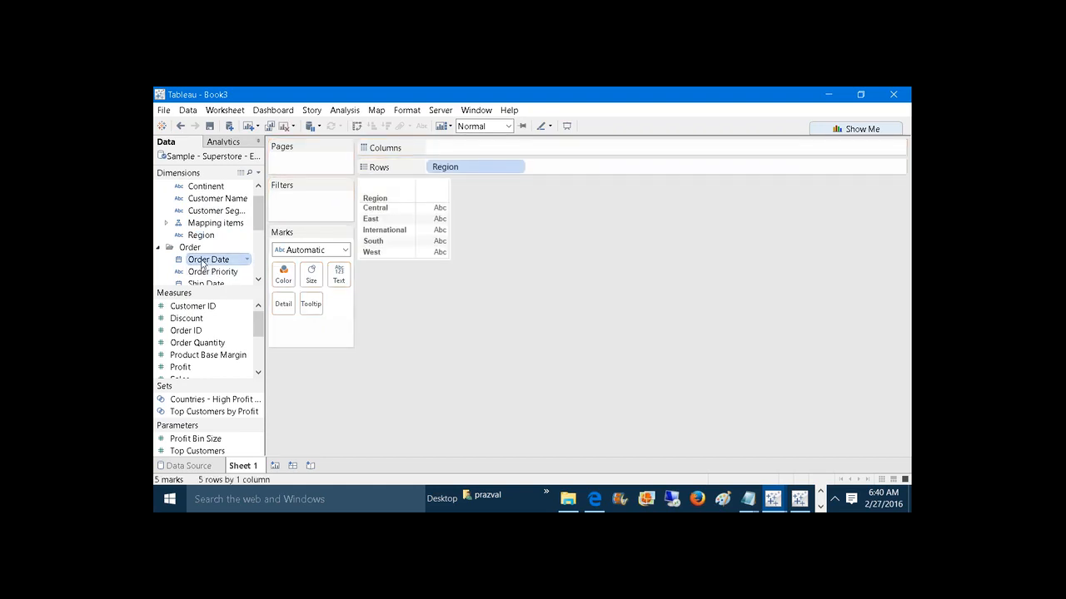
drag(209, 260, 467, 147)
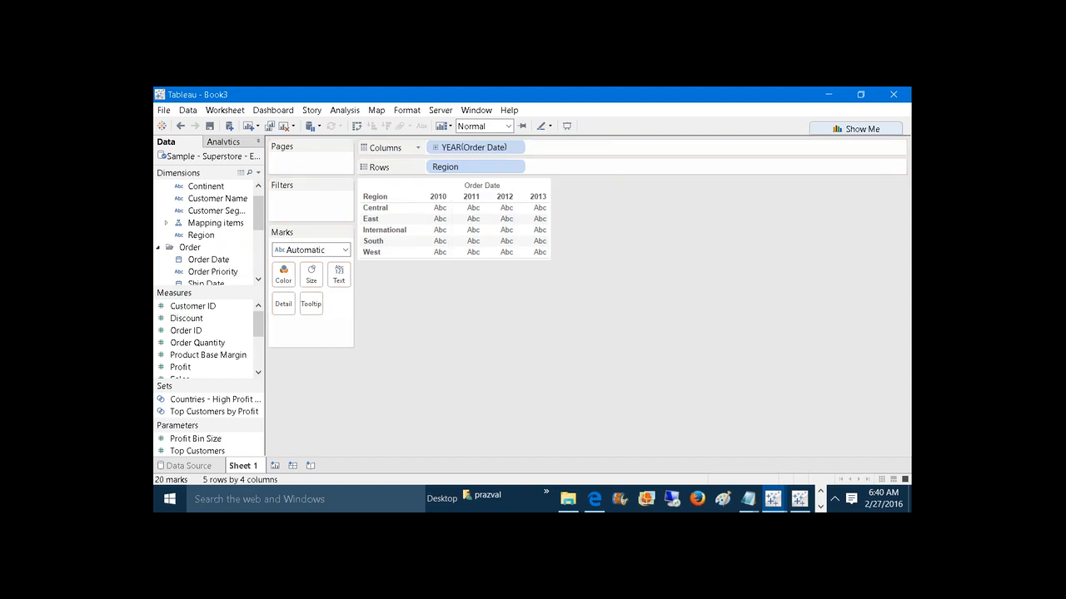
Set Order Date to the continuous month level and change the mark type to Line
right_click(463, 147)
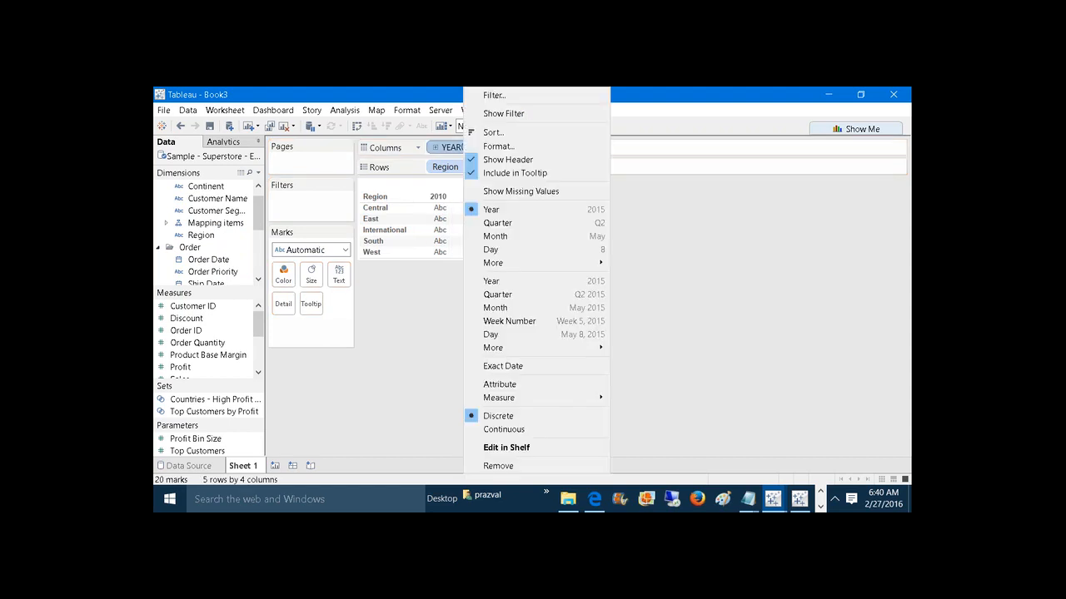
click(508, 309)
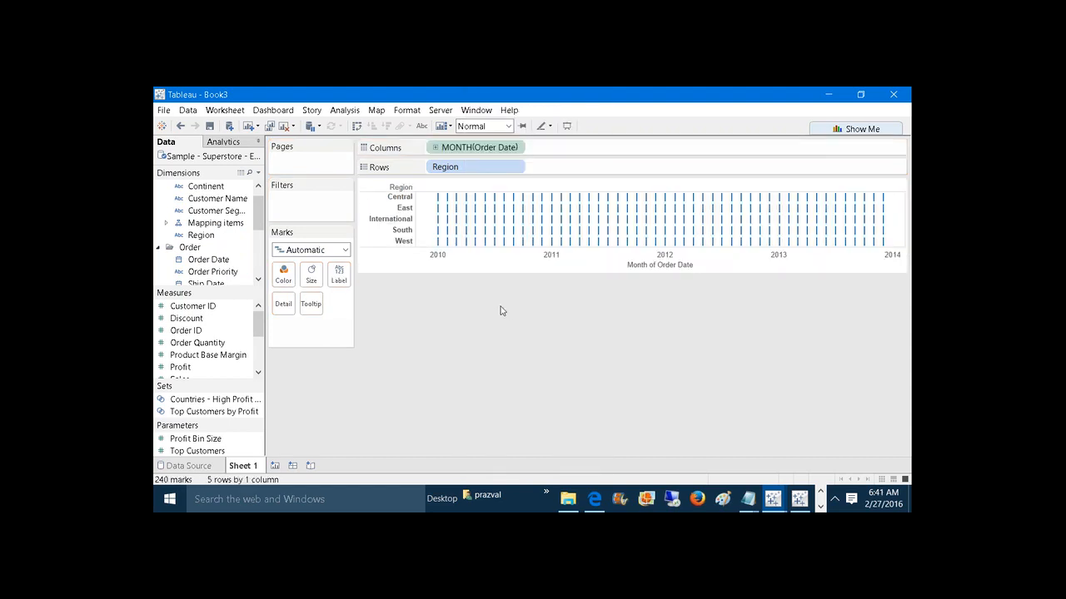
click(344, 250)
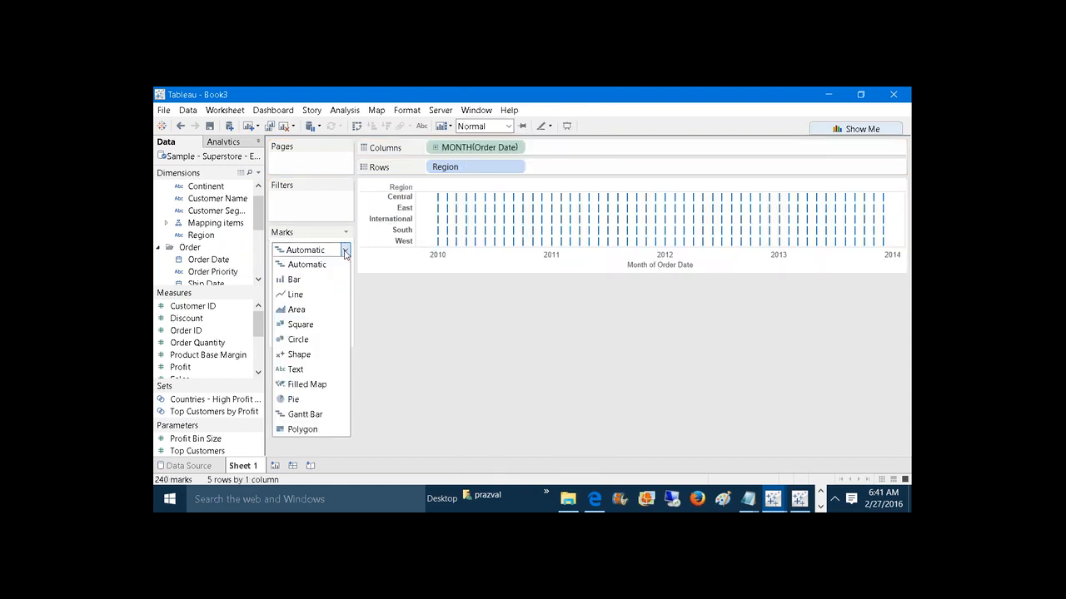
click(332, 290)
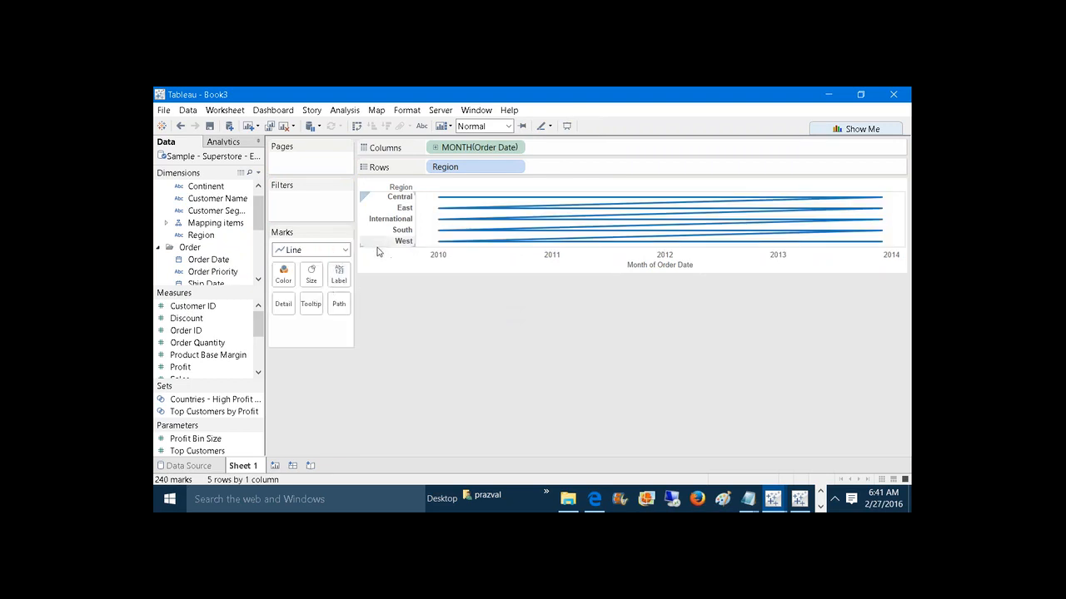
Add Profit to Rows after Region and reduce the region row height so all five regions fit compactly
drag(376, 248, 377, 443)
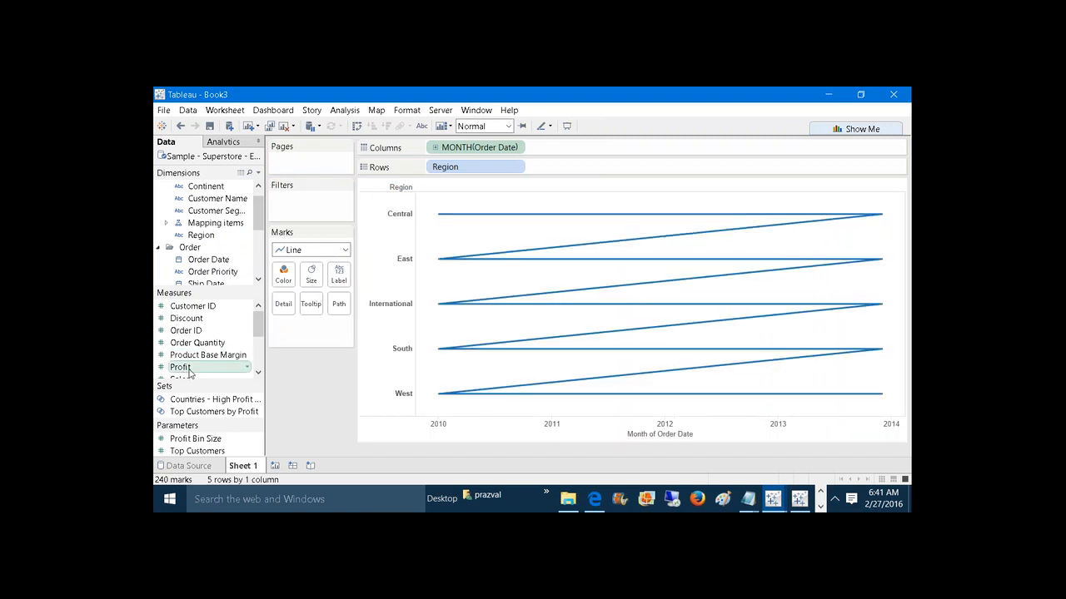
mouse_move(180, 369)
mouse_down()
mouse_move(266, 361)
mouse_move(529, 226)
mouse_move(559, 163)
mouse_move(541, 167)
mouse_up()
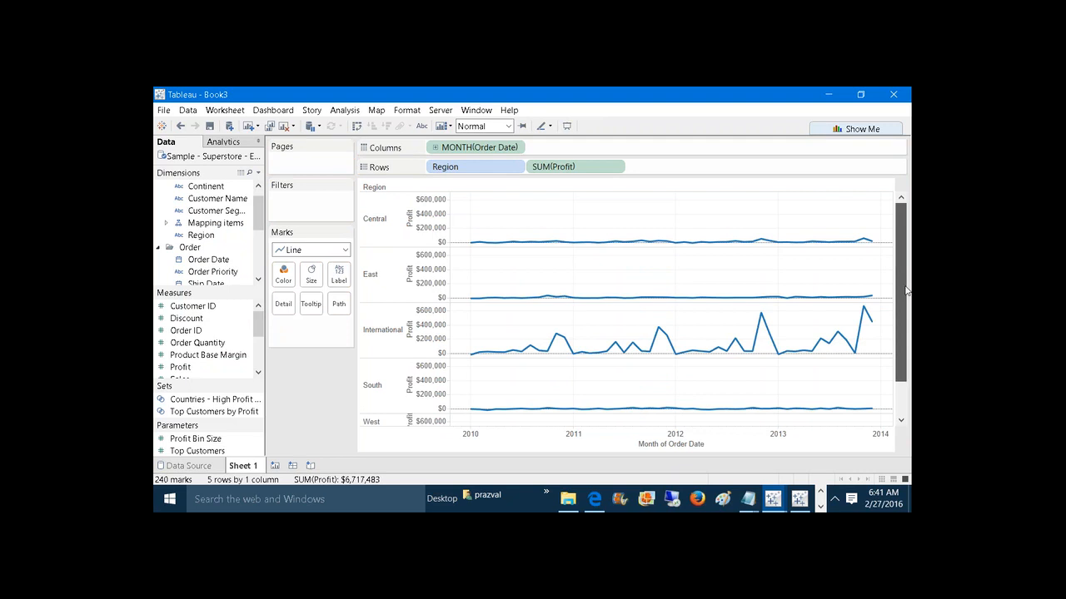
drag(906, 291, 906, 351)
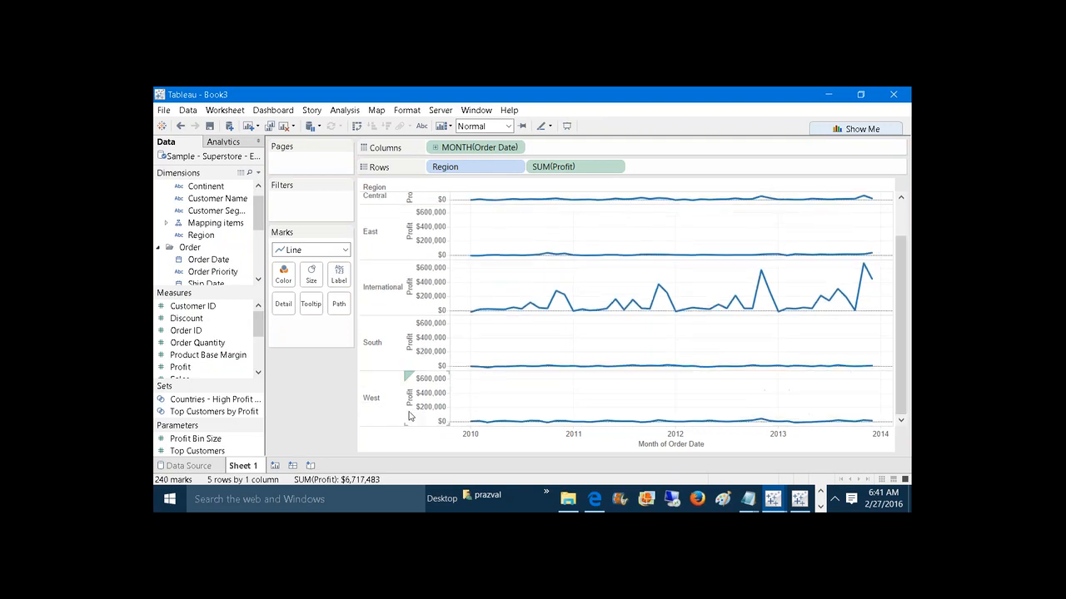
drag(376, 426, 376, 389)
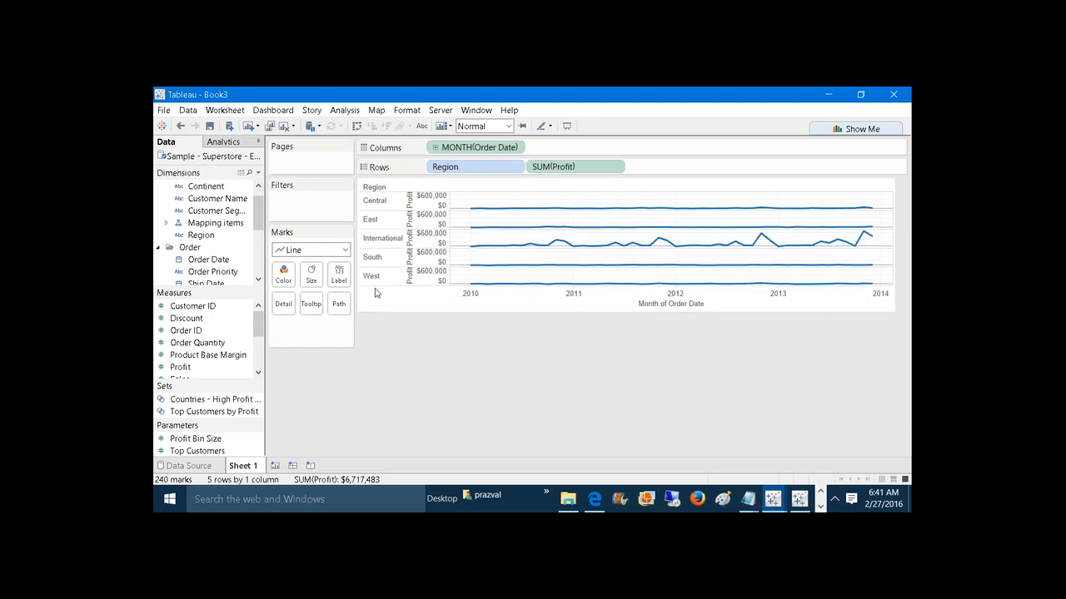
drag(375, 287, 374, 320)
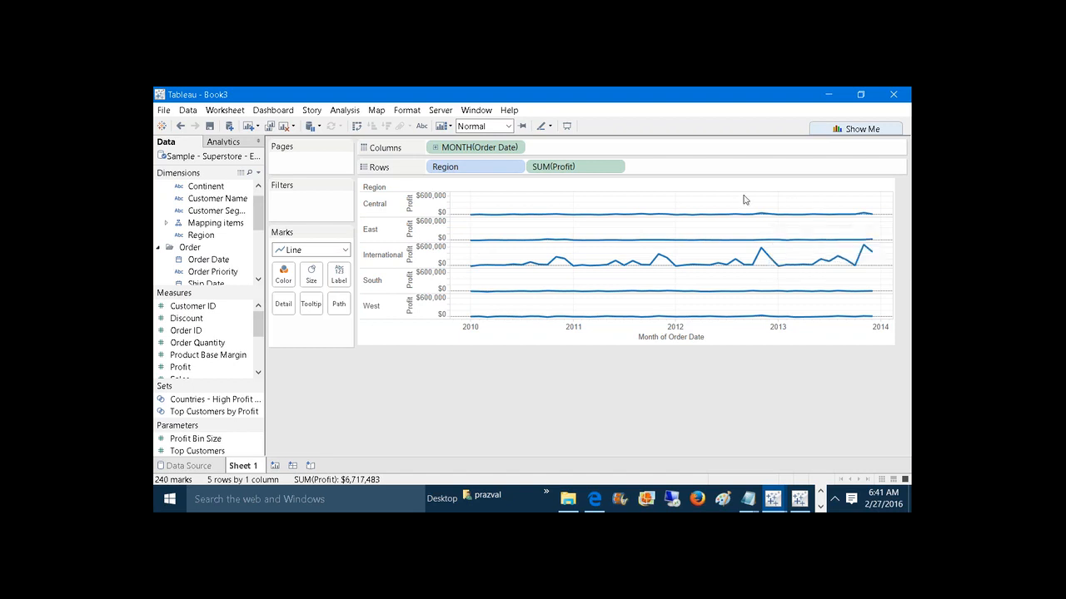
Start a new calculated field and name it Last_Profit
click(258, 172)
click(250, 186)
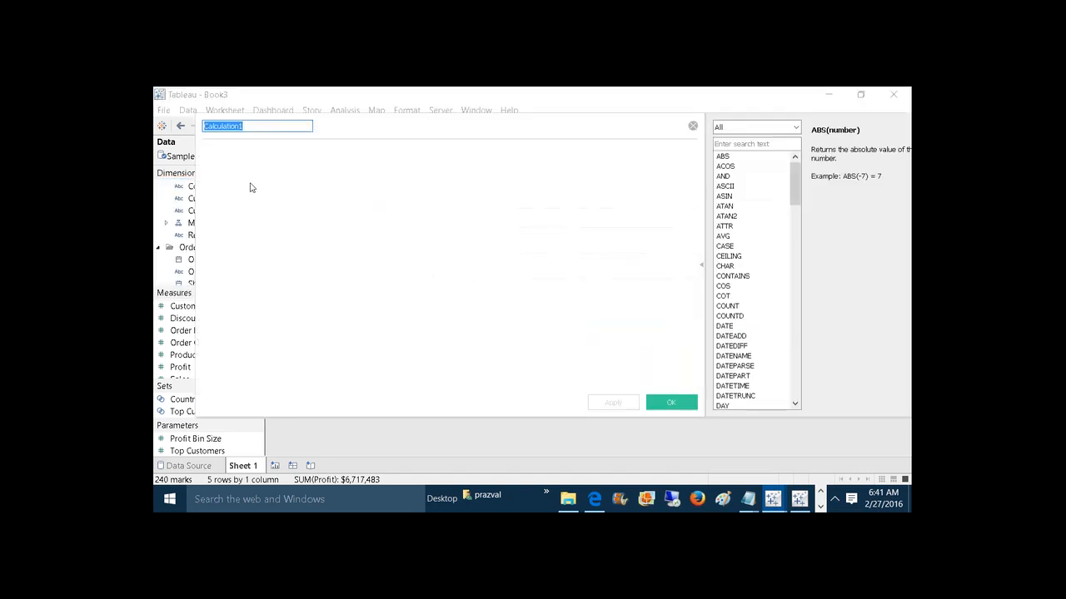
text(Last)
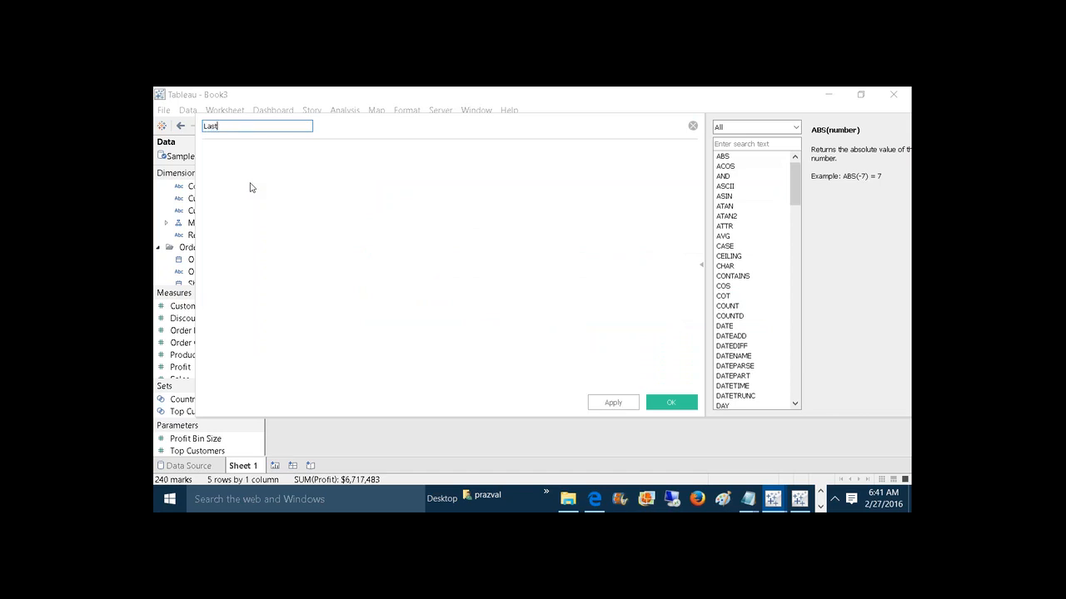
text(_Profit)
Define Last_Profit with the formula IIF(LAST()=0,SUM([Profit]),NULL) and save the calculated field
click(266, 184)
text(IIF (LAST())
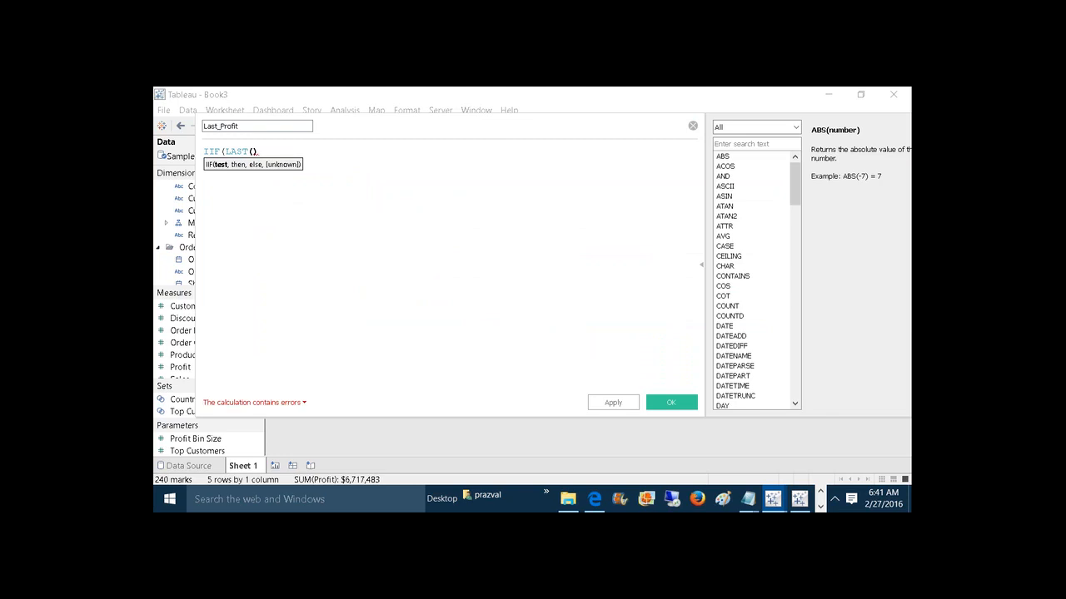
text(=0,)
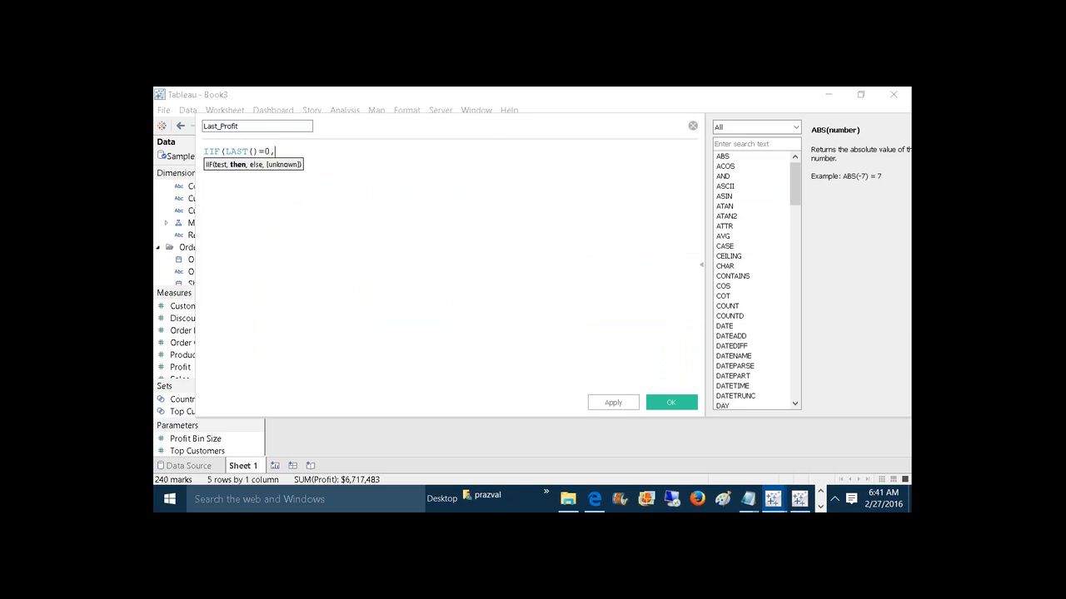
text(SUM)
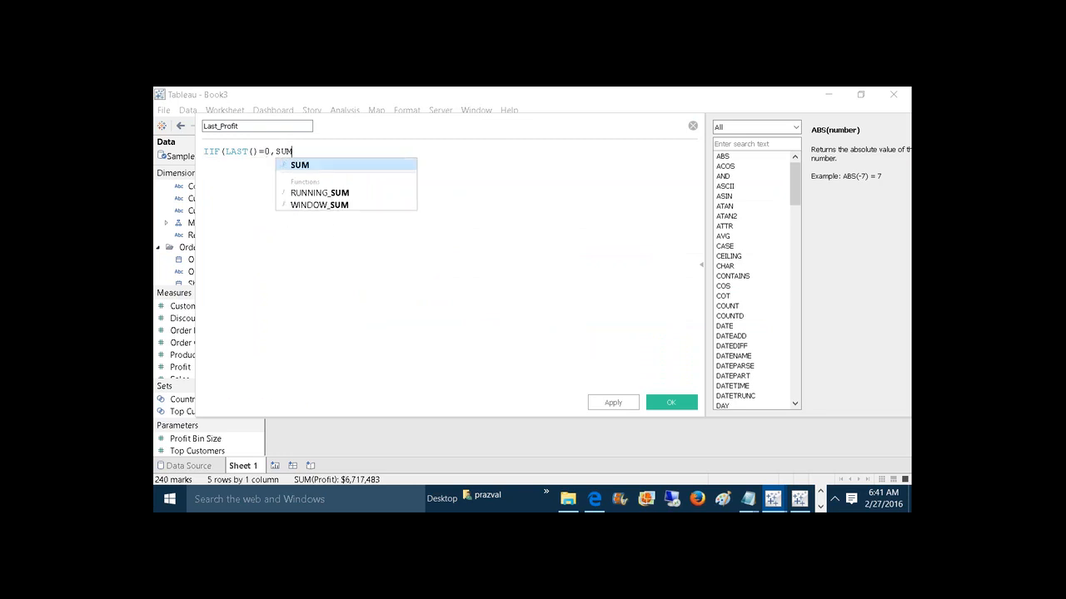
text((PROF)
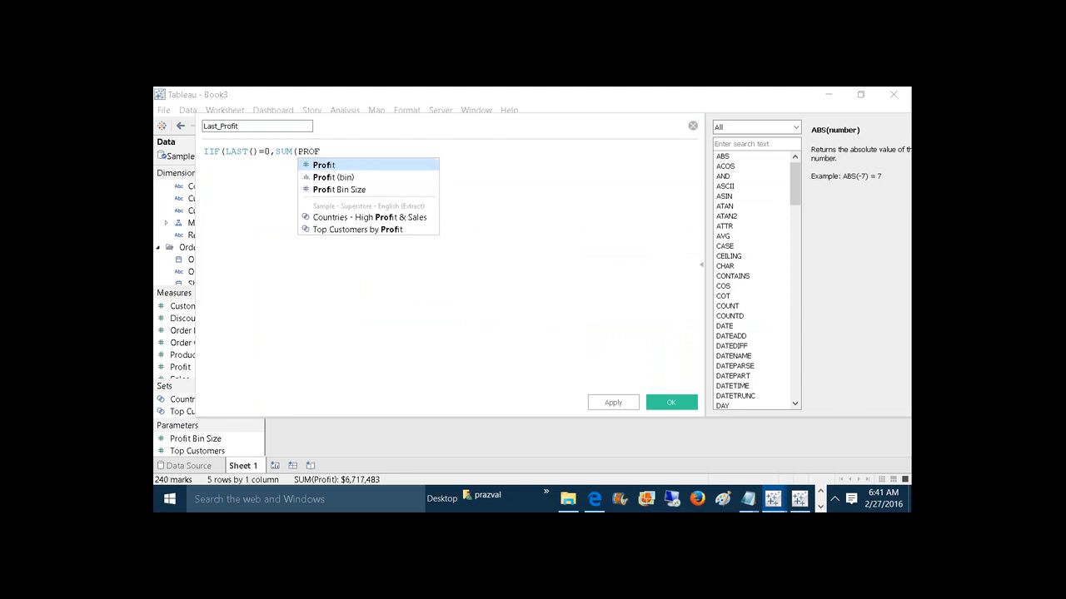
click(320, 166)
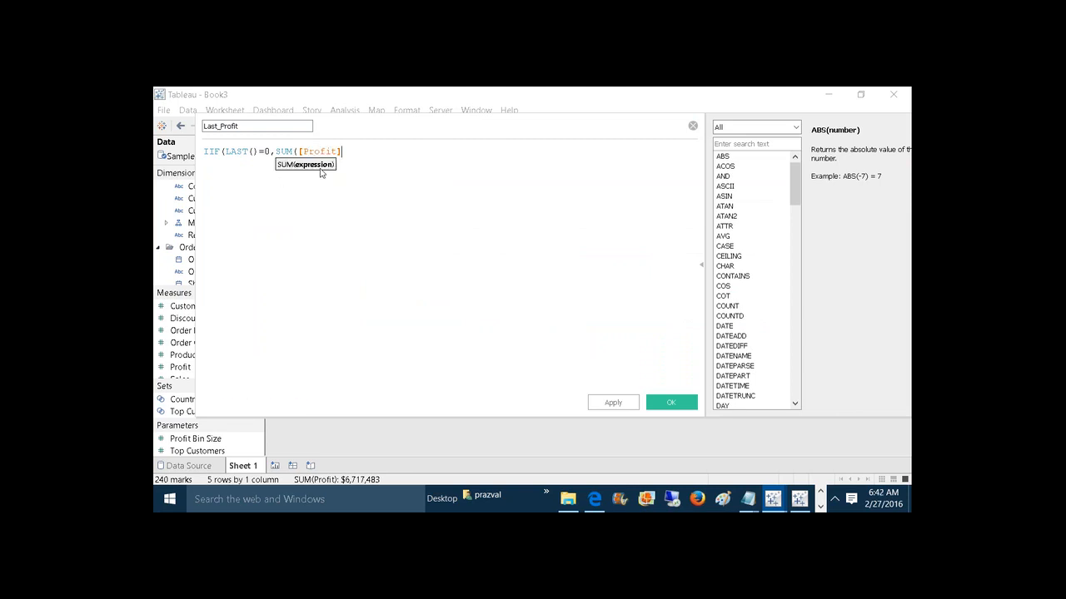
text(),)
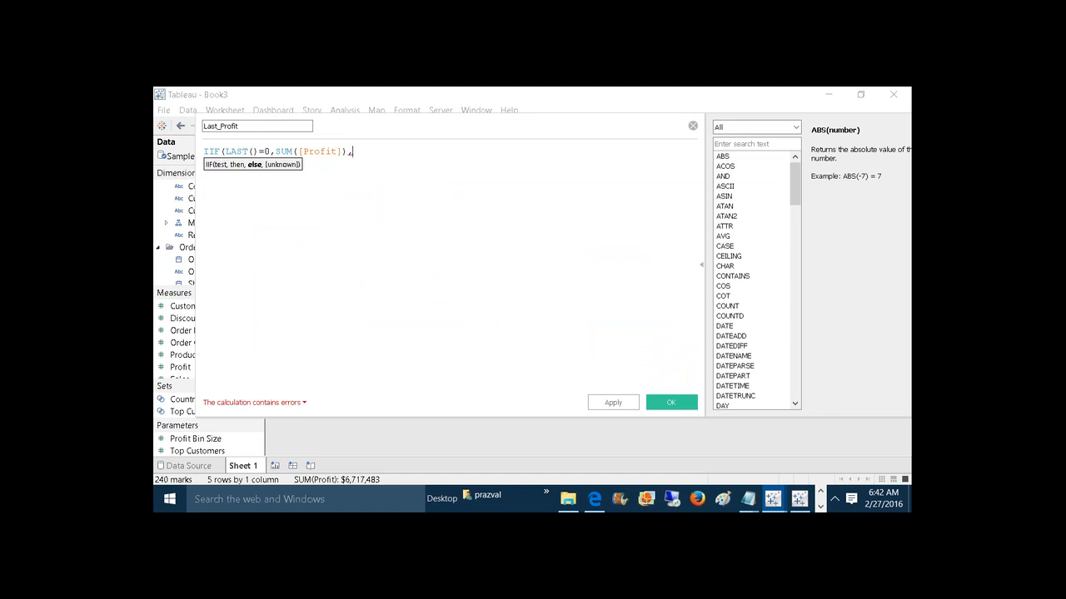
text(NULL))
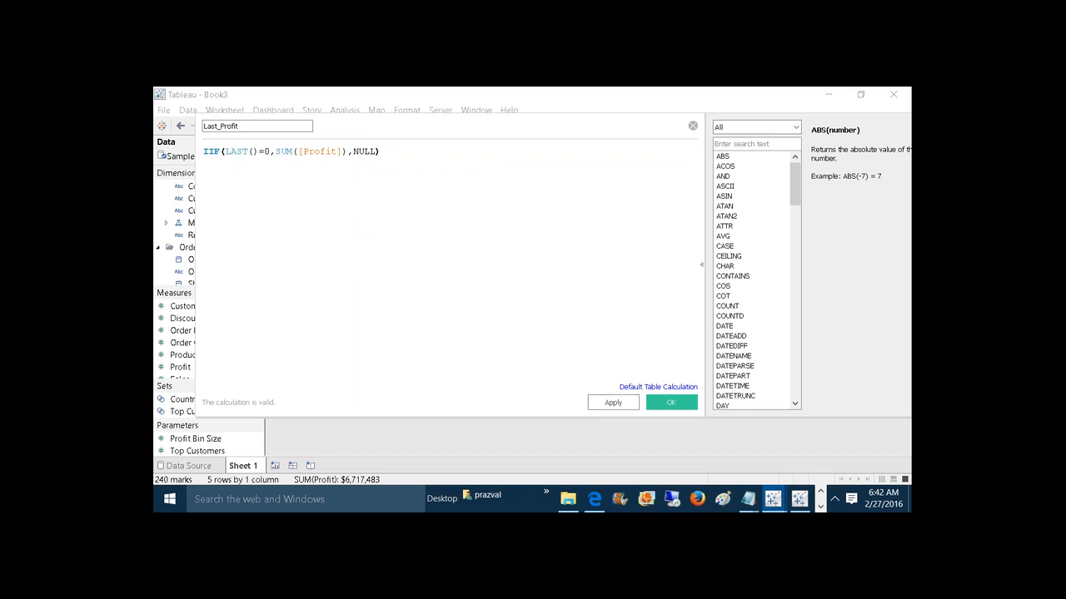
click(614, 403)
click(670, 403)
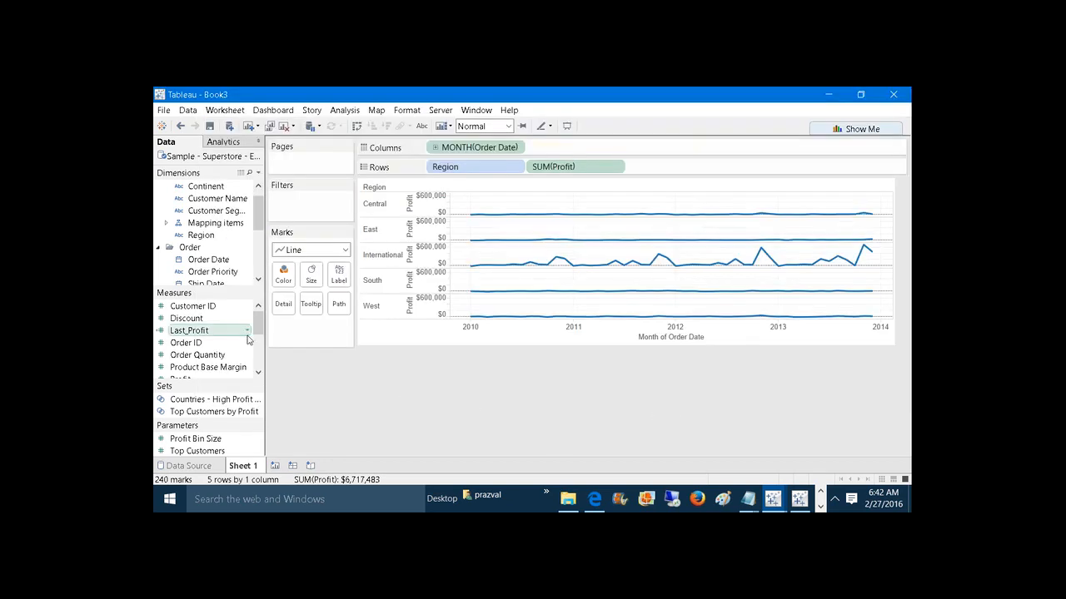
Add Last_Profit to Rows after SUM(Profit) and combine the two measures on a dual axis
drag(202, 333, 687, 167)
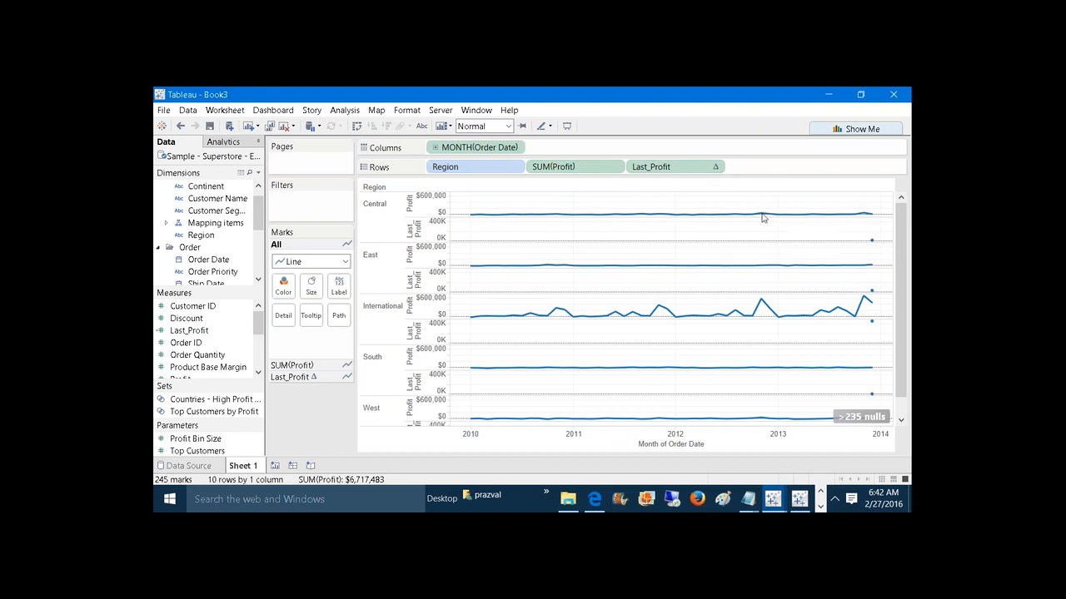
click(596, 169)
click(436, 211)
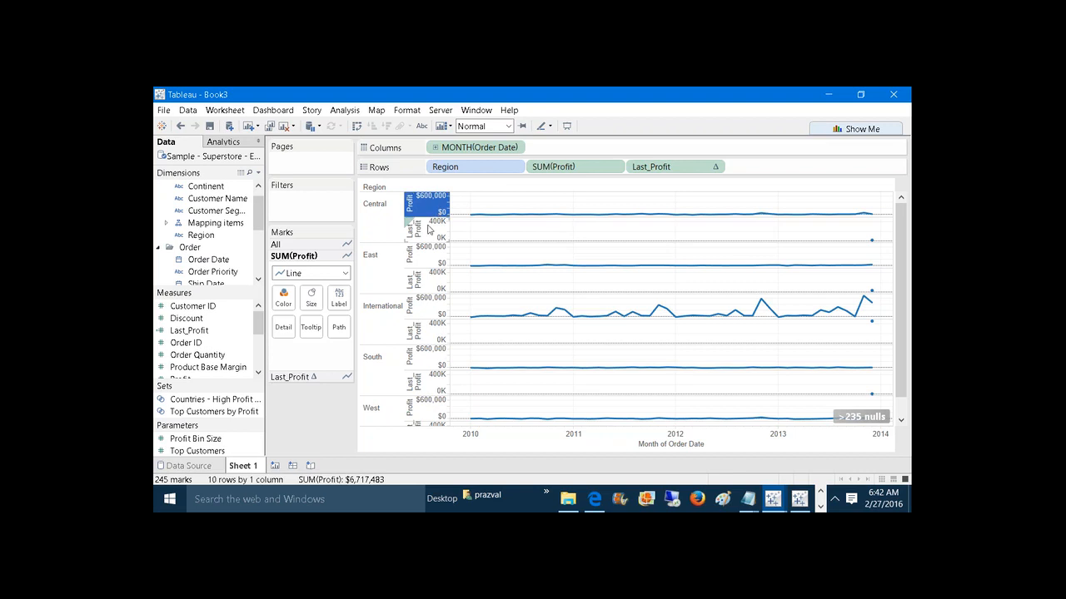
click(429, 230)
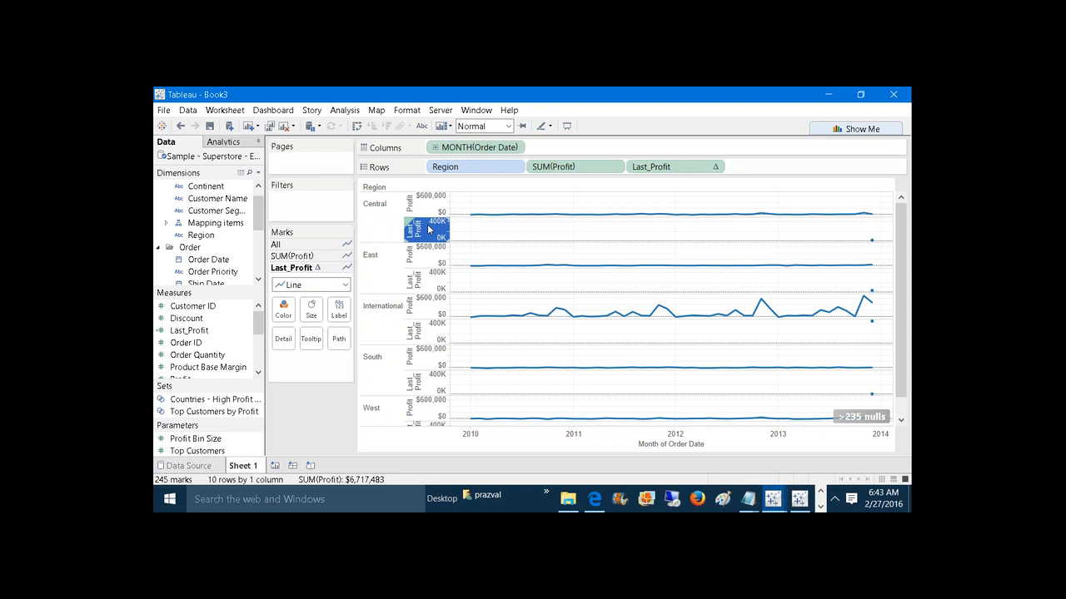
right_click(671, 170)
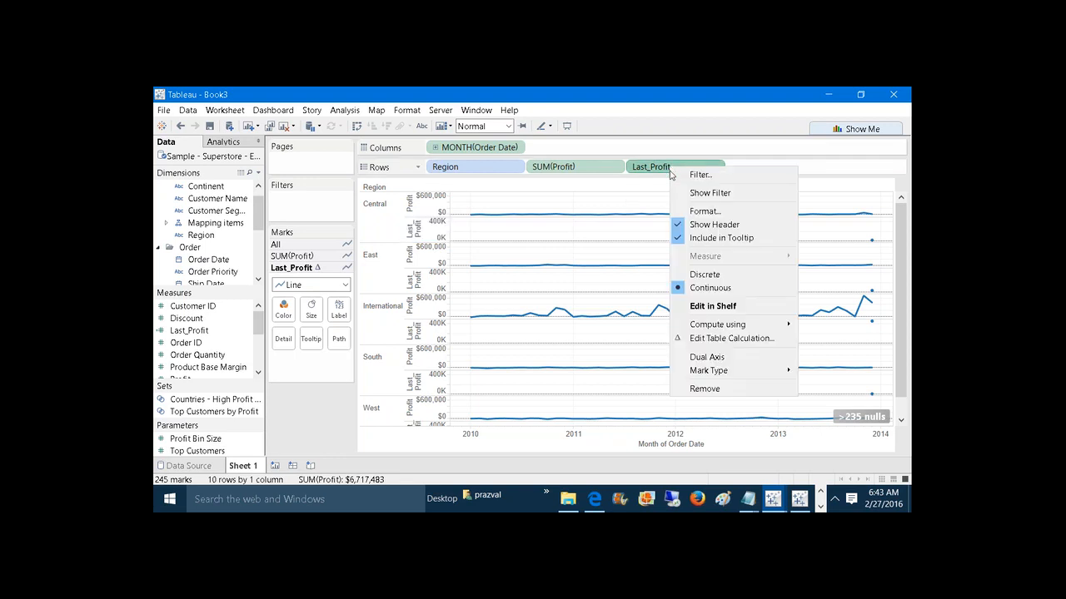
click(704, 359)
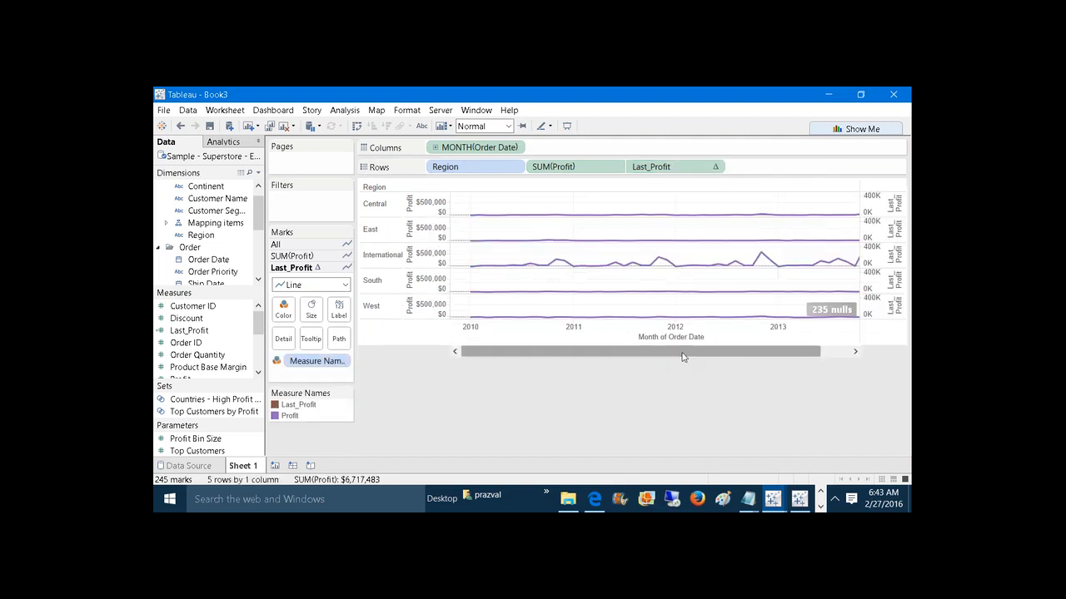
Hide the nulls indicator on the dual-axis chart
drag(683, 354, 767, 348)
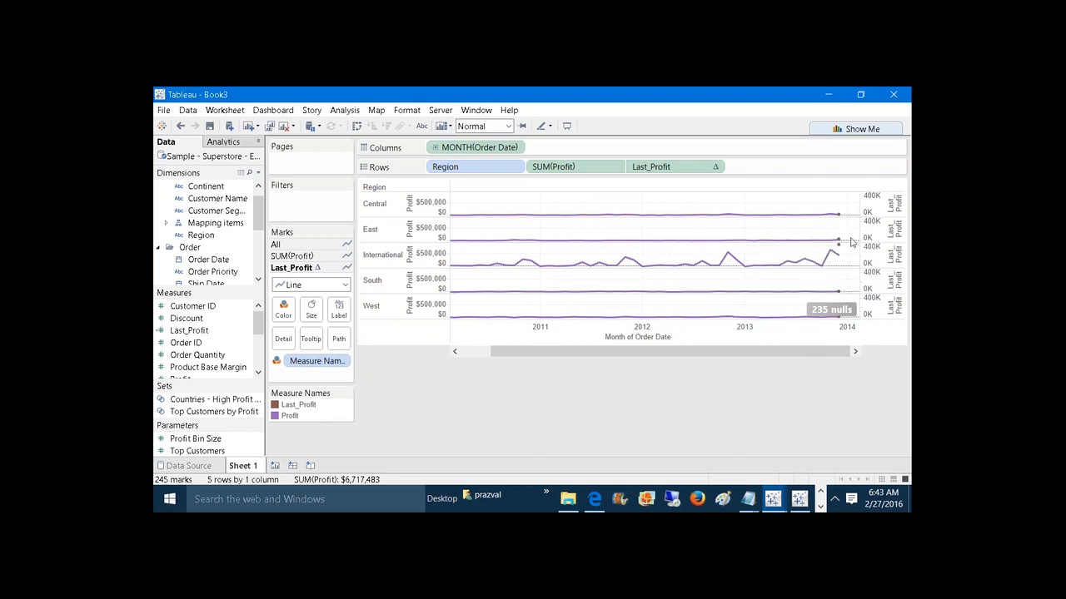
mouse_move(821, 311)
right_click(827, 316)
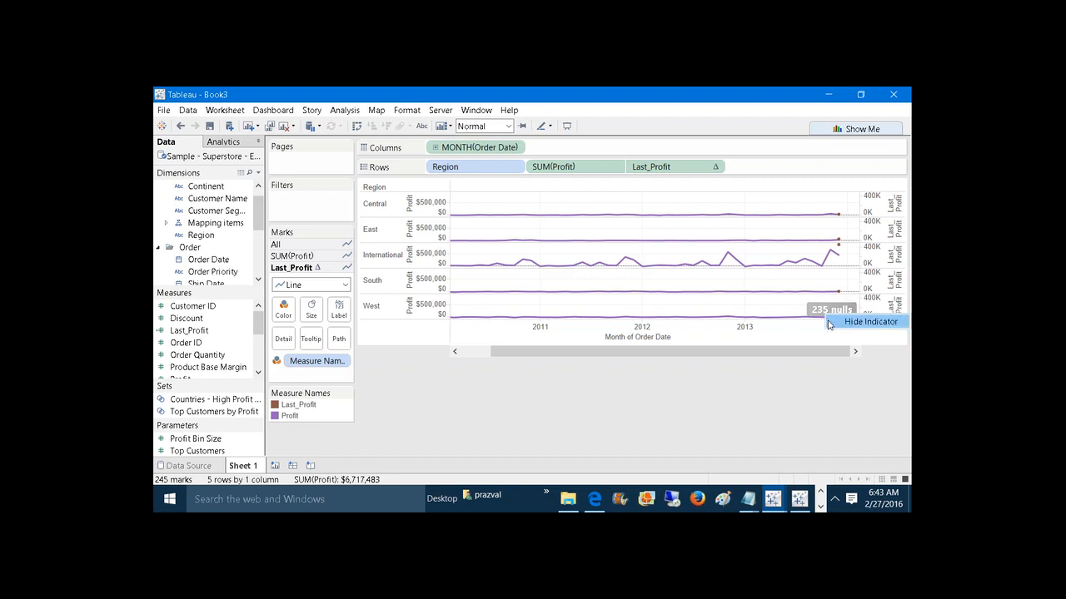
click(829, 323)
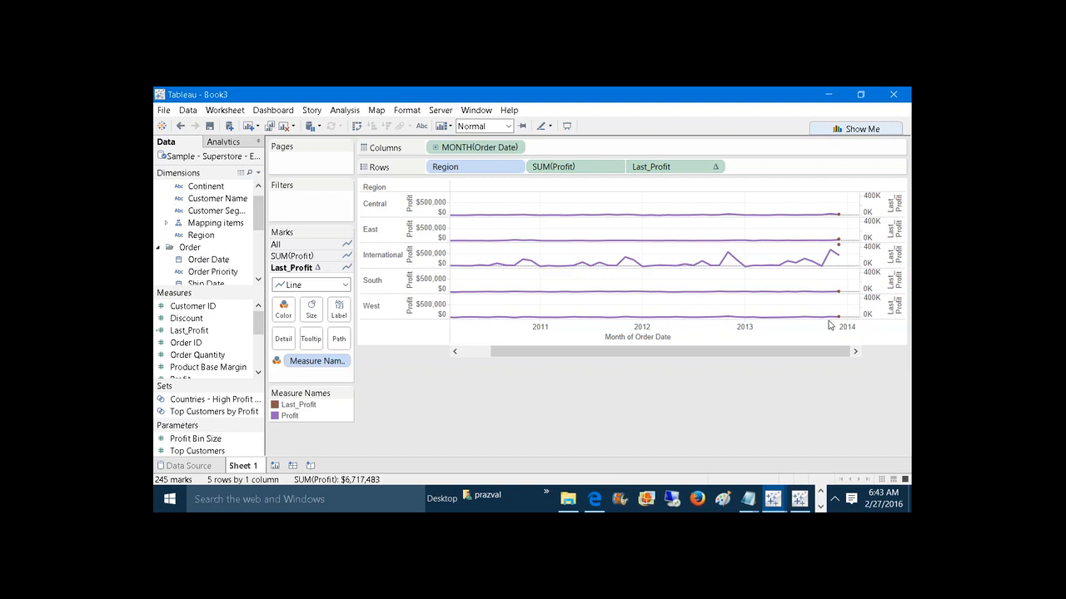
Increase the mark size of Last_Profit so the end points stand out as dots
click(310, 313)
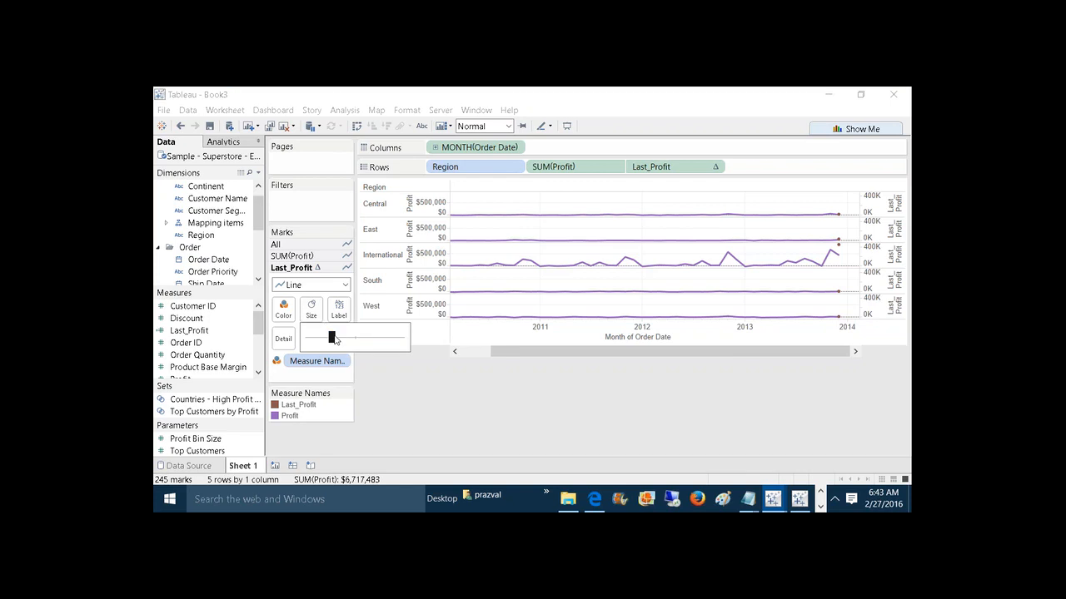
drag(333, 337, 385, 341)
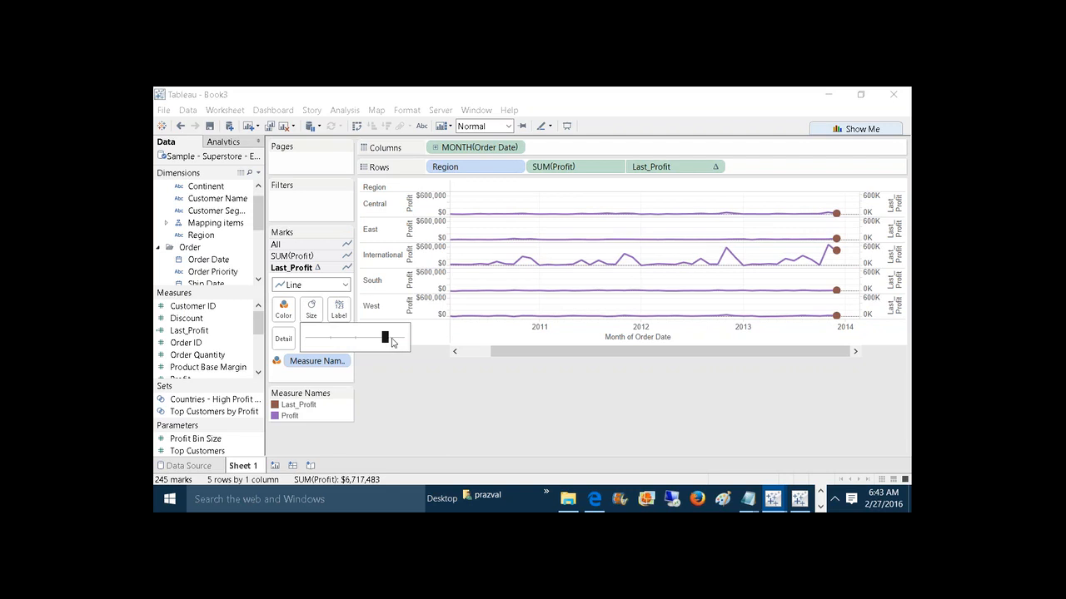
click(504, 419)
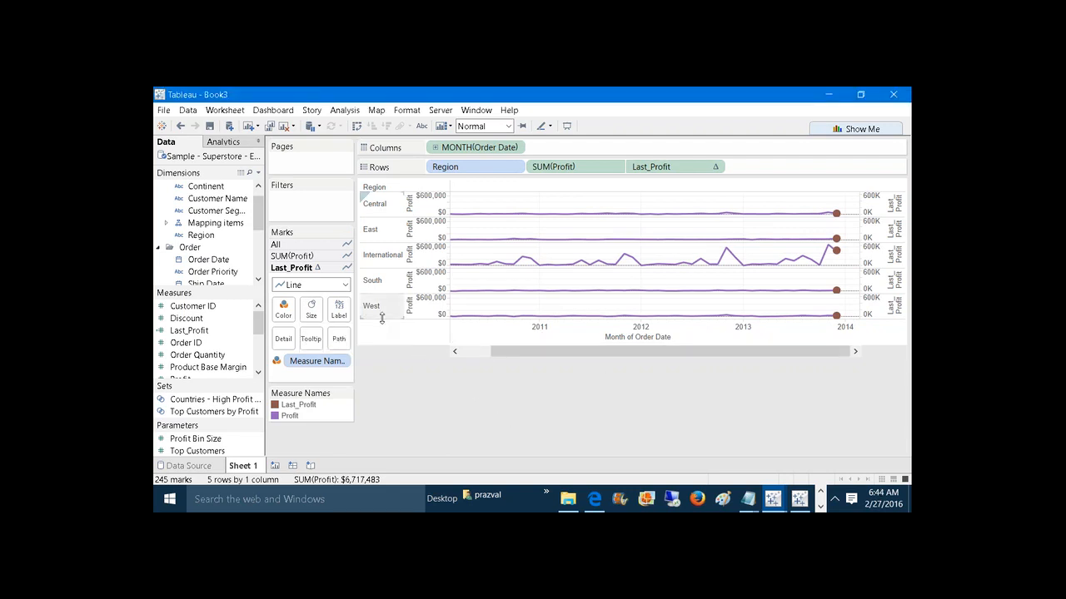
Increase the height of the region rows and enlarge the Last_Profit end-point dots further
drag(381, 321, 381, 338)
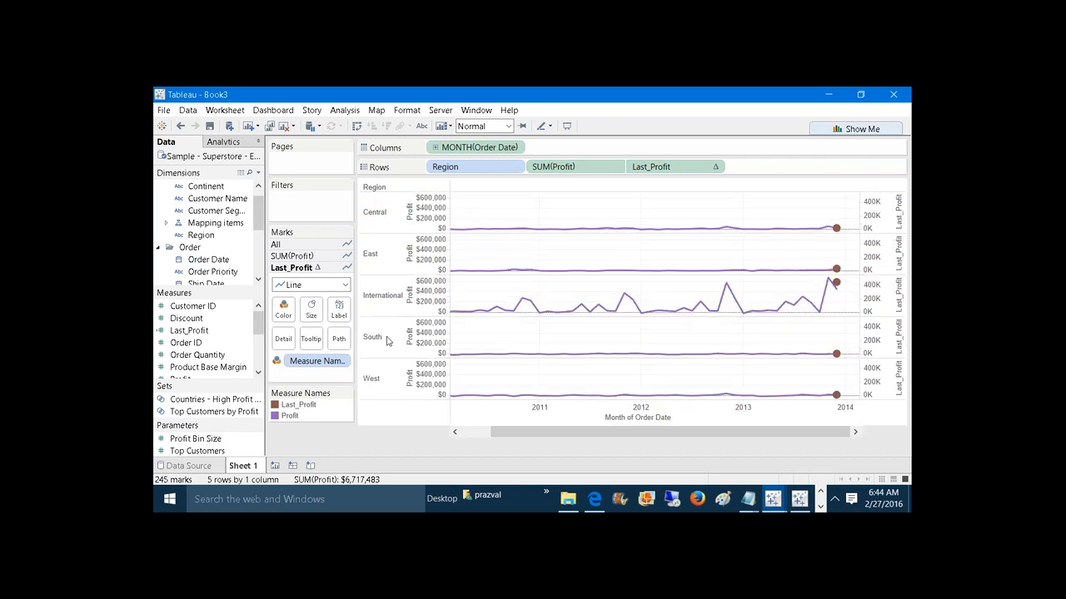
click(312, 313)
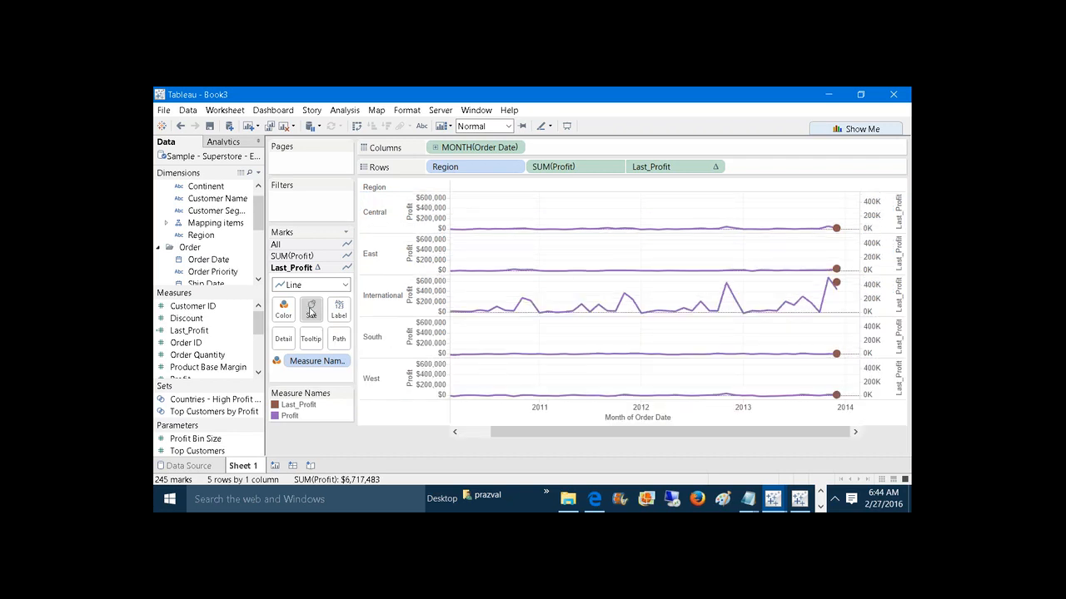
drag(396, 344, 397, 344)
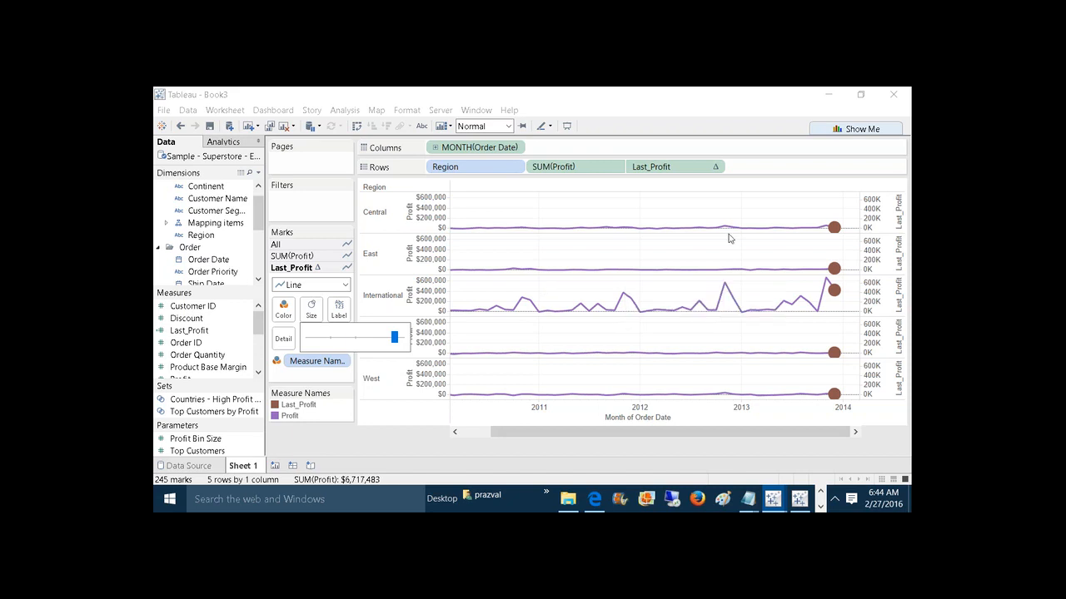
mouse_move(834, 229)
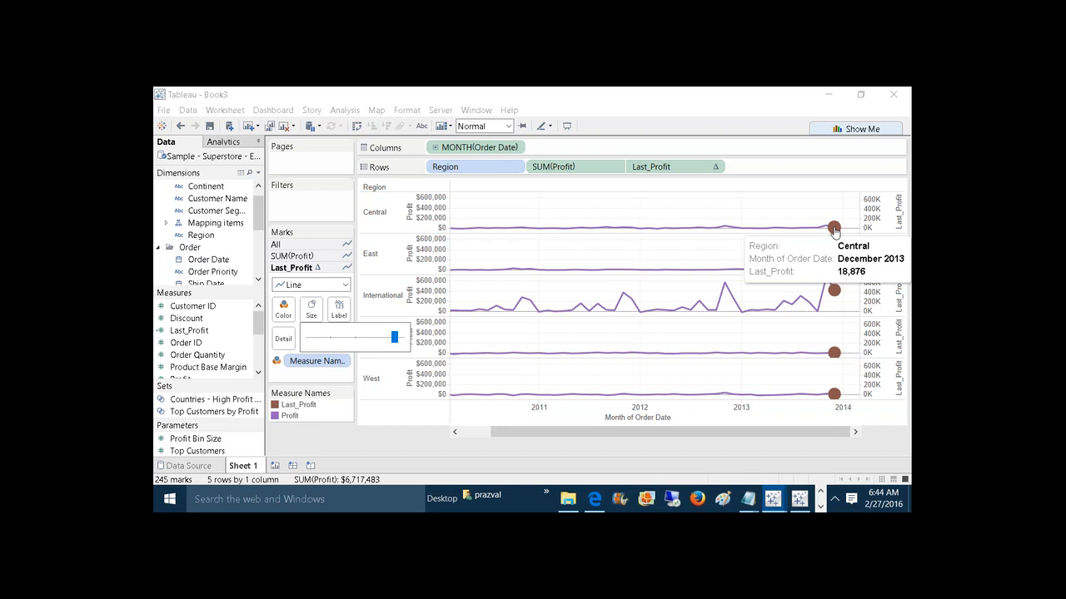
click(307, 440)
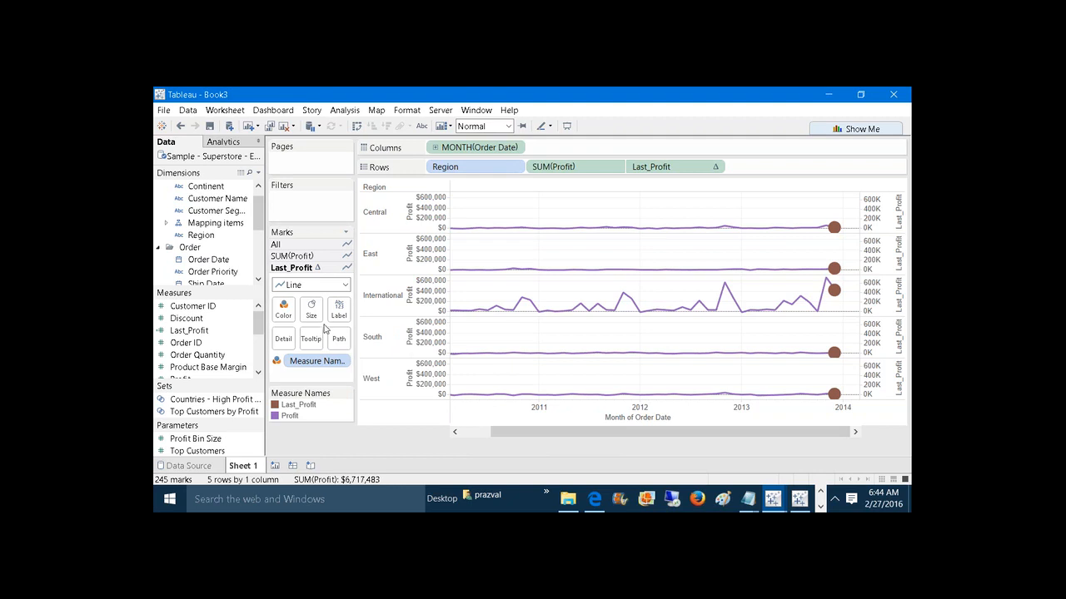
mouse_move(729, 272)
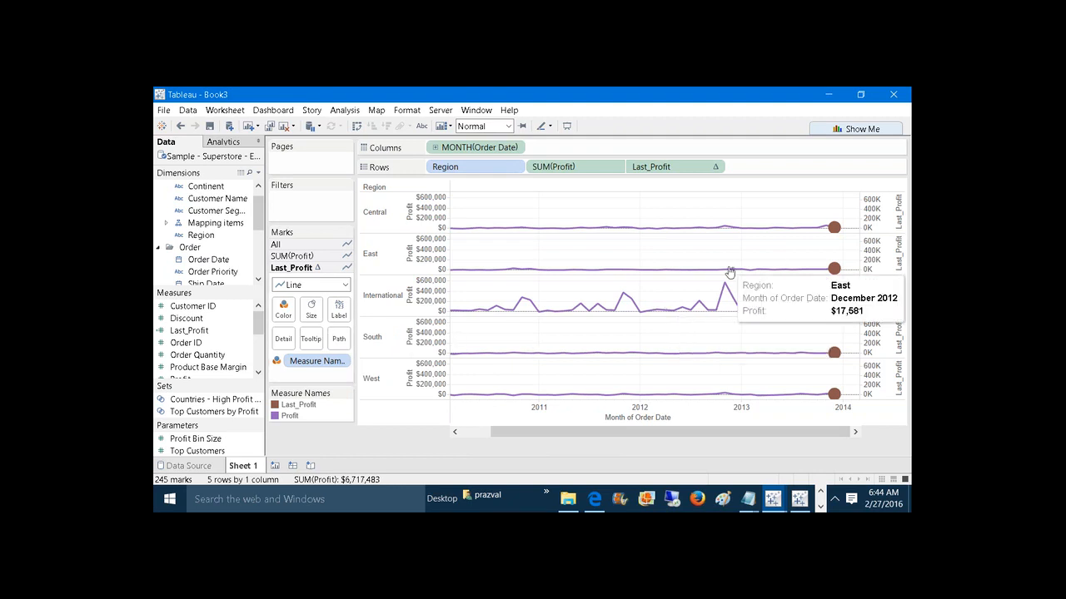
Create a calculated field named Color and start its formula with zn(SUM([Profit]))
click(257, 172)
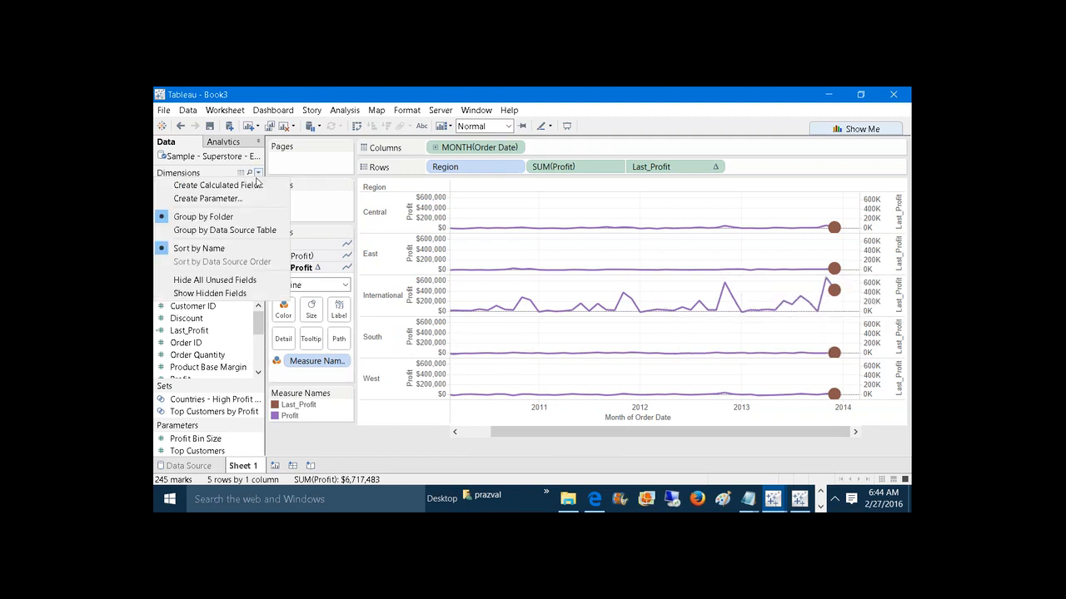
click(256, 185)
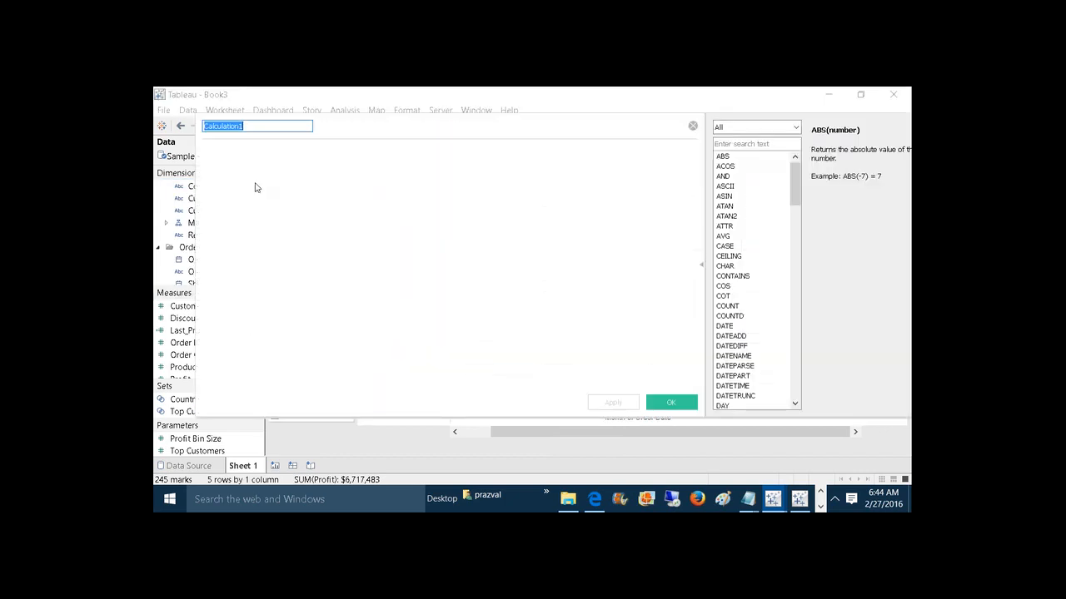
text(Color)
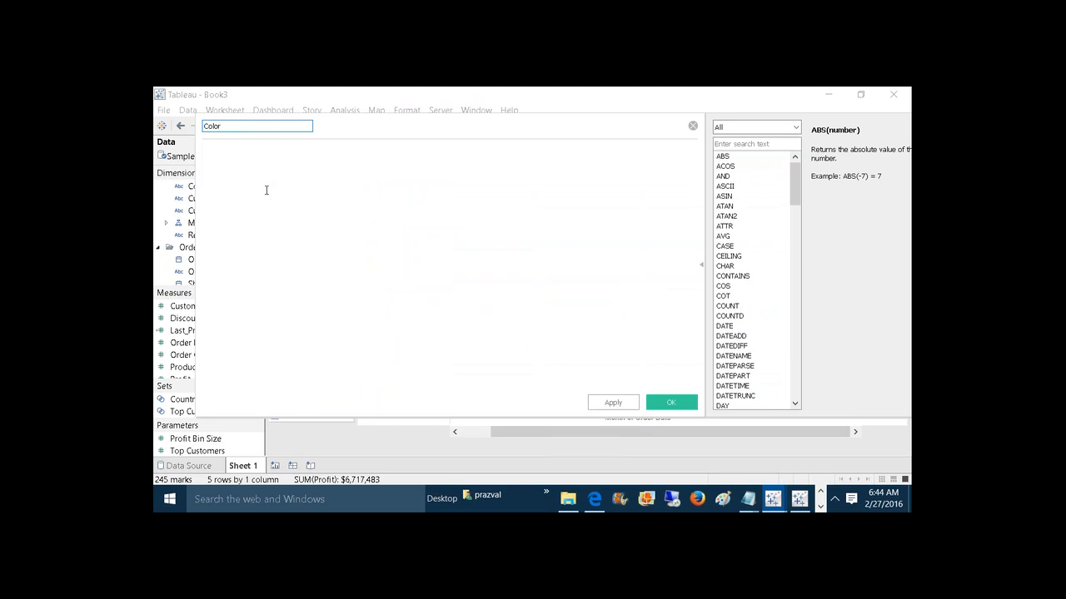
click(266, 190)
text(zn()
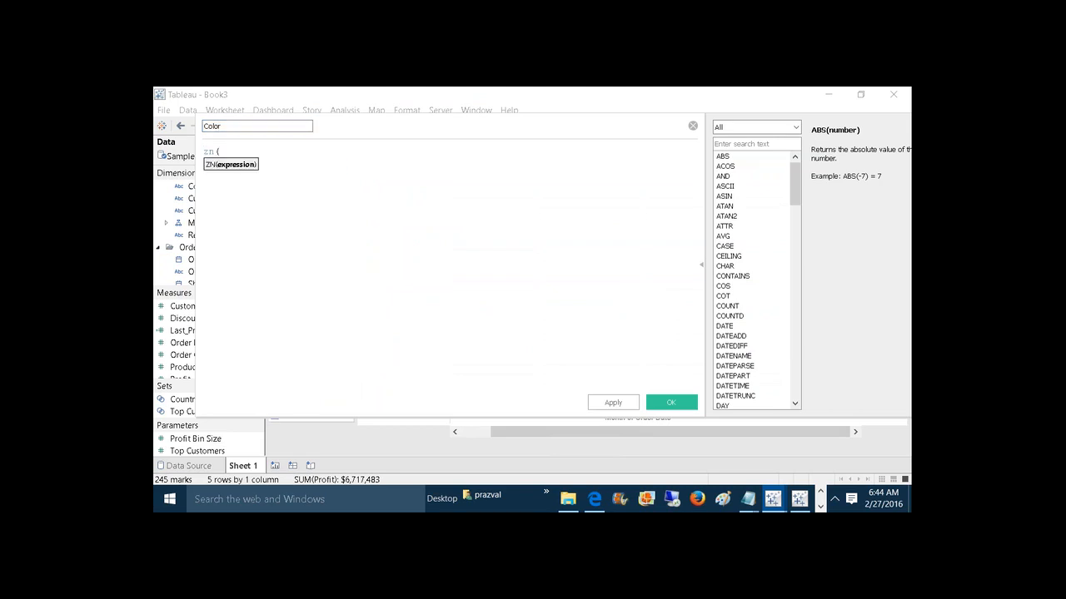
text(SUM()
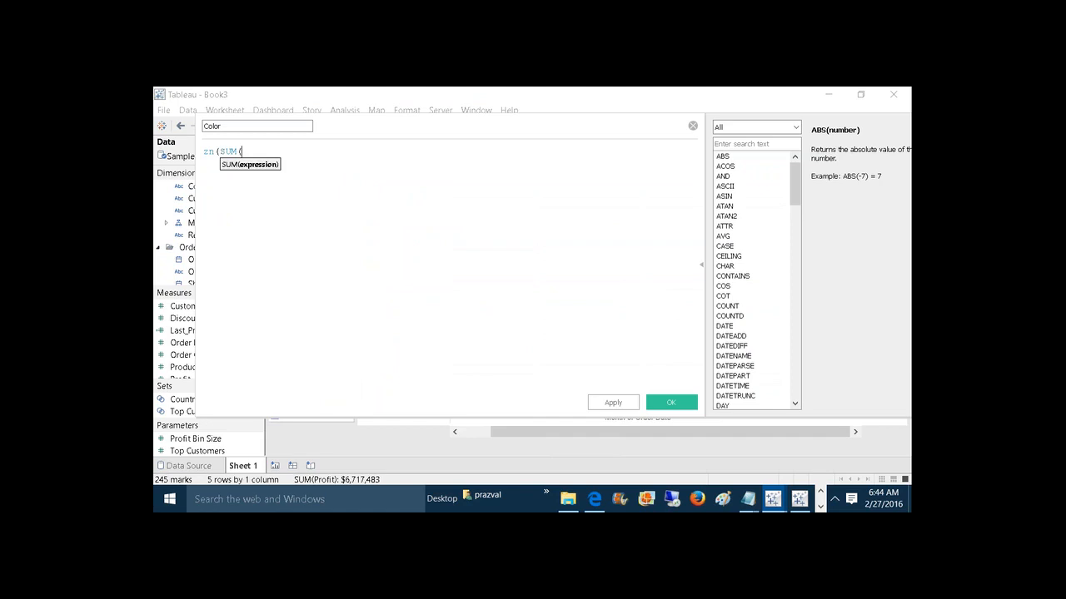
text(P)
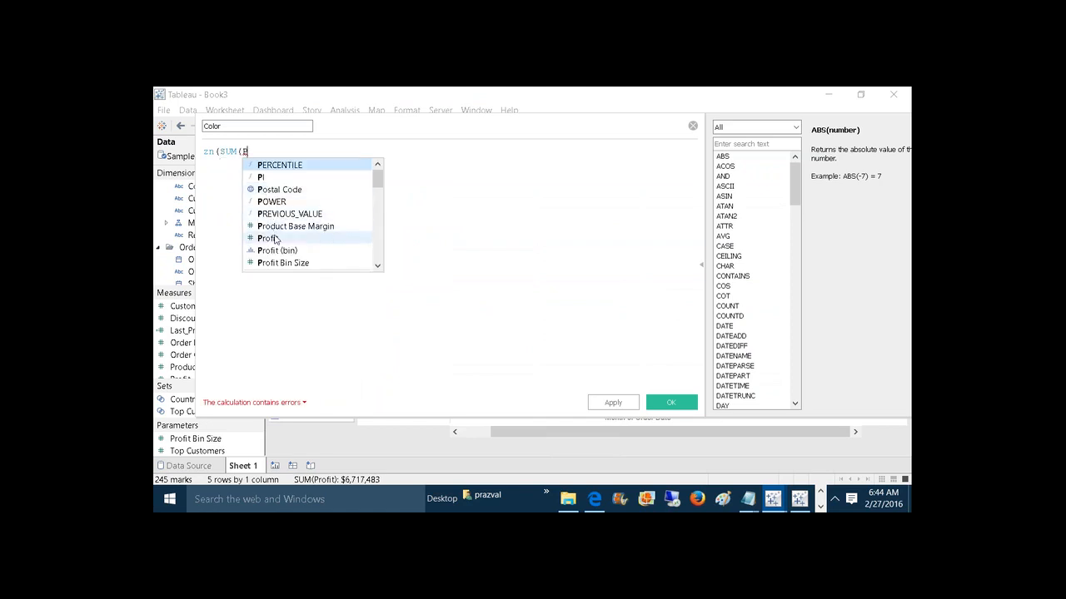
click(275, 238)
text()))
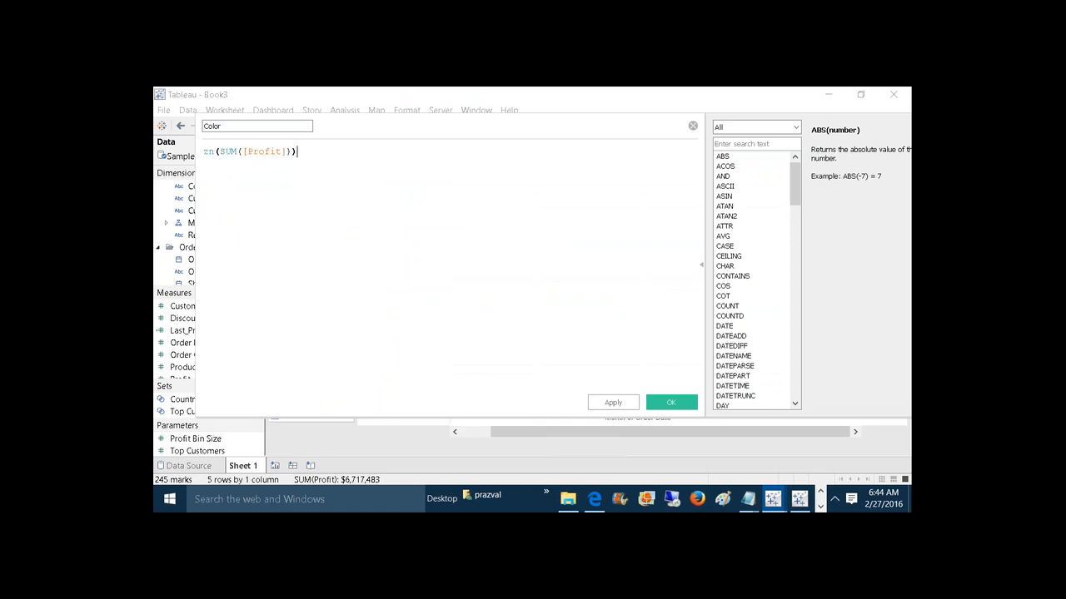
Extend the Color formula to subtract the previous period's profit with - LOOKUP(ZN(SUM([Profit])),-1)
text( - LOOKUP)
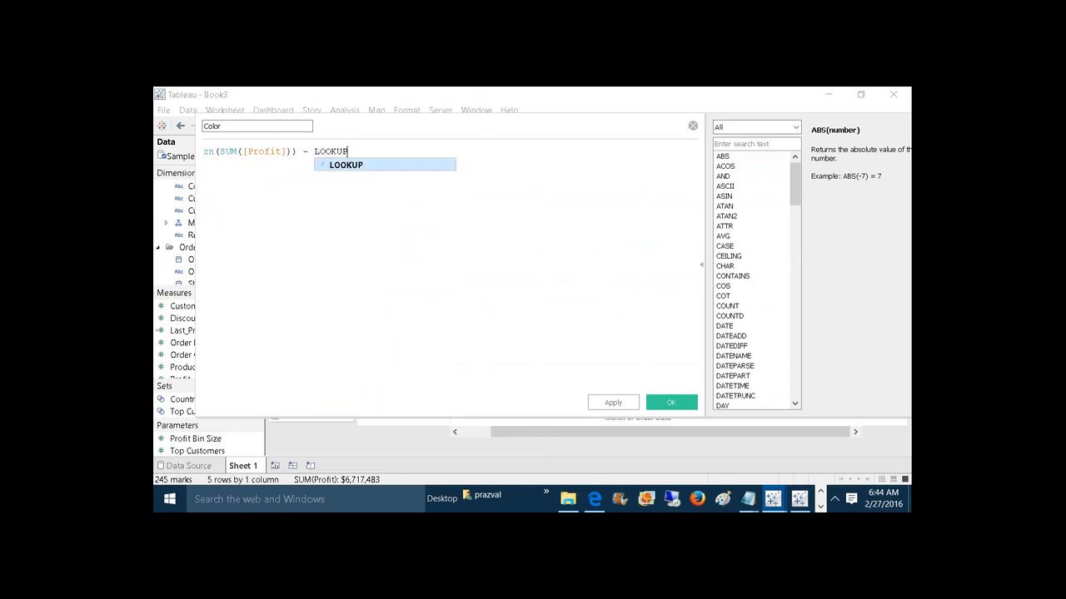
text((ZN(SUM)
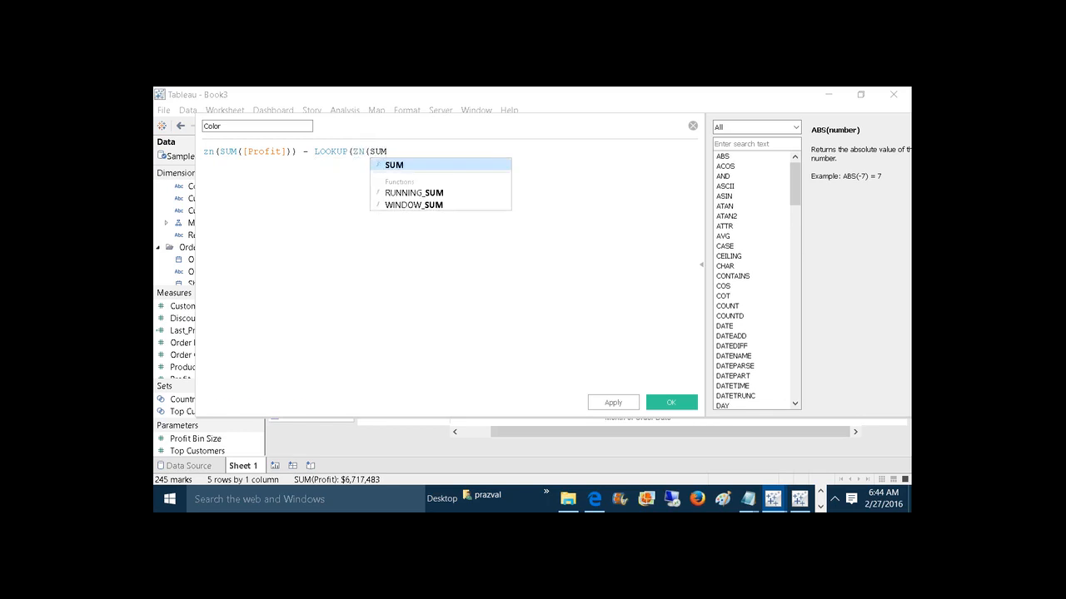
text((PR)
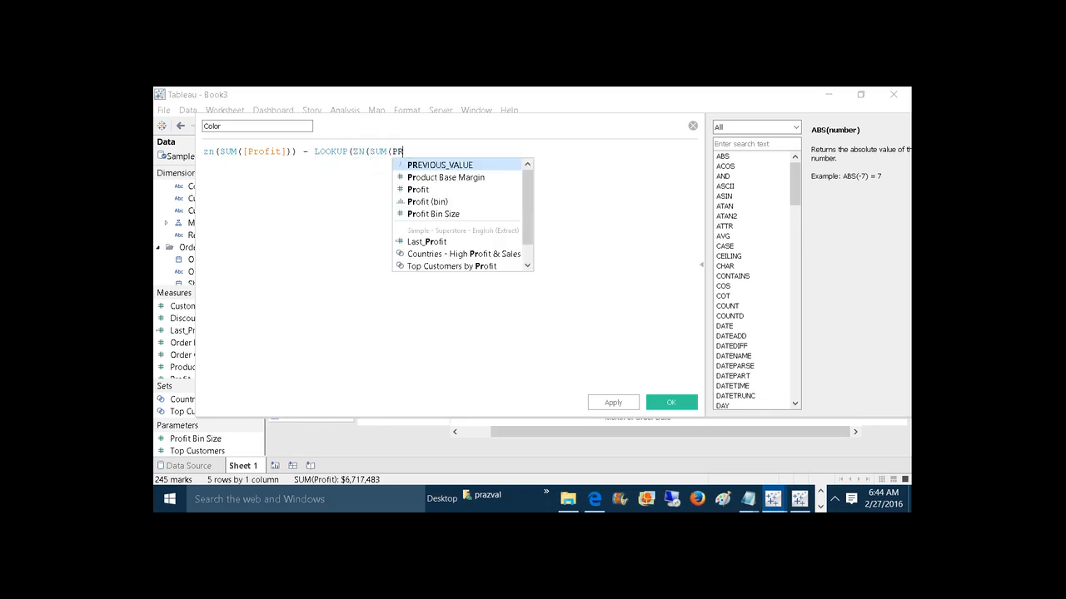
click(432, 192)
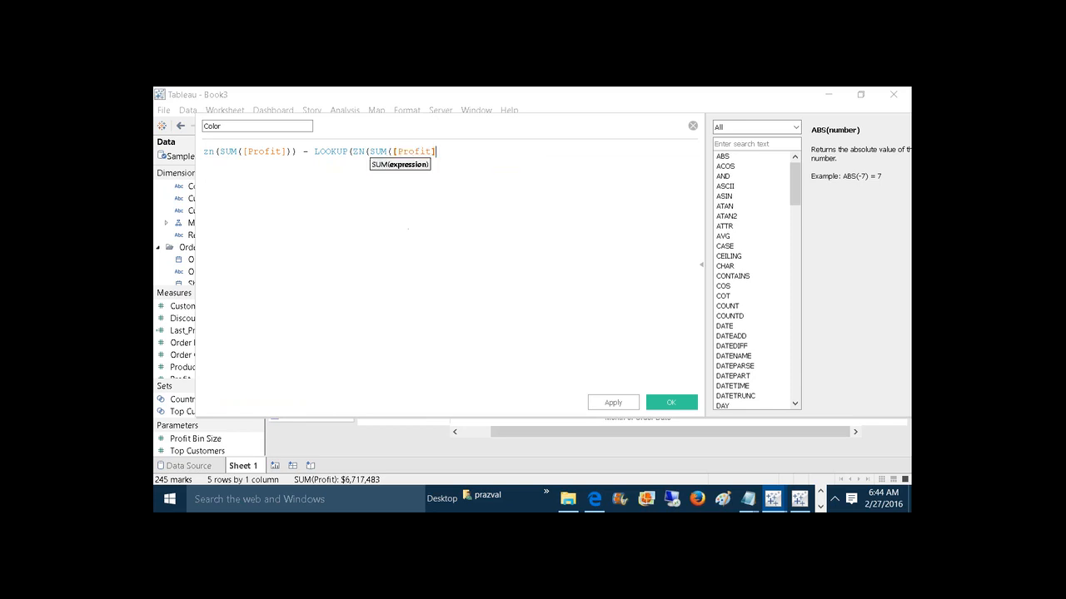
text()))
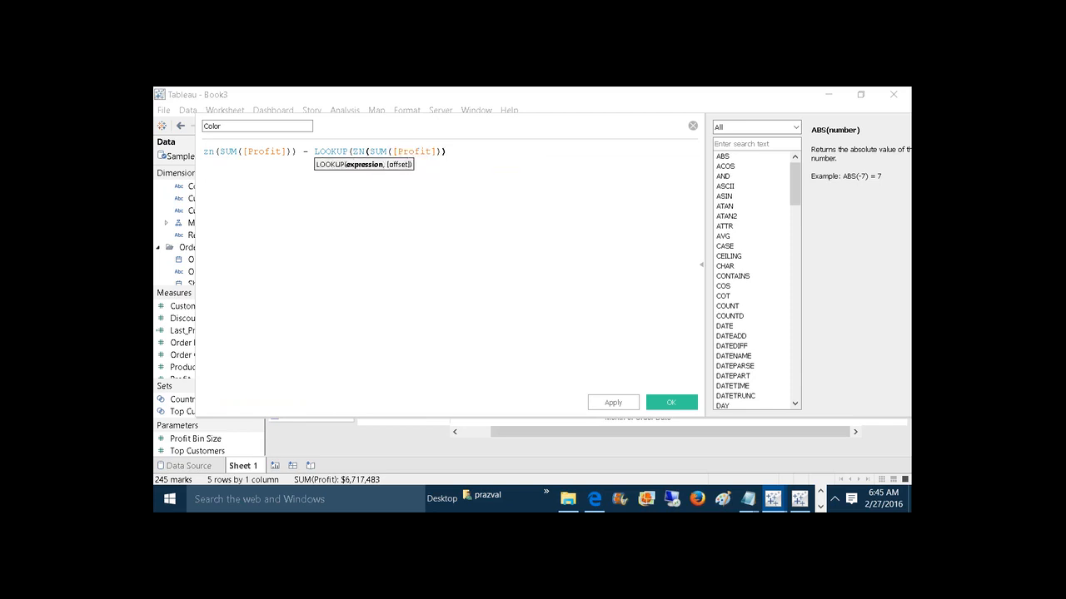
text(,-1))
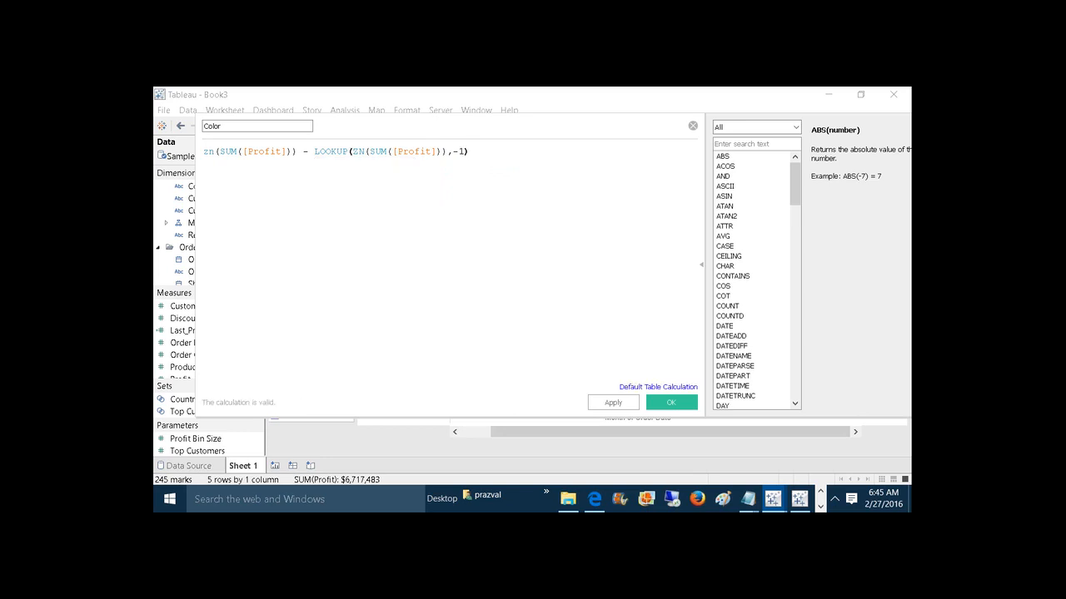
Enclose the whole profit difference expression in the Color formula in parentheses
text())
key(Left)
key(Left)
key(Left)
key(Left)
key(Left)
key(Left)
key(Left)
key(Left)
key(Left)
key(Left)
key(Left)
key(Left)
key(Left)
key(Left)
key(Left)
key(Left)
key(Left)
key(Left)
key(Left)
key(Left)
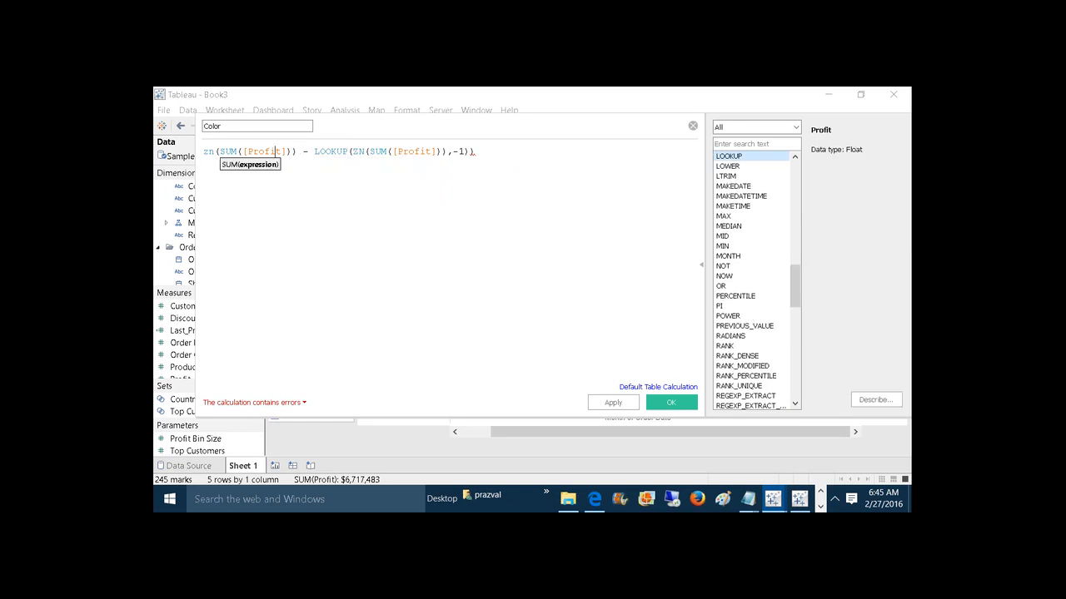
key(Left)
key(Left)
key(Left)
key(Left)
key(Left)
key(Left)
key(Left)
key(Left)
key(Left)
key(Left)
key(Left)
key(Left)
key(Left)
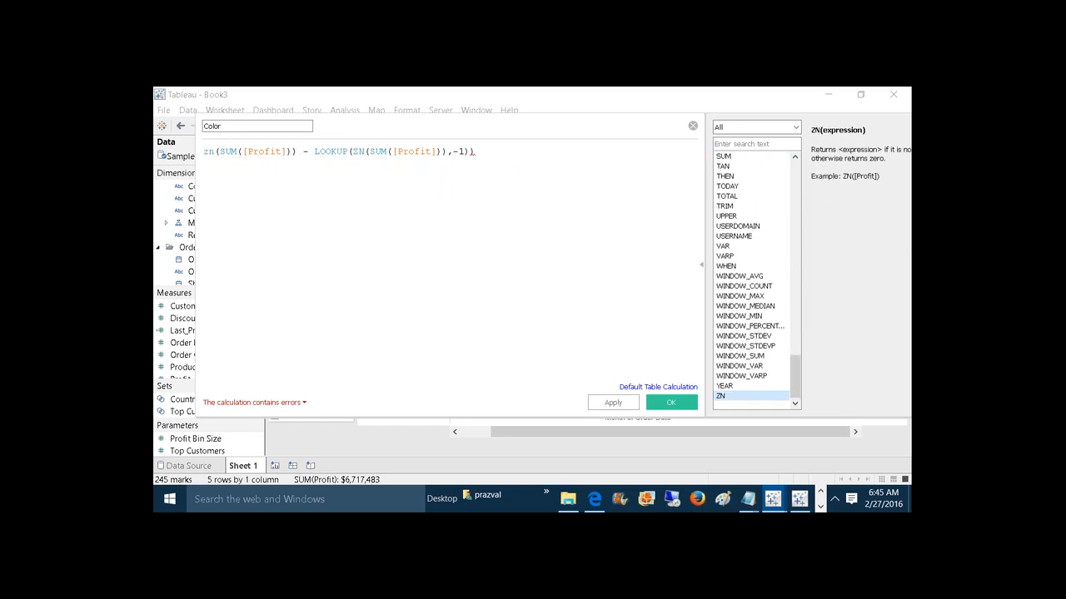
text(()
click(500, 151)
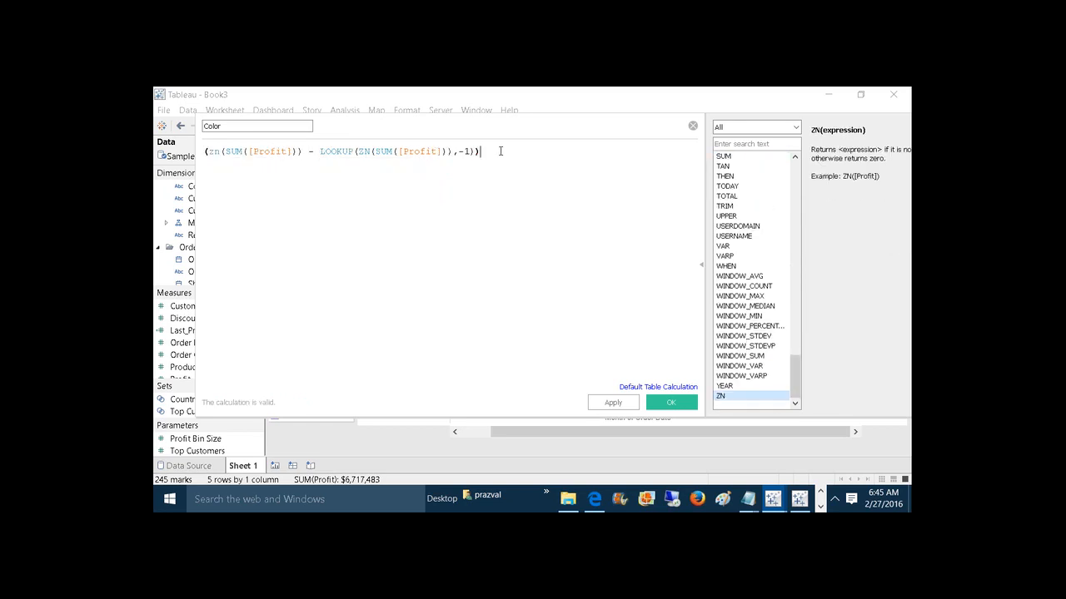
Complete the Color formula with the comparison > 0 and save the calculated field
text(> 0)
click(608, 408)
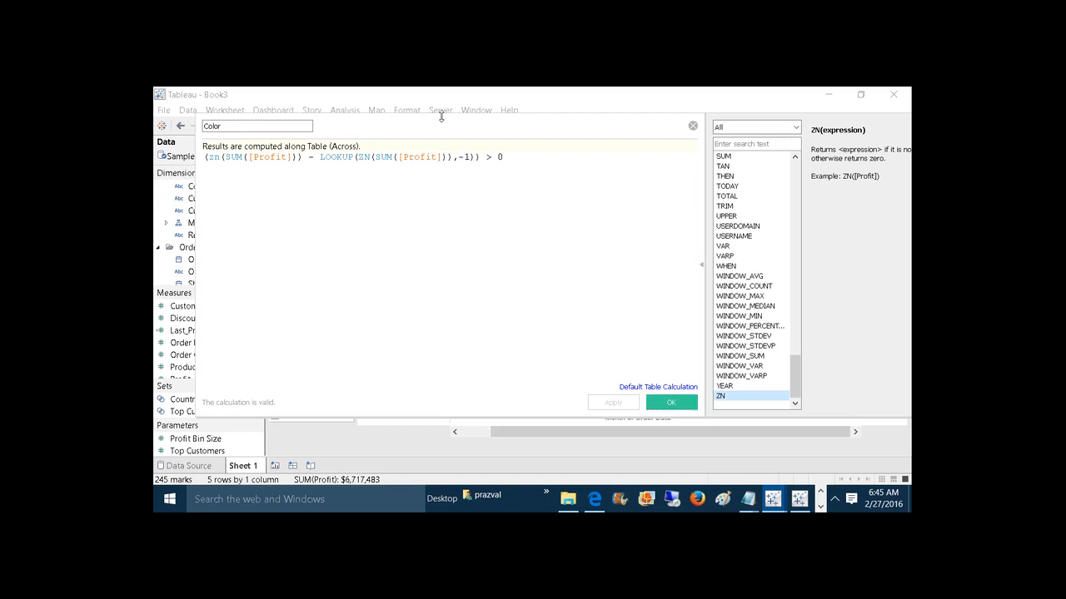
drag(439, 127, 594, 407)
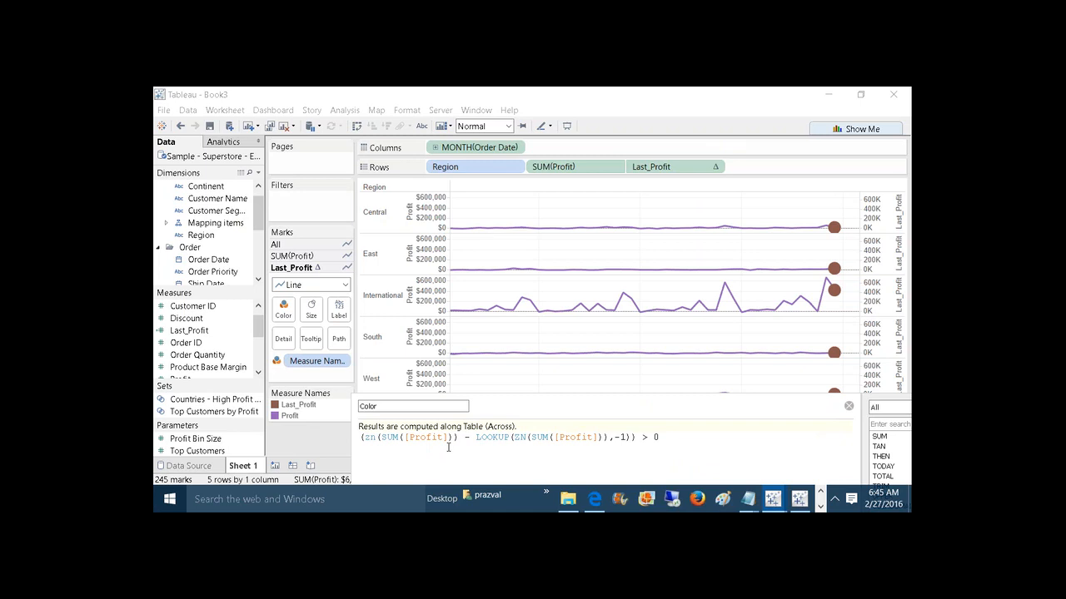
drag(512, 411, 446, 186)
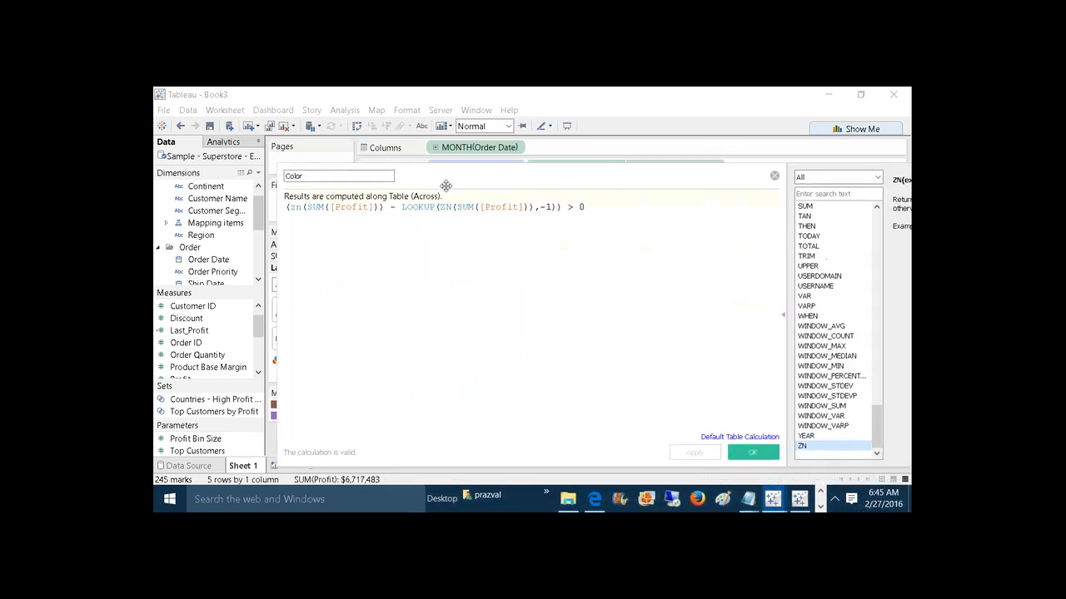
click(736, 456)
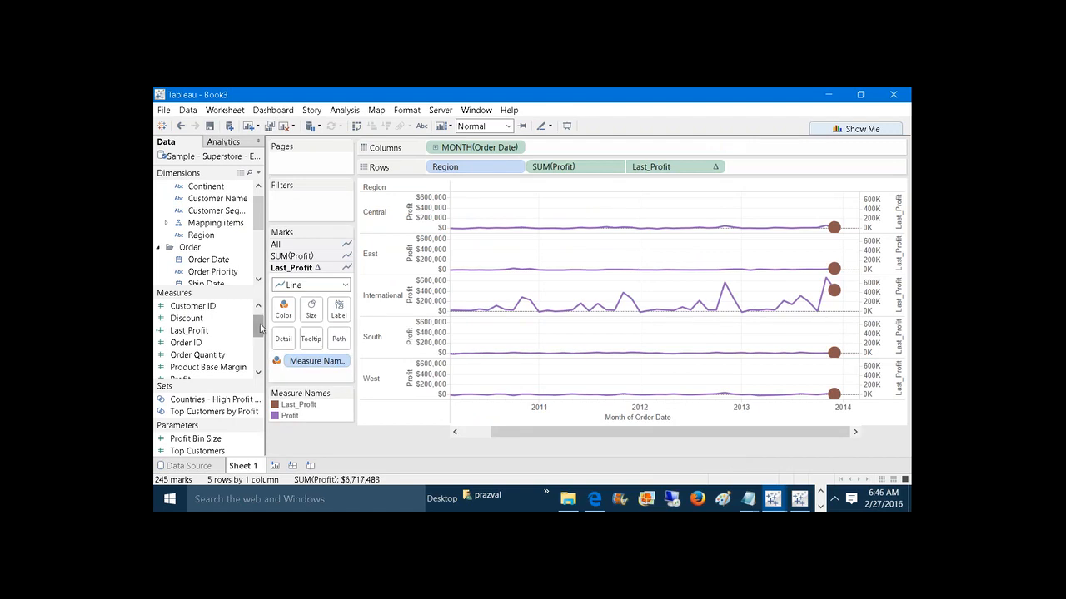
Color the Last_Profit marks by the Color field and assign red to its False value
drag(261, 328, 260, 326)
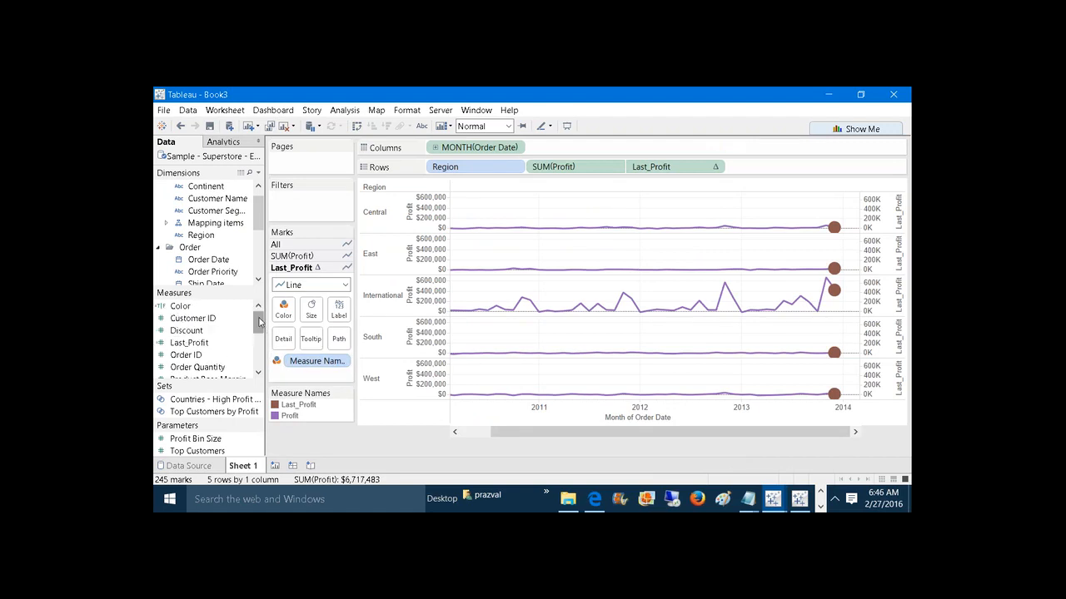
drag(202, 312, 284, 308)
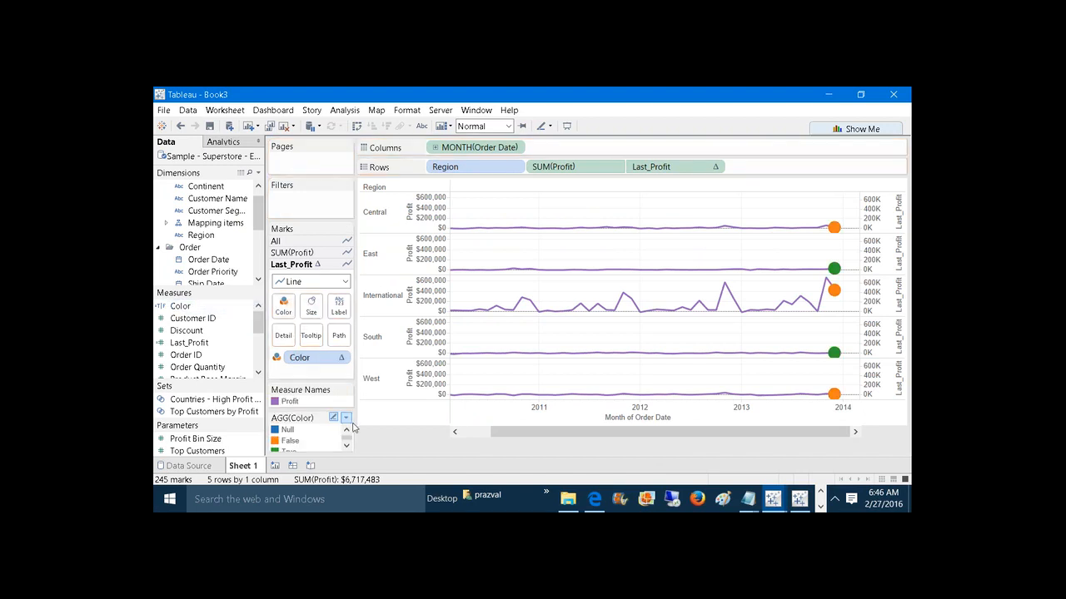
click(345, 417)
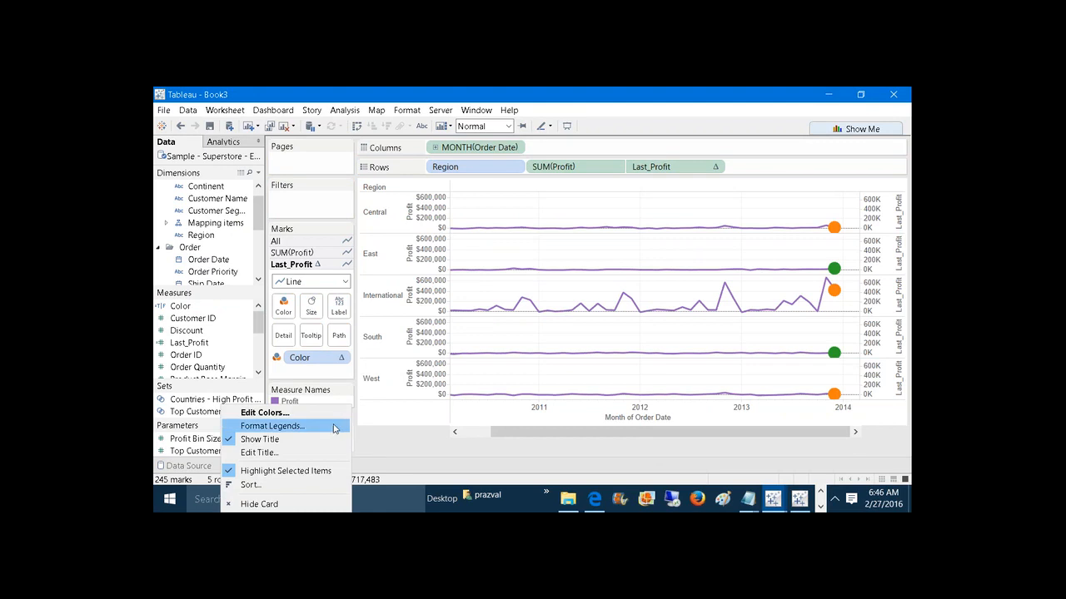
click(330, 412)
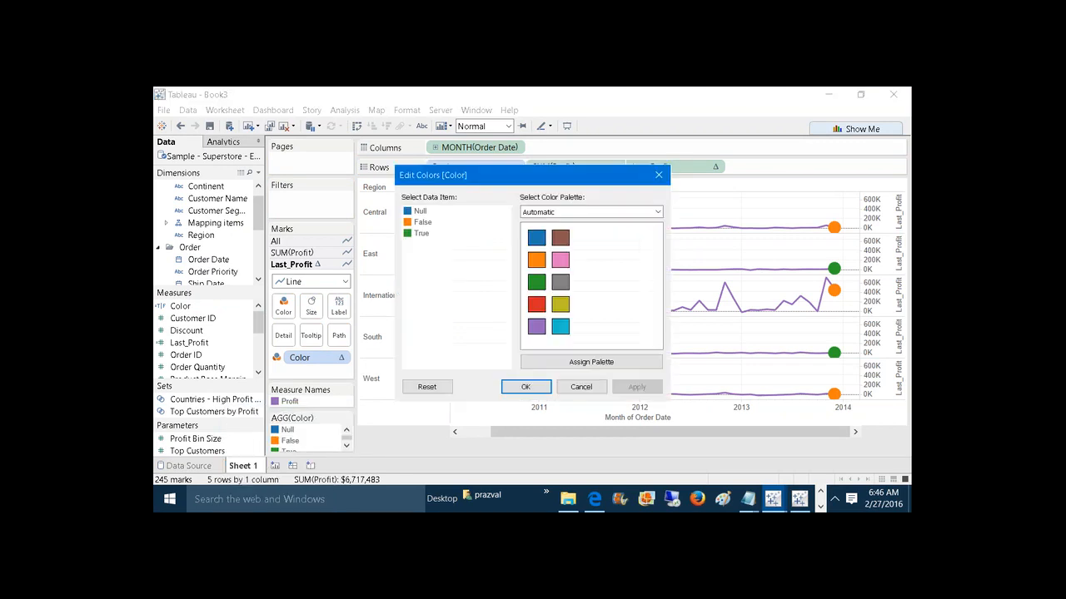
click(422, 223)
click(536, 304)
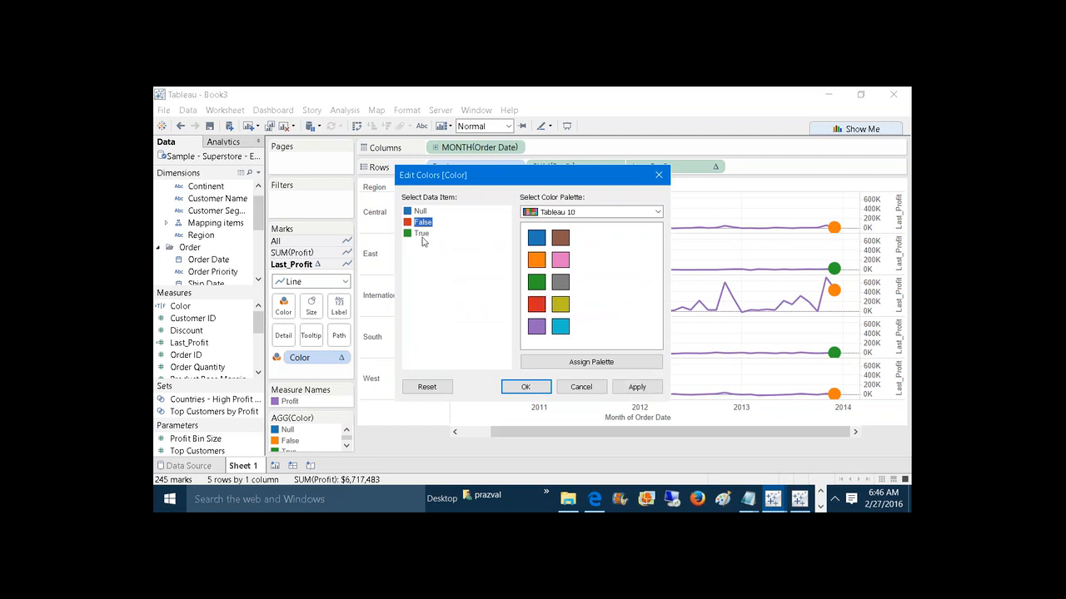
click(422, 237)
click(630, 389)
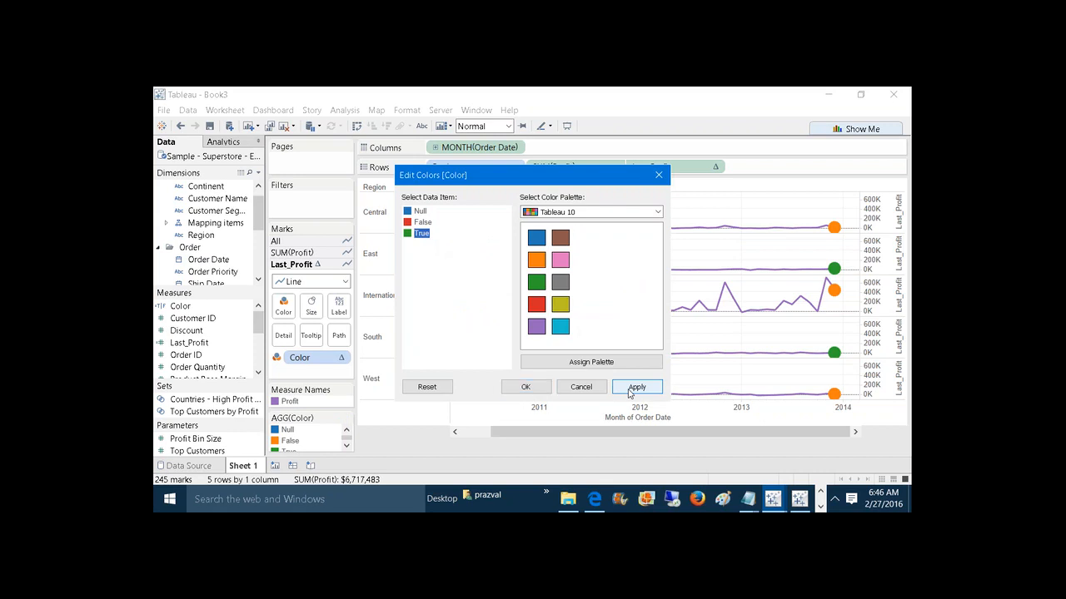
click(526, 388)
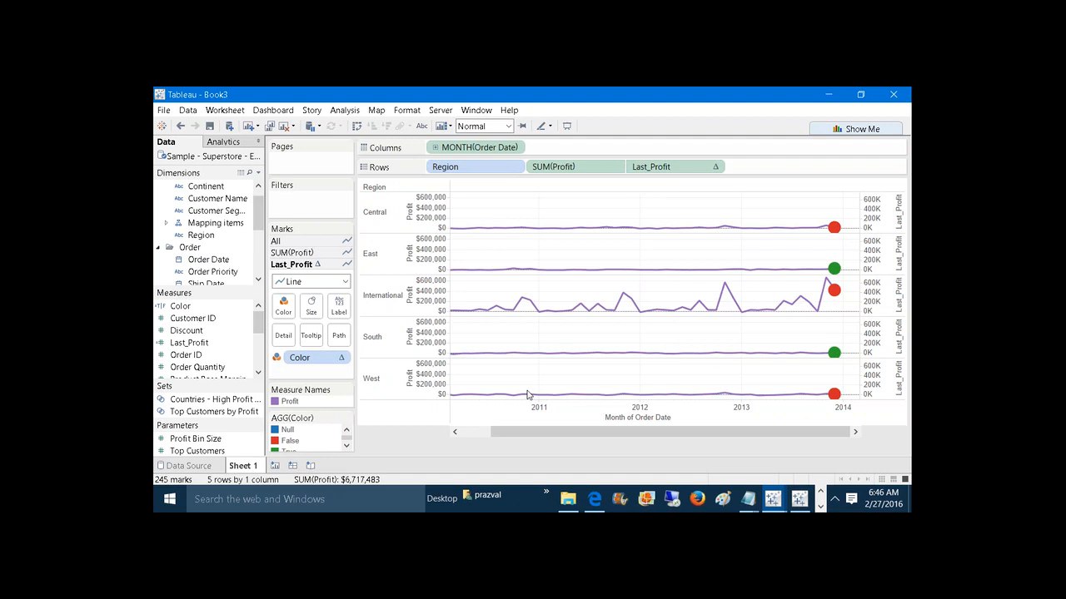
Highlight the East row and the South row in turn to examine their end-point dots, and clear the selection
click(377, 263)
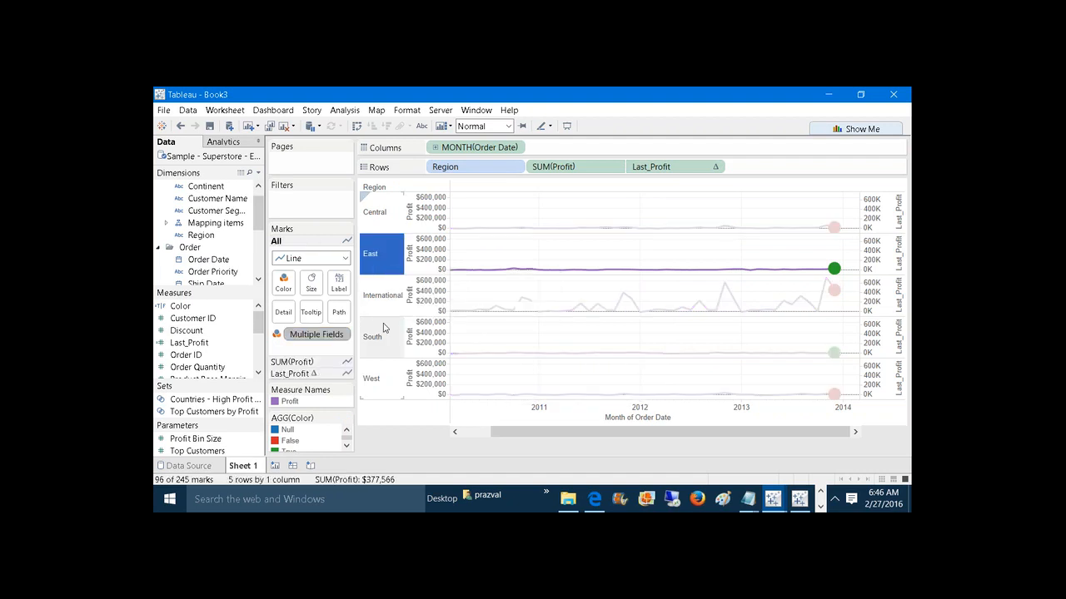
click(385, 335)
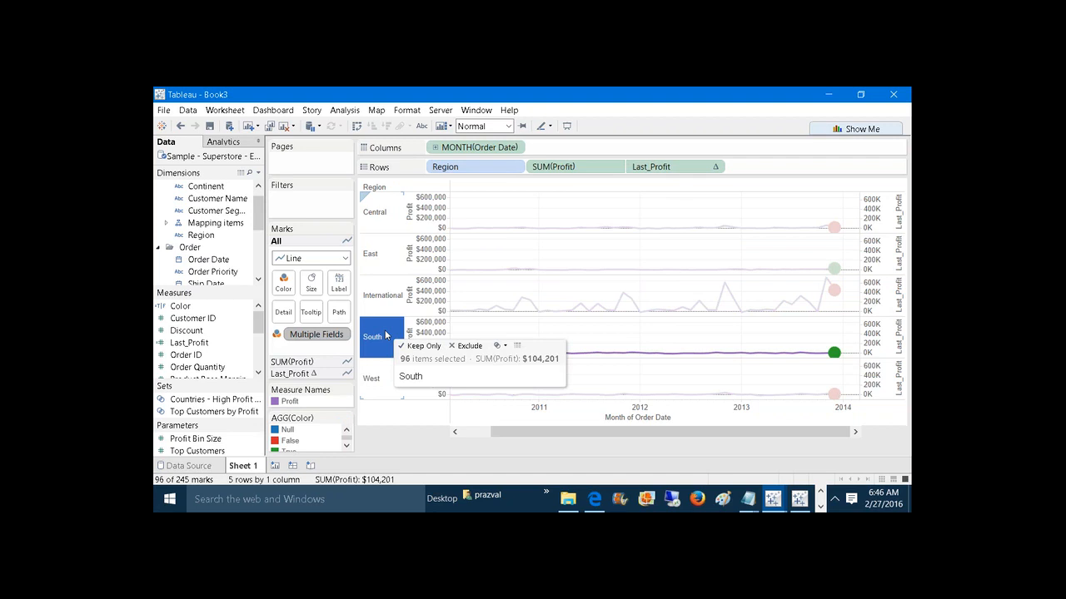
click(395, 446)
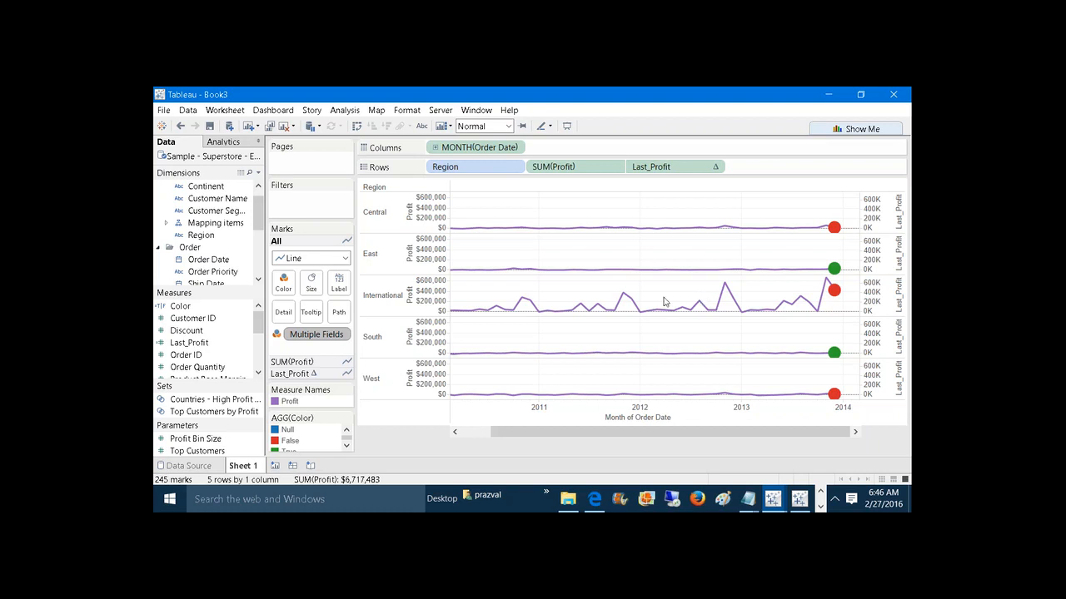
Create a new worksheet and place discrete MONTH(Order Date) and the Discount measure on Rows
click(275, 464)
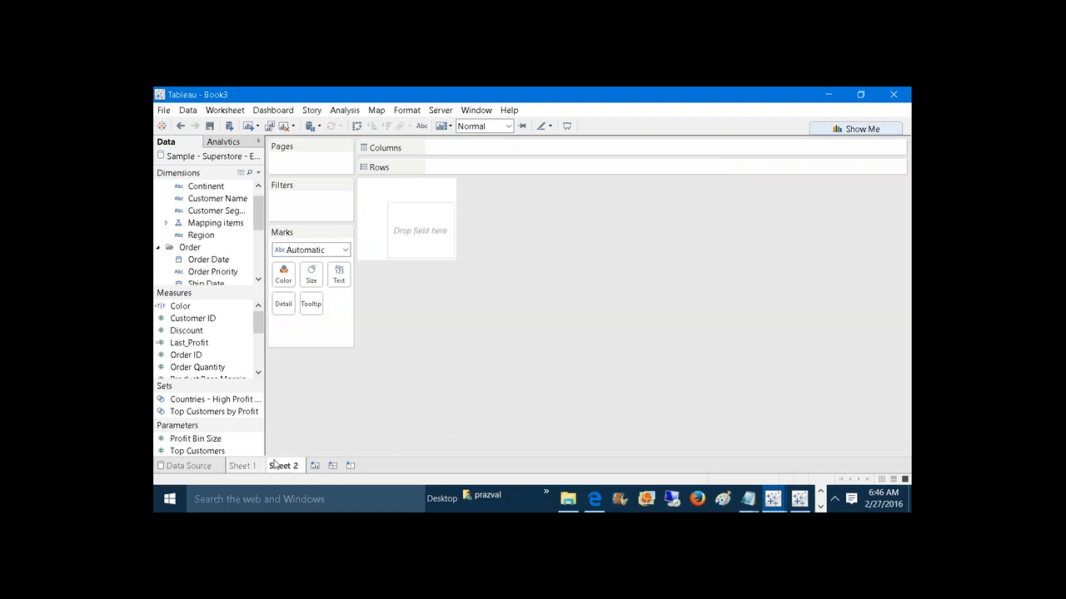
drag(259, 225, 256, 248)
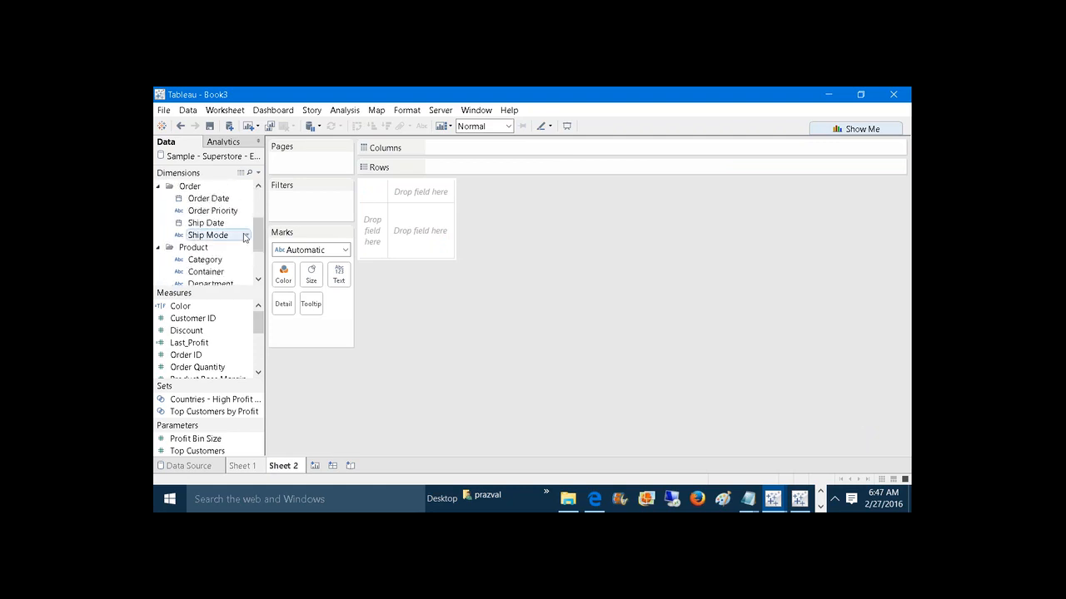
drag(200, 198, 441, 167)
right_click(441, 168)
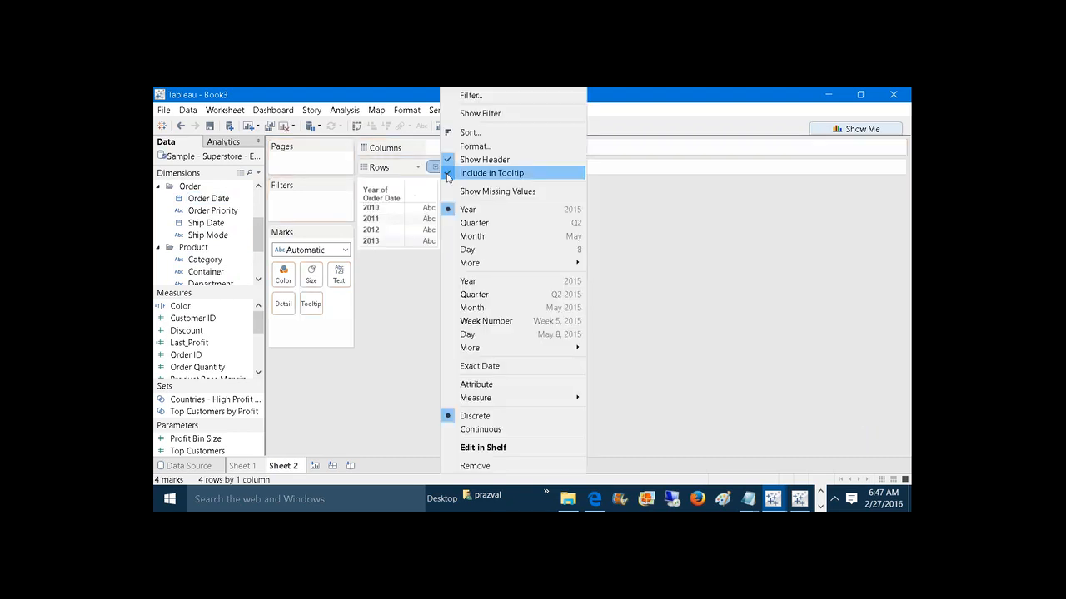
click(467, 236)
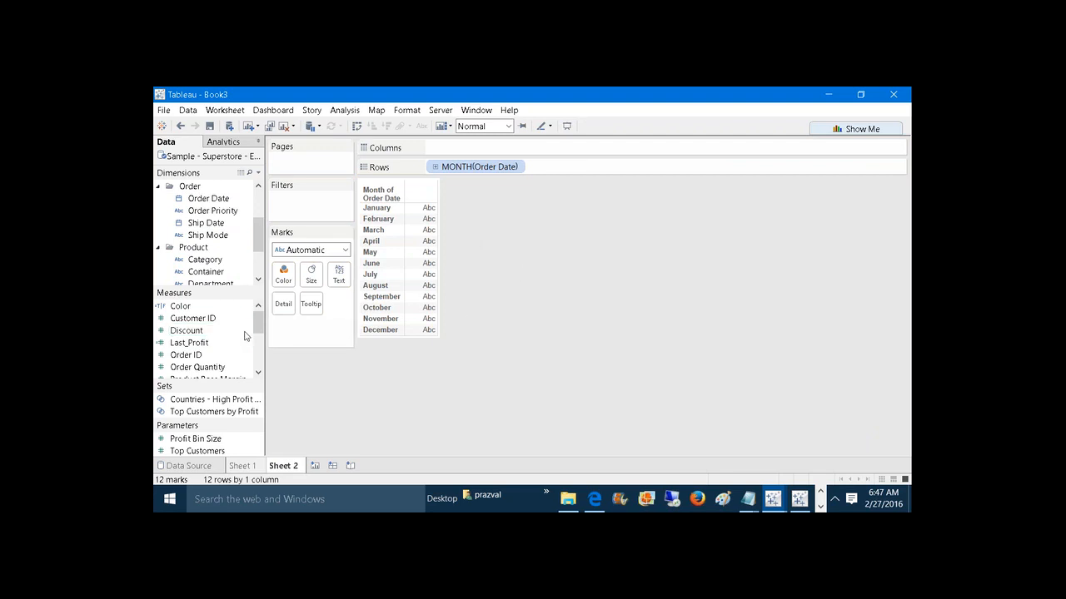
drag(217, 336, 589, 170)
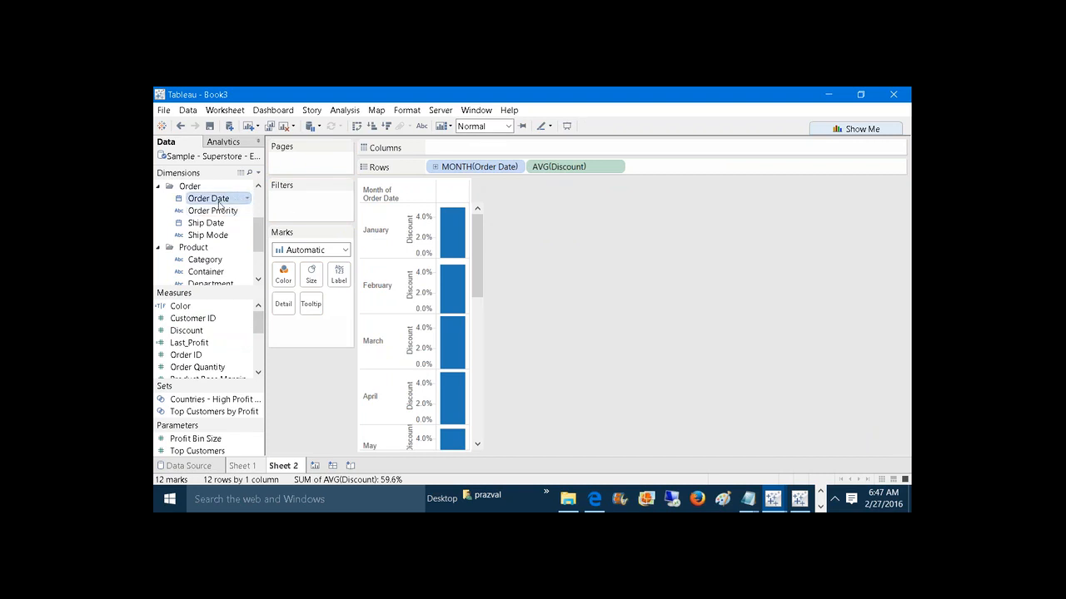
Place Order Date on Columns and set it to the continuous Quarter level
drag(221, 203, 498, 152)
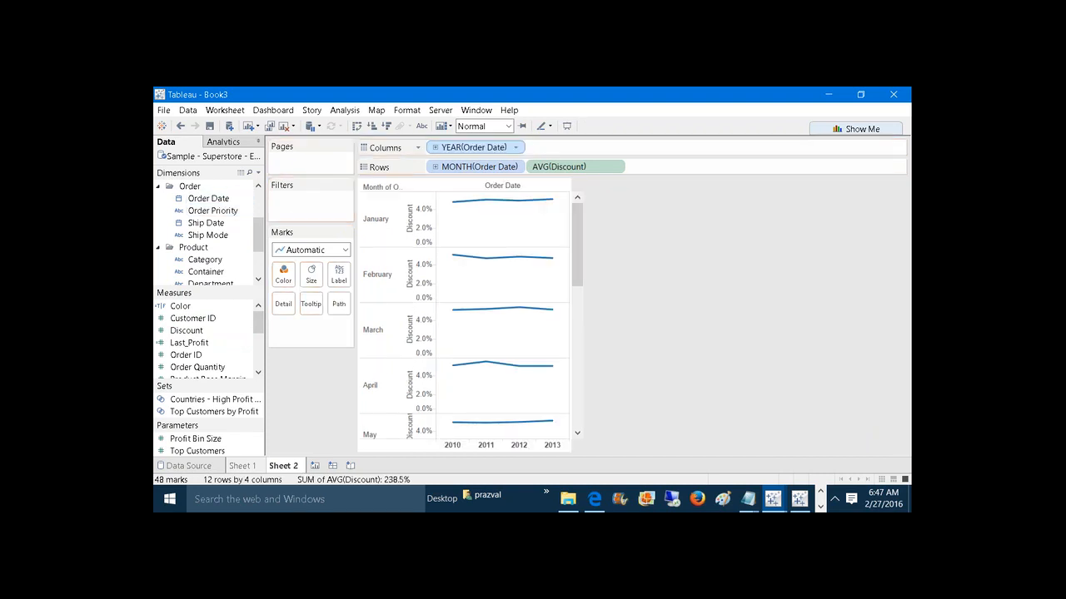
right_click(480, 150)
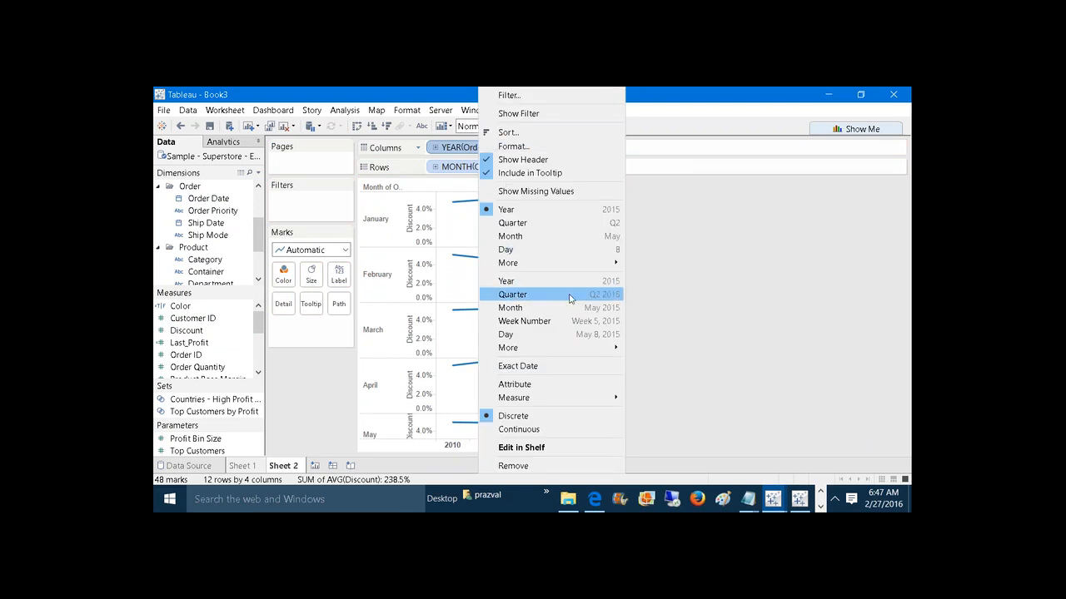
click(577, 335)
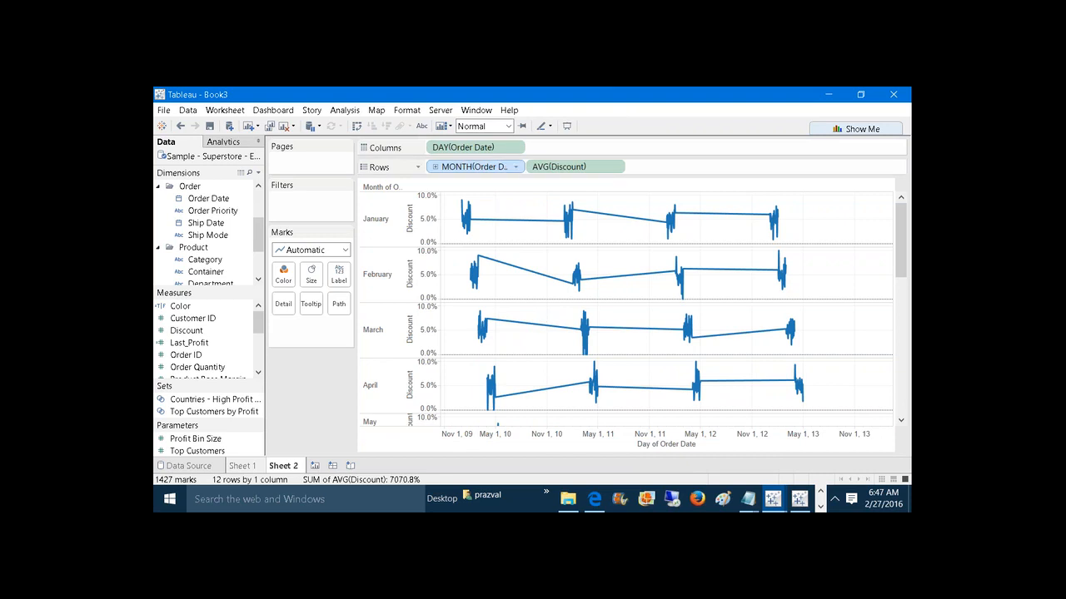
right_click(480, 149)
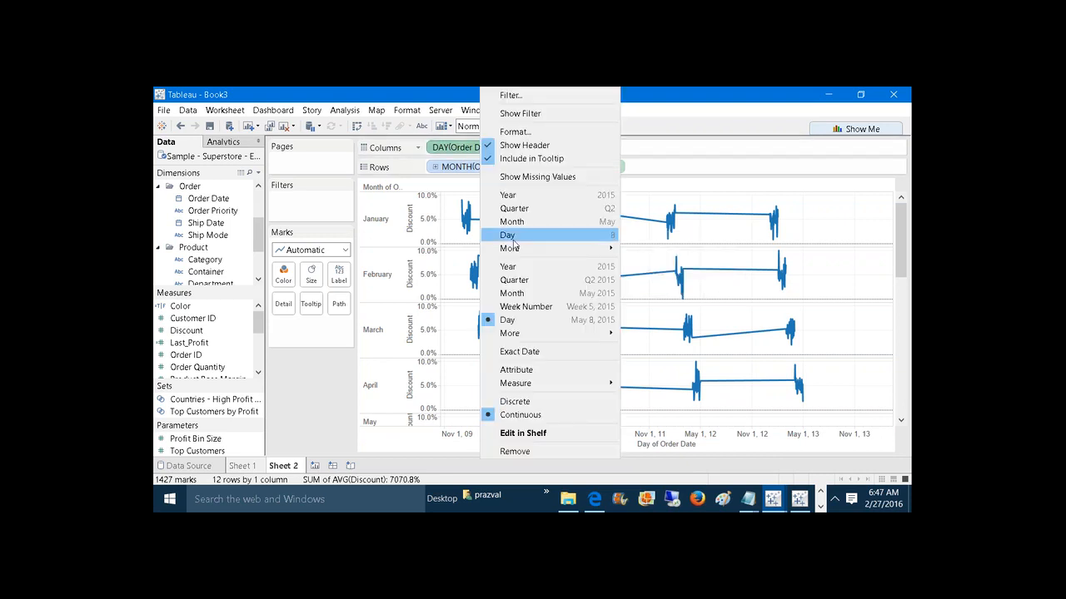
click(515, 280)
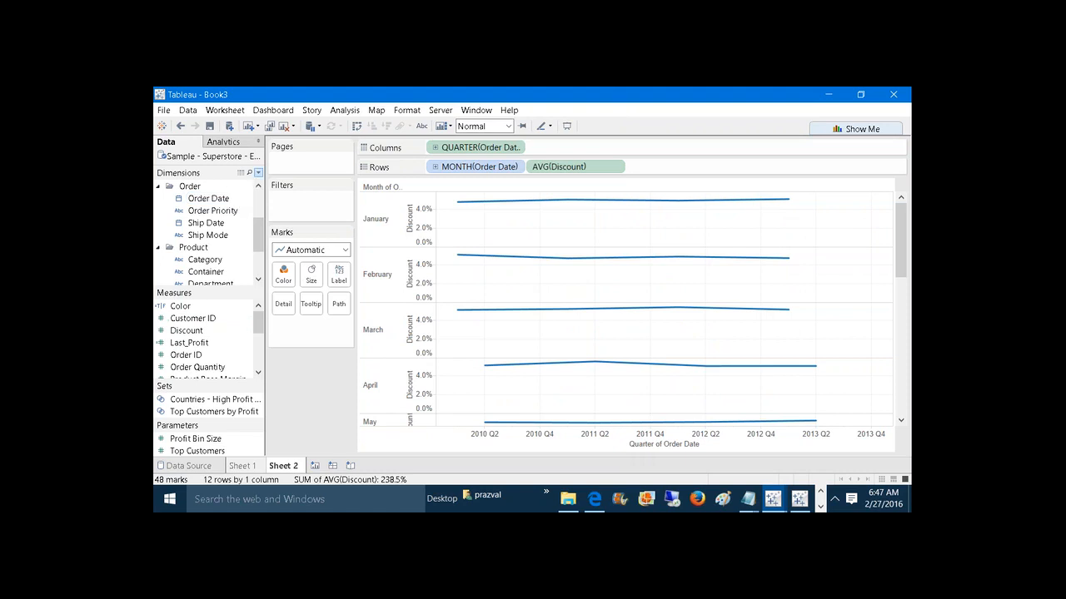
Create a new calculated field named Last_Discount and start its formula
click(258, 177)
click(253, 184)
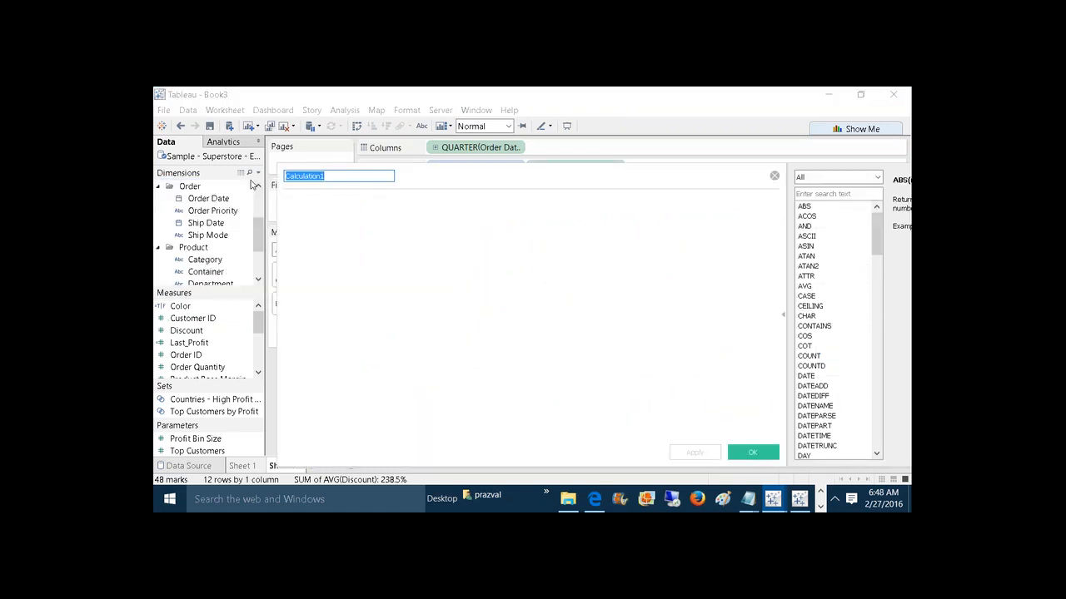
text(Last)
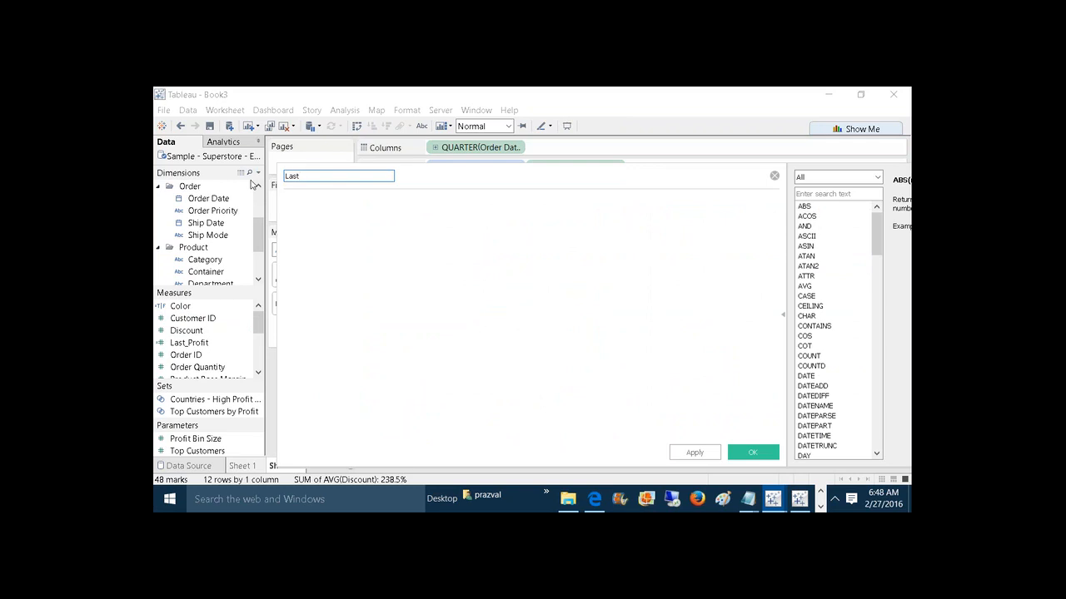
text(_Discount)
click(313, 213)
Enter the Last_Discount formula IIF(LAST()=0,AVG([Discount]),NULL) and save the calculated field
text(IIF ()
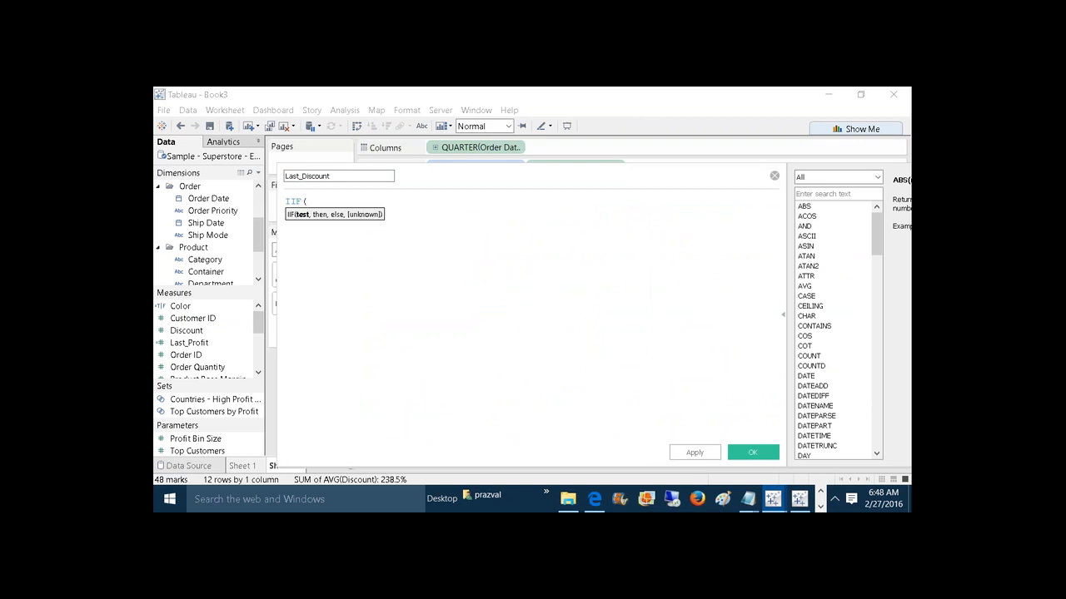
text(L)
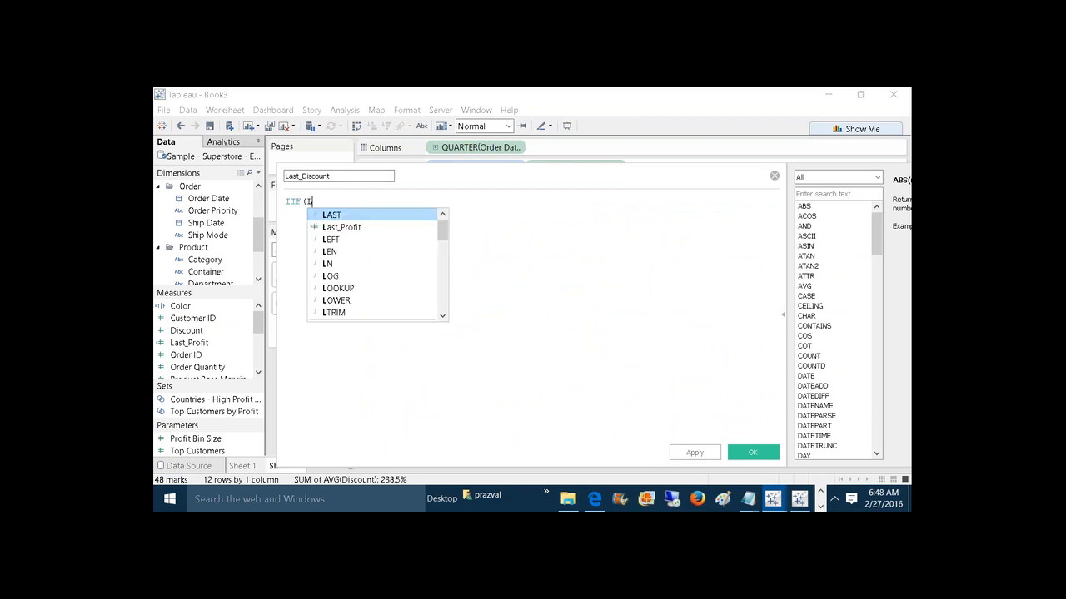
click(320, 218)
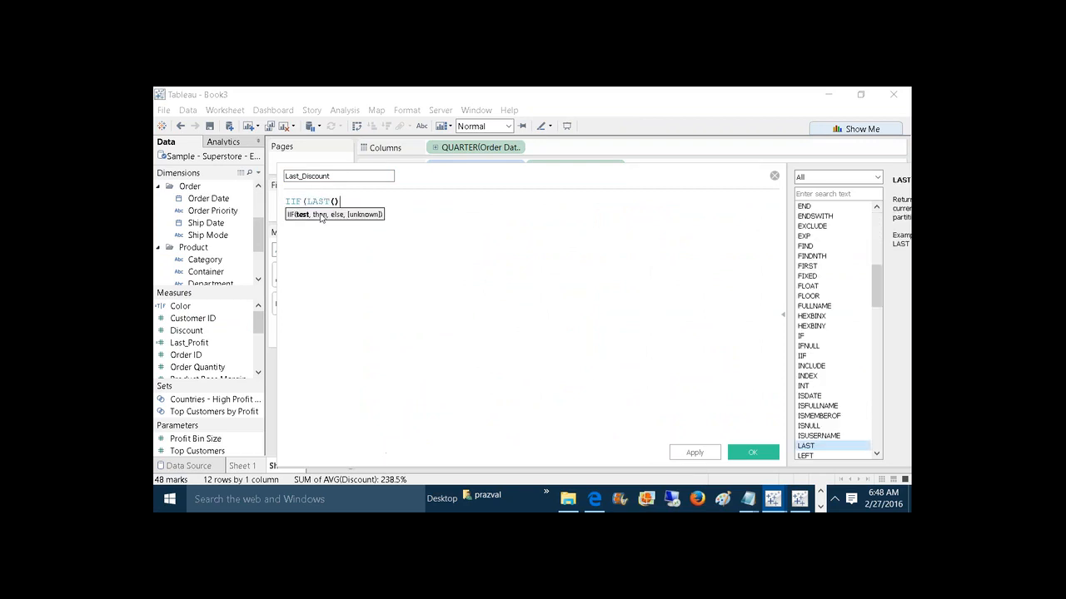
text(=0,AVG)
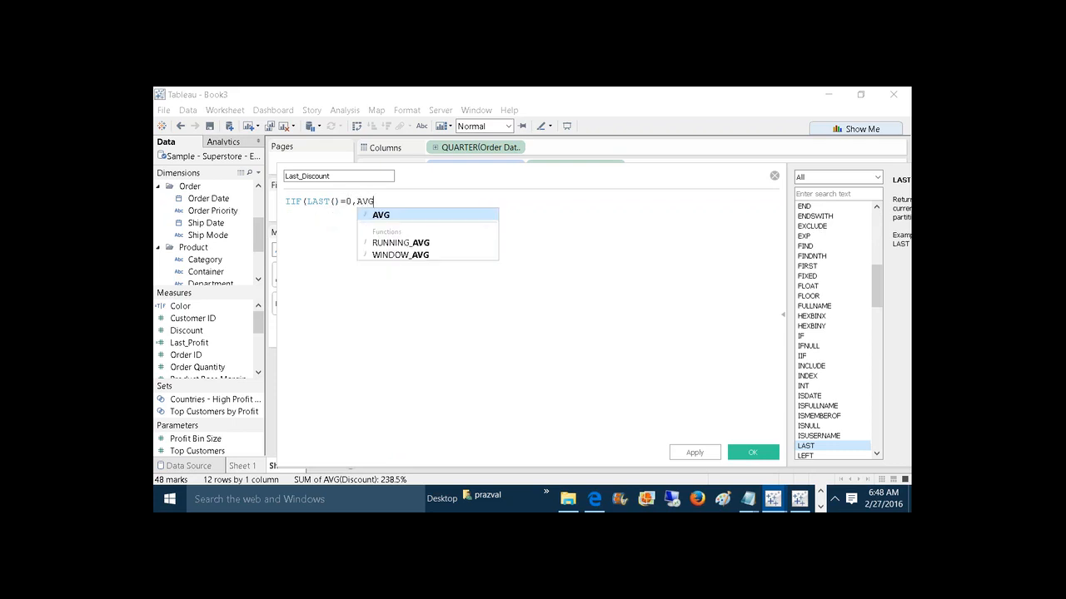
text((DIS)
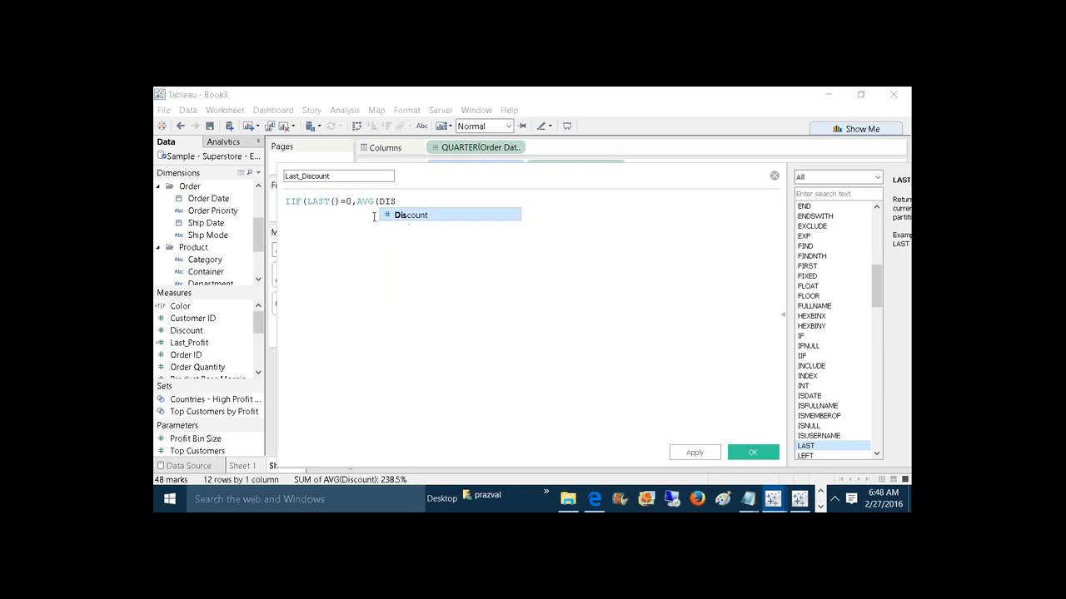
click(400, 217)
text())
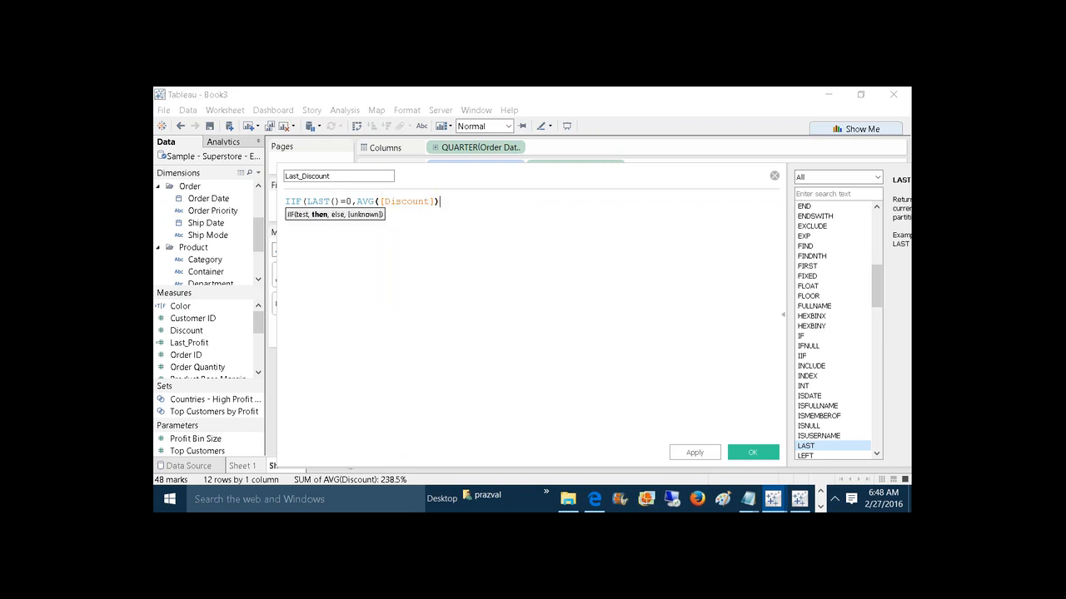
text(,NULL))
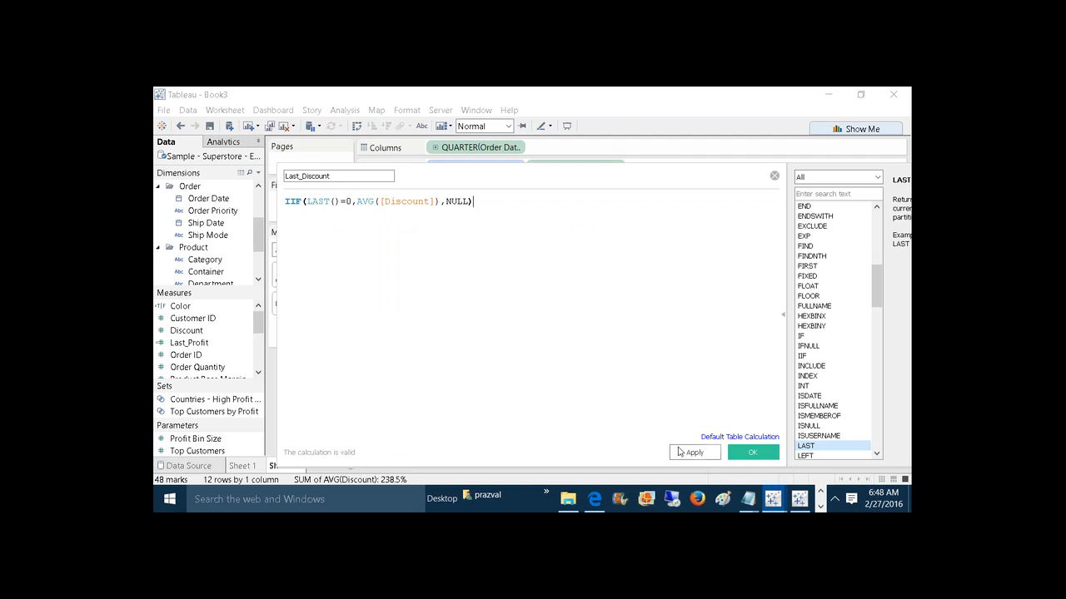
click(683, 453)
click(751, 457)
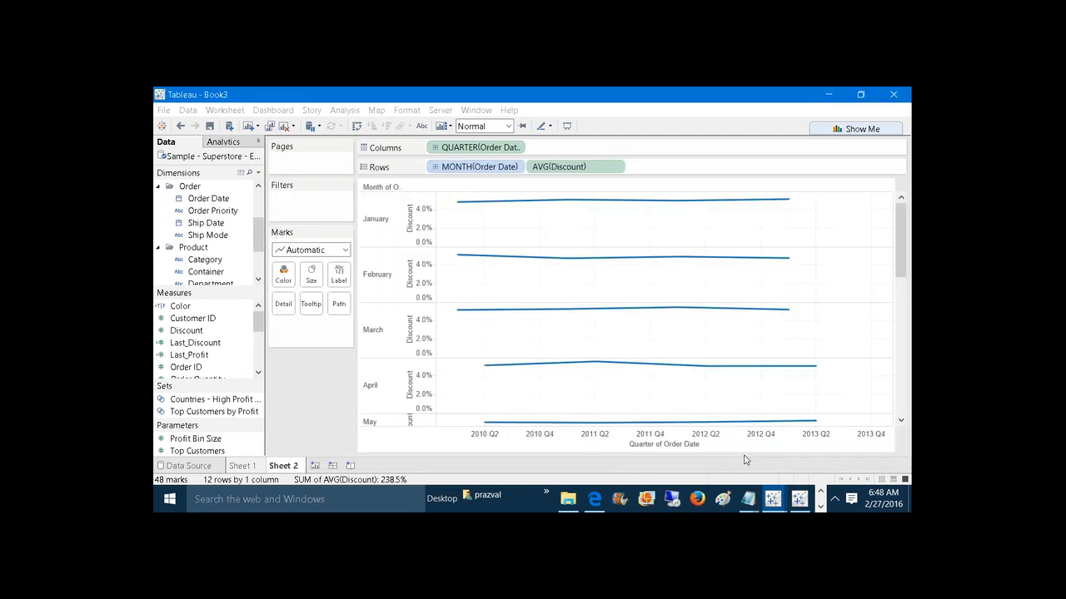
Add Last_Discount to Rows after AVG(Discount), hide the nulls indicator, and combine both measures as a dual axis
drag(223, 344, 684, 167)
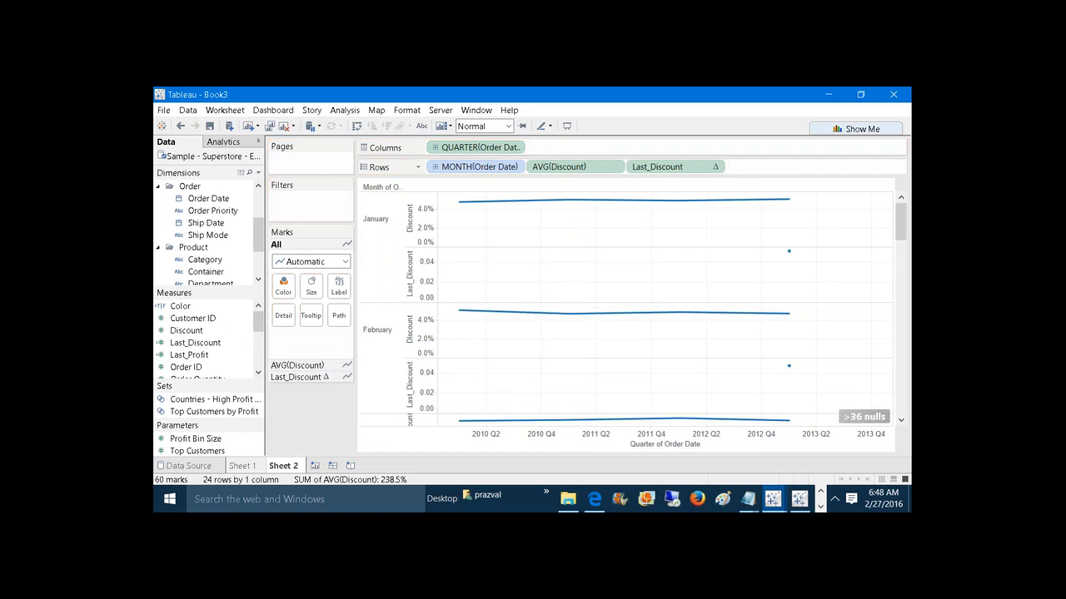
right_click(874, 423)
click(873, 427)
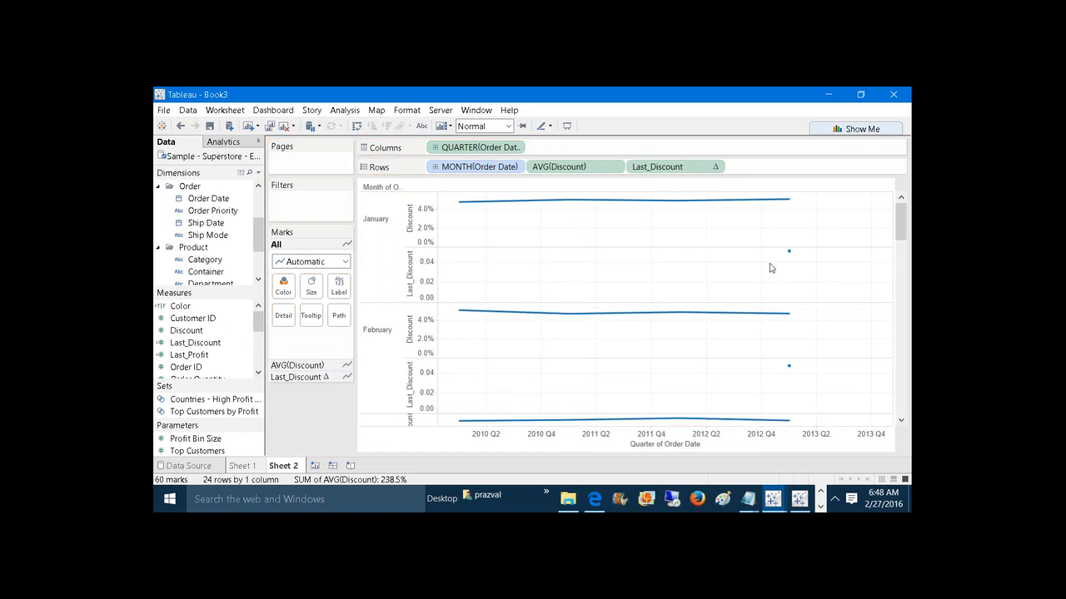
right_click(664, 171)
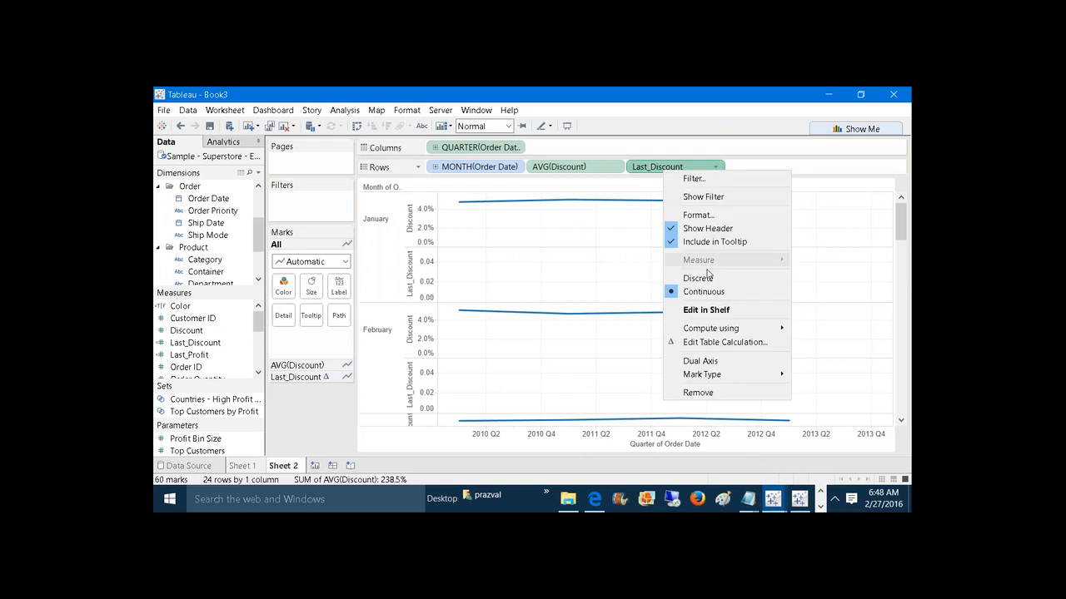
click(722, 361)
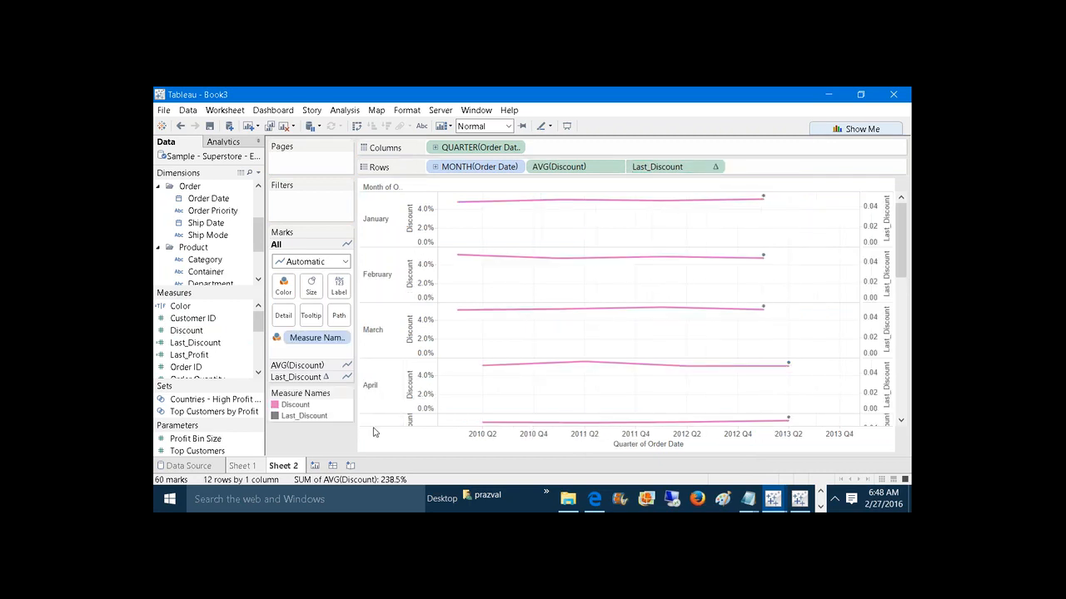
Shrink the month rows so January to December all fit in the view, and hide the Discount axis header
drag(902, 257, 910, 445)
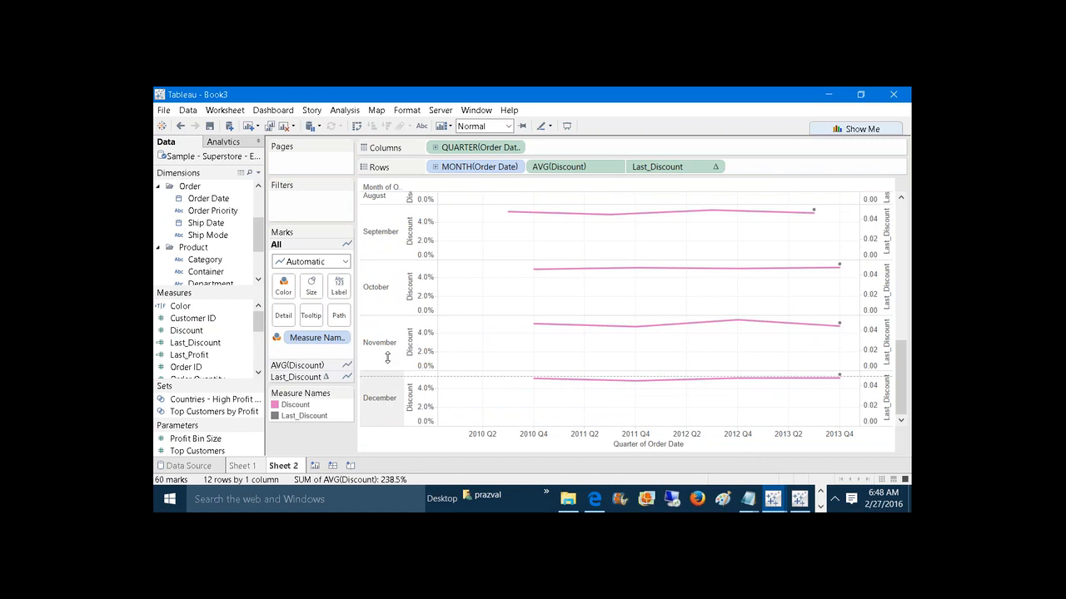
drag(388, 357, 390, 360)
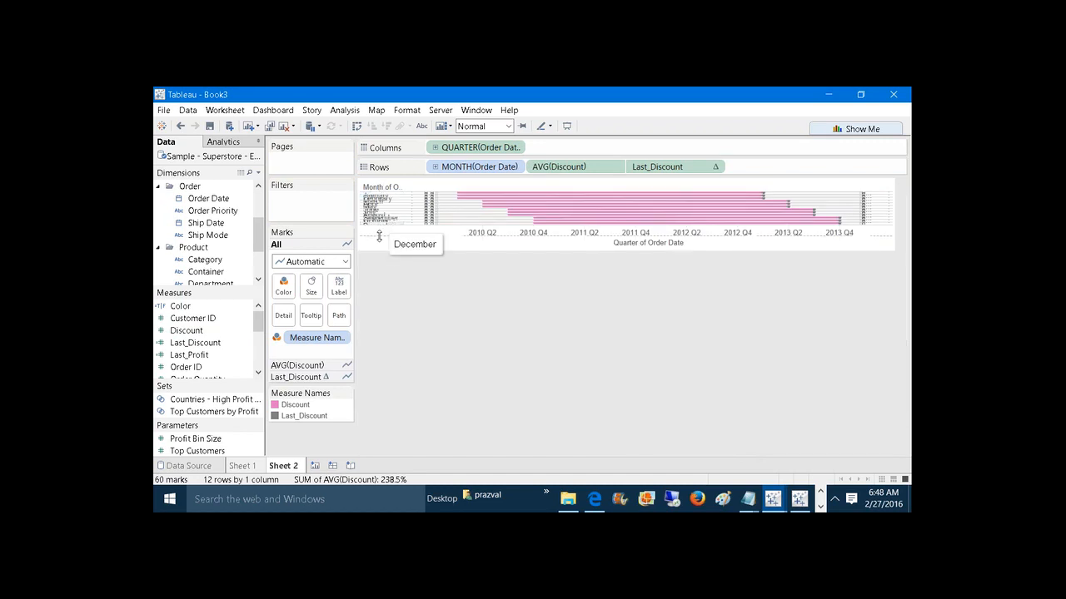
drag(381, 226, 380, 249)
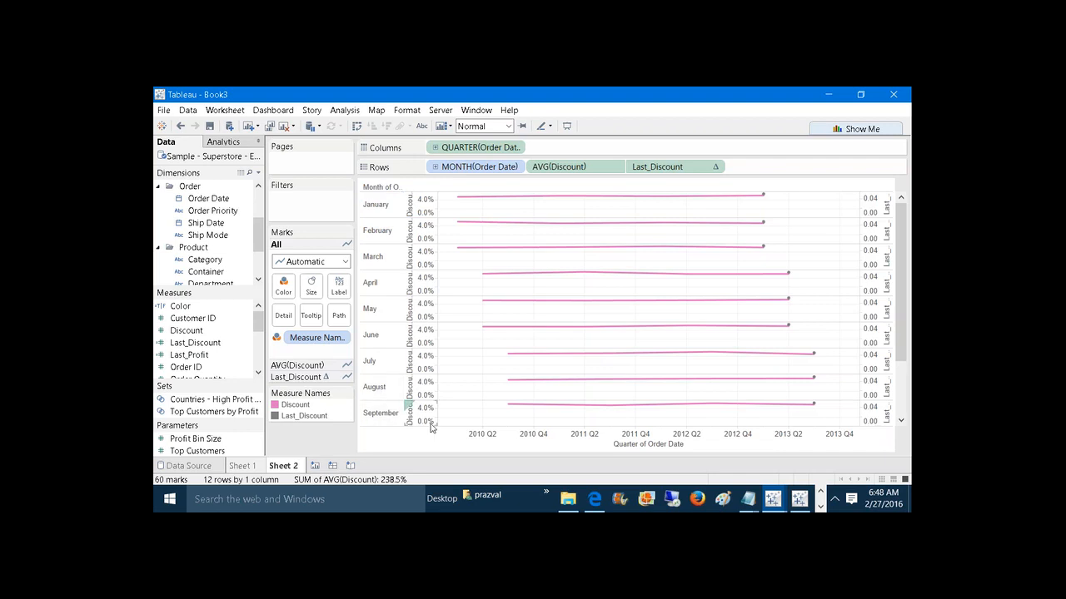
scroll(905, 318, down, 3)
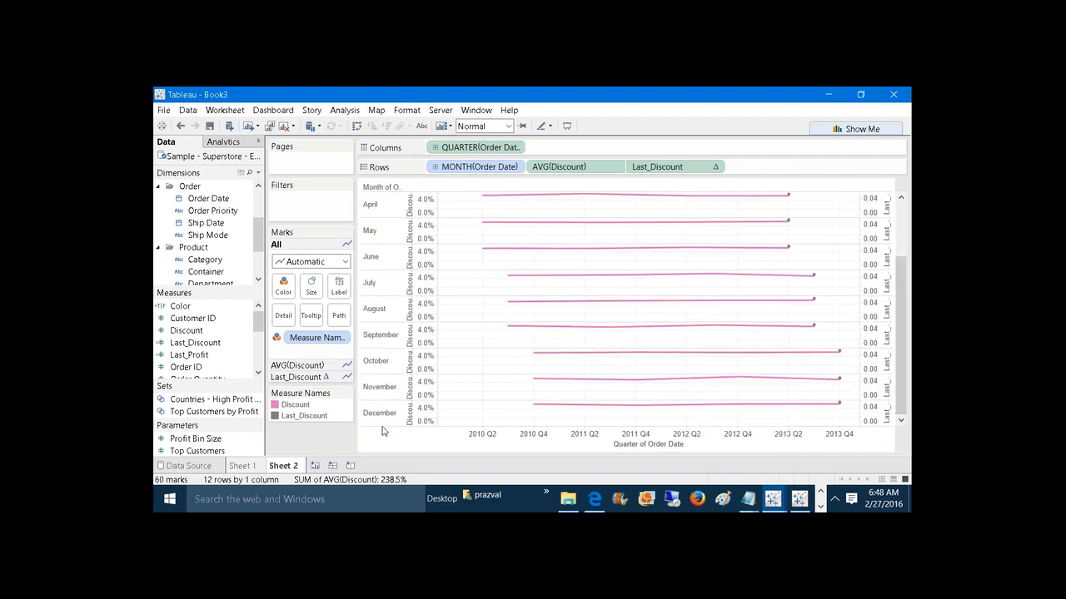
drag(382, 422, 379, 408)
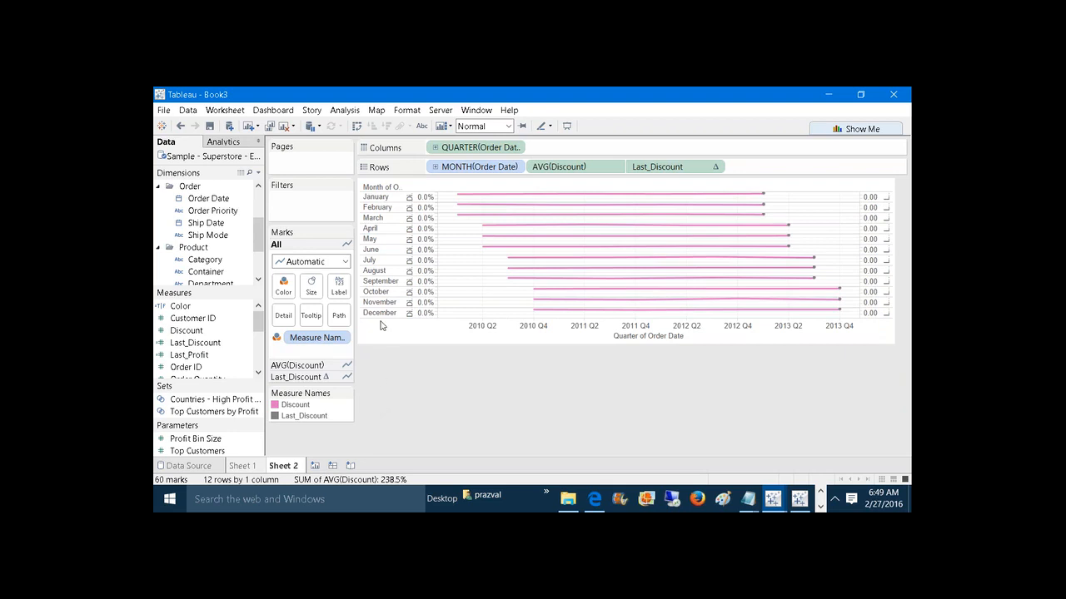
right_click(560, 169)
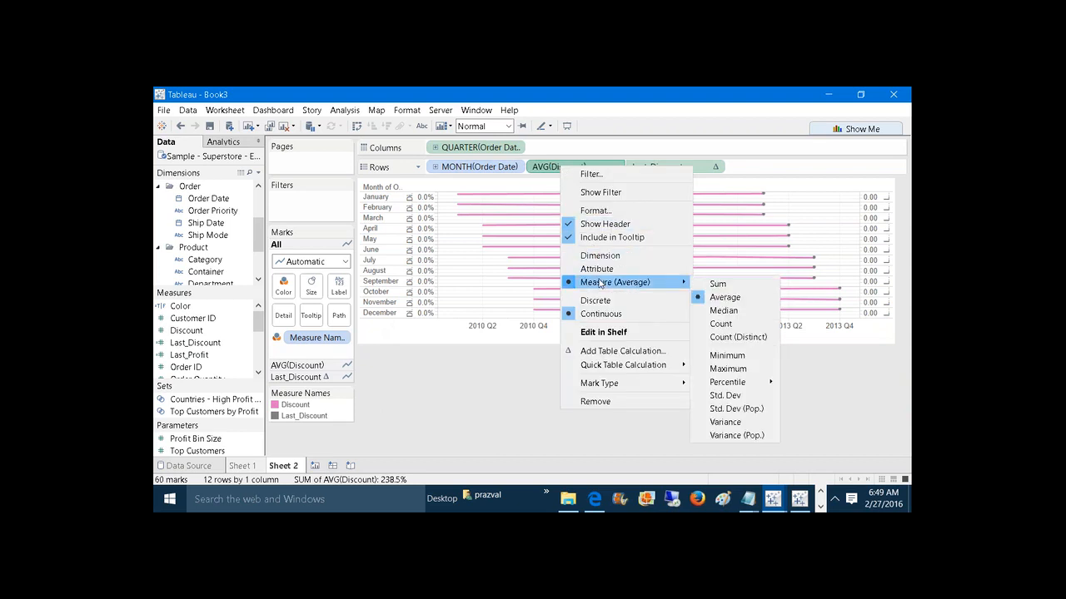
click(586, 222)
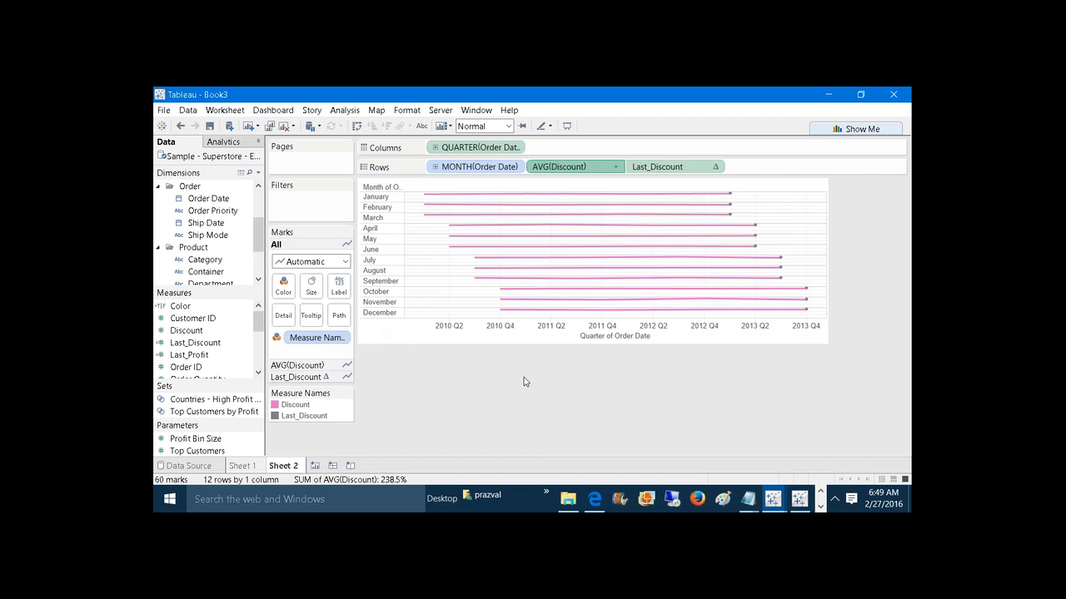
Enlarge the Last_Discount marks so the end-point dots stand out on the discount lines
click(313, 378)
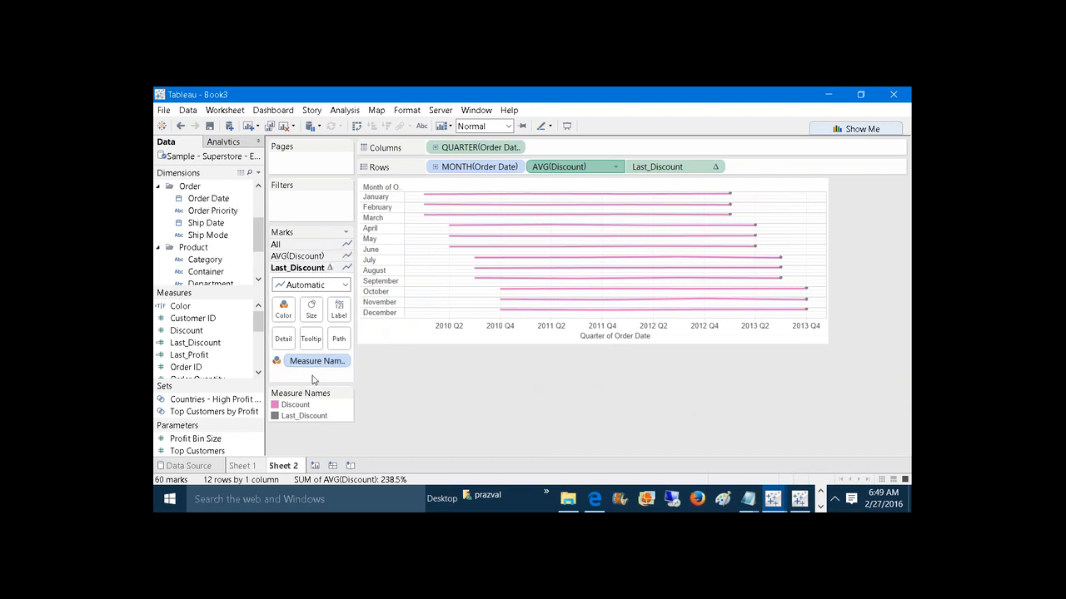
click(311, 309)
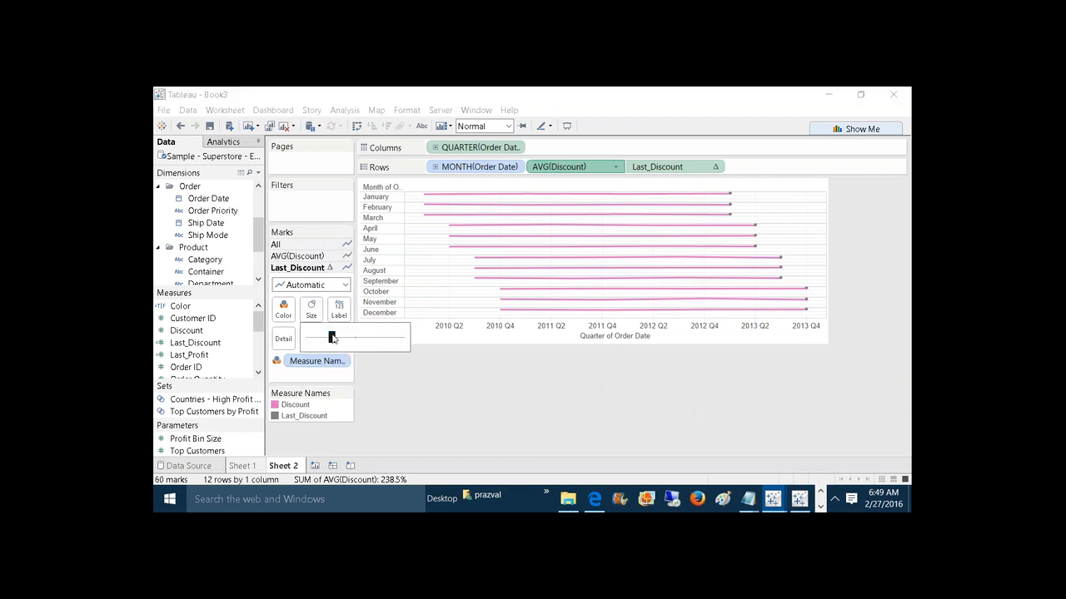
drag(332, 337, 380, 334)
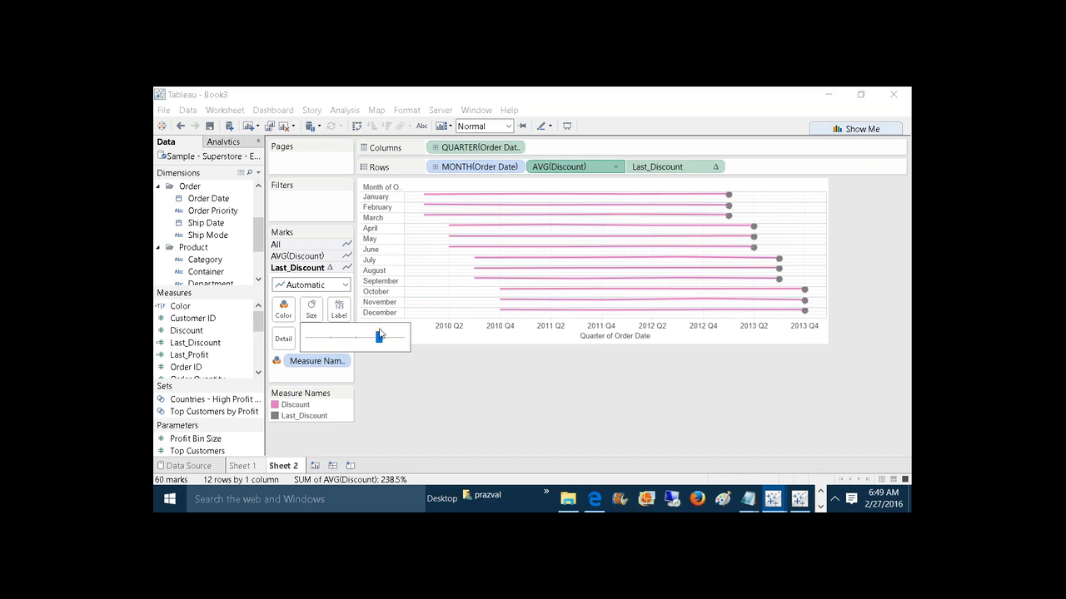
click(471, 395)
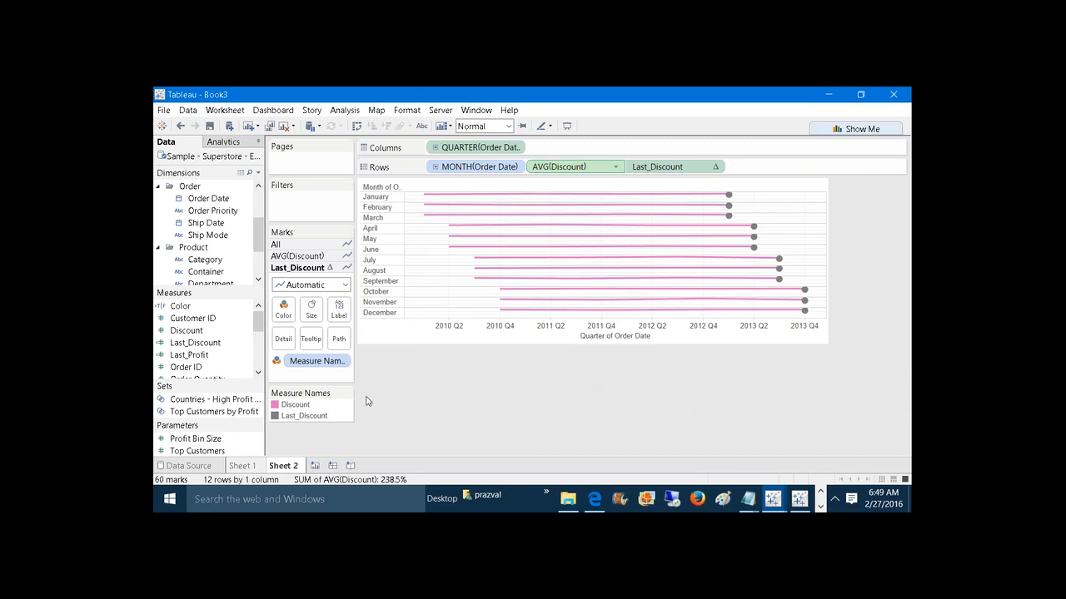
Create a calculated field named Color and begin its formula with ZN(AVG([Discount]))
click(258, 173)
click(254, 187)
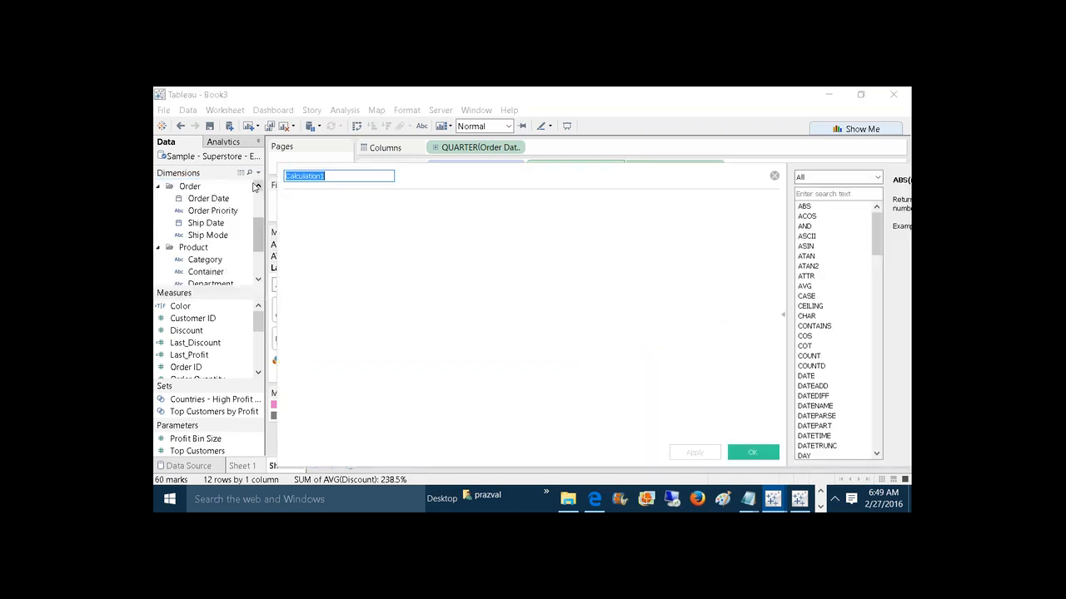
text(Color)
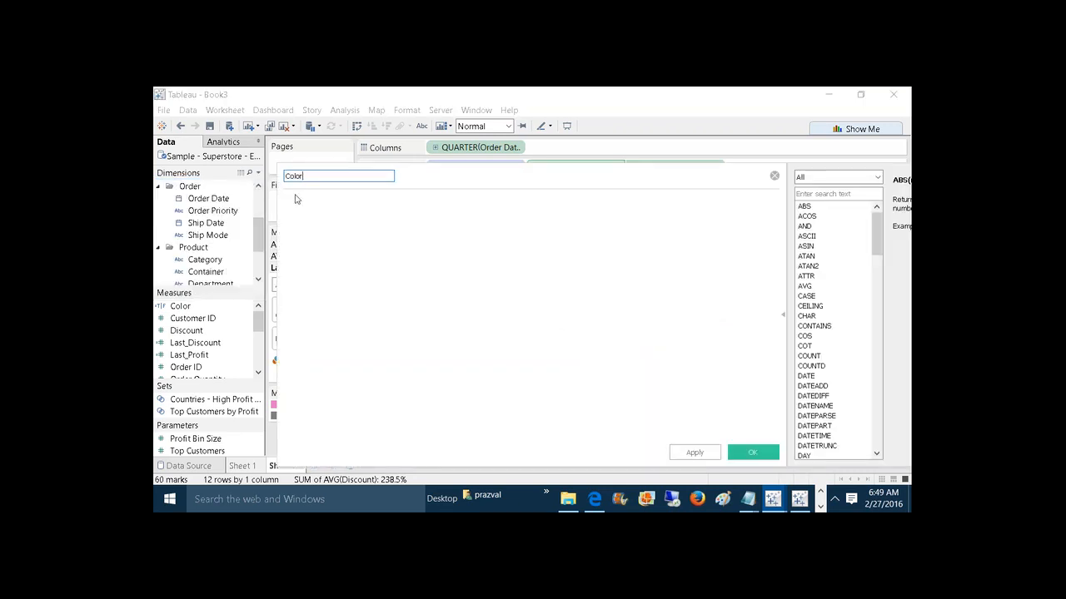
click(326, 233)
text(zn)
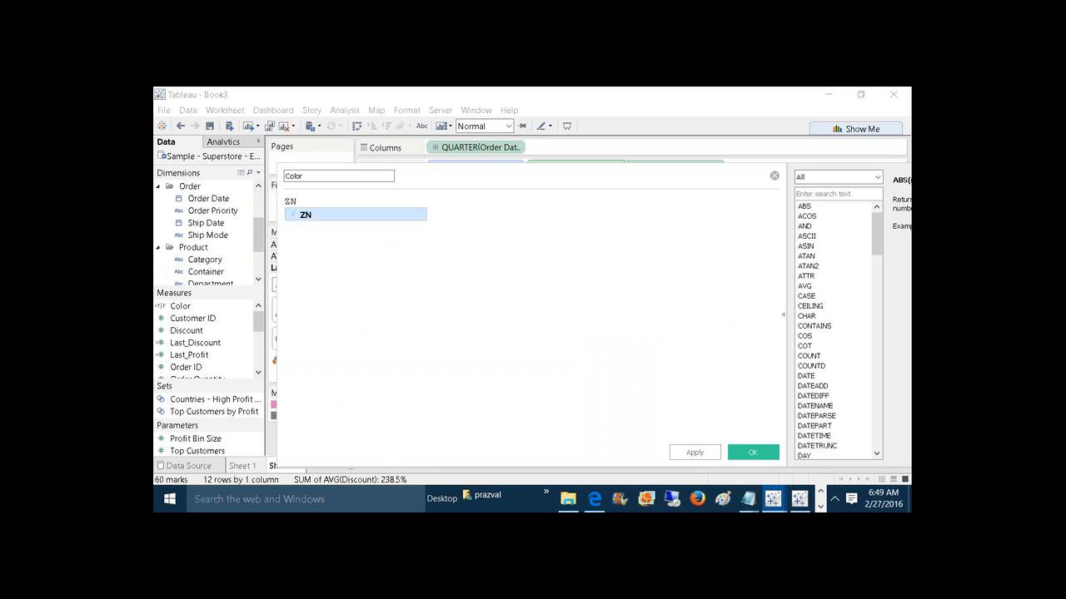
text((AVG)
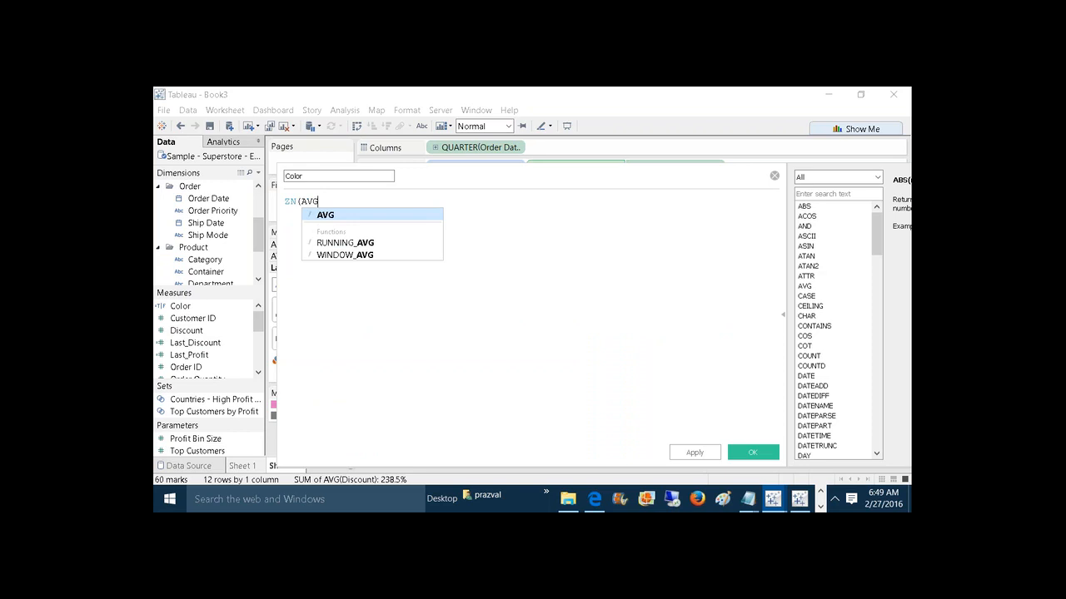
text((D)
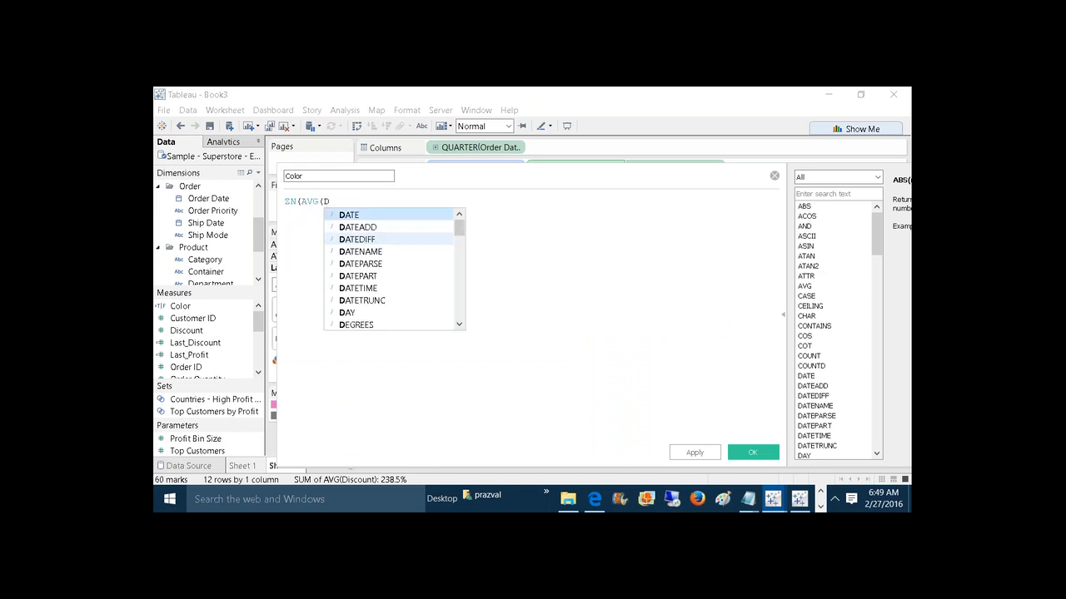
text(IS)
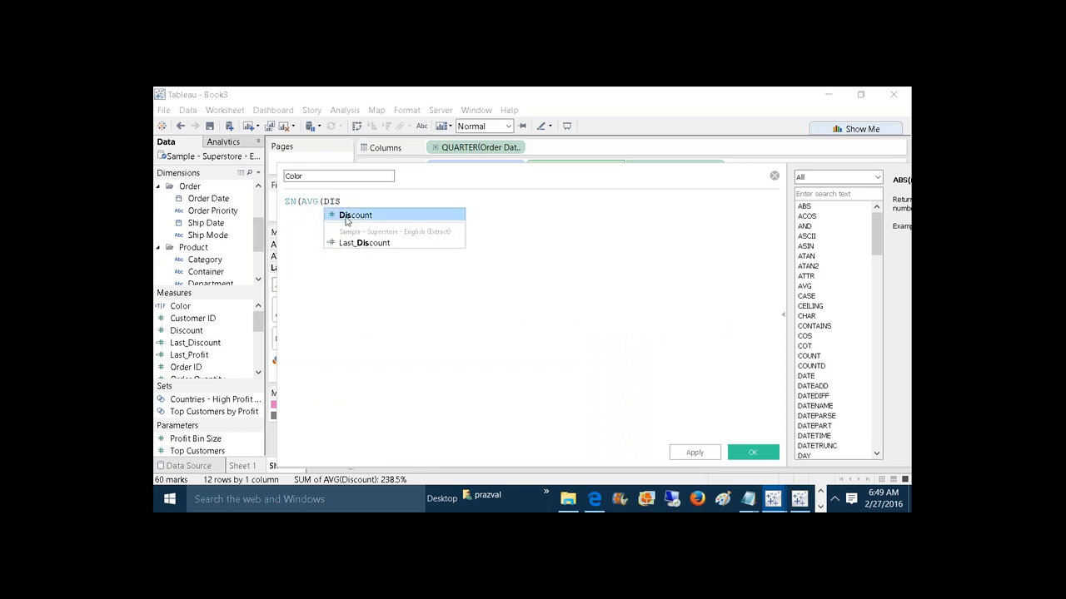
click(347, 216)
text()))
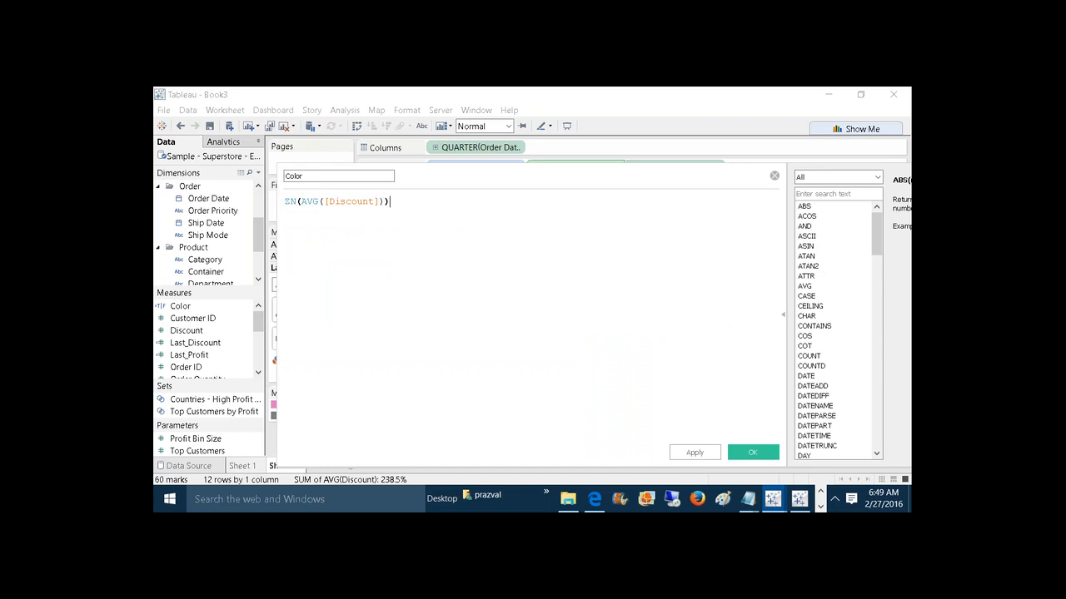
Extend the formula by subtracting the previous value with - LOOKUP(ZN(AVG([Discount])),-1)
text( - LOO)
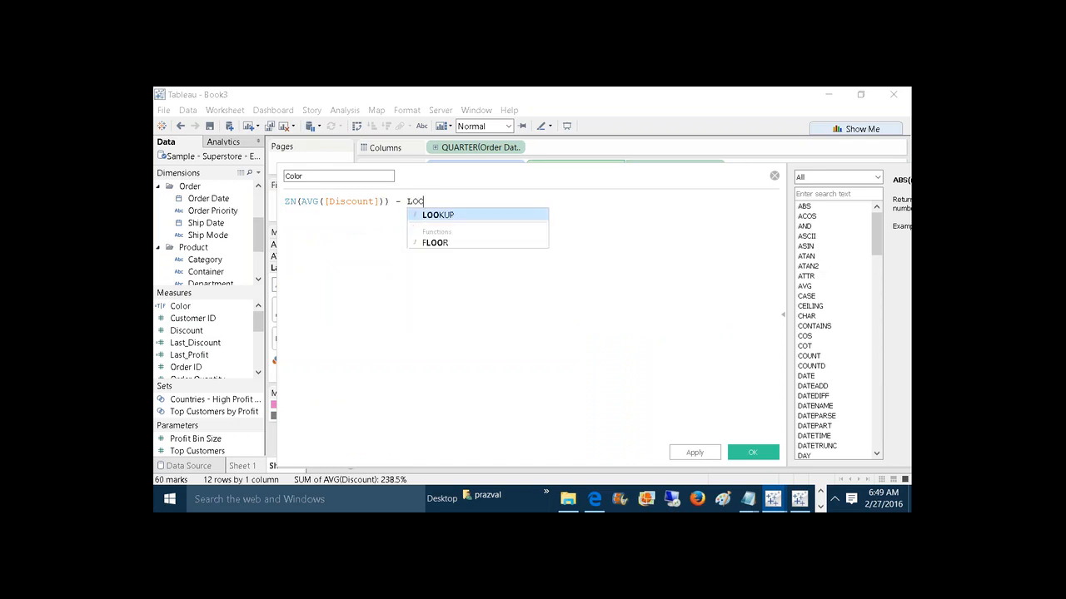
text(KUP()
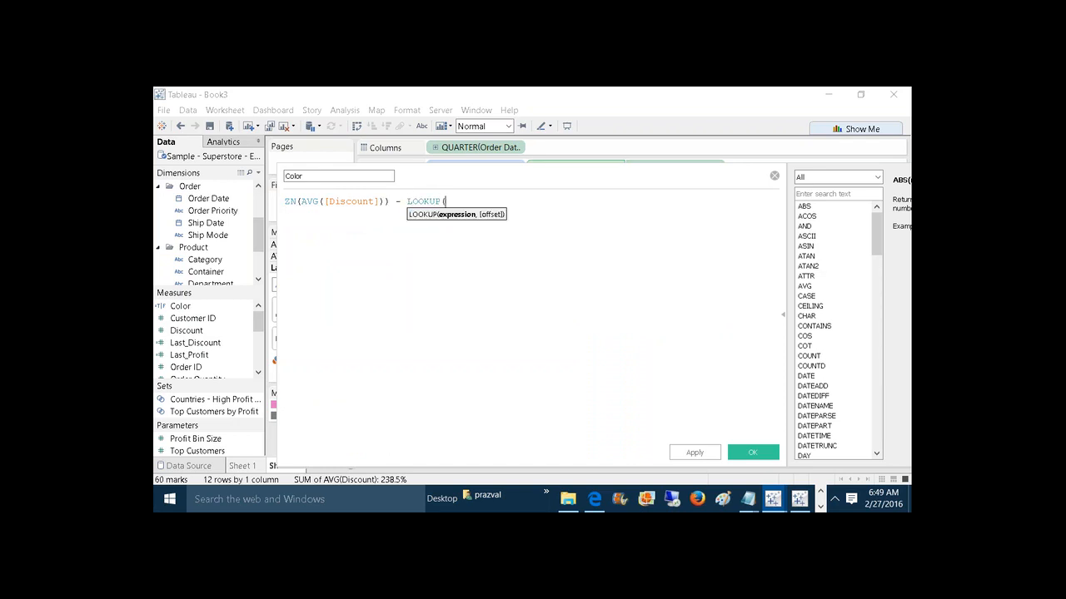
text(ZN)
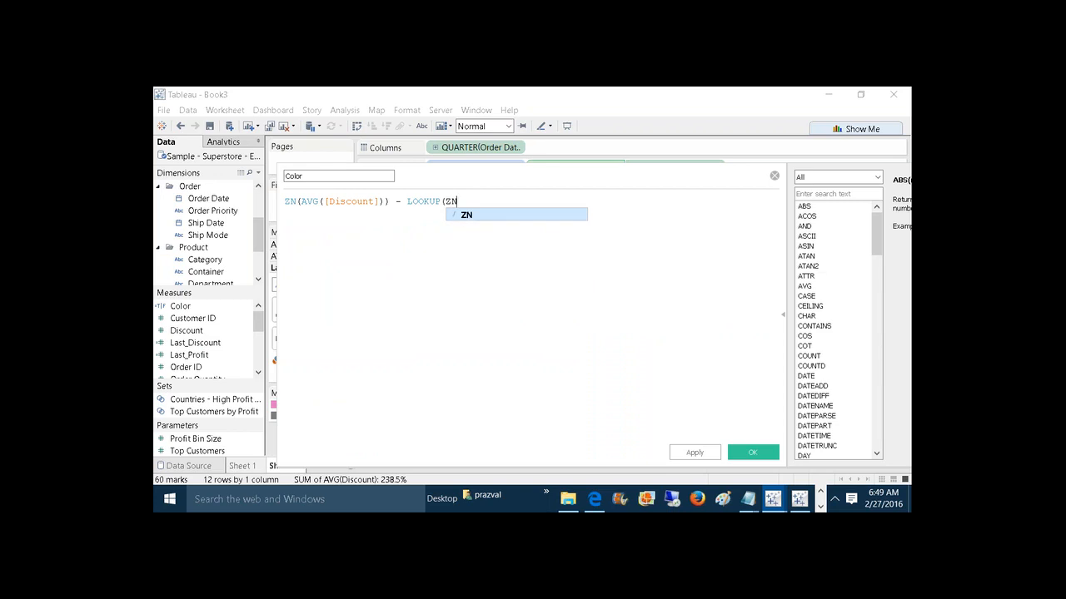
text((A)
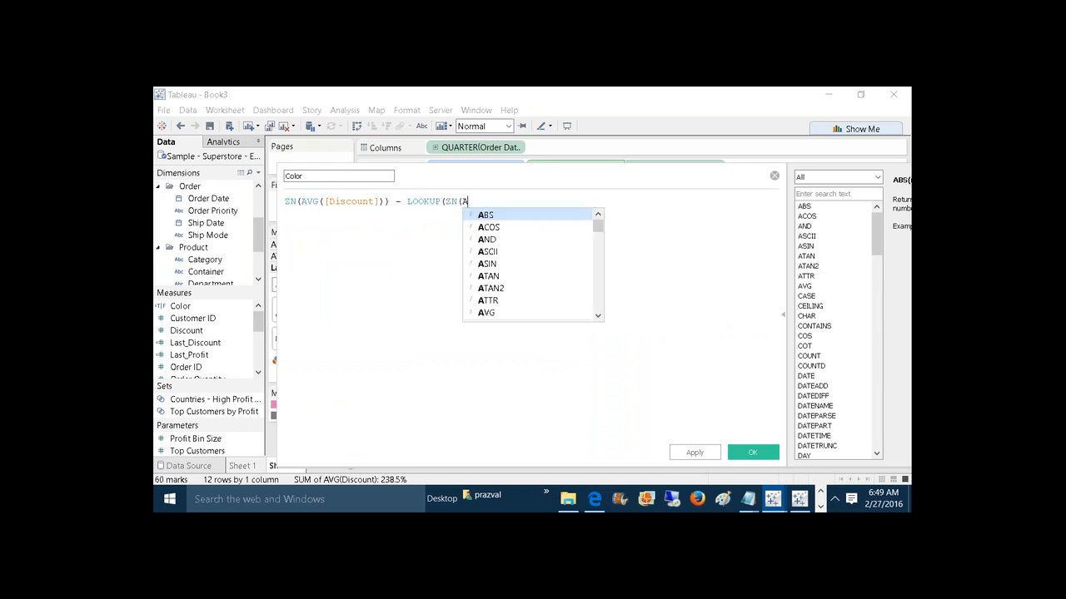
text(VG()
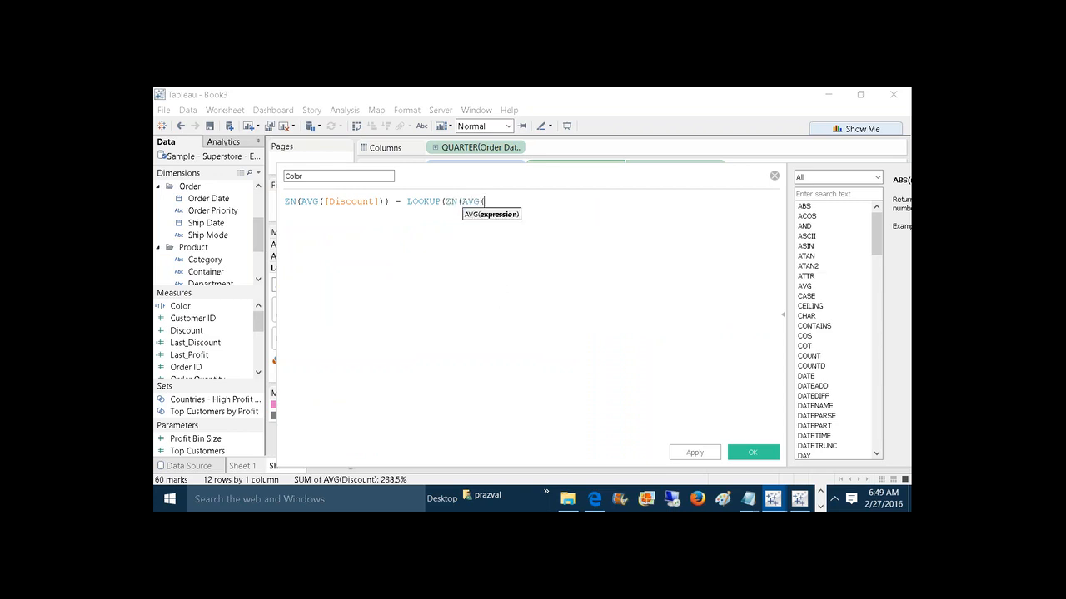
text(DI)
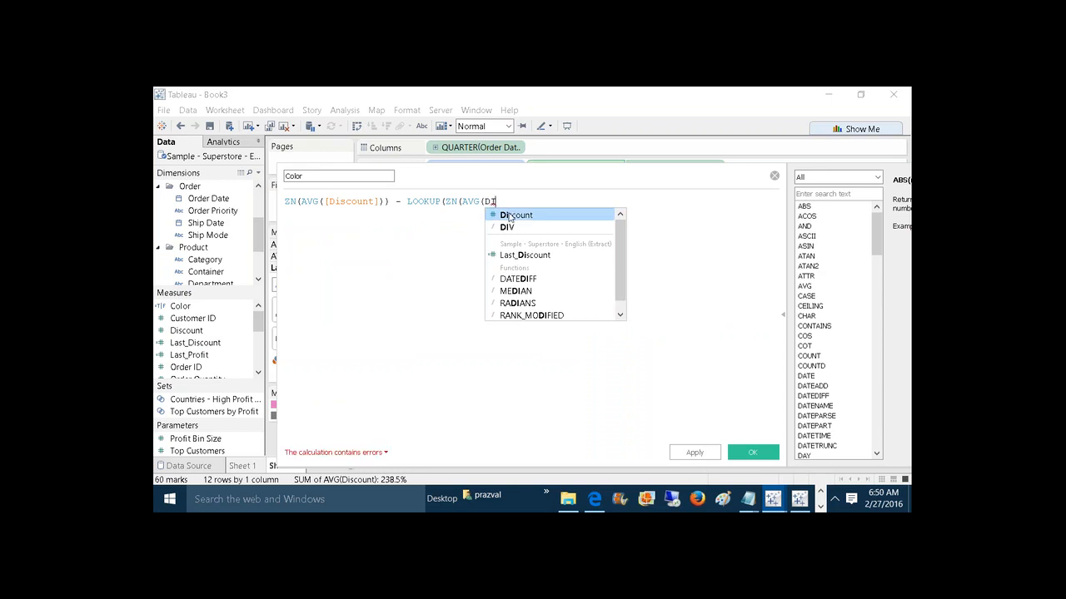
click(510, 216)
text()))
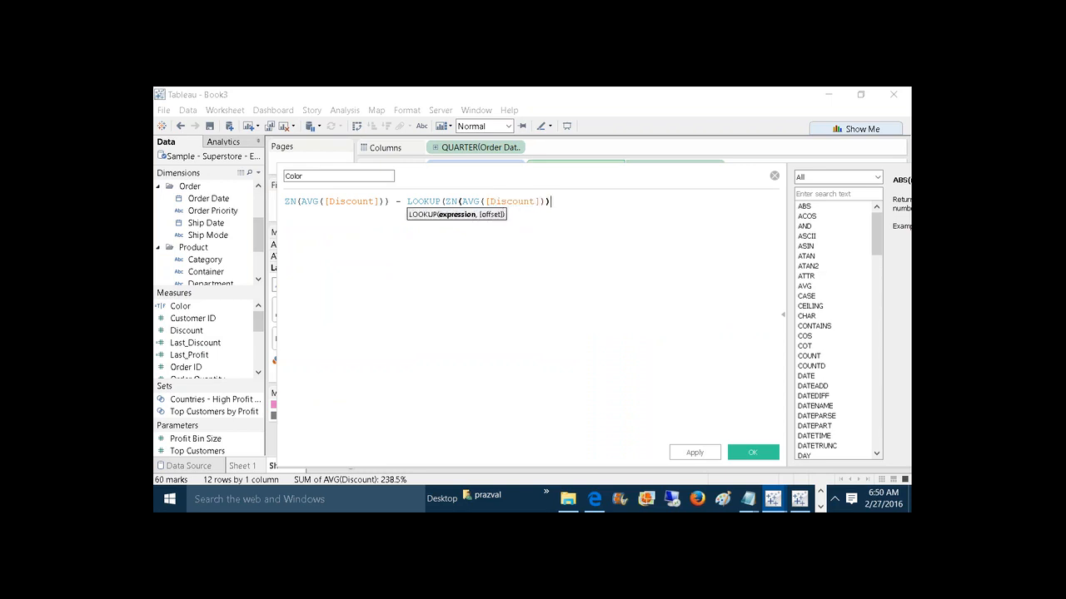
text(,-1))
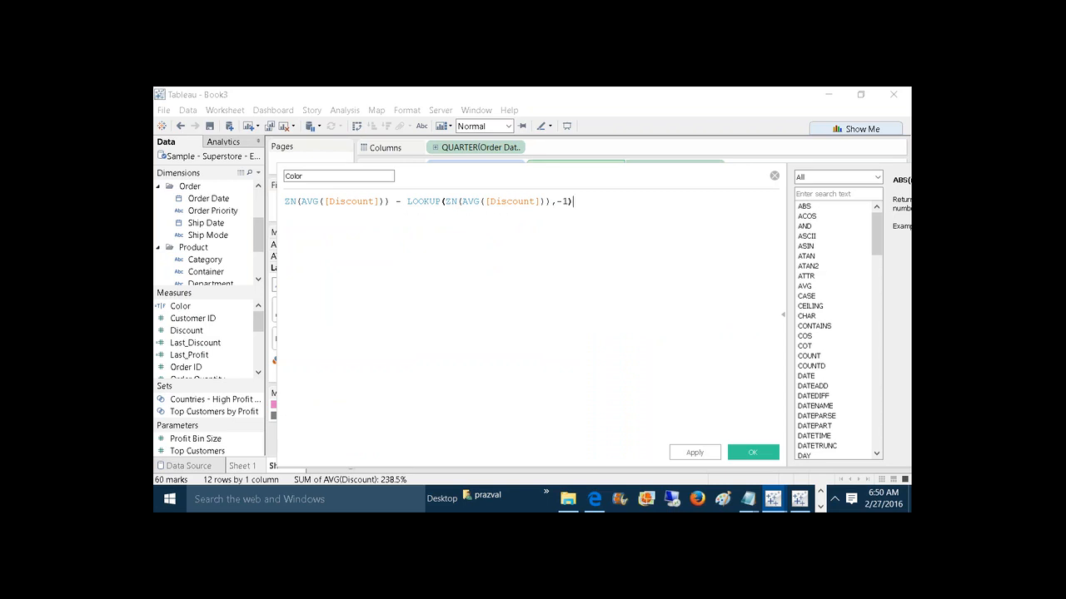
Enclose the whole difference expression in parentheses and append >0 to test for an increase
text())
key(Left)
key(Left)
key(Left)
key(Left)
key(Left)
key(Left)
key(Left)
key(Left)
key(Left)
key(Left)
key(Left)
key(Left)
key(Left)
key(Left)
key(Left)
key(Left)
key(Left)
key(Left)
key(Left)
key(Left)
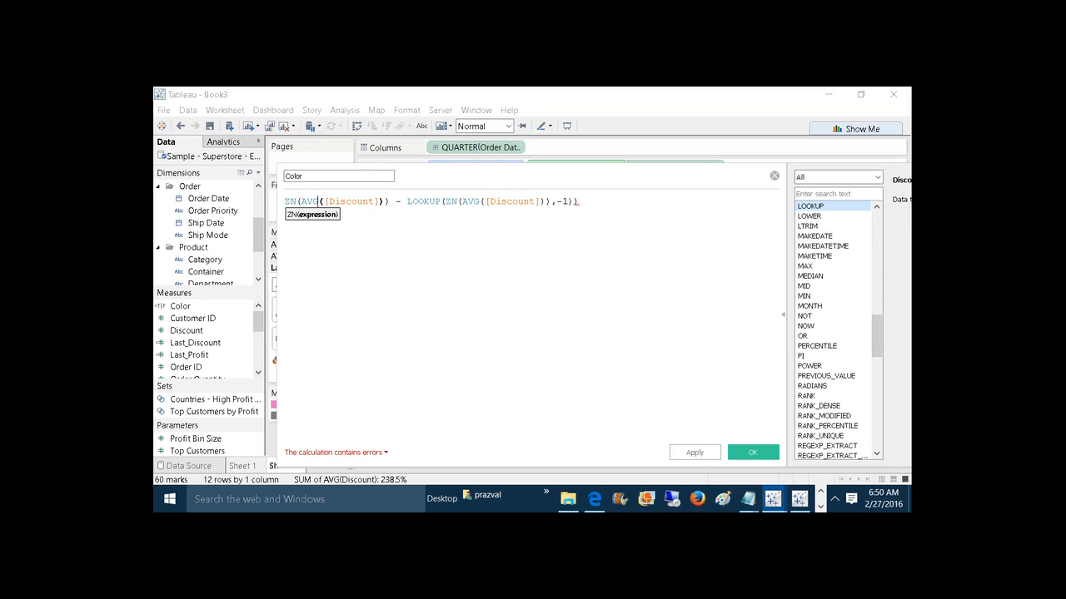
key(Left)
key(Left)
key(Left)
key(Left)
key(Left)
key(Left)
text(()
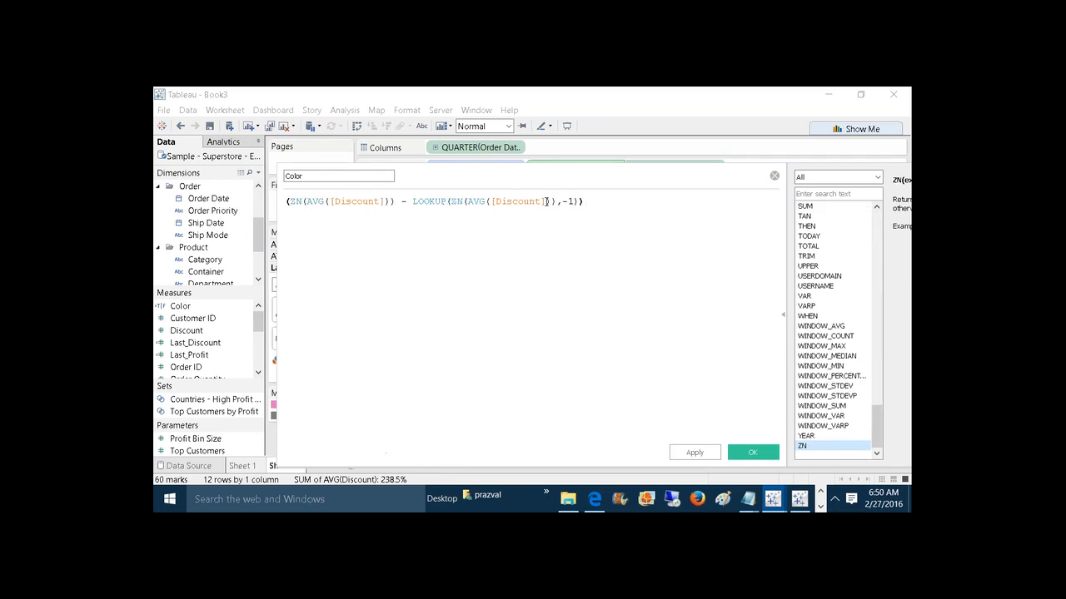
text( >0)
Rename the calculated field as Color_D to resolve the duplicate name, and save it
mouse_move(385, 454)
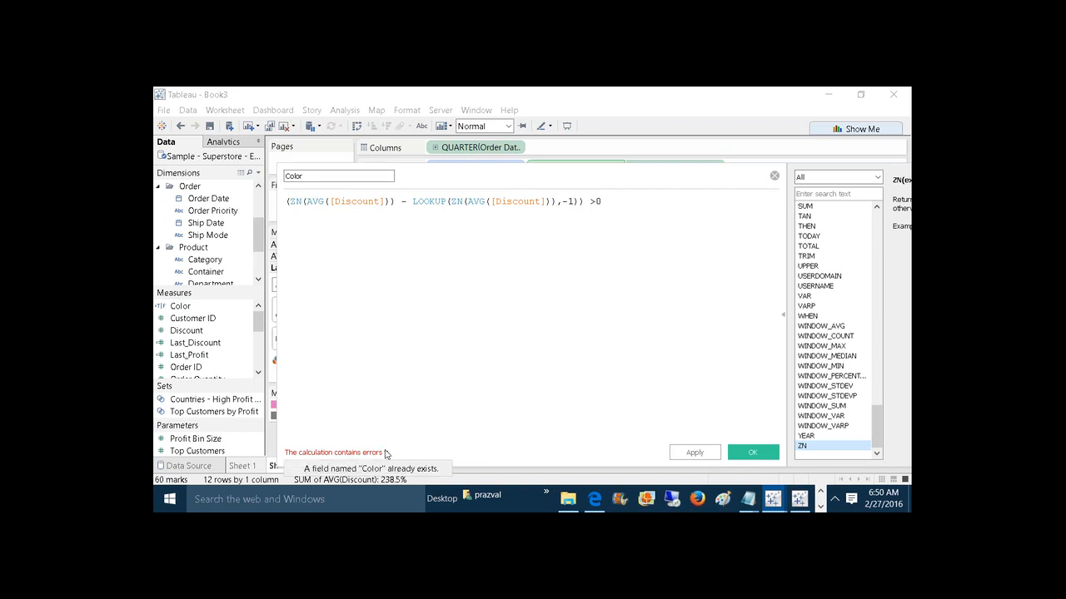
click(323, 175)
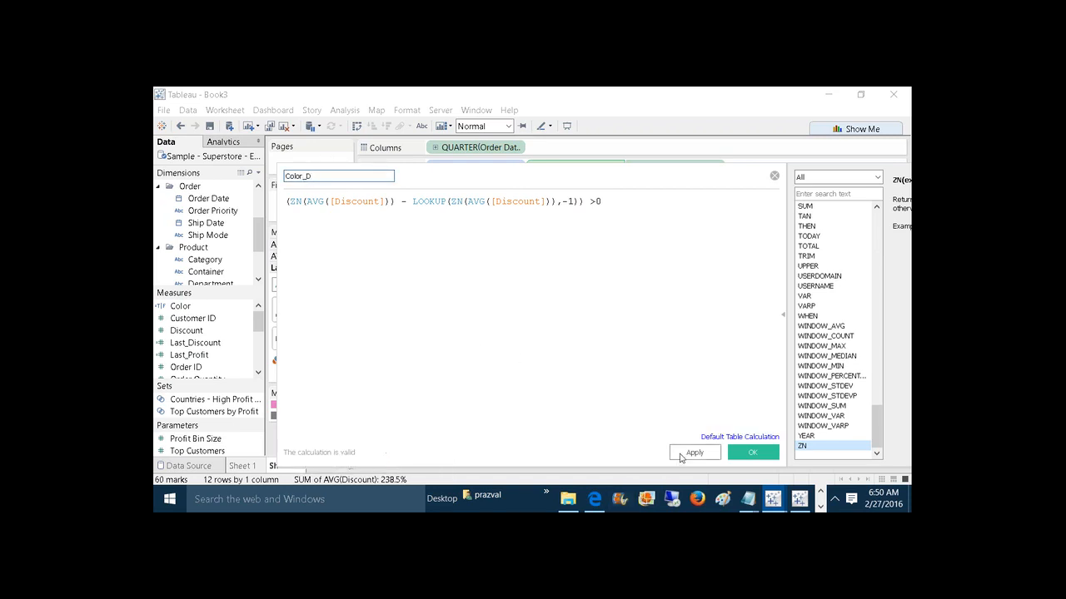
click(681, 455)
click(748, 454)
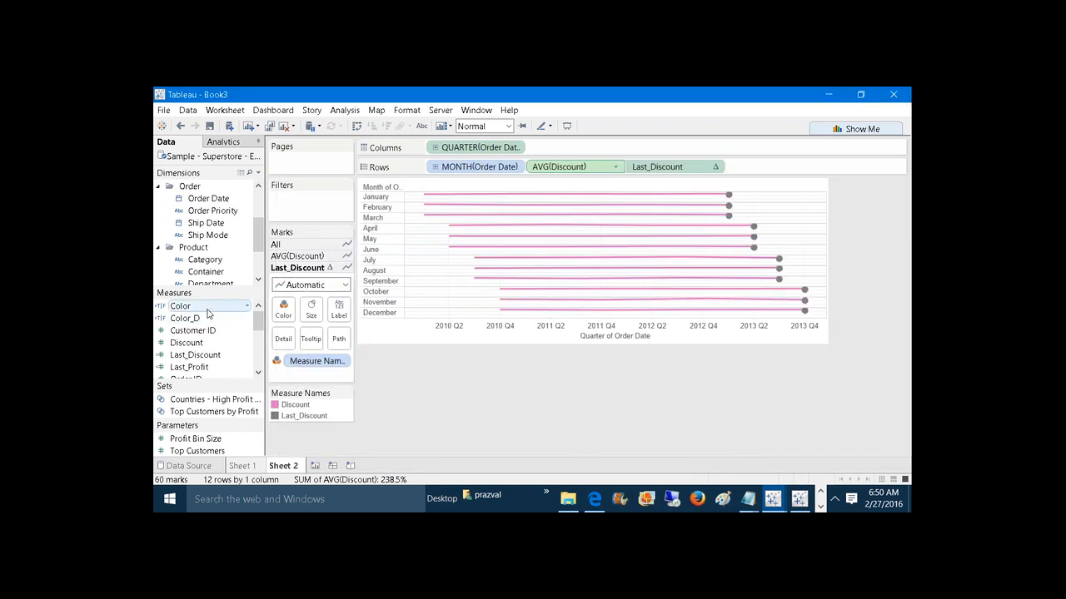
Color the Last_Discount marks by Color_D and assign red to the False value
drag(202, 318, 283, 308)
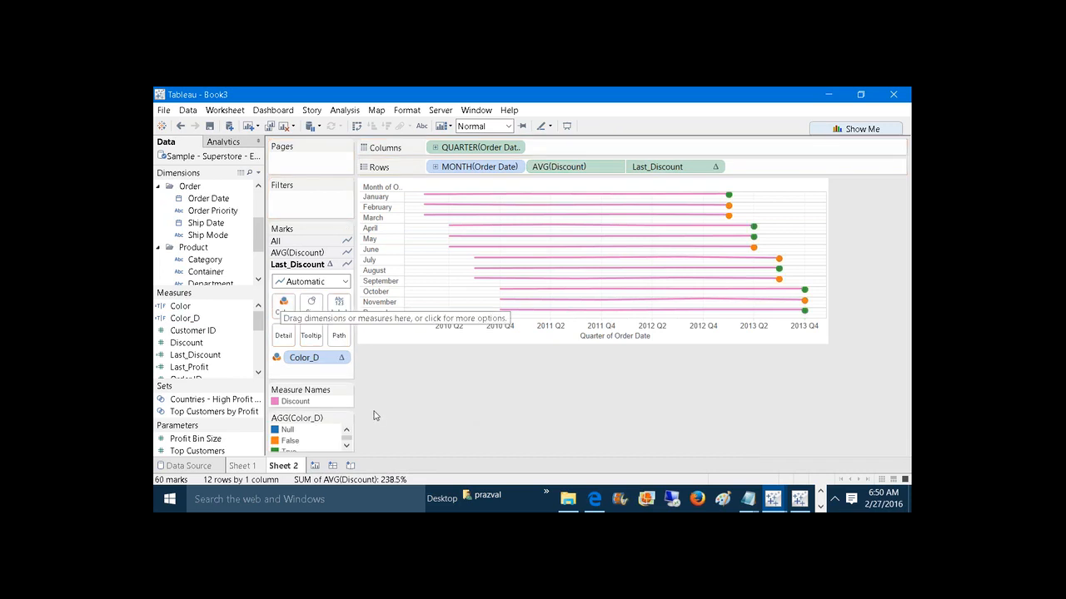
click(350, 422)
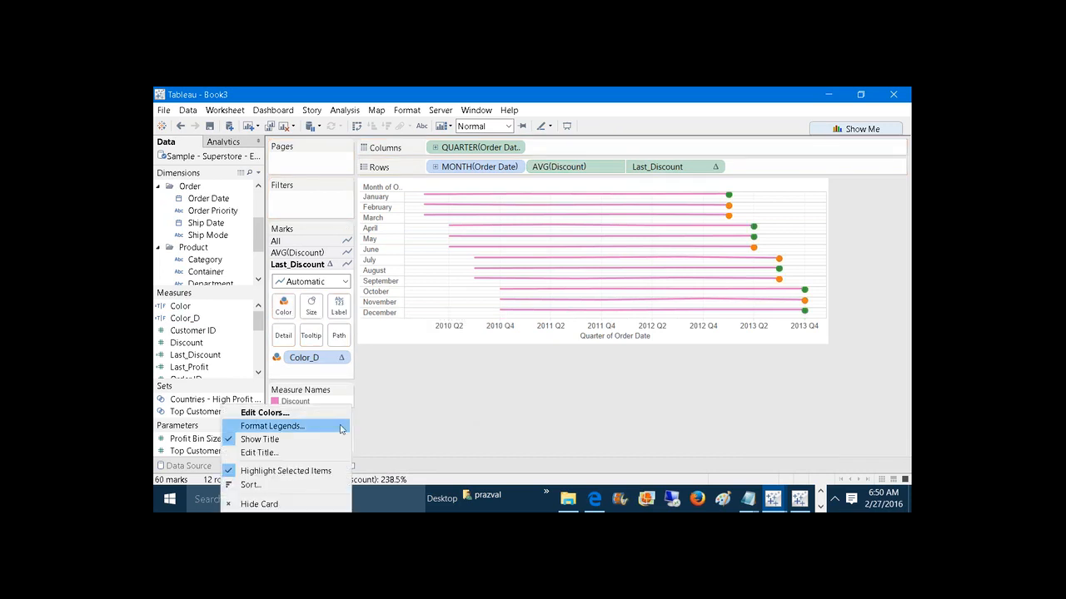
click(329, 408)
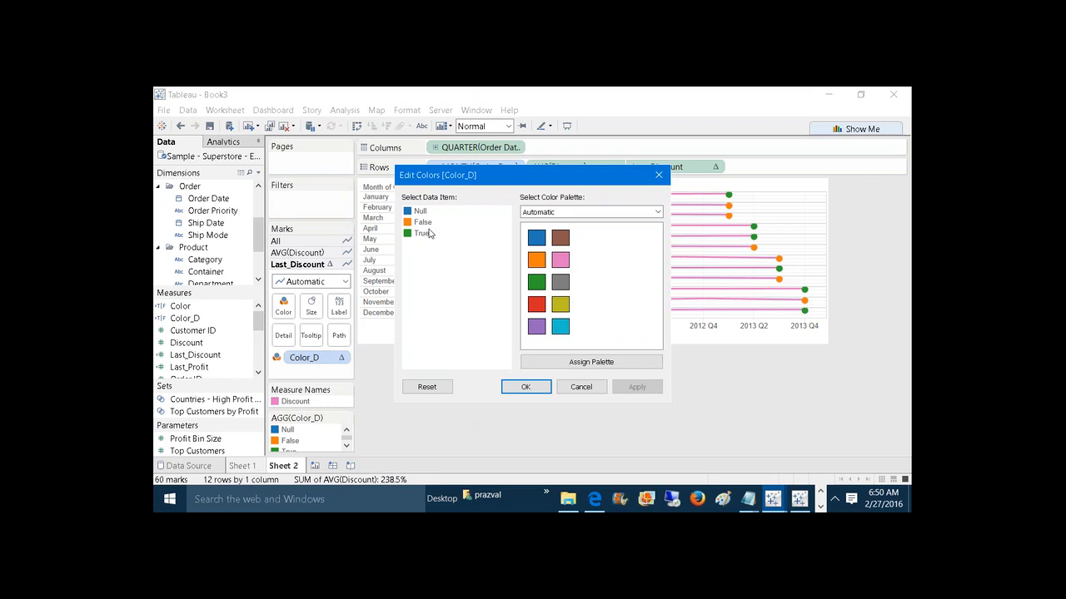
click(427, 223)
click(536, 304)
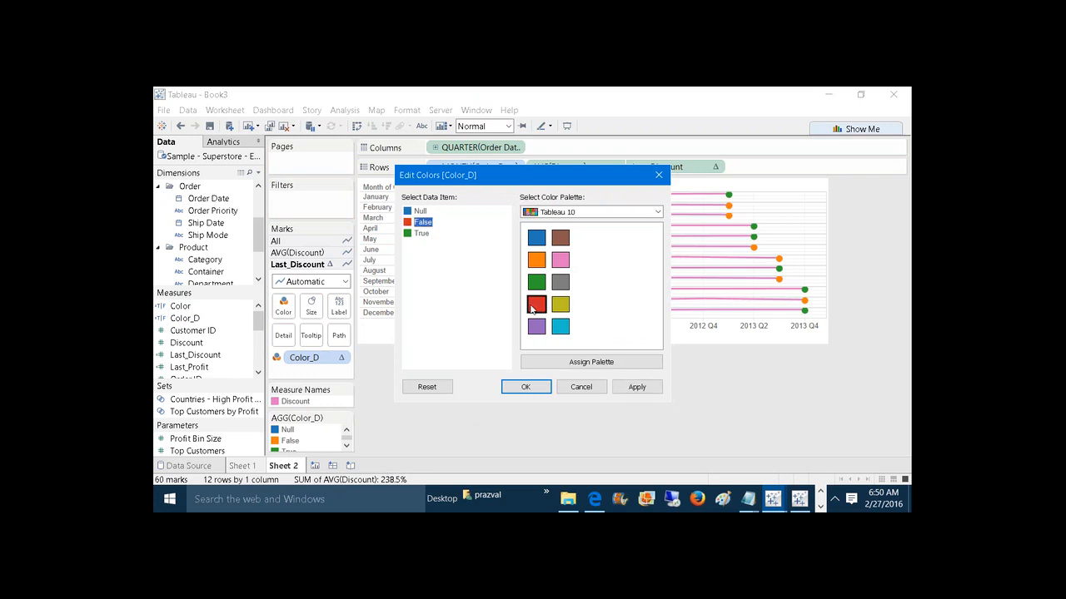
click(640, 389)
click(541, 387)
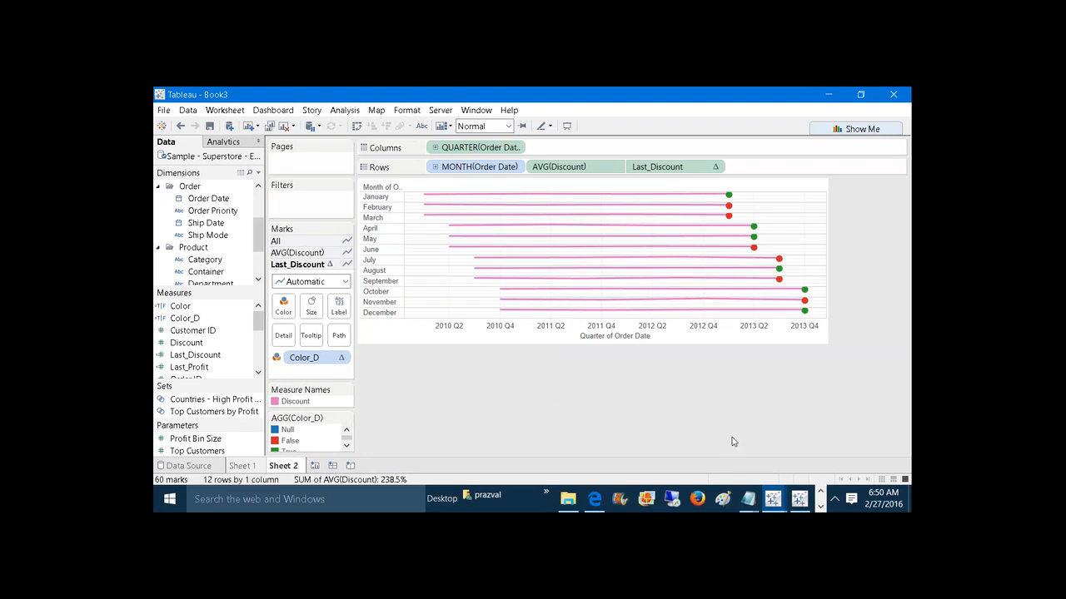
Switch to the Notepad chart list and add the entry 9)SLOPELINES below SPARKLINES
mouse_move(751, 507)
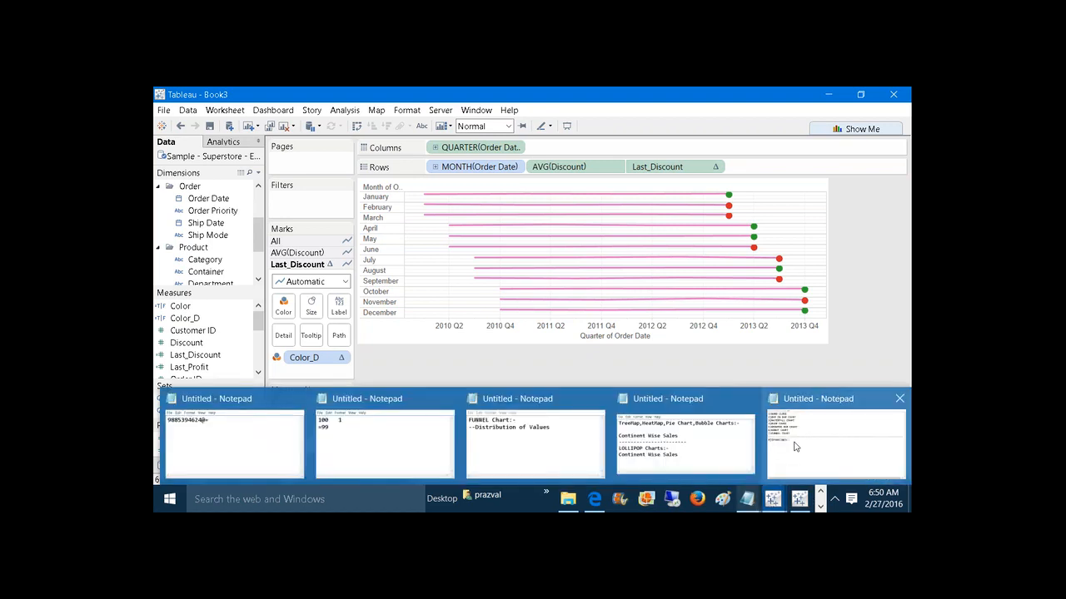
click(836, 445)
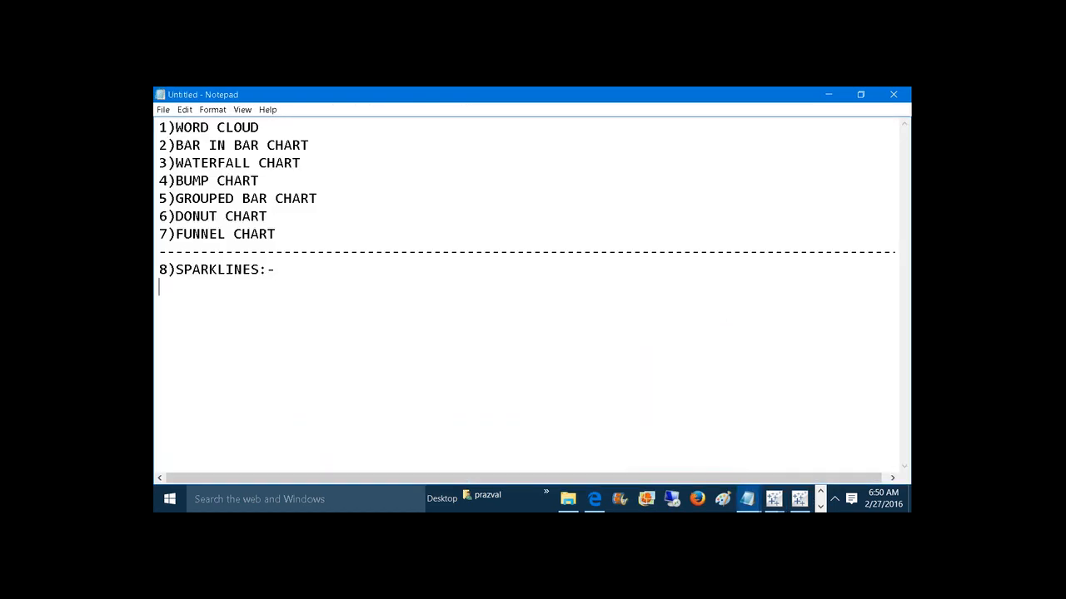
text(9)
text(SLOPELO)
key(BackSpace)
text(INES)
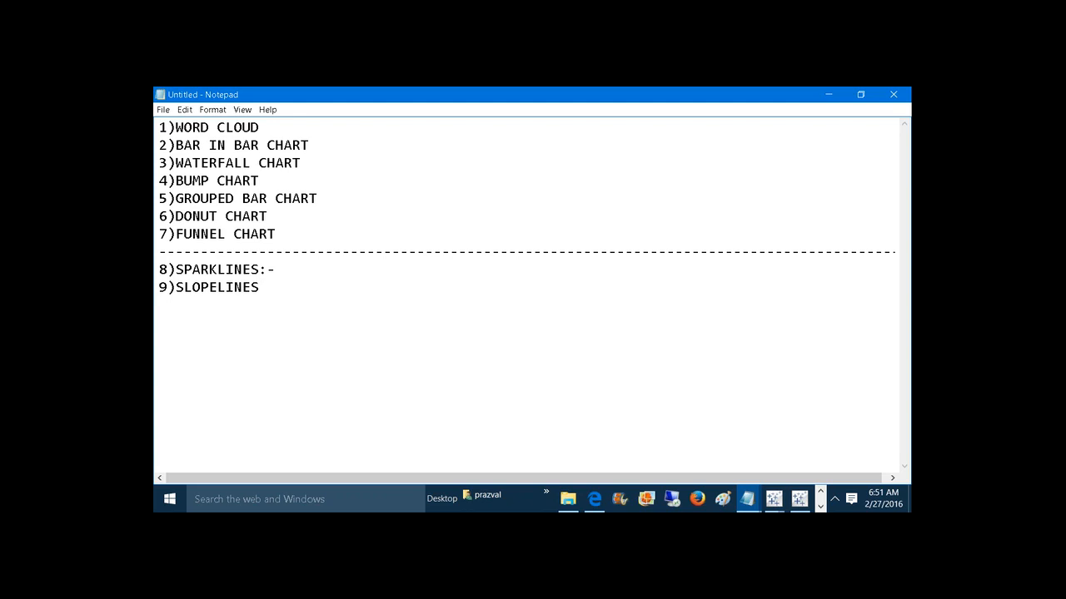
Switch to the B24&B25 Advance_Charts_Day3 workbook in Tableau and show its SlopeLines sheet in presentation mode
mouse_move(781, 496)
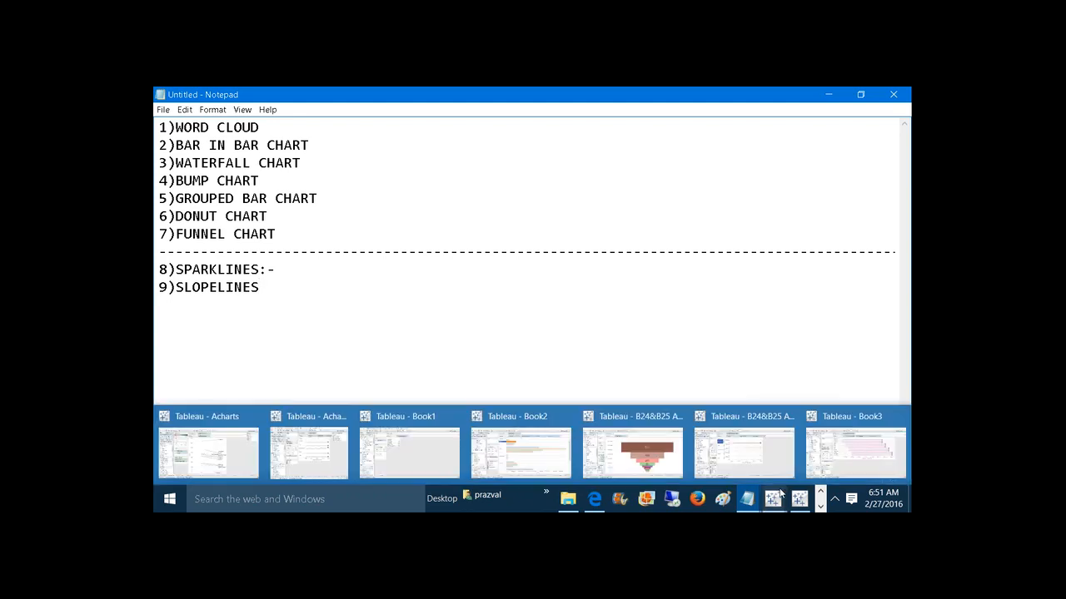
click(658, 455)
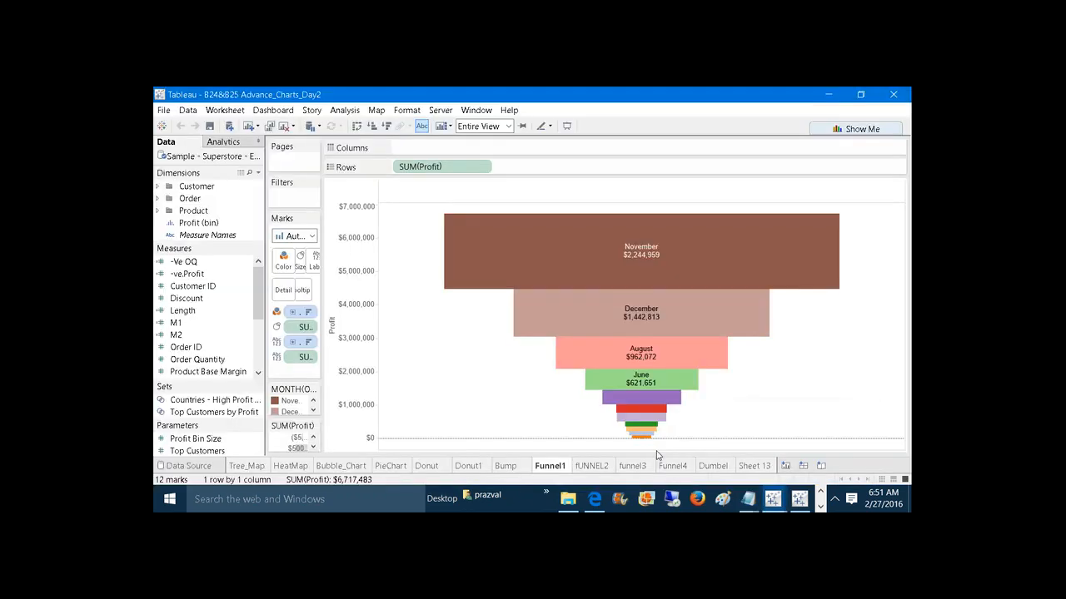
mouse_move(757, 494)
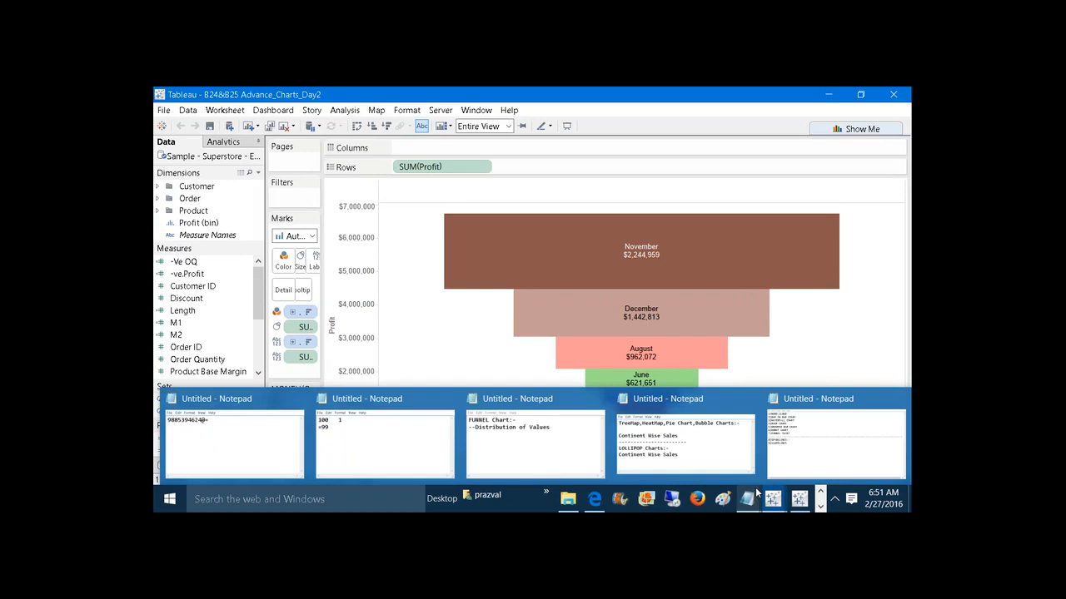
click(624, 450)
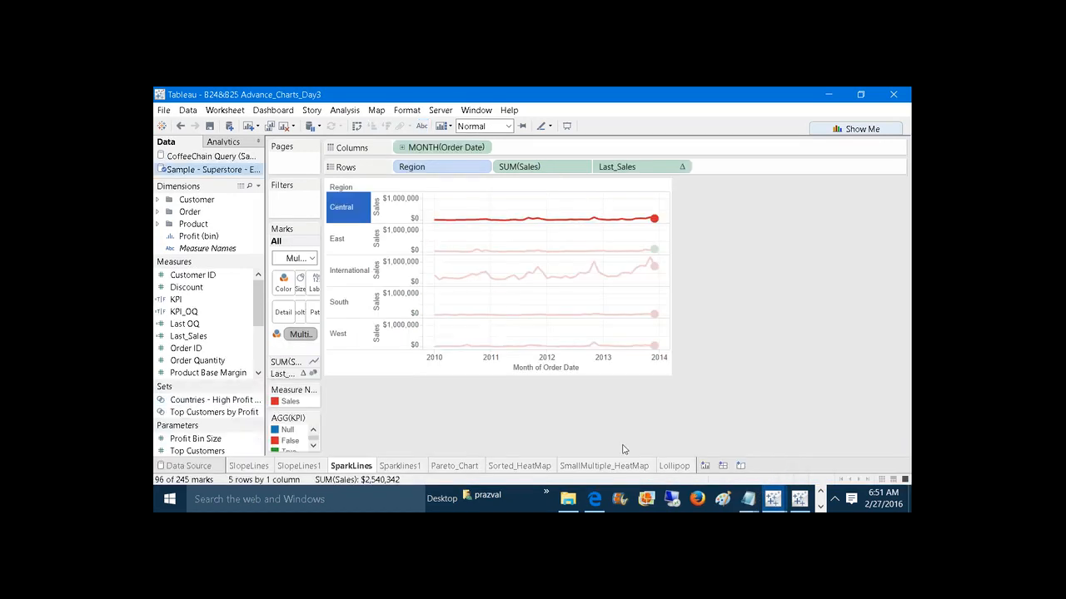
click(259, 468)
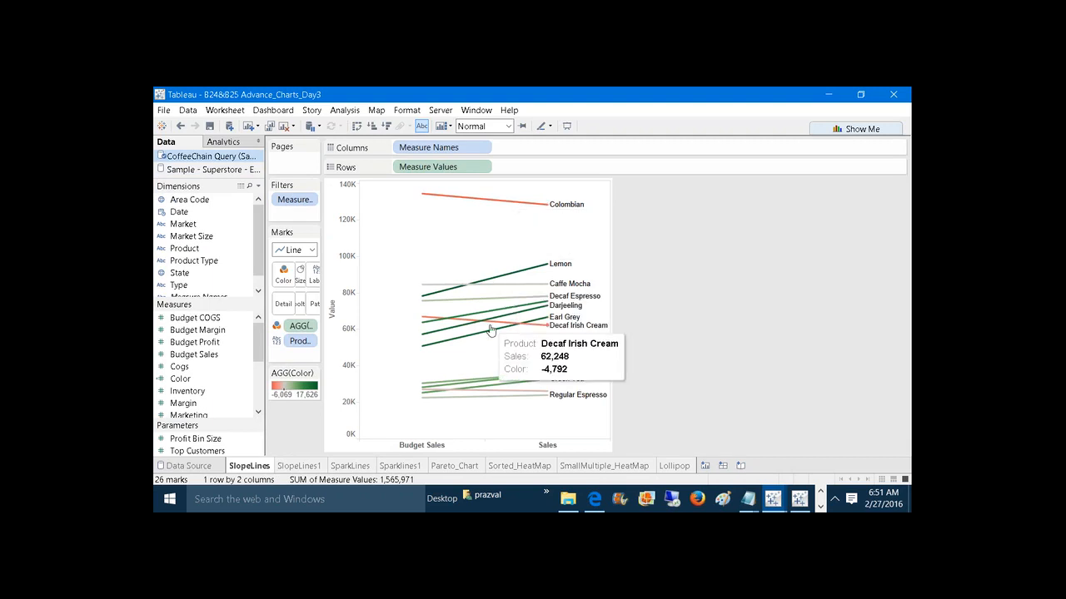
mouse_move(431, 200)
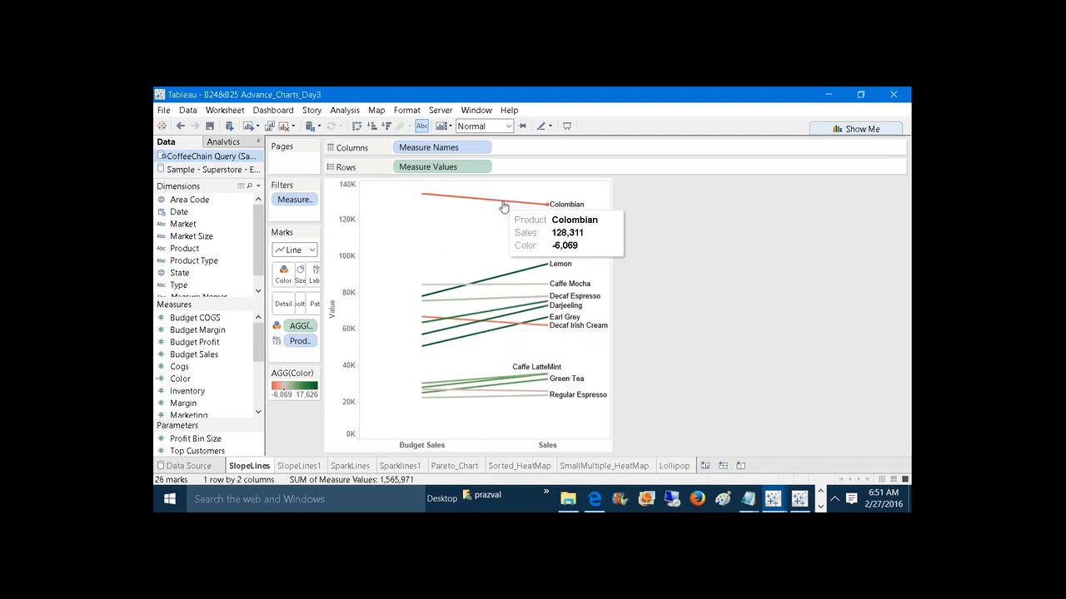
click(566, 126)
mouse_move(321, 119)
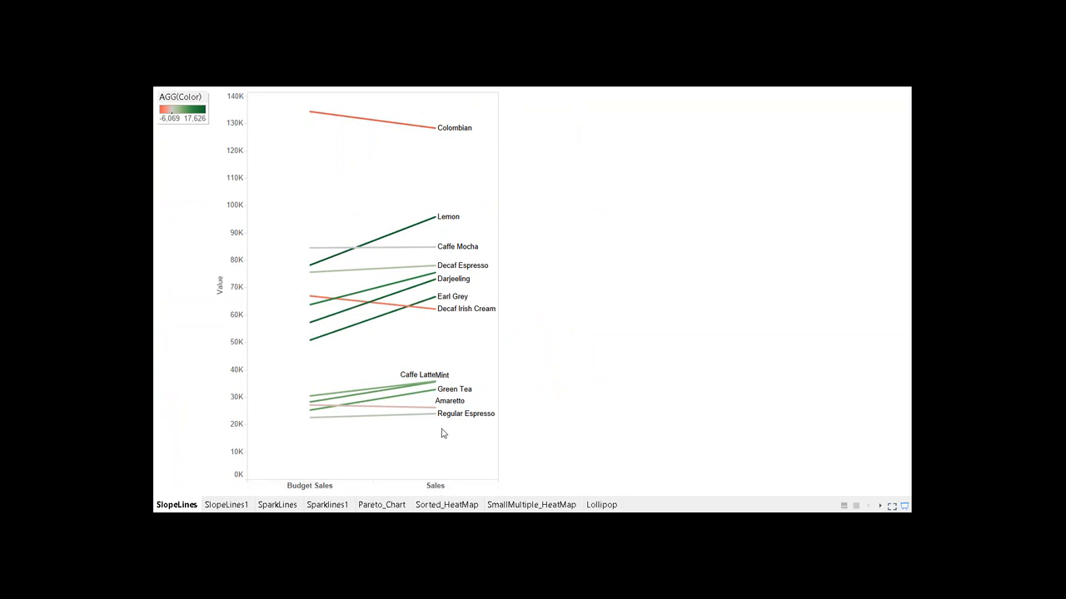
Leave the presented SlopeLines sheet for the Book3 workbook and add a new worksheet with a slightly wider data pane
mouse_move(428, 423)
click(906, 507)
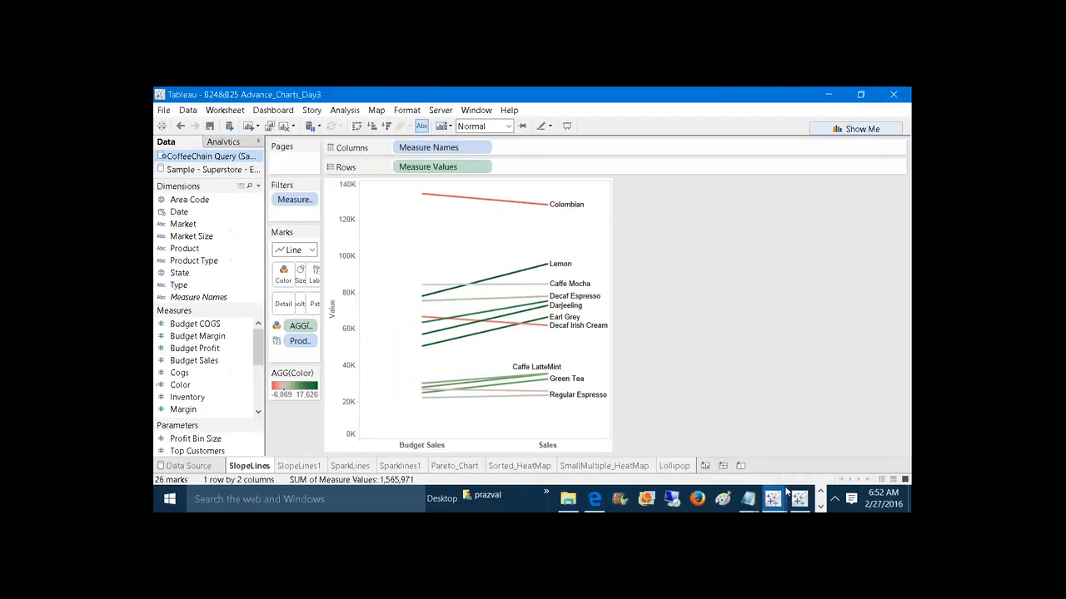
mouse_move(775, 498)
click(842, 441)
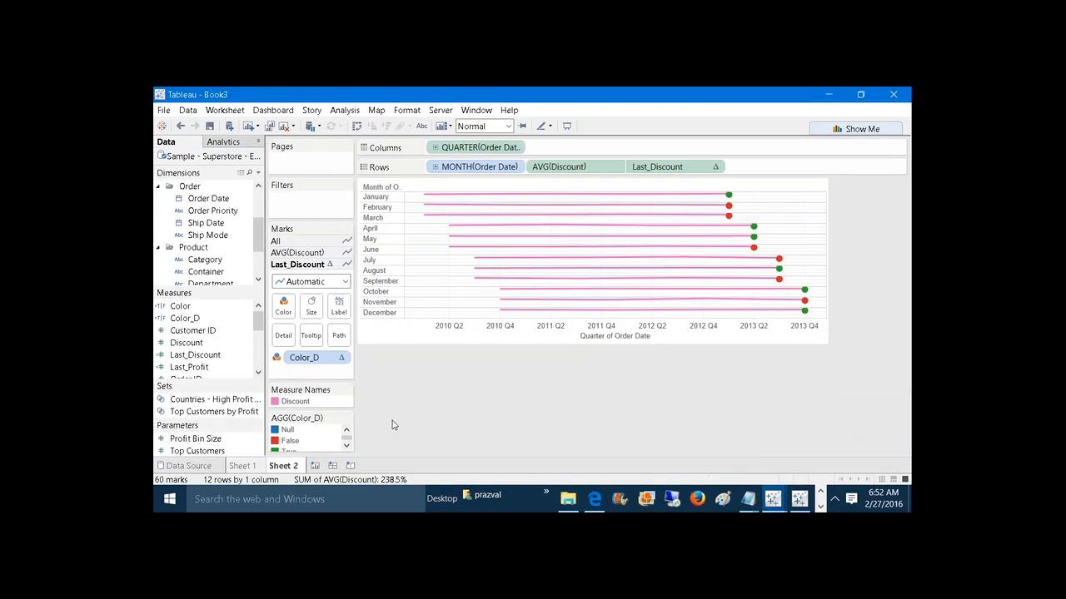
click(314, 466)
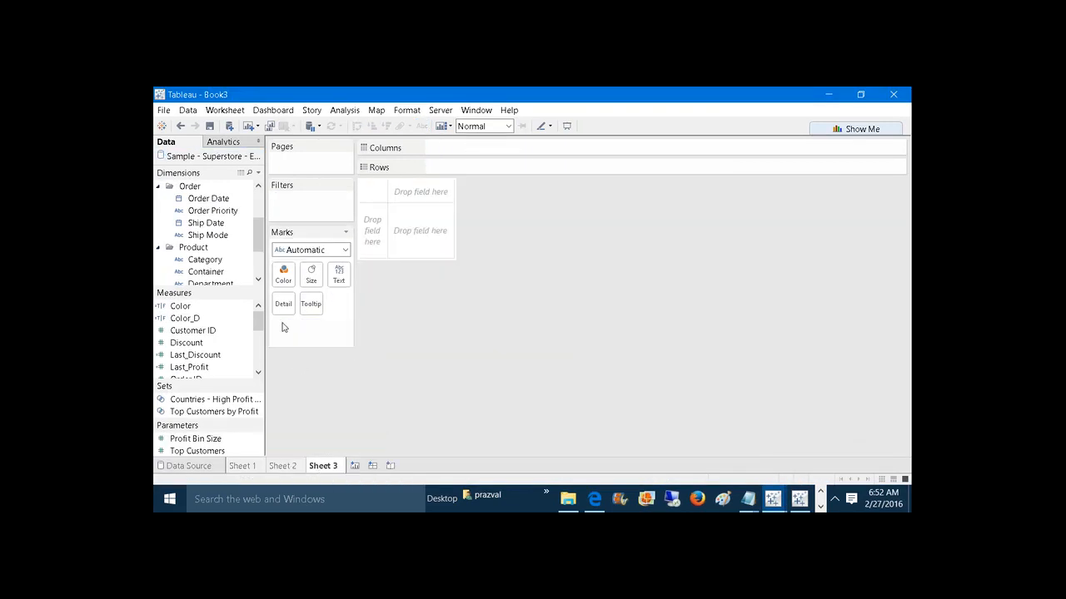
drag(264, 303, 281, 301)
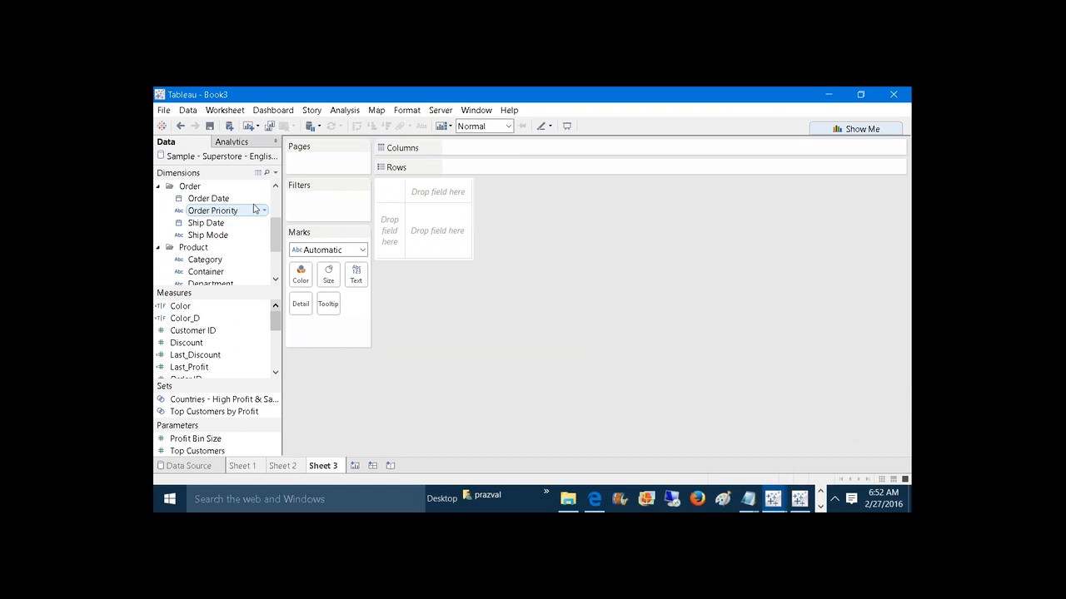
Connect to the Access file Sample - Coffee Chain.mdb using its CoffeeChain Query table, and return to Sheet 3
click(234, 129)
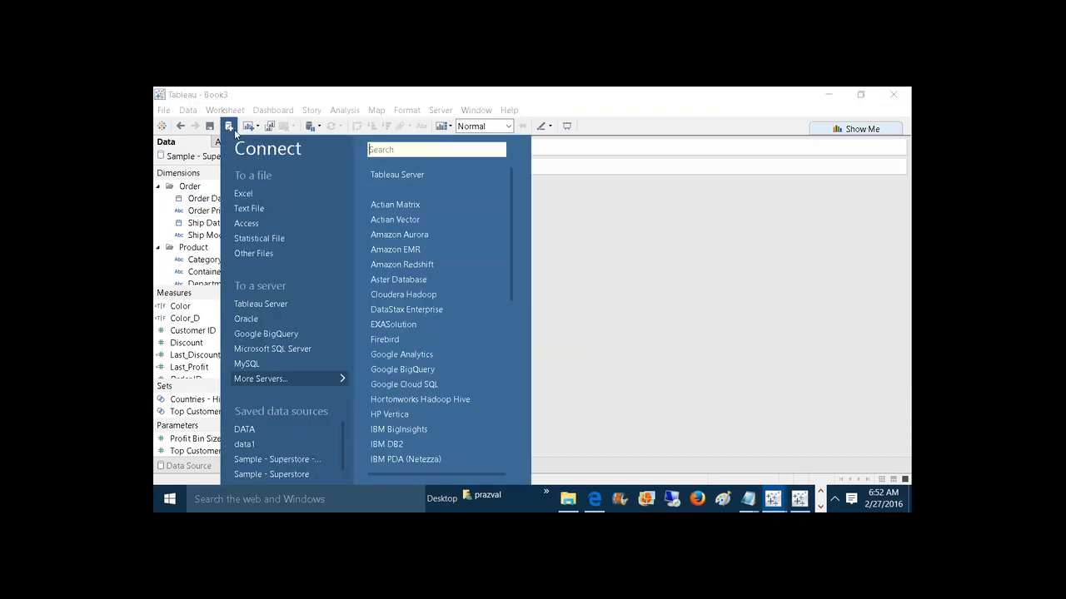
click(253, 222)
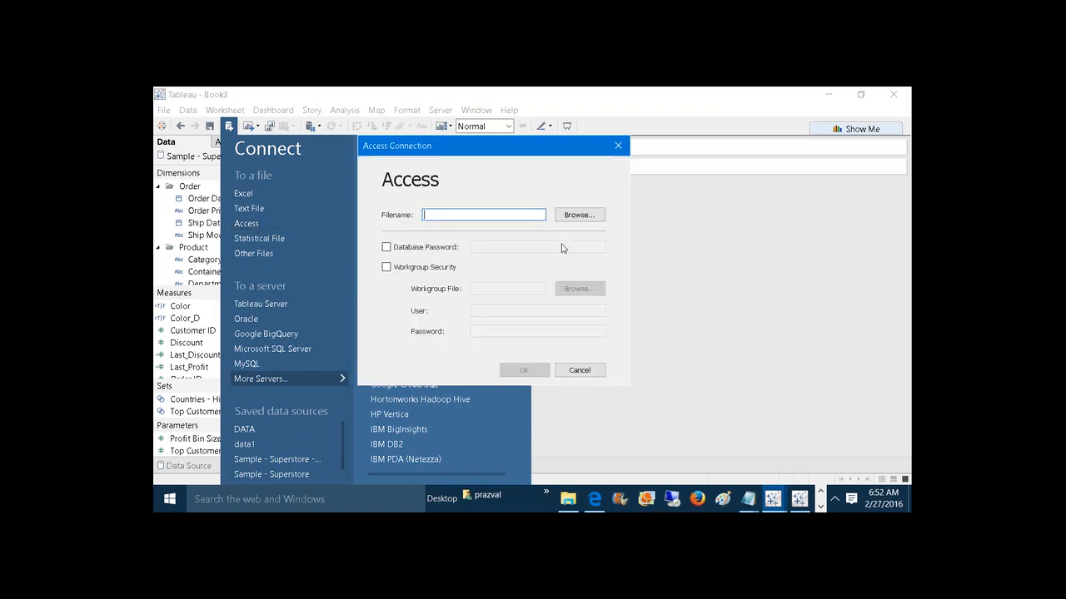
click(580, 216)
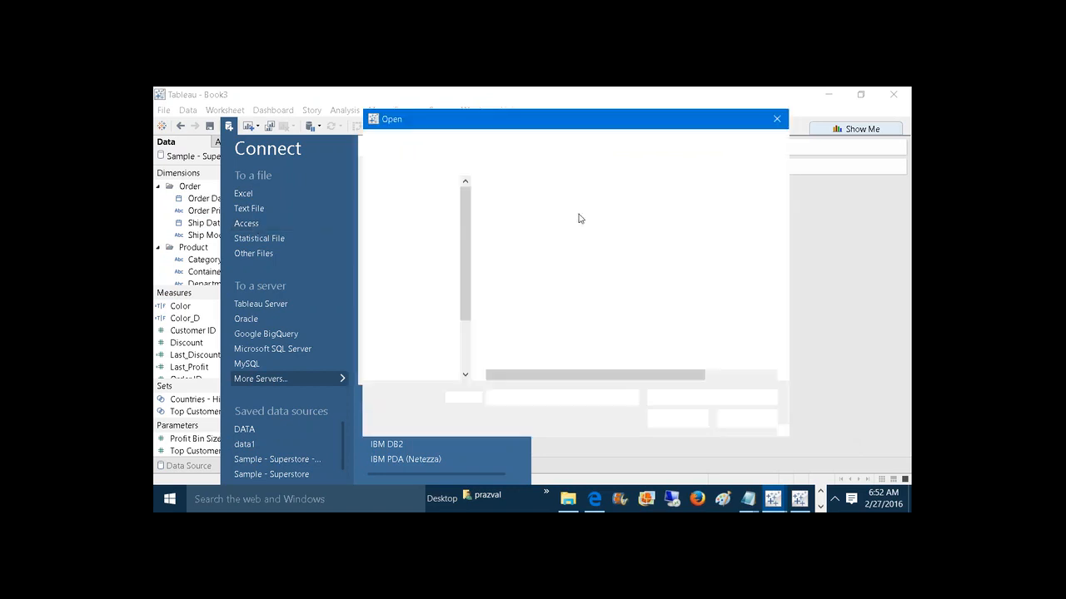
click(580, 221)
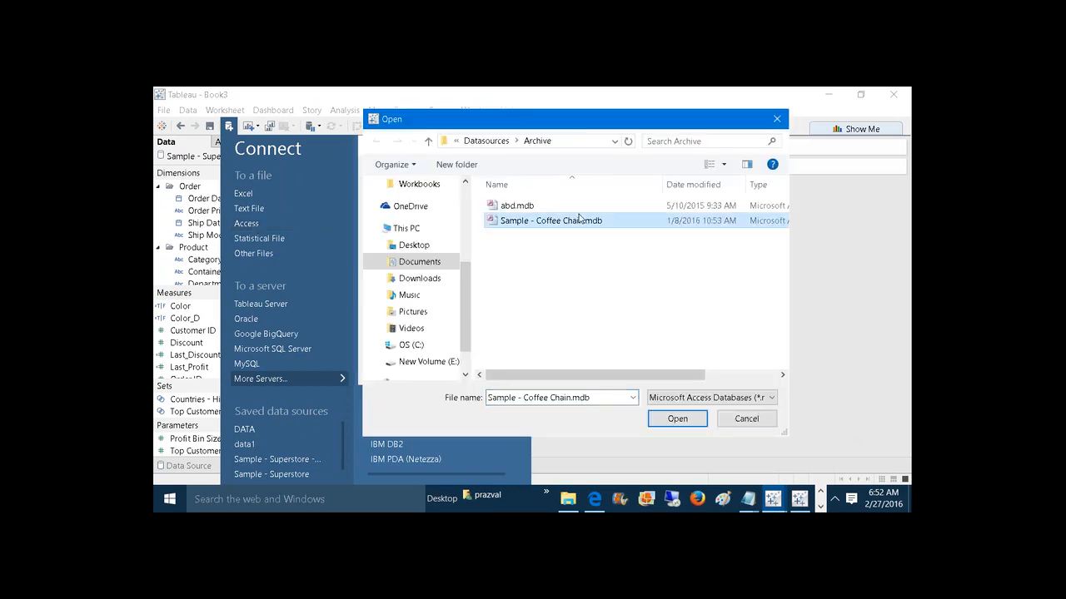
click(666, 420)
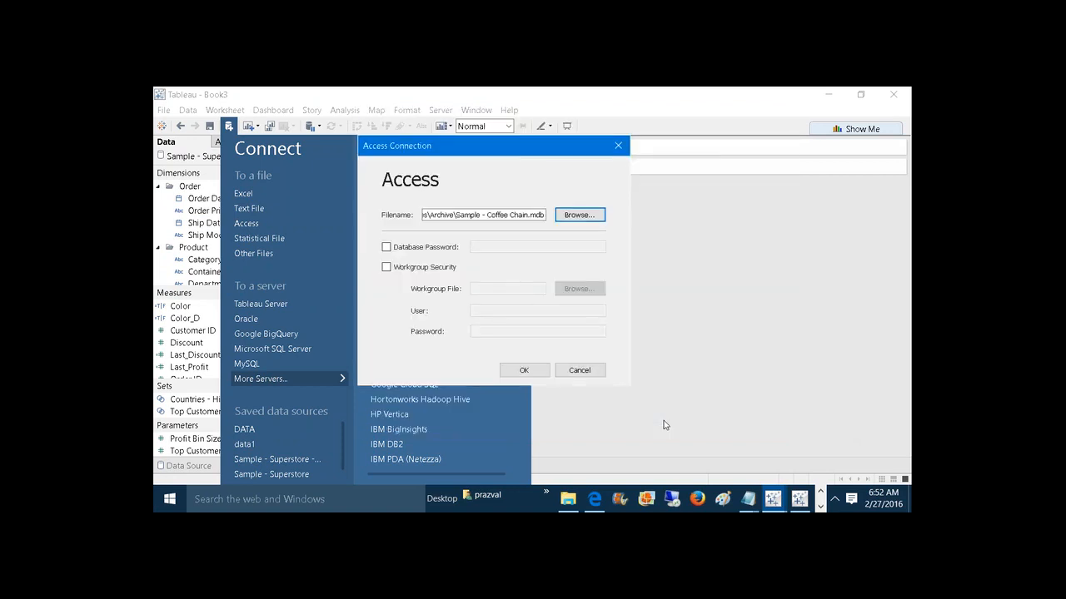
click(524, 373)
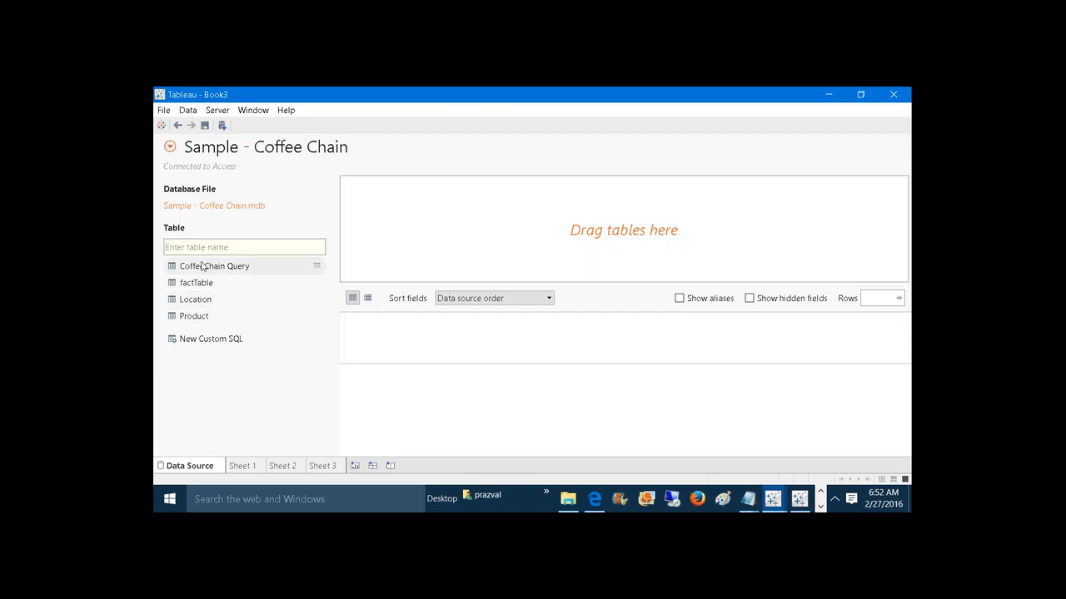
double_click(200, 268)
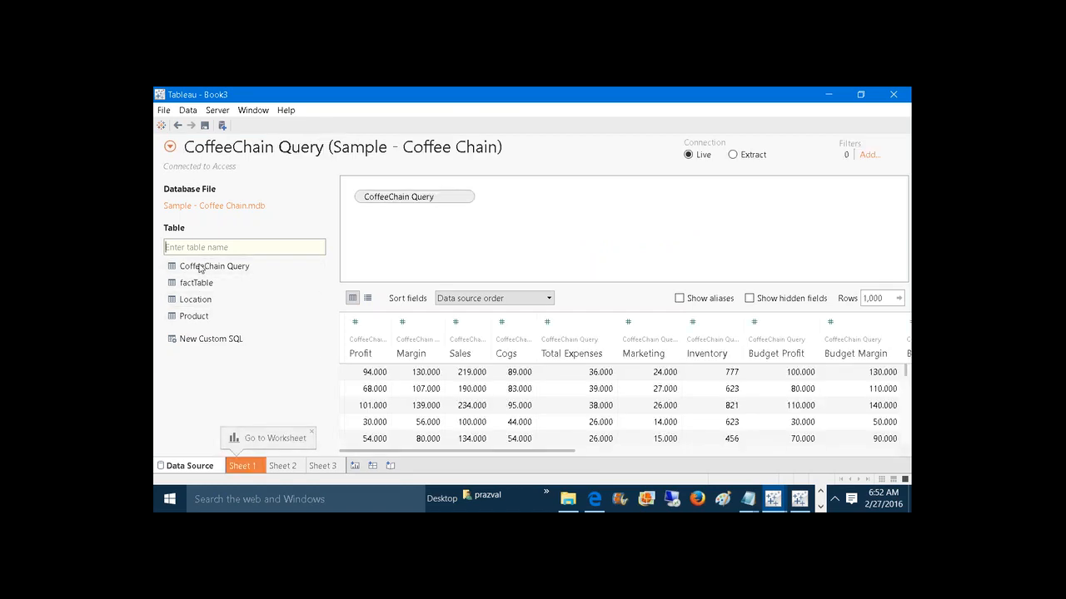
click(323, 466)
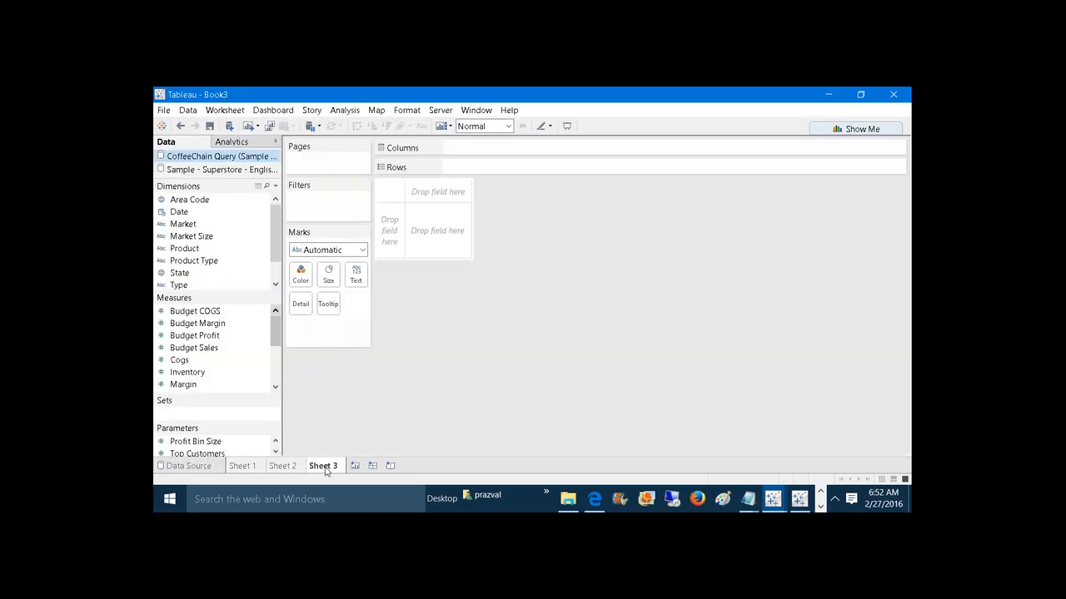
Plot Budget Profit on Rows and add Profit to the same value axis
click(235, 343)
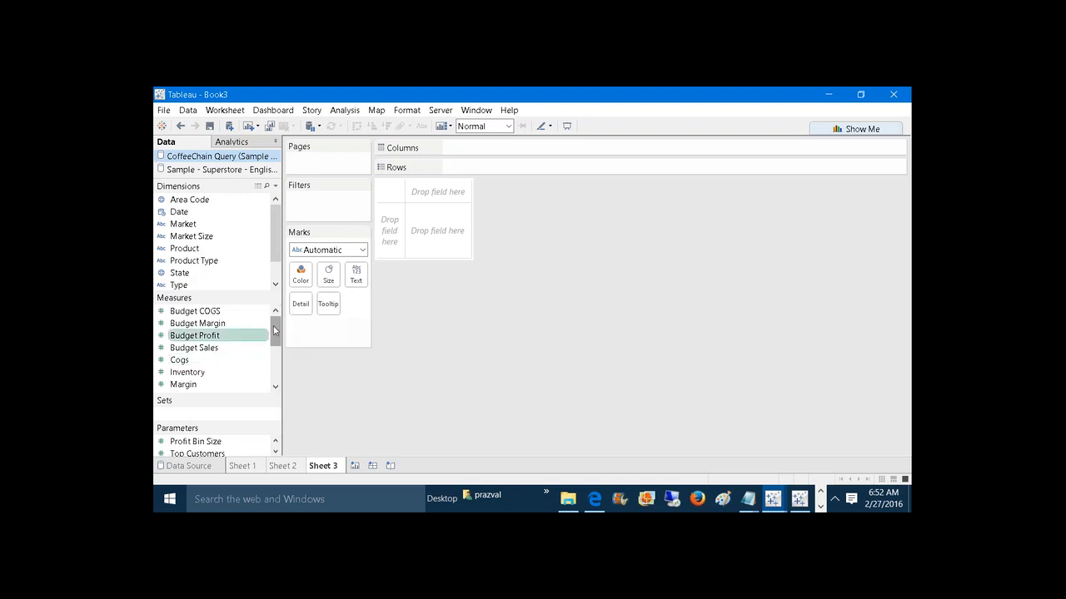
mouse_move(275, 331)
mouse_down()
mouse_move(275, 358)
mouse_move(274, 330)
mouse_up()
drag(227, 342, 530, 164)
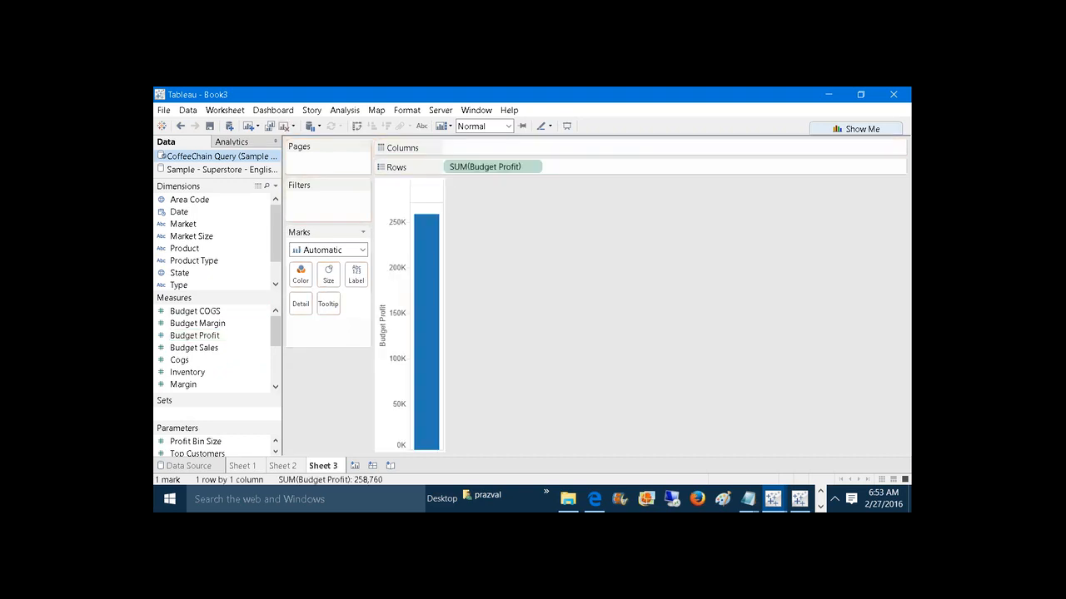
drag(275, 330, 274, 350)
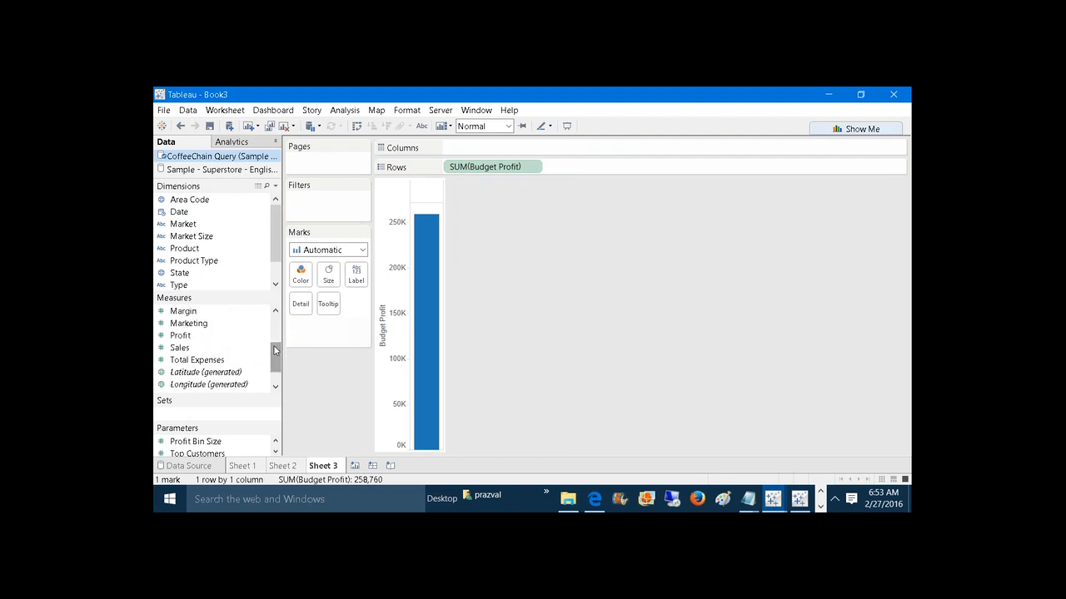
drag(188, 336, 385, 216)
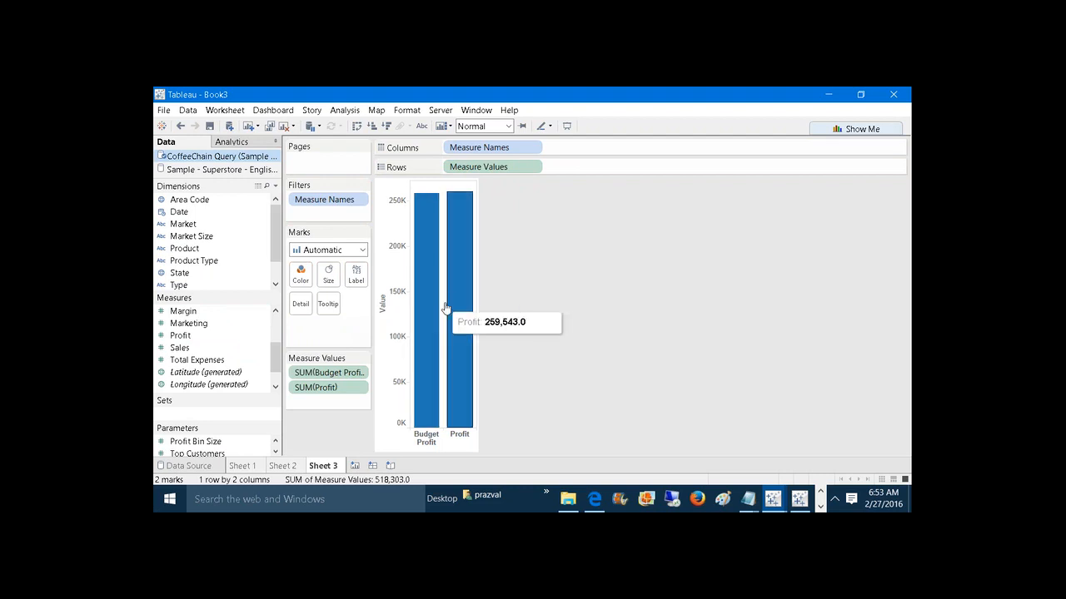
mouse_move(439, 308)
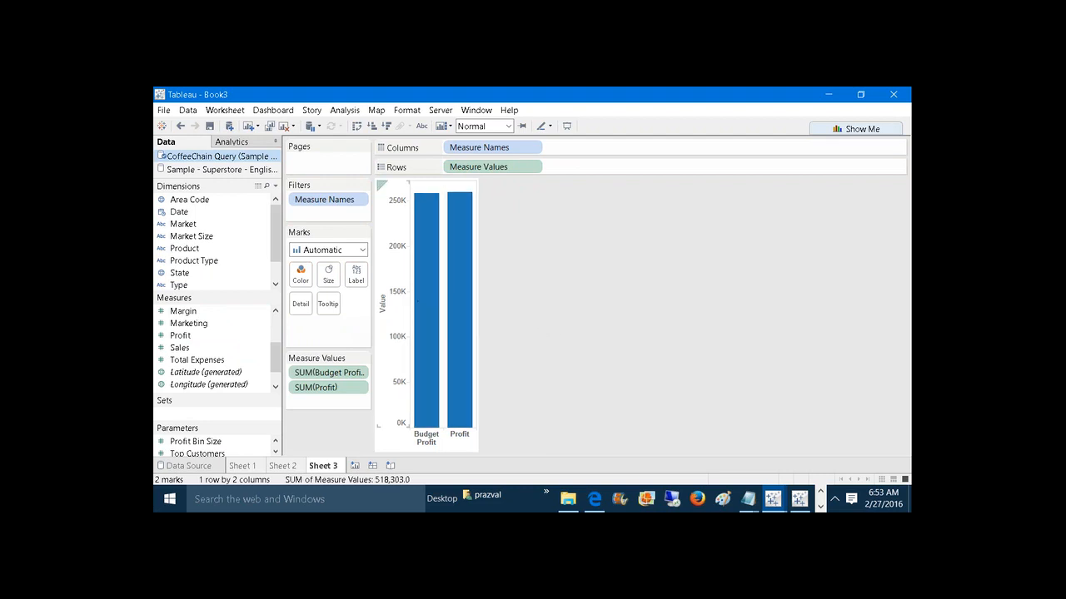
Change the mark type to Line and widen the Budget Profit and Profit chart
click(362, 250)
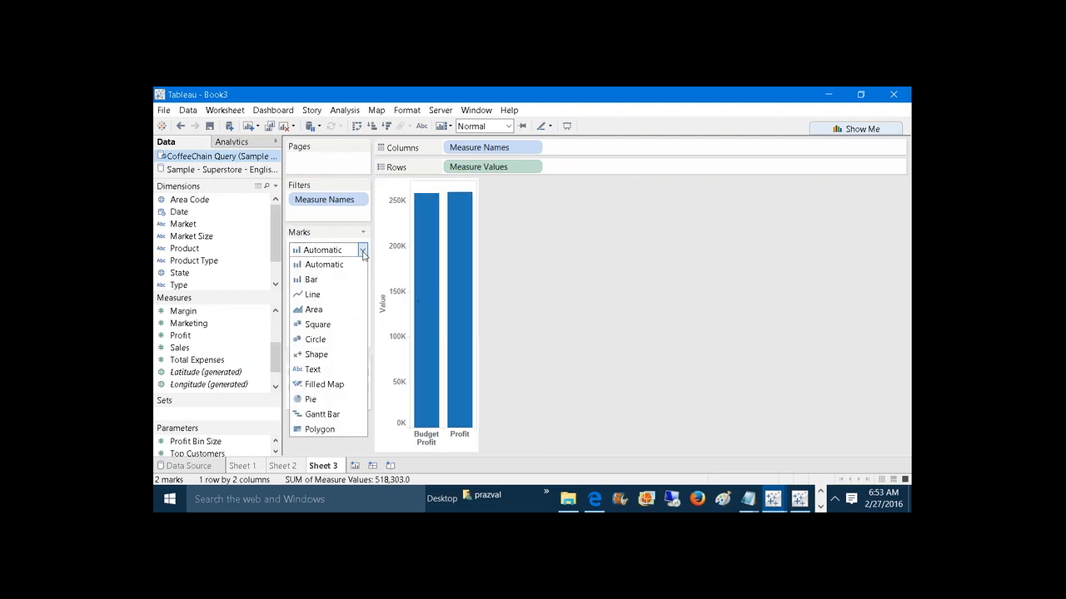
click(333, 295)
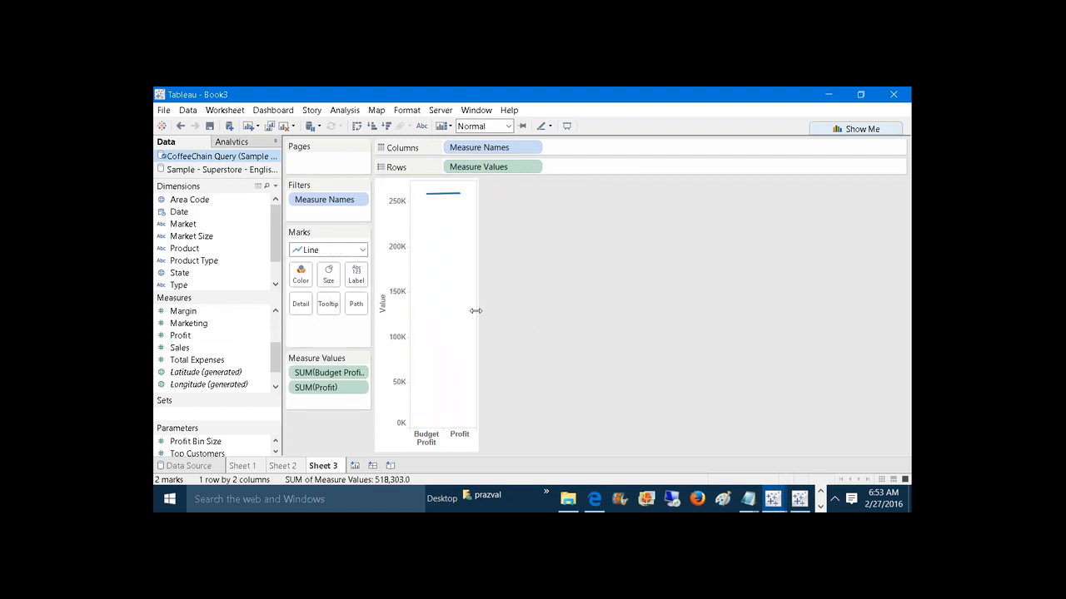
drag(475, 310, 591, 333)
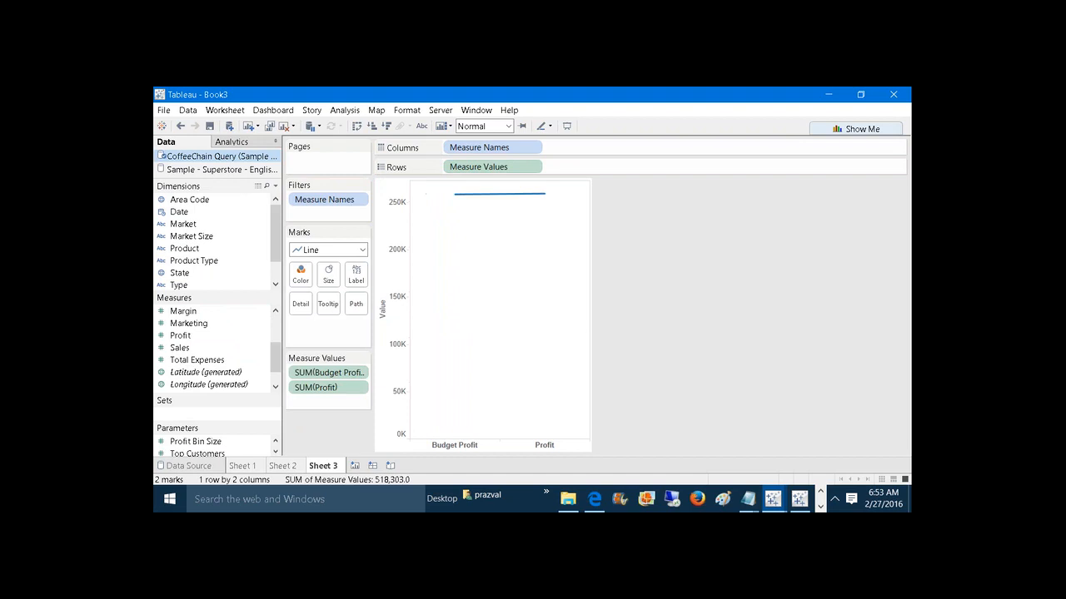
Split the line by Product by adding that dimension to the marks' detail
mouse_move(531, 193)
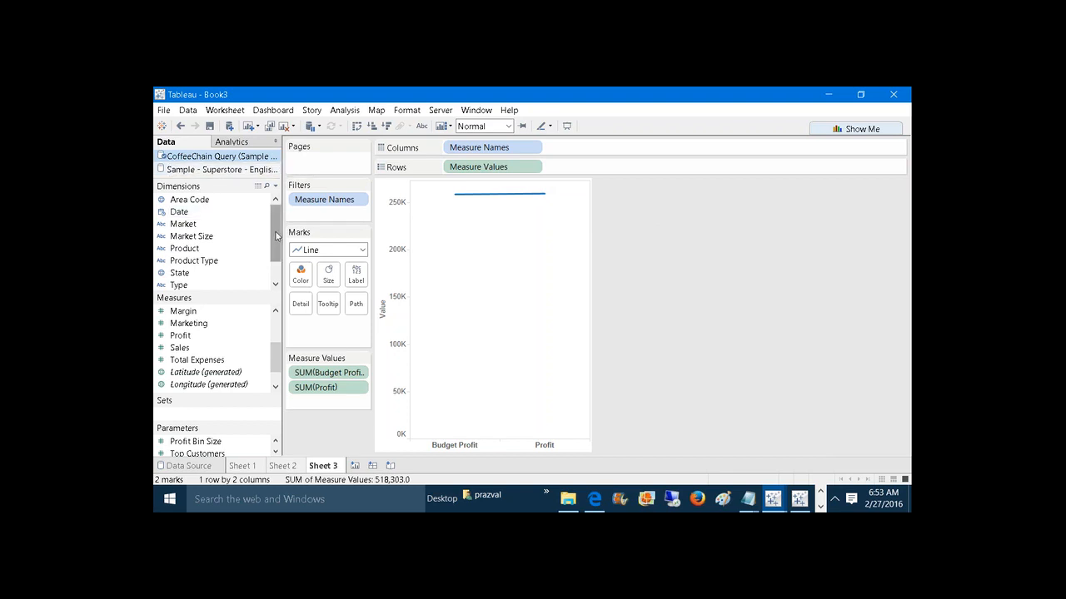
scroll(258, 260, down, 1)
drag(184, 224, 302, 304)
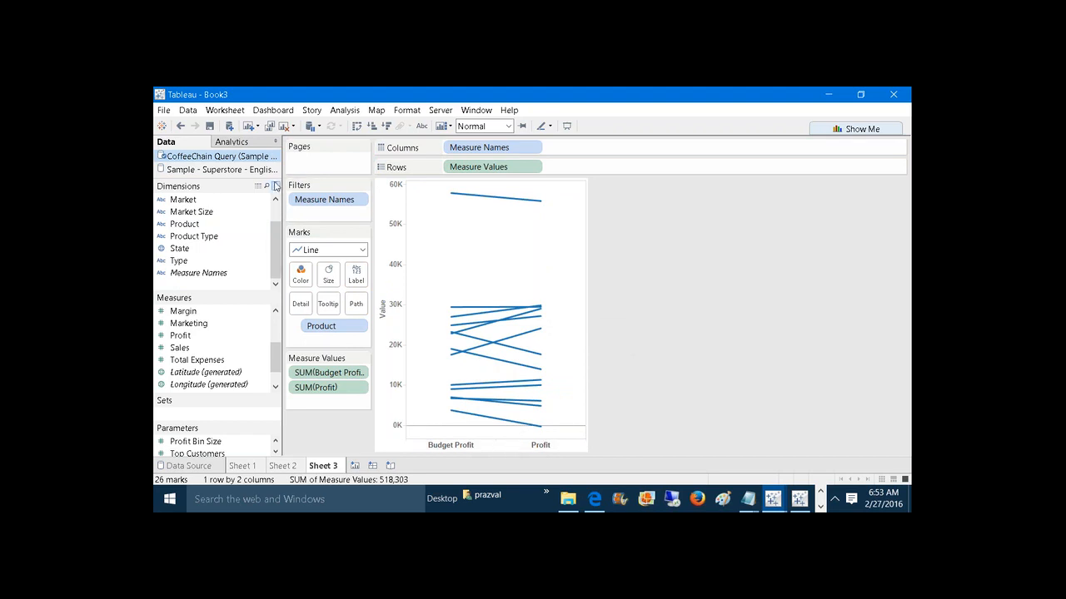
Create a calculated field named Color with the formula SUM([Profit]) - SUM([Budget Profit])
click(276, 186)
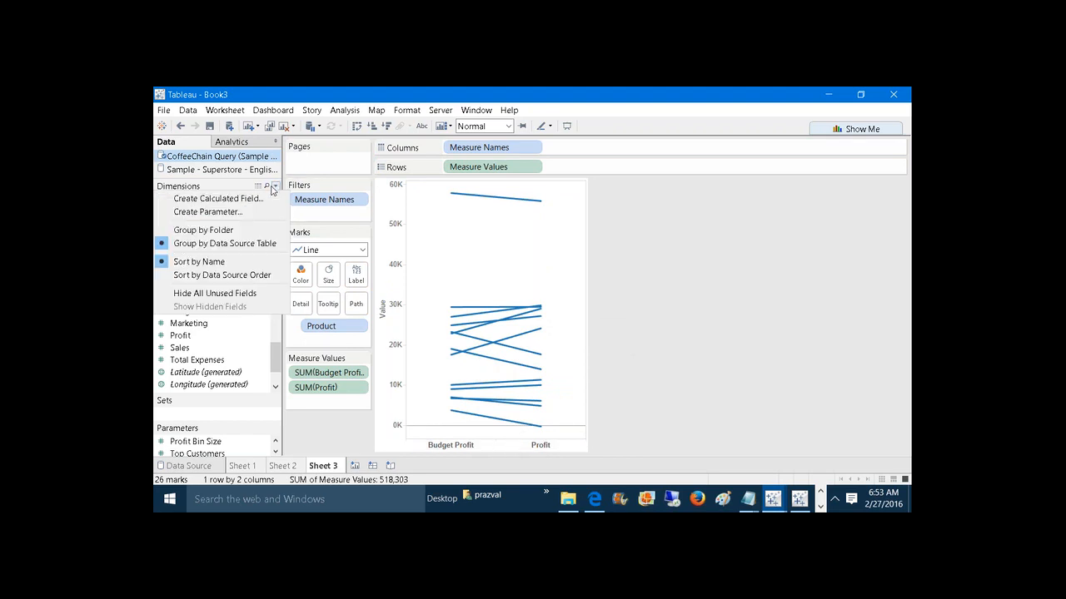
click(269, 200)
text(Color)
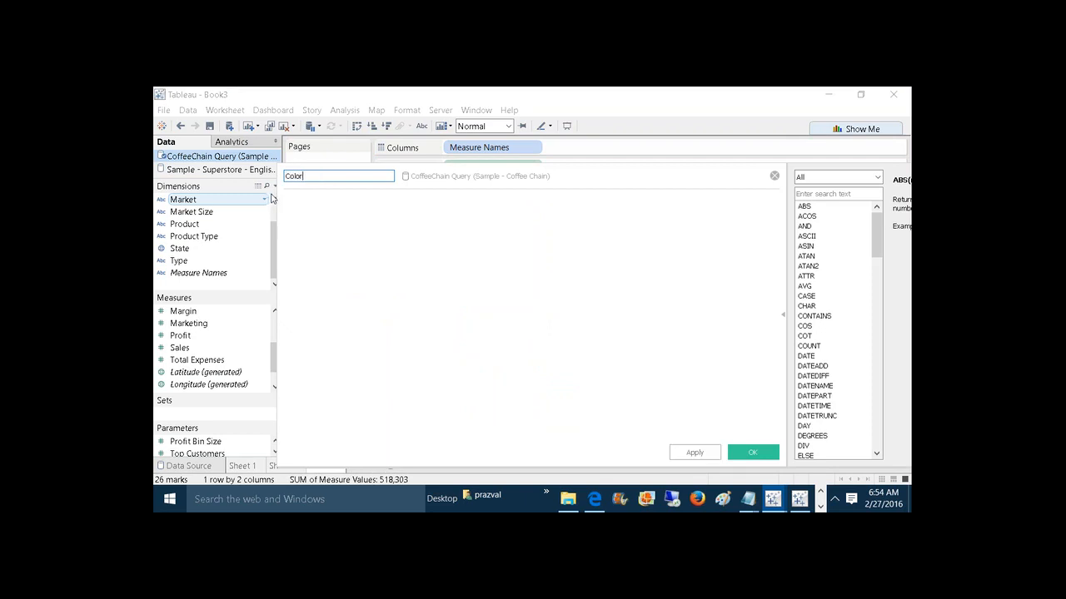
click(387, 251)
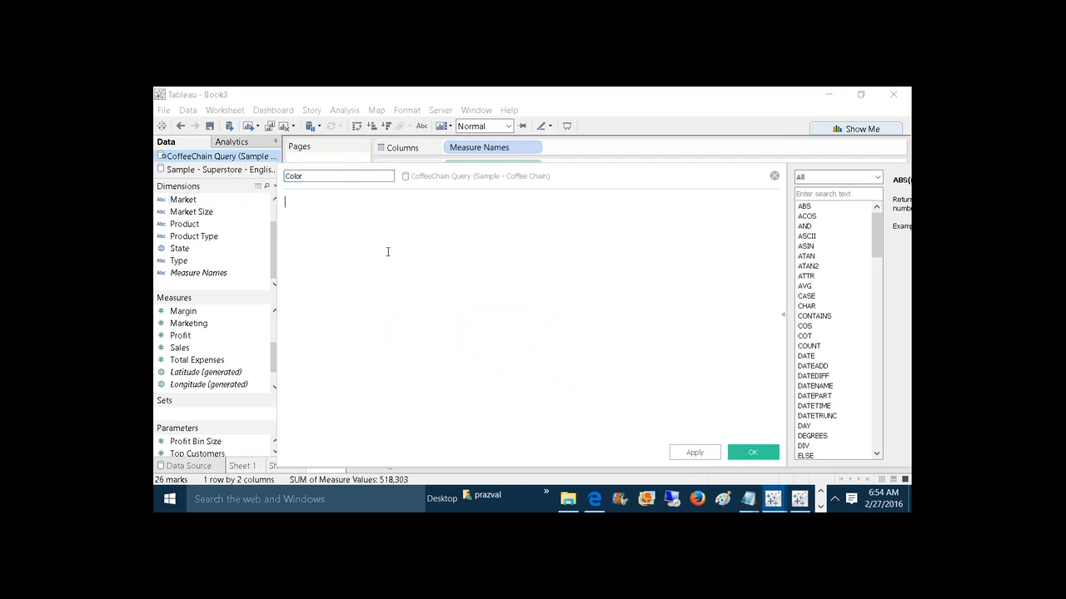
text(SUM(PR)
click(361, 253)
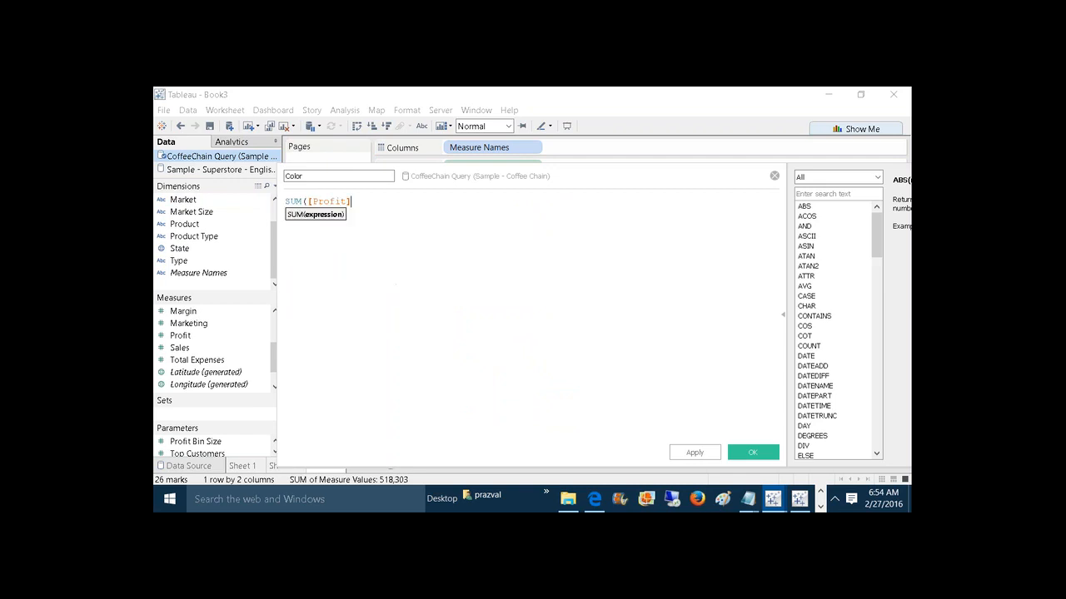
text())
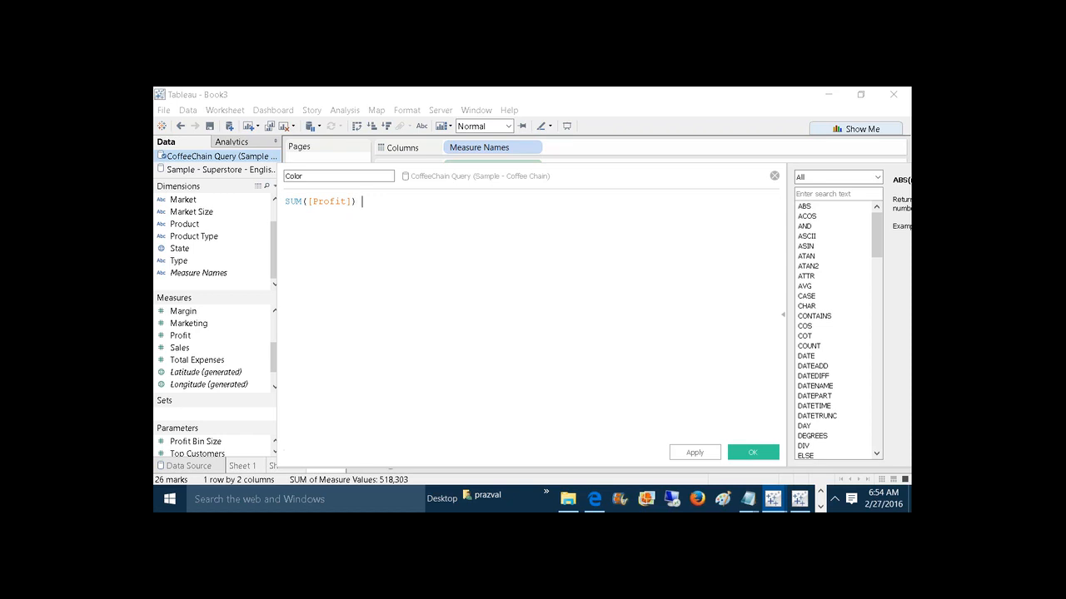
text( - SUM)
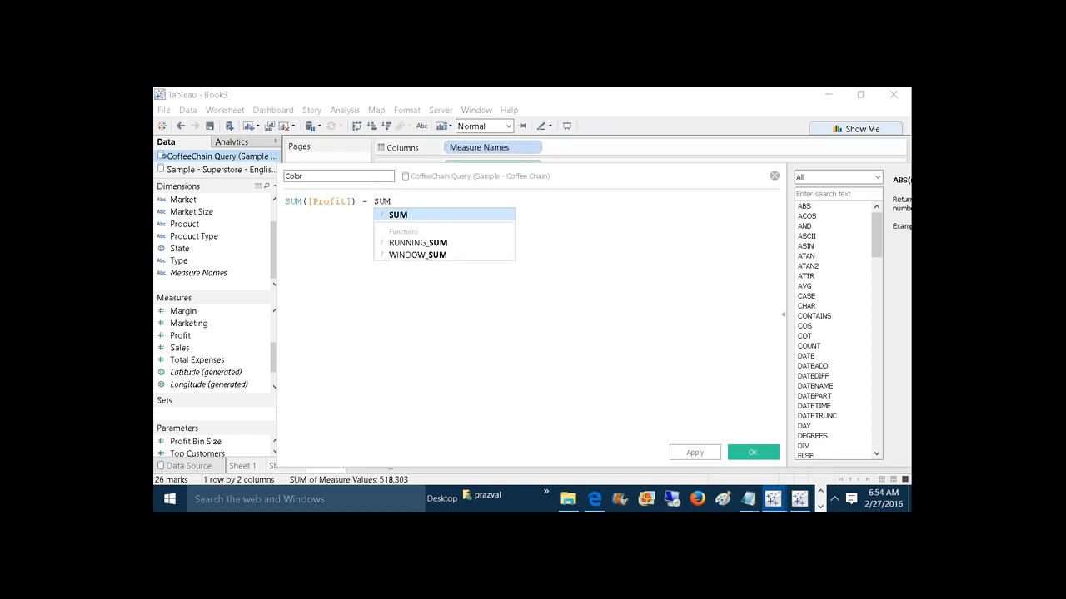
text(()
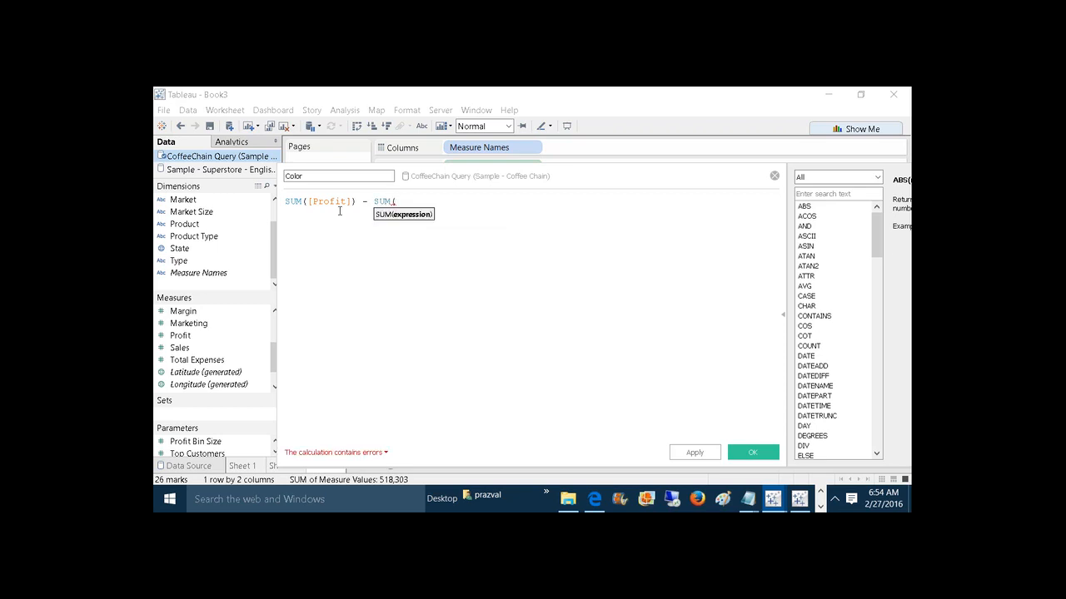
text(BUD)
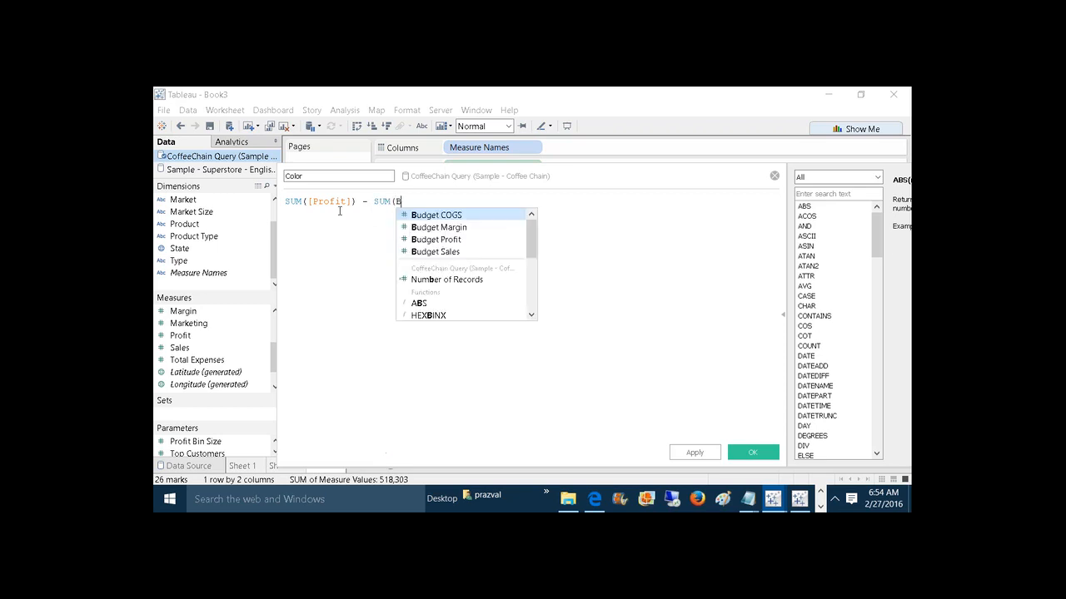
double_click(427, 240)
text())
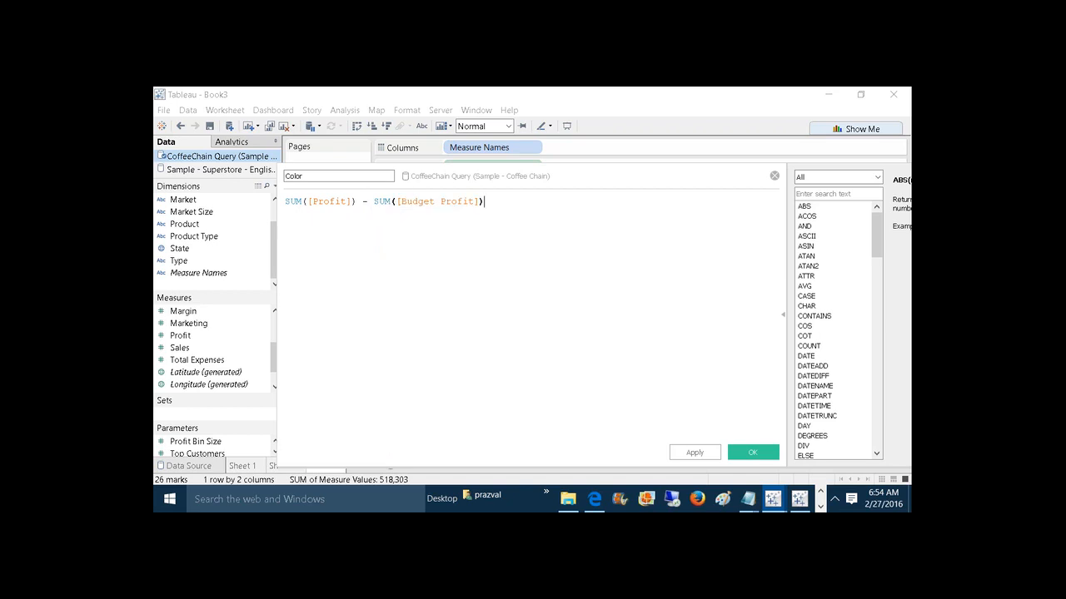
Check the Color formula against the chart, and save the calculated field
drag(483, 179, 598, 314)
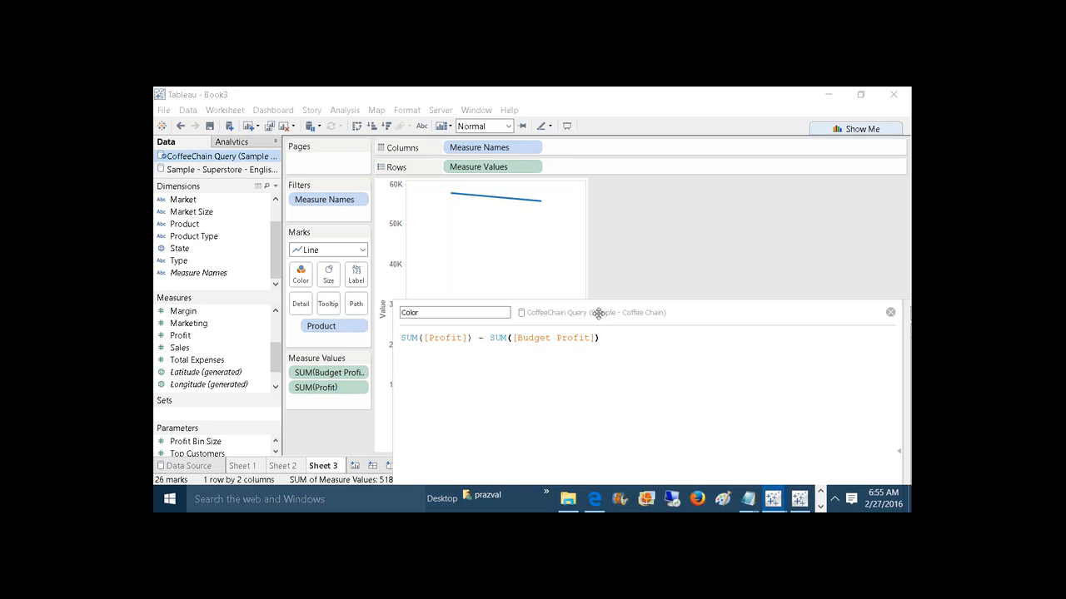
drag(597, 313, 557, 175)
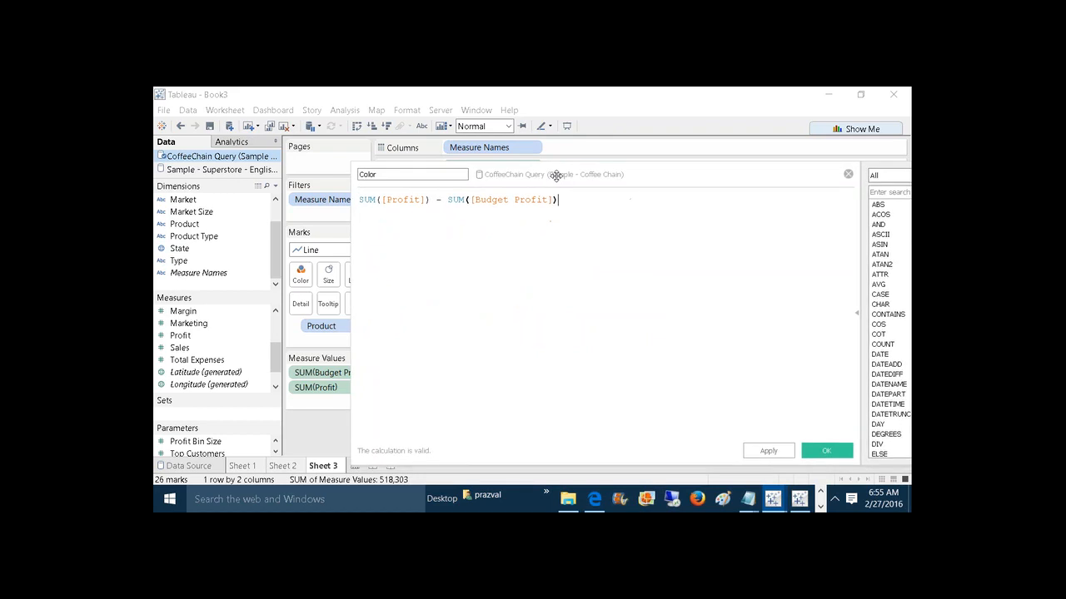
click(408, 200)
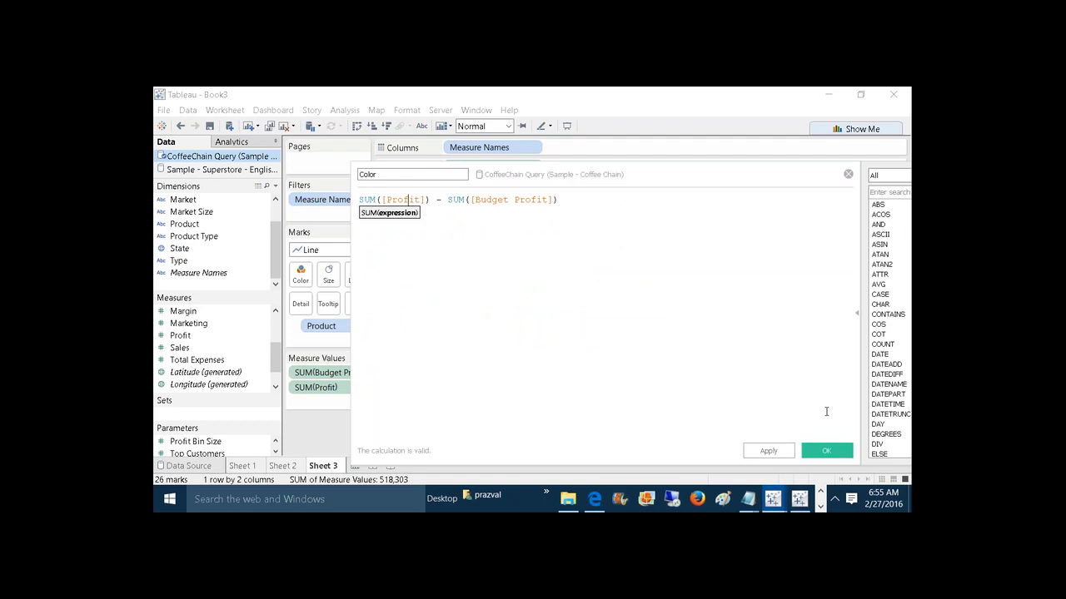
click(786, 450)
click(818, 452)
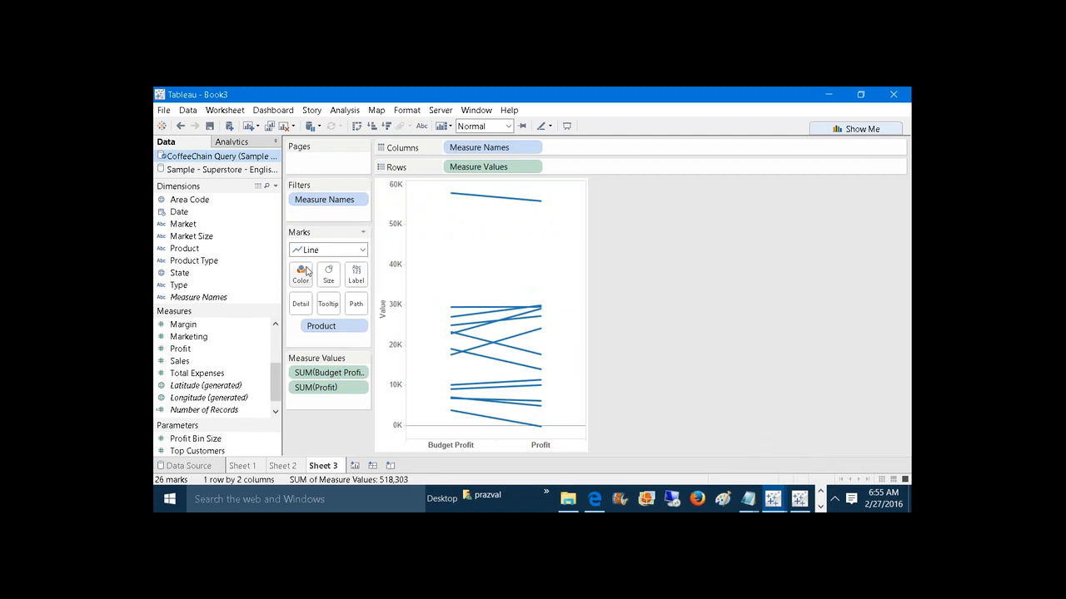
Color the slope lines by the calculated Color field and widen the chart
scroll(275, 373, up, 3)
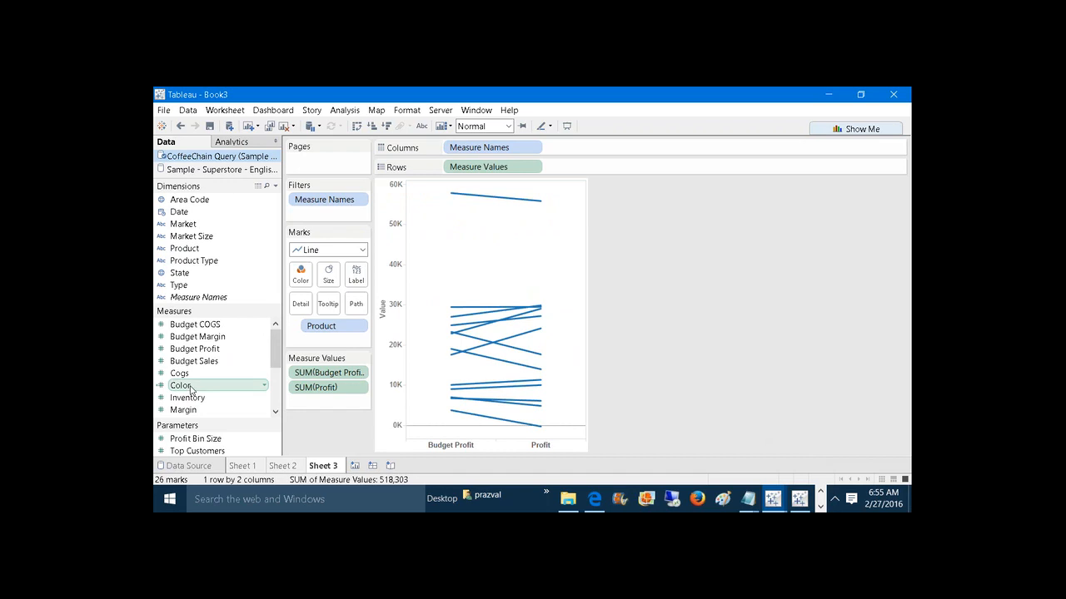
drag(191, 389, 301, 275)
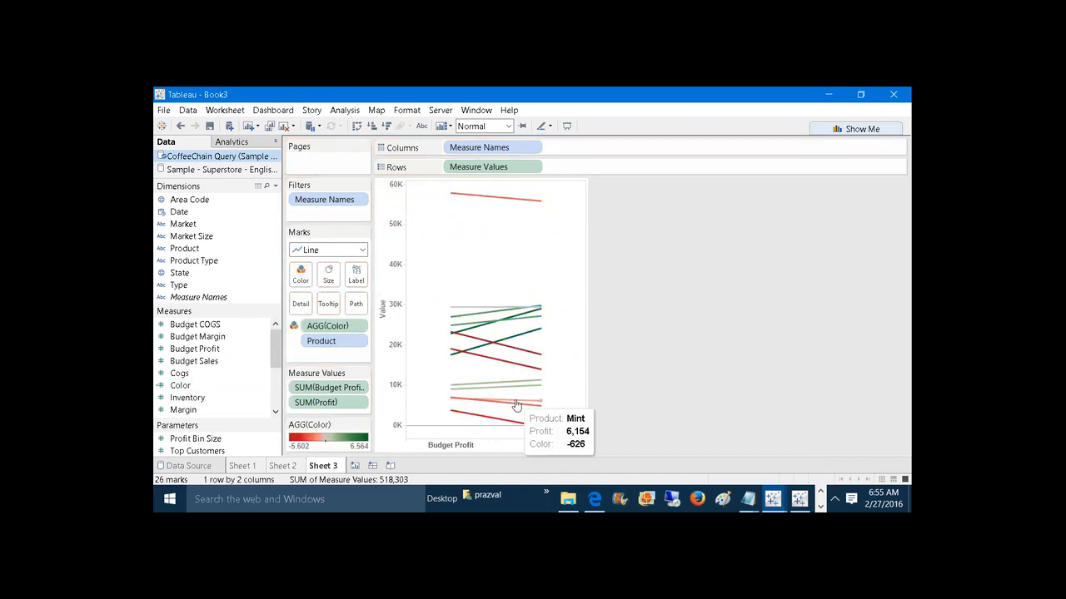
drag(588, 242, 675, 247)
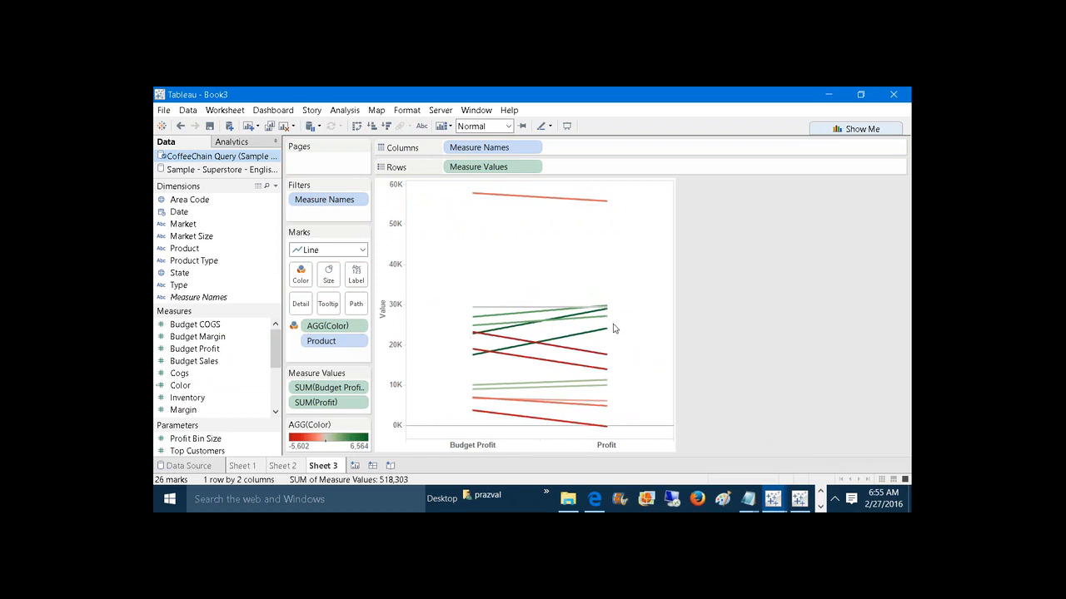
Label the slope lines with their Product names
mouse_move(606, 427)
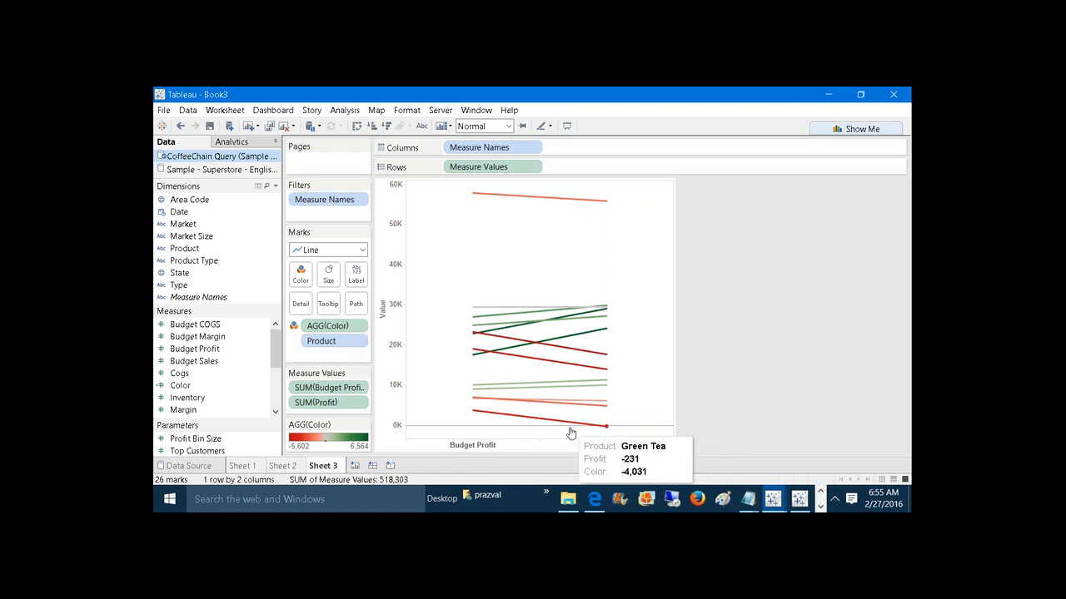
mouse_move(586, 359)
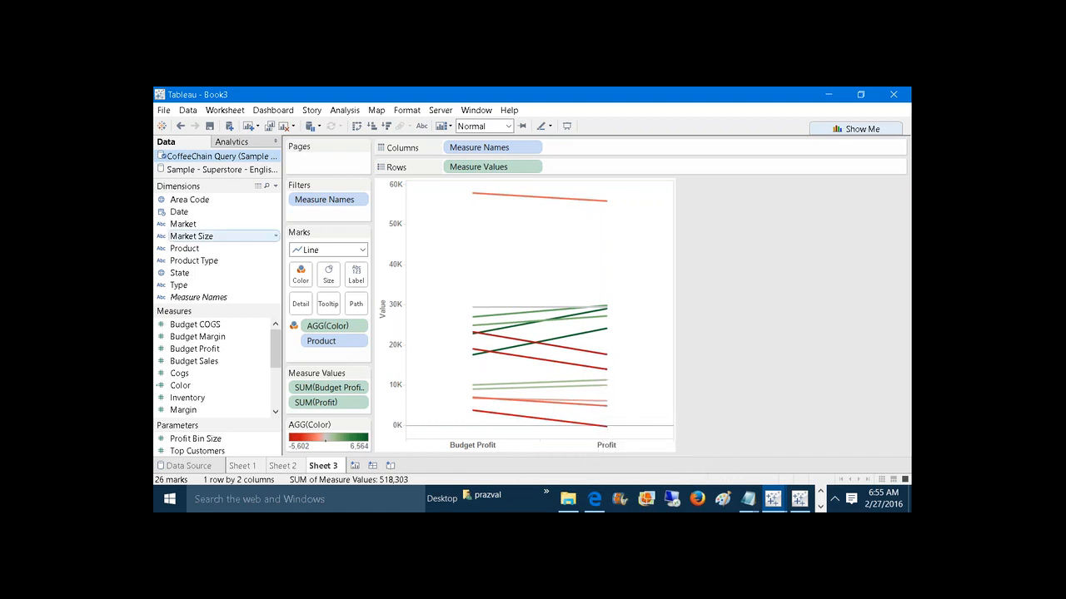
click(181, 250)
drag(183, 254, 356, 272)
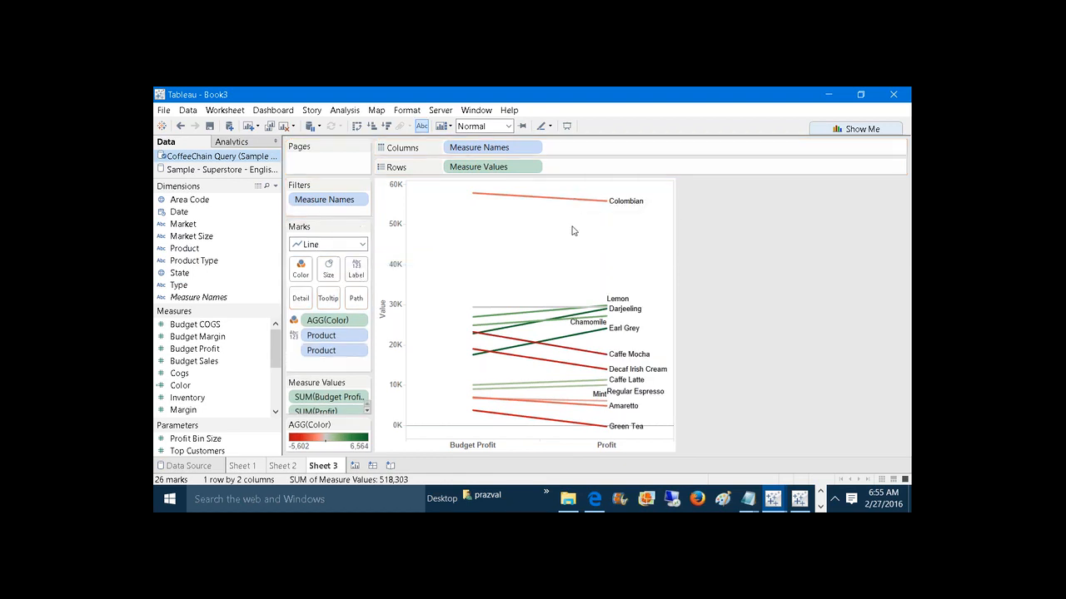
Examine individual product lines and the Profit end points, and clear the selection
click(605, 426)
click(636, 415)
click(601, 447)
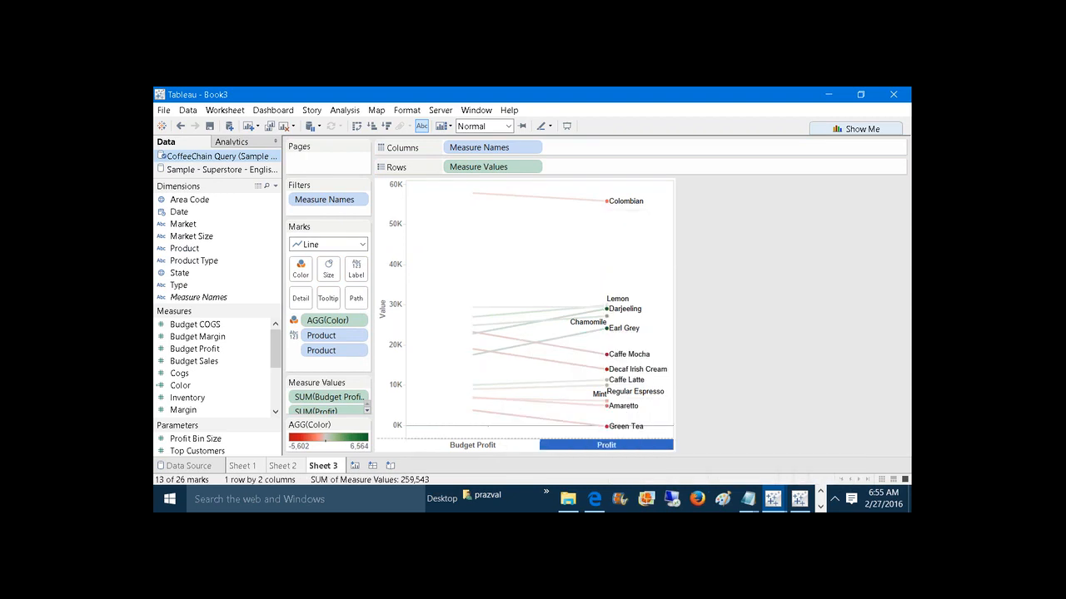
click(580, 306)
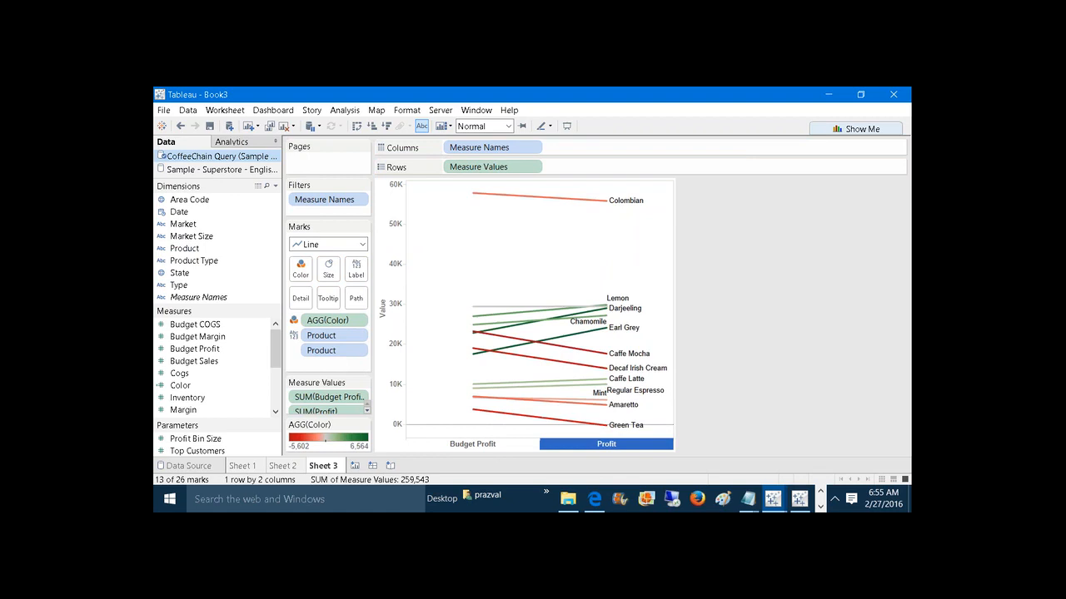
click(565, 310)
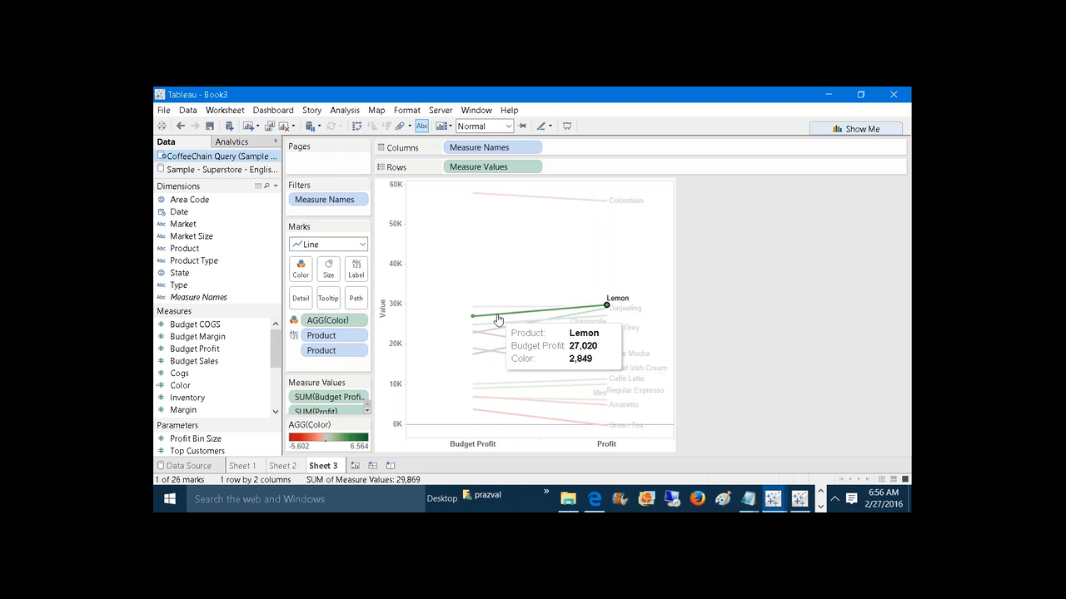
click(721, 320)
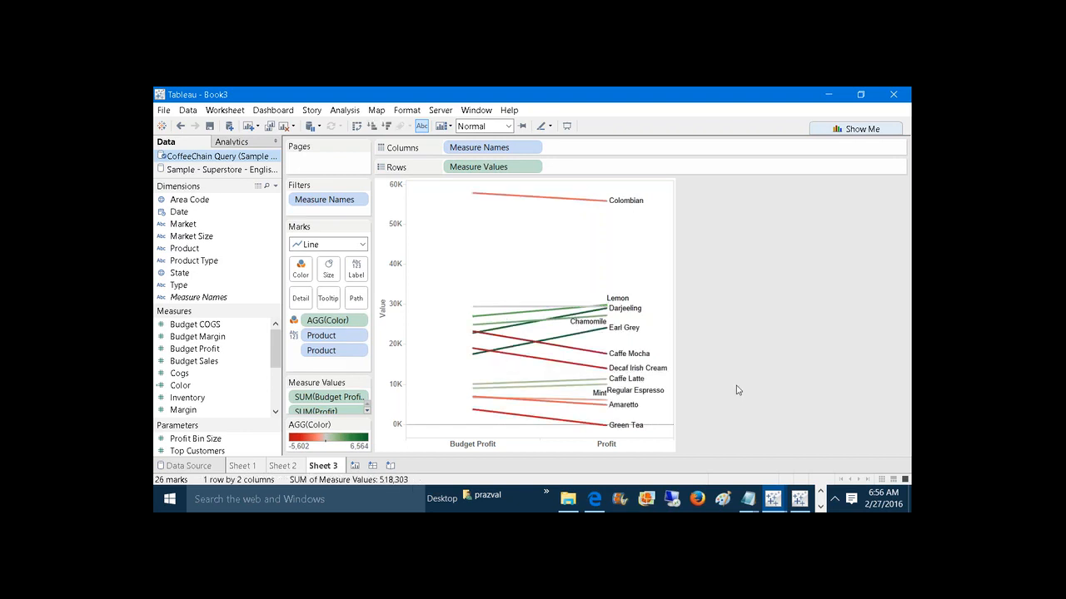
Switch to the Notepad chart list and add the lines "10)PARETO CHART" and "--PARETO PRINCIPLE"
click(752, 507)
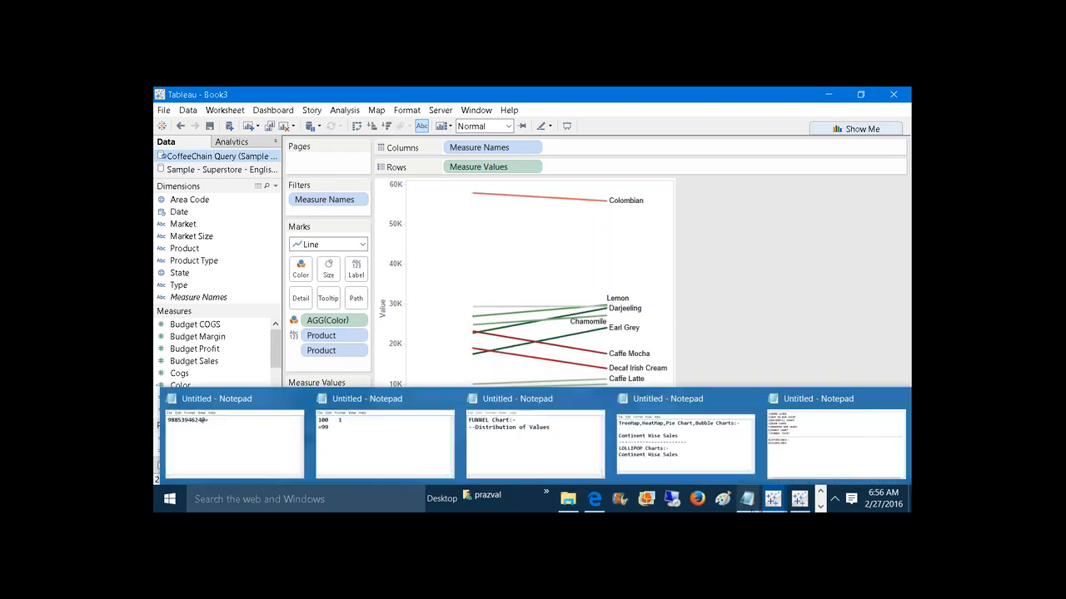
click(775, 433)
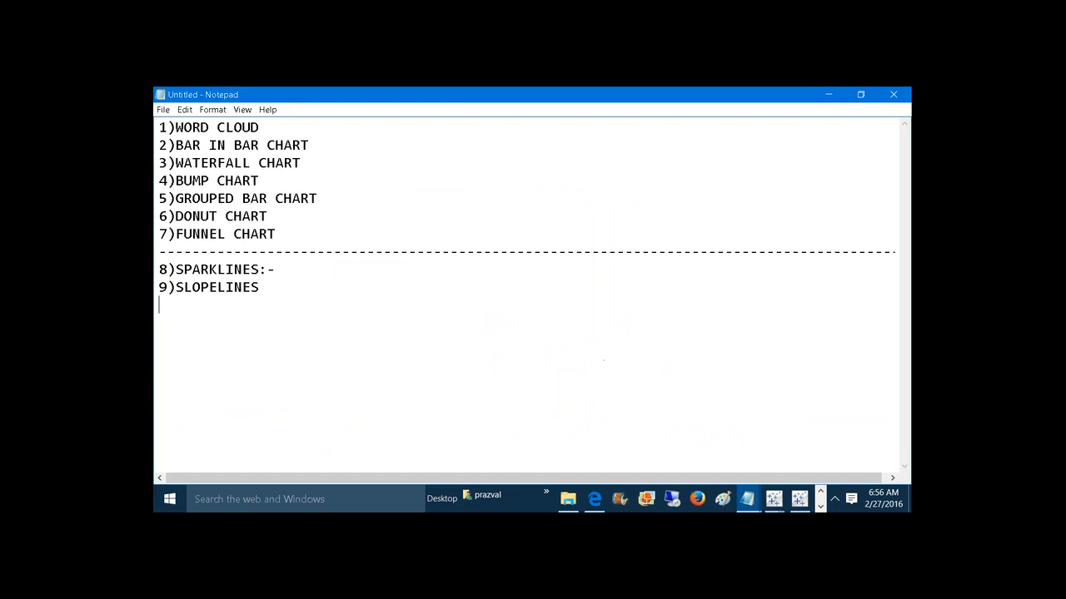
text(10)PARETO CHART)
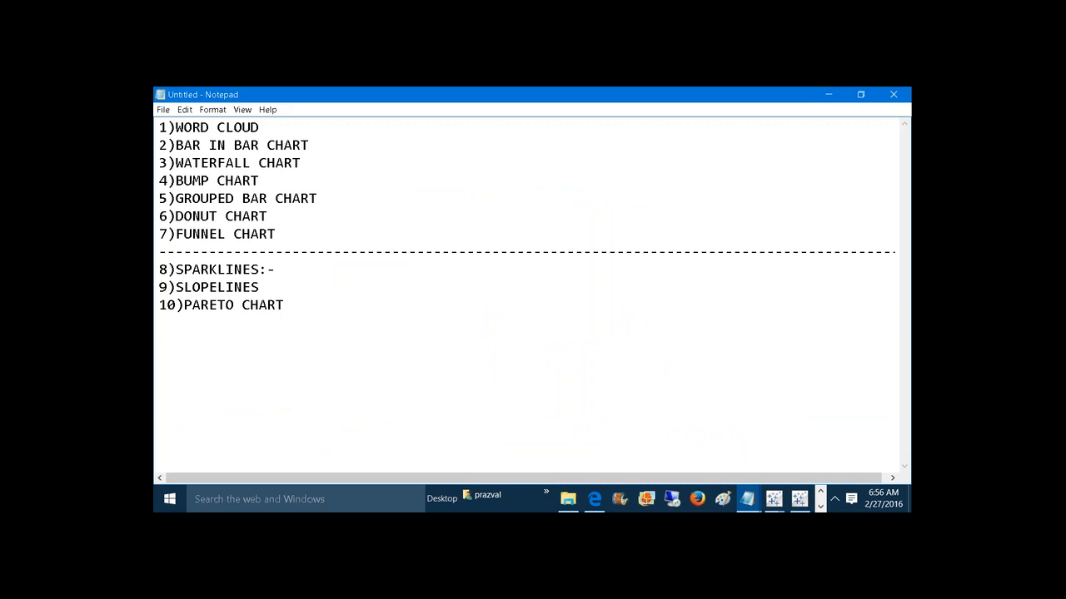
key(Return)
text(--PARETO PRINCIPLE)
key(Return)
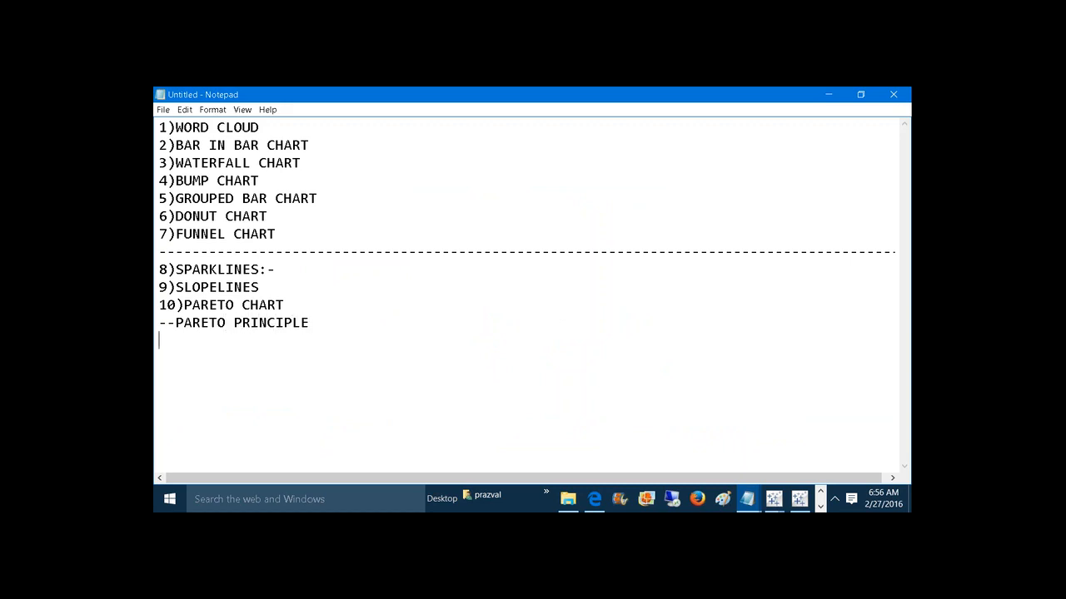
Add the notes "---80:20 Rule" and "80% of Outcomes = 20% of Inputs" below the Pareto principle line
text(---80:20 Rule)
key(Return)
key(Return)
text(80%)
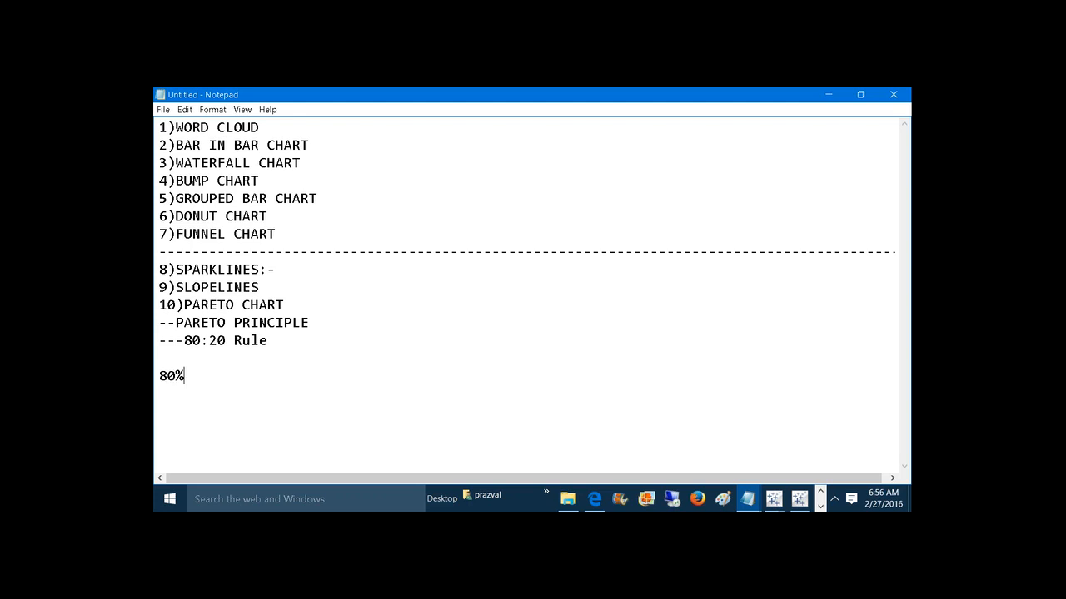
text( of Outcomes = 20)
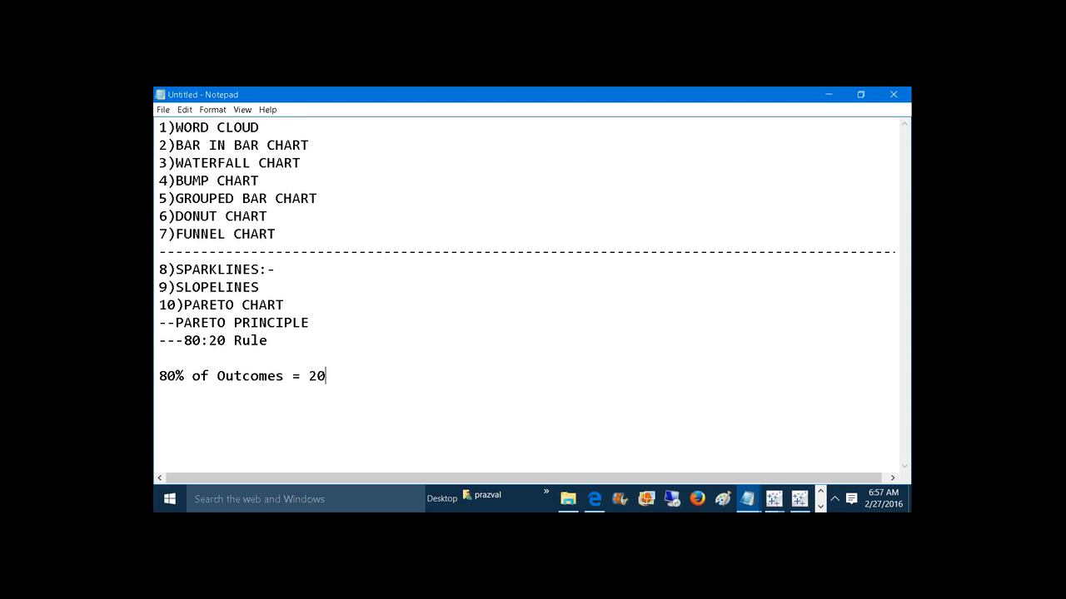
text(% of )
text(Inputs)
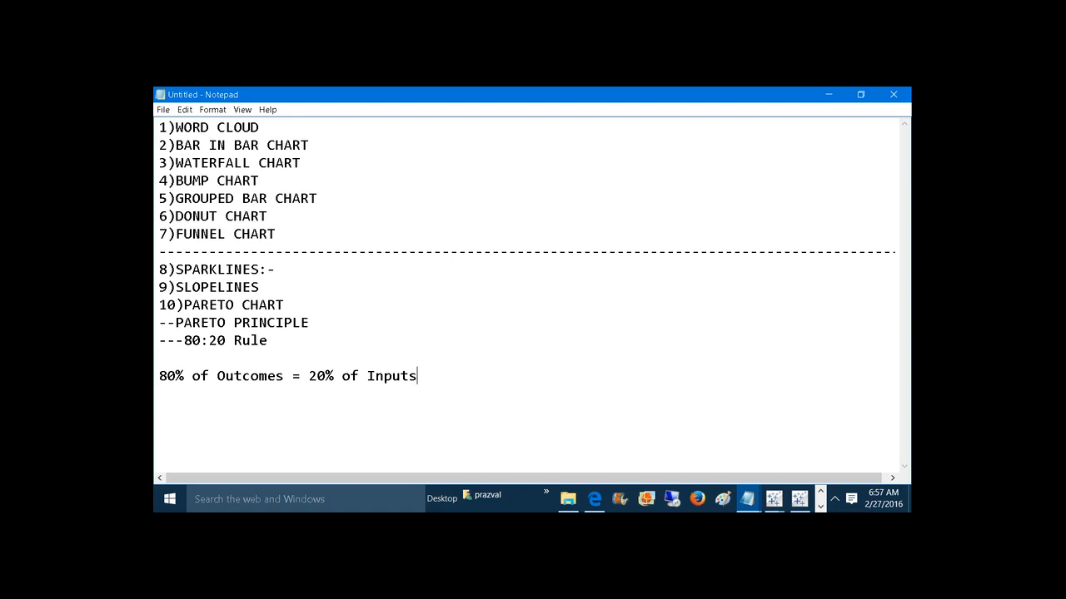
Add the example "-->Customer wise sales" with the line "80% Sales --- 20% of Customers"
key(Return)
text(-->Customer wise sales)
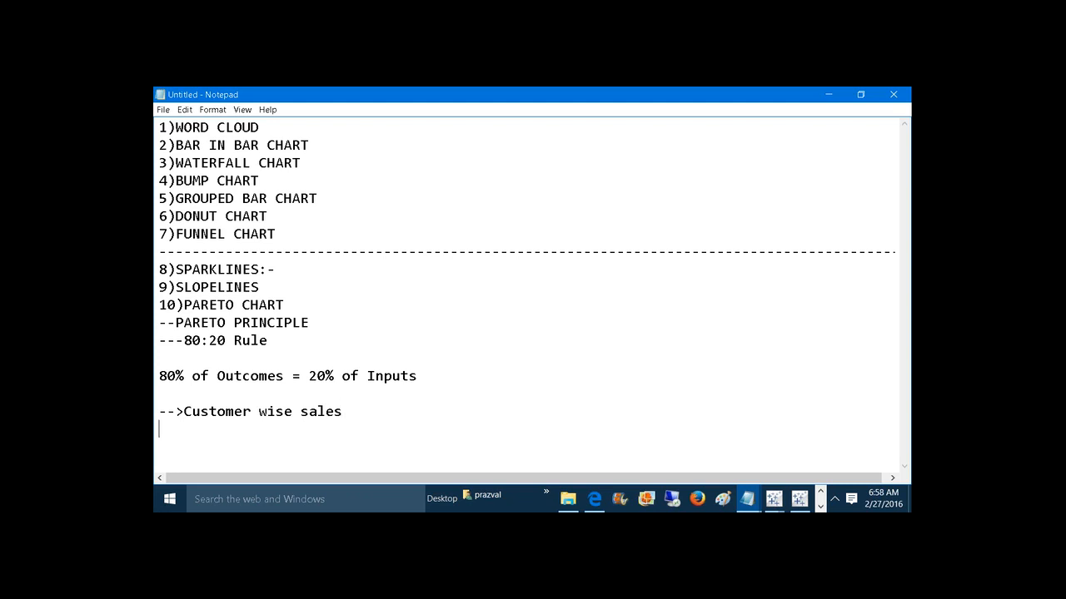
key(Return)
text(80% Sales  ---  20% )
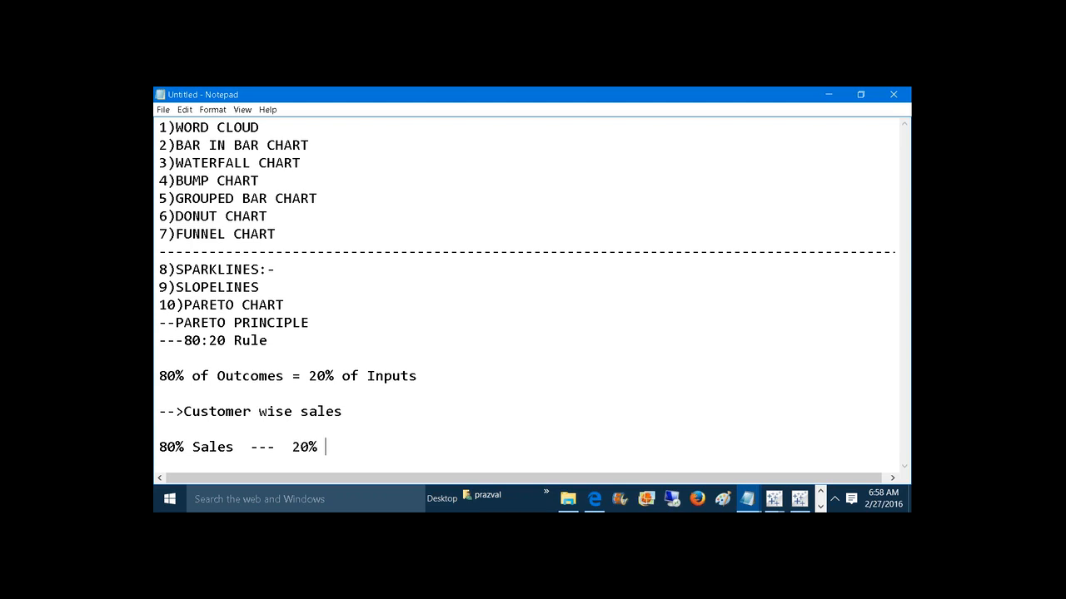
text(of Customers)
Switch back to Tableau and add a new worksheet using the Sample - Superstore data source
mouse_move(773, 500)
click(808, 440)
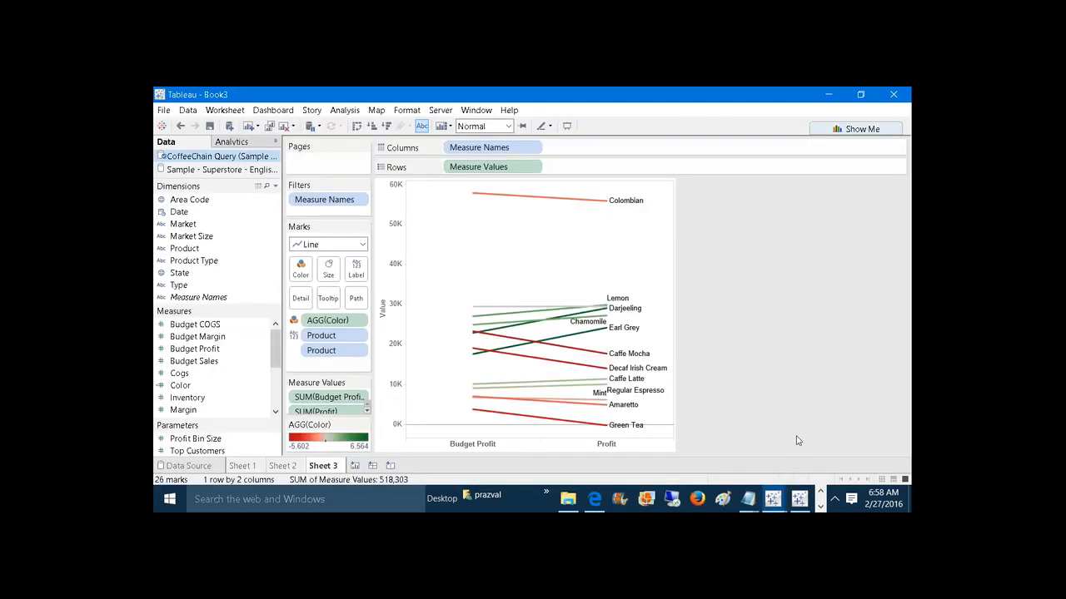
click(355, 467)
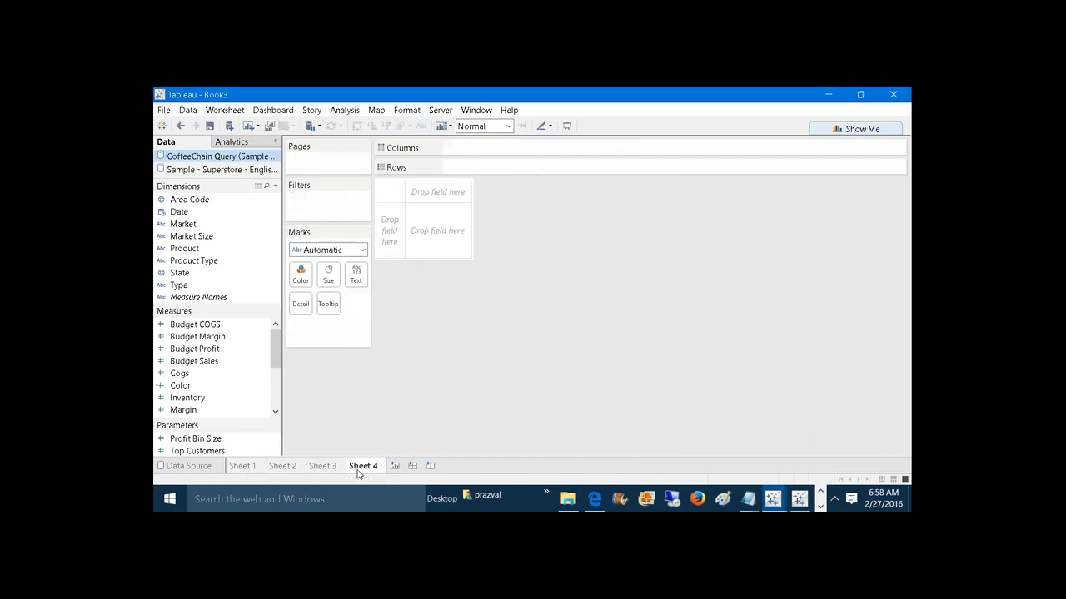
click(221, 170)
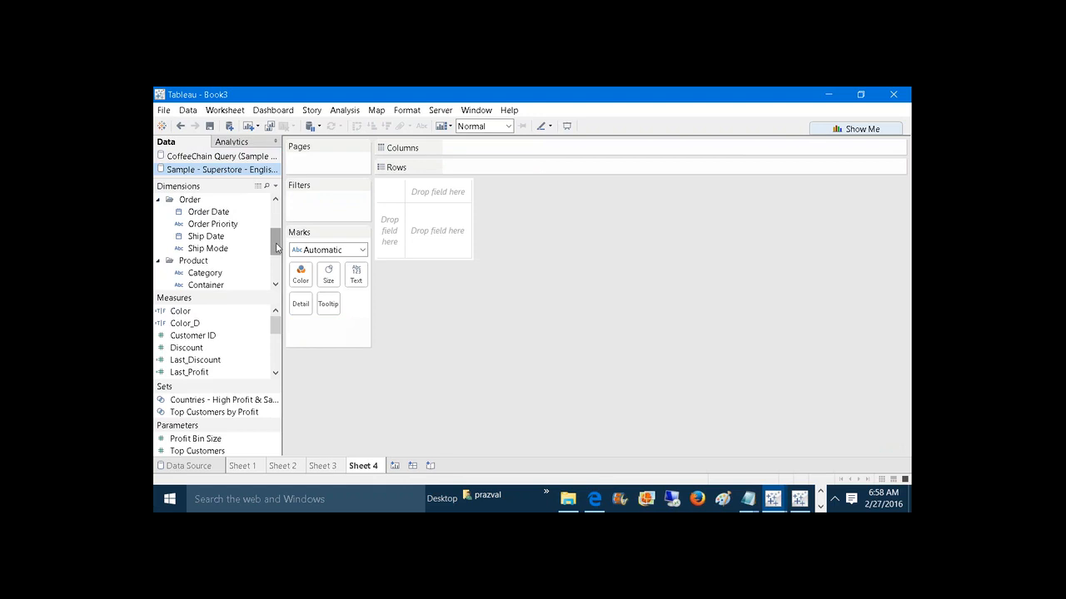
Plot Sales per customer with Customer Name on Columns and SUM(Sales) on Rows
drag(276, 247, 489, 154)
click(490, 285)
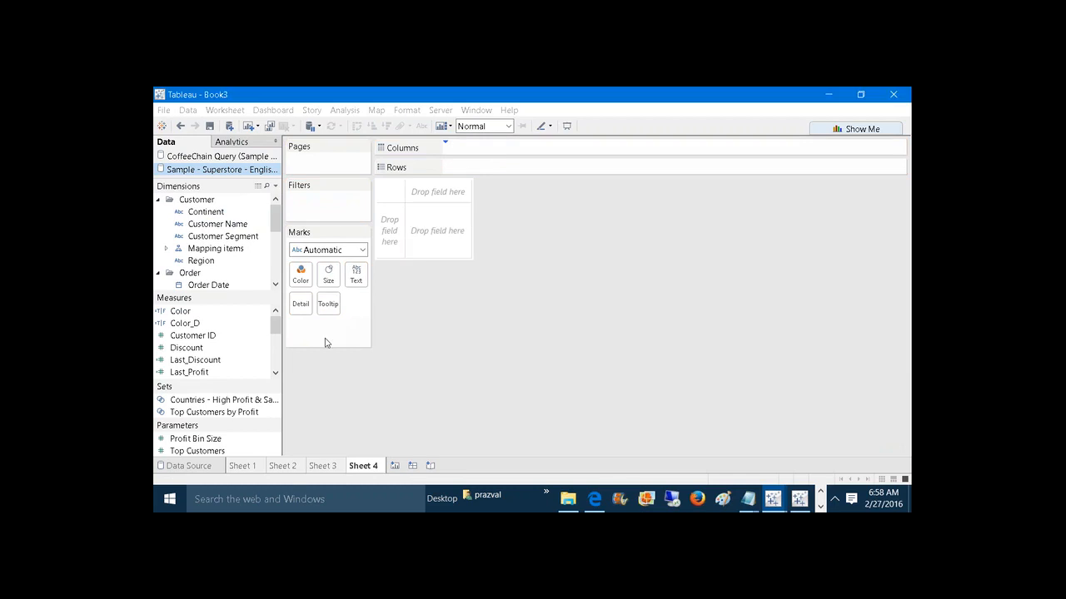
drag(275, 329, 446, 167)
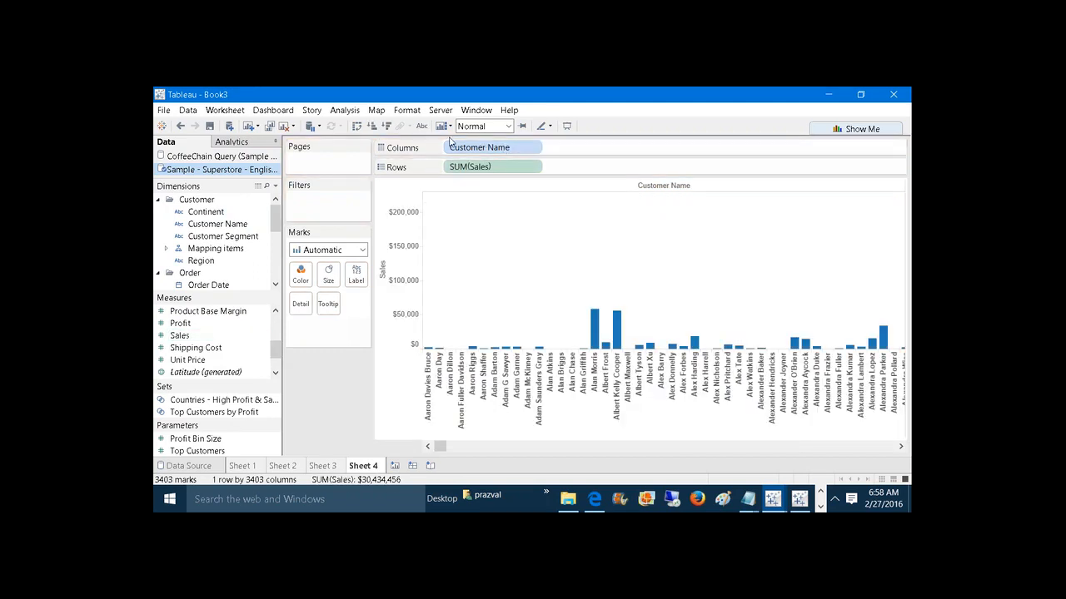
Sort the customers by descending sales and fit the chart to Entire View
click(387, 128)
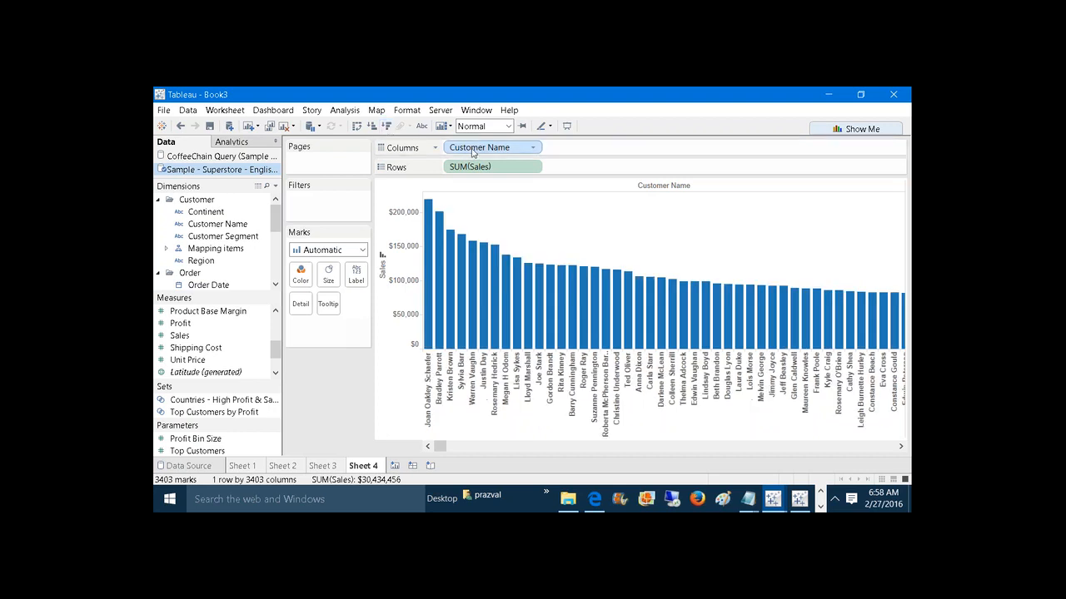
click(508, 126)
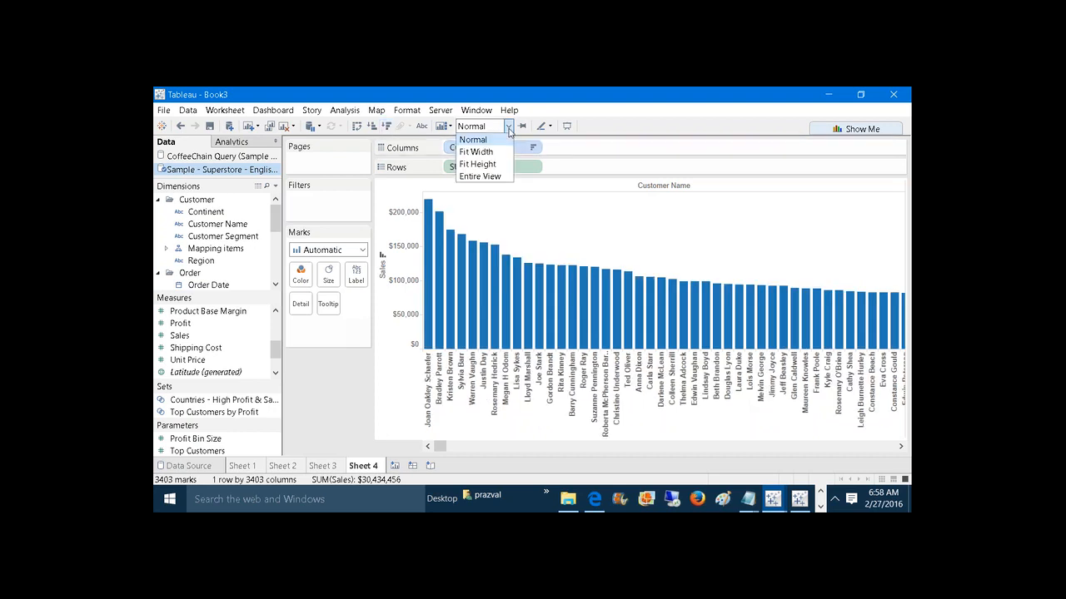
click(488, 176)
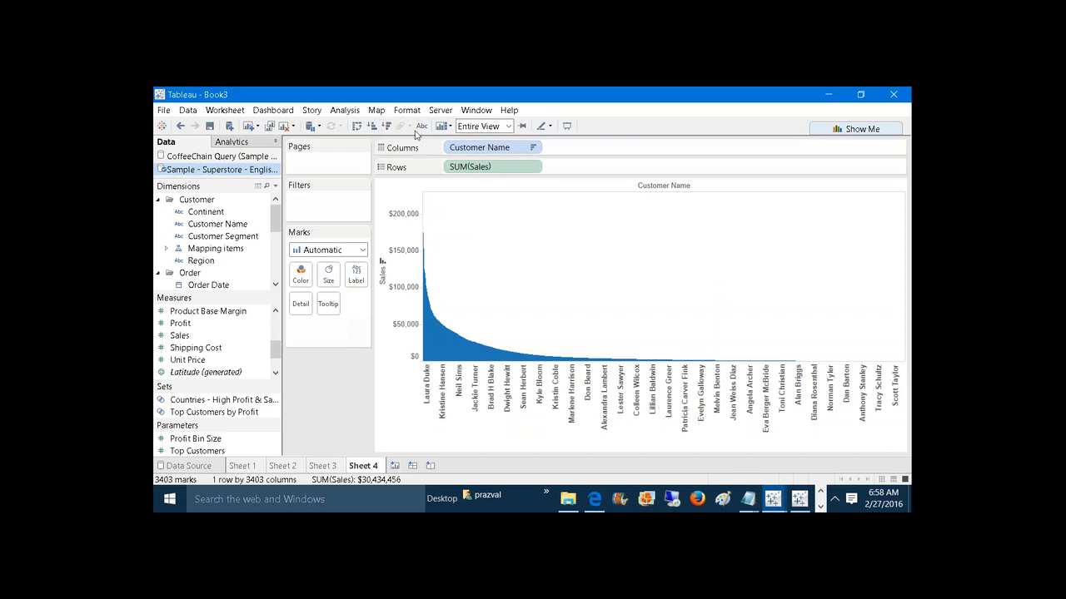
Apply a Running Total table calculation to SUM(Sales) along Table (Across), with Percent of Total as its secondary calculation
right_click(496, 173)
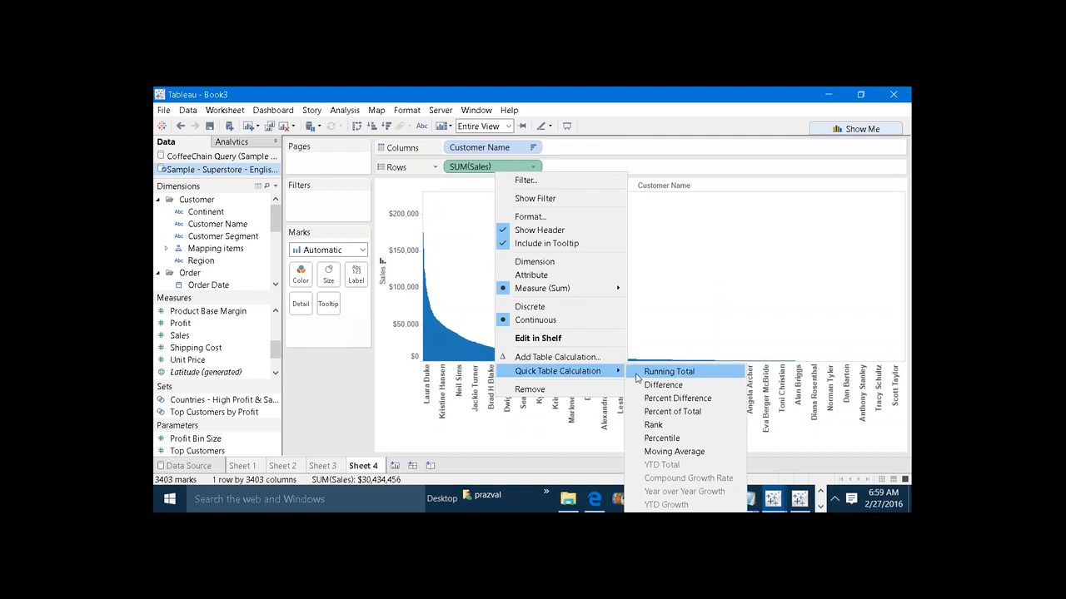
click(638, 373)
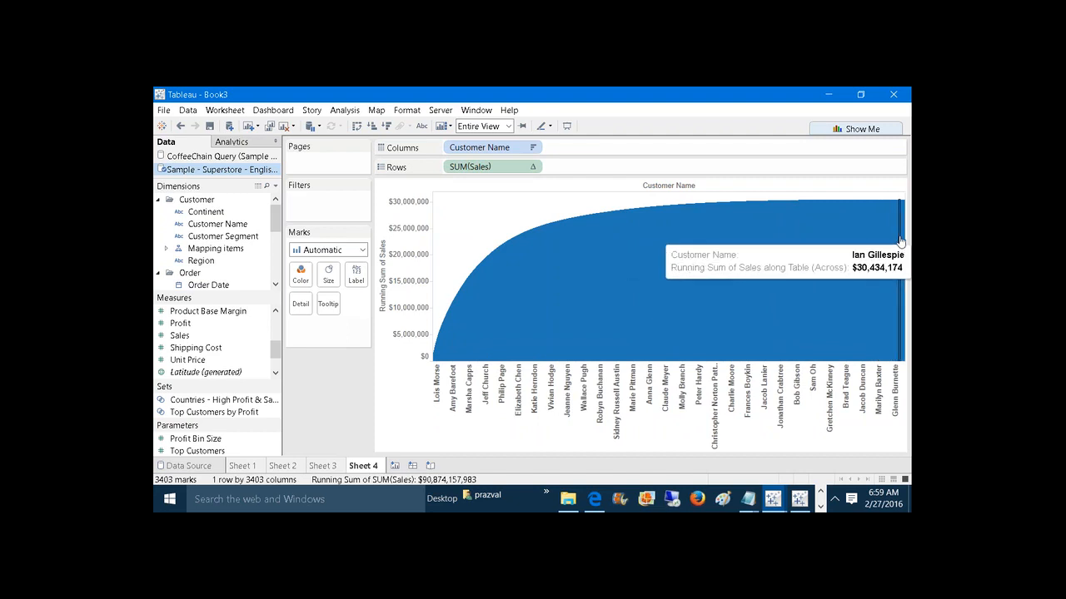
right_click(470, 167)
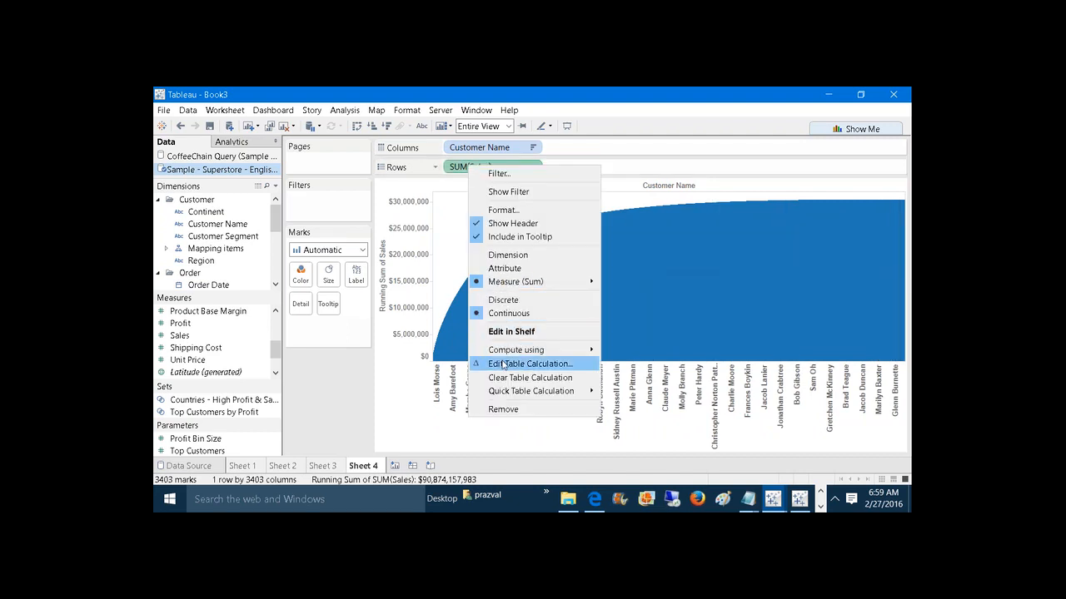
click(504, 364)
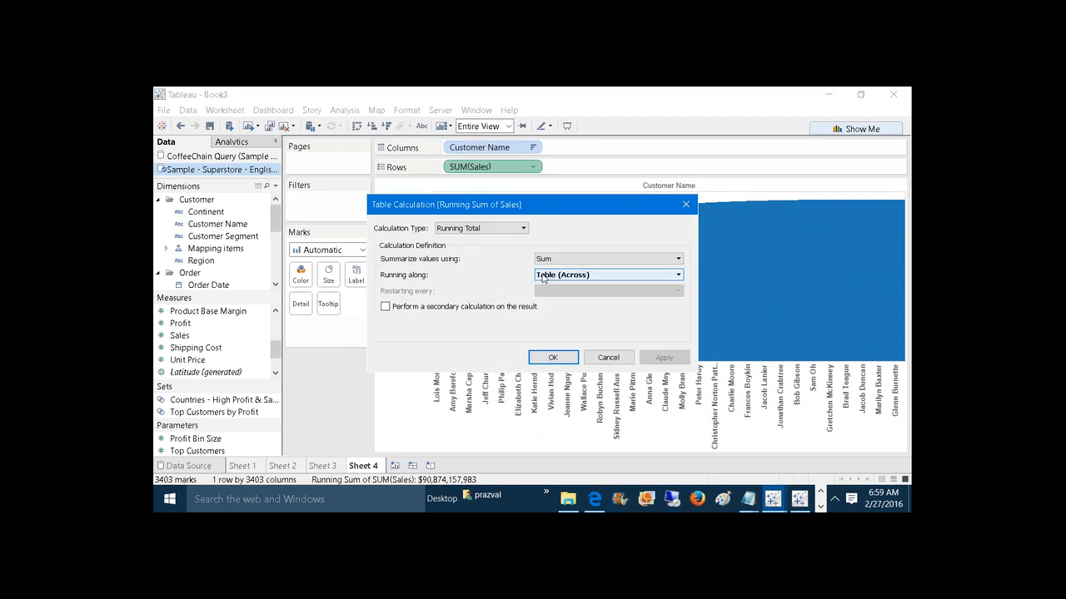
click(385, 307)
click(492, 355)
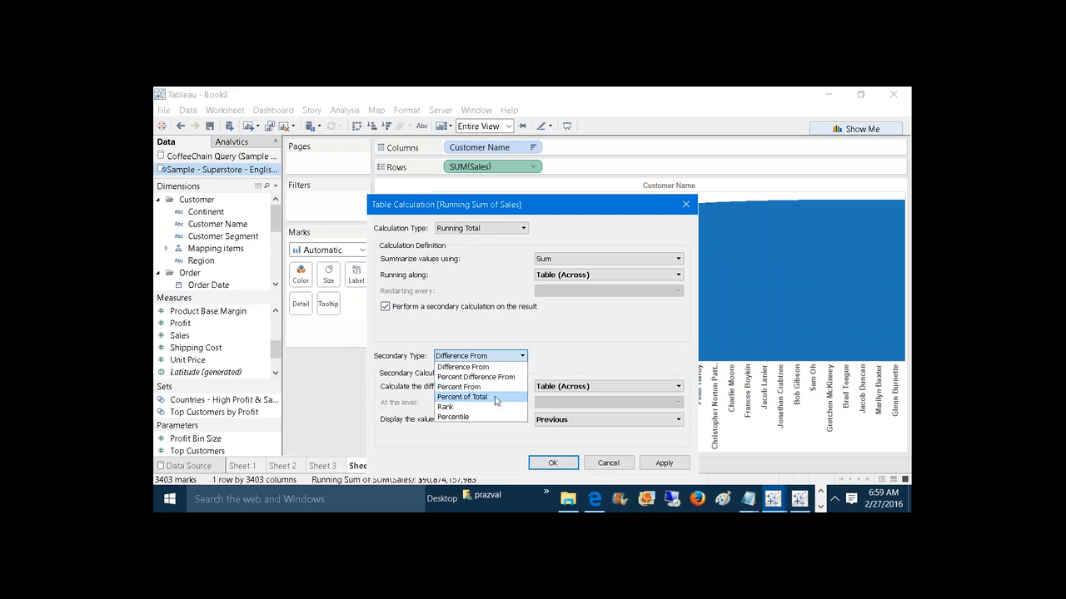
click(496, 398)
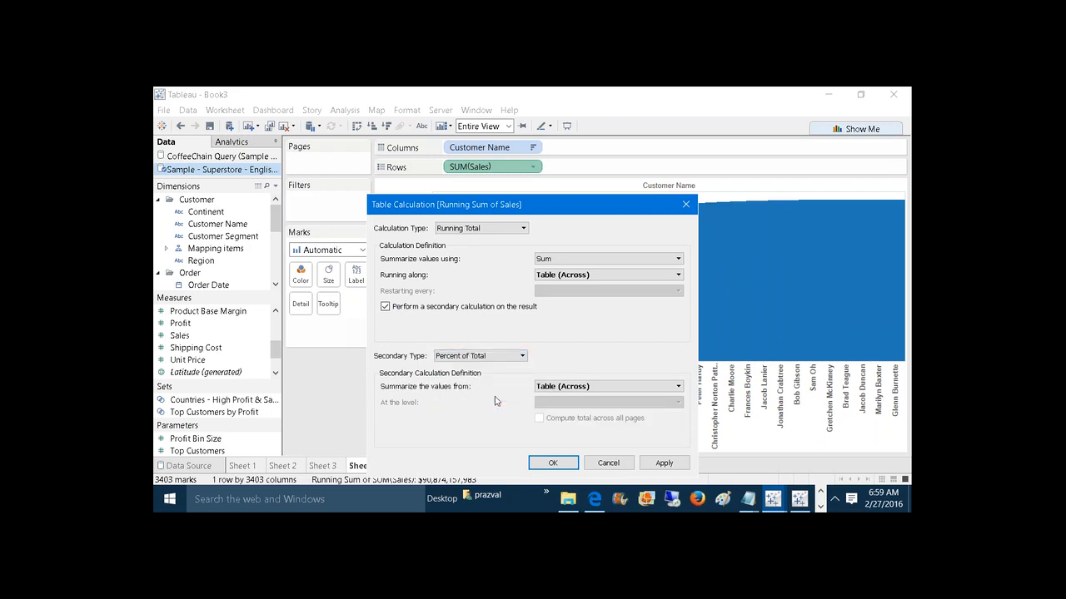
click(664, 464)
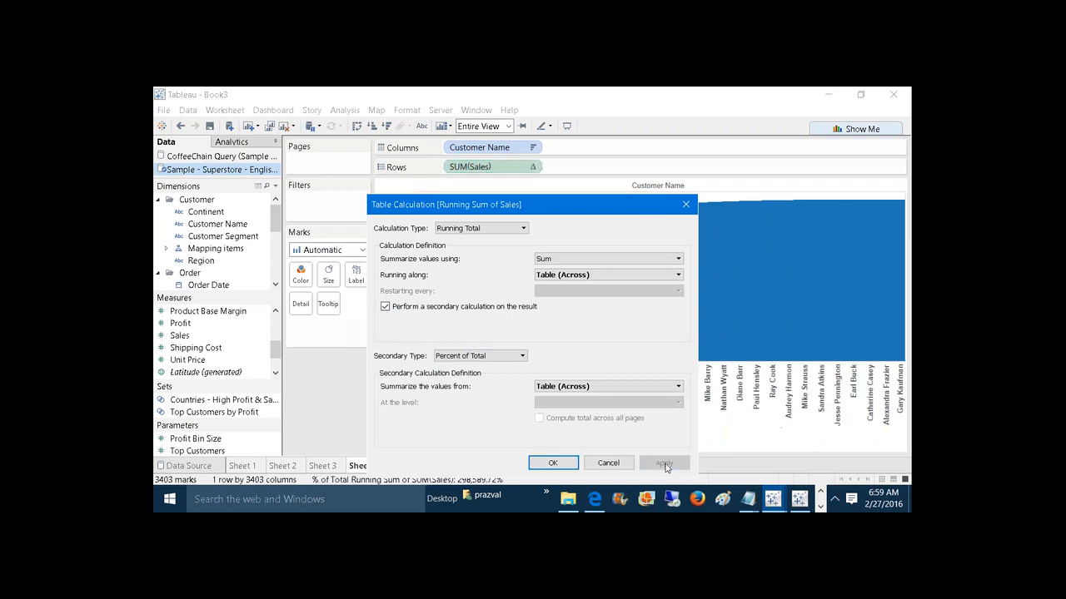
click(553, 463)
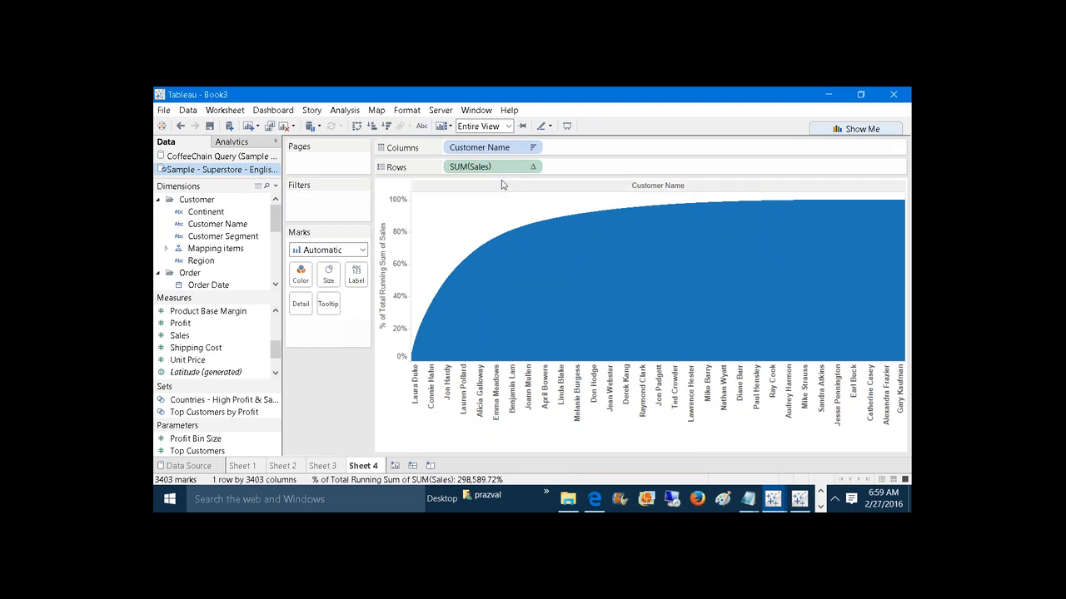
Convert Customer Name on Columns to a Count (Distinct) measure
mouse_move(498, 176)
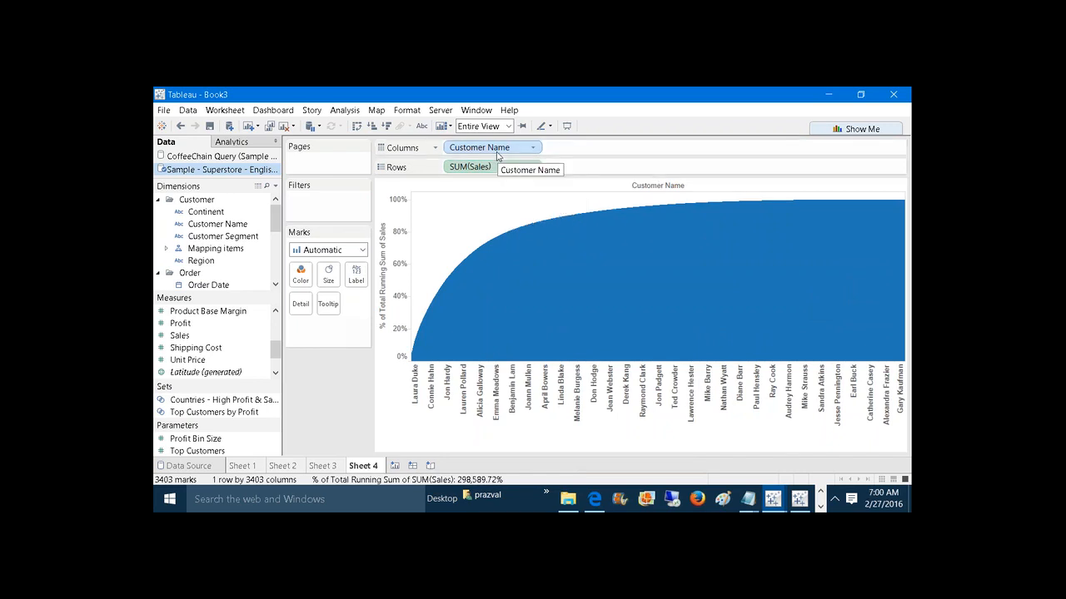
right_click(497, 155)
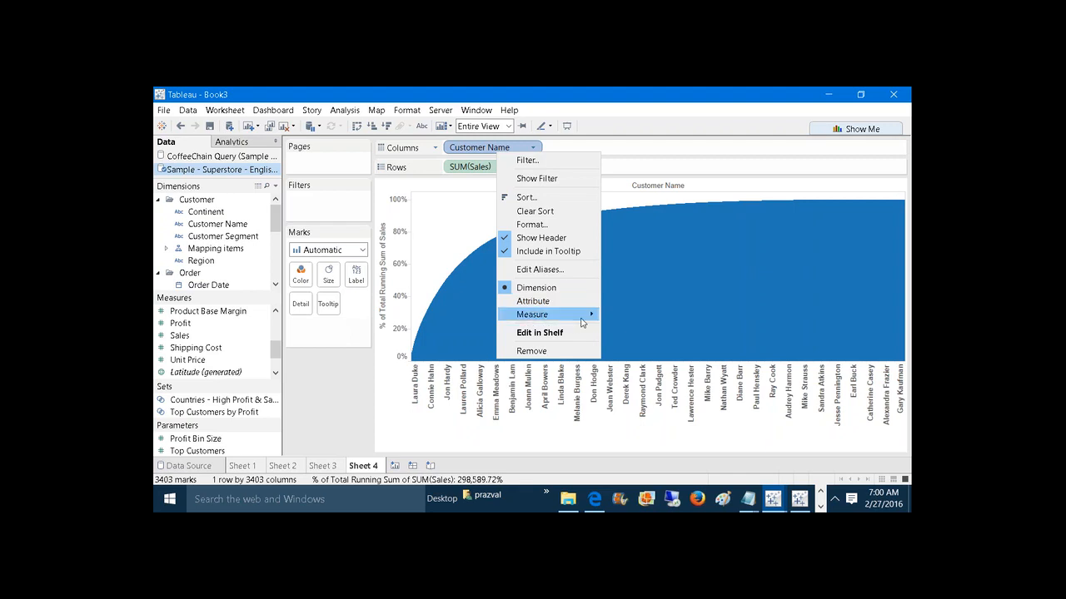
mouse_move(585, 321)
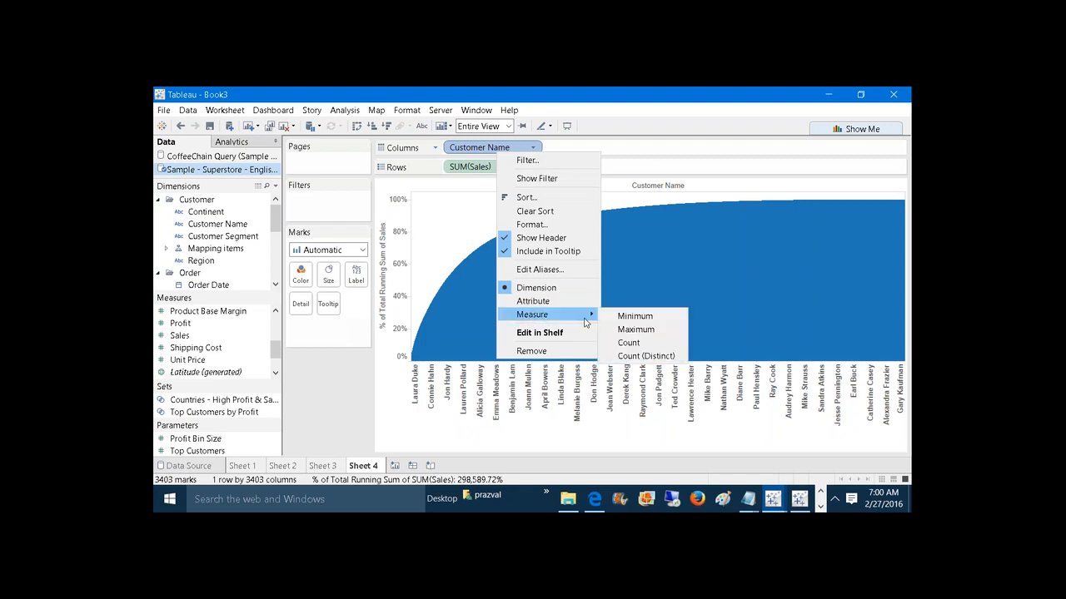
click(635, 356)
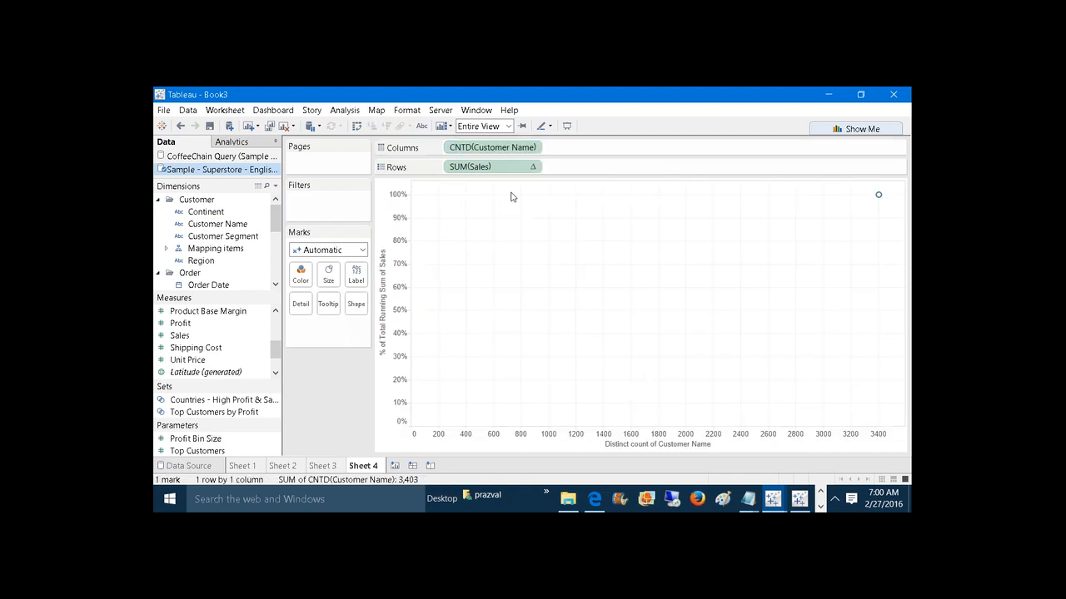
Apply a Running Total table calculation to the distinct customer count, summarized by Sum, with Percent of Total as its secondary calculation
right_click(505, 149)
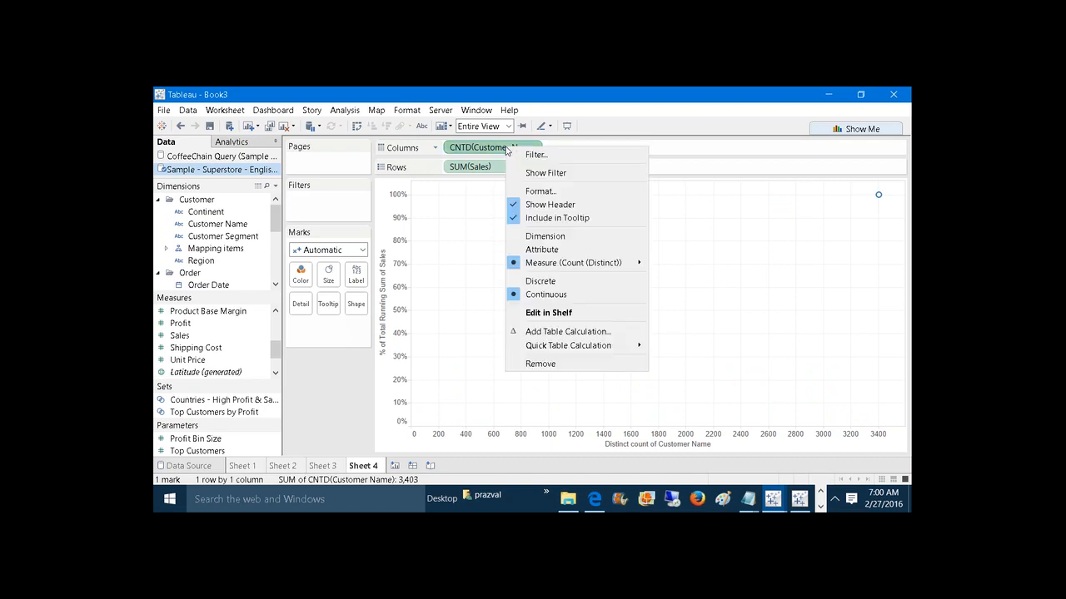
click(576, 335)
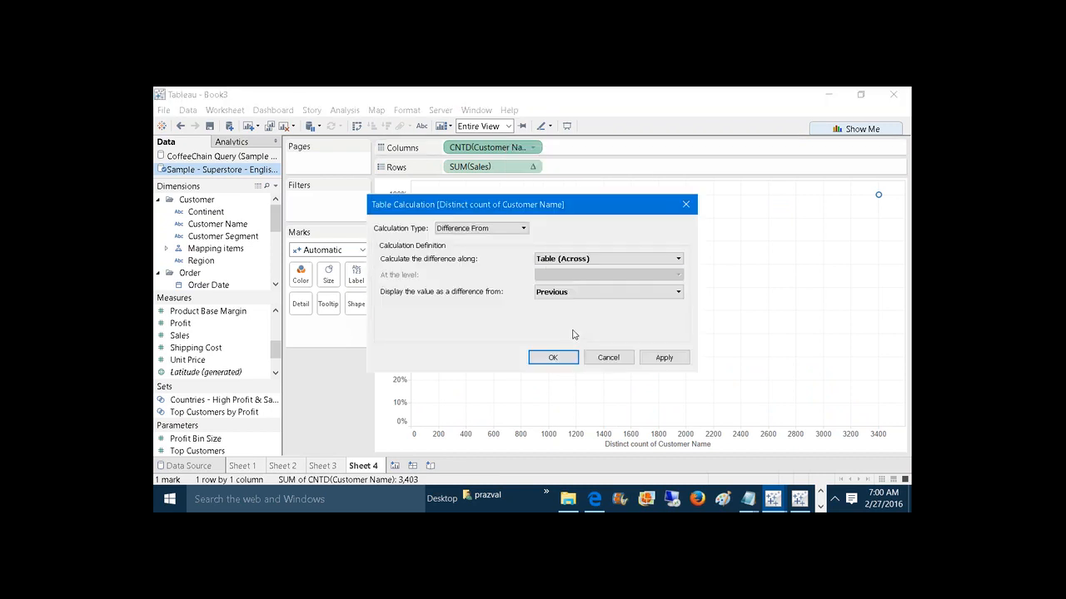
click(522, 229)
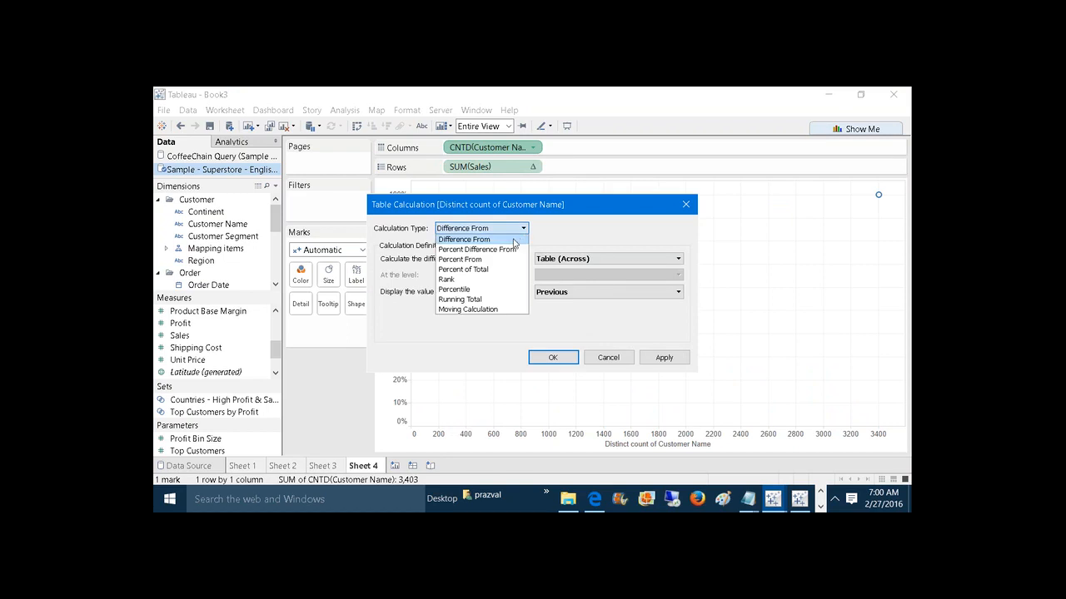
click(491, 299)
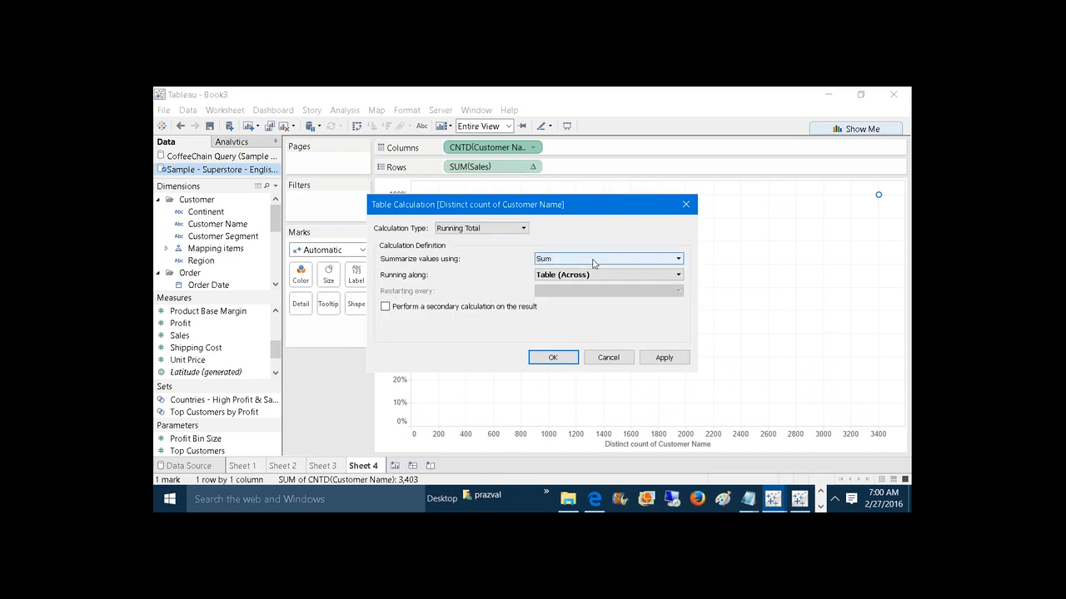
click(502, 308)
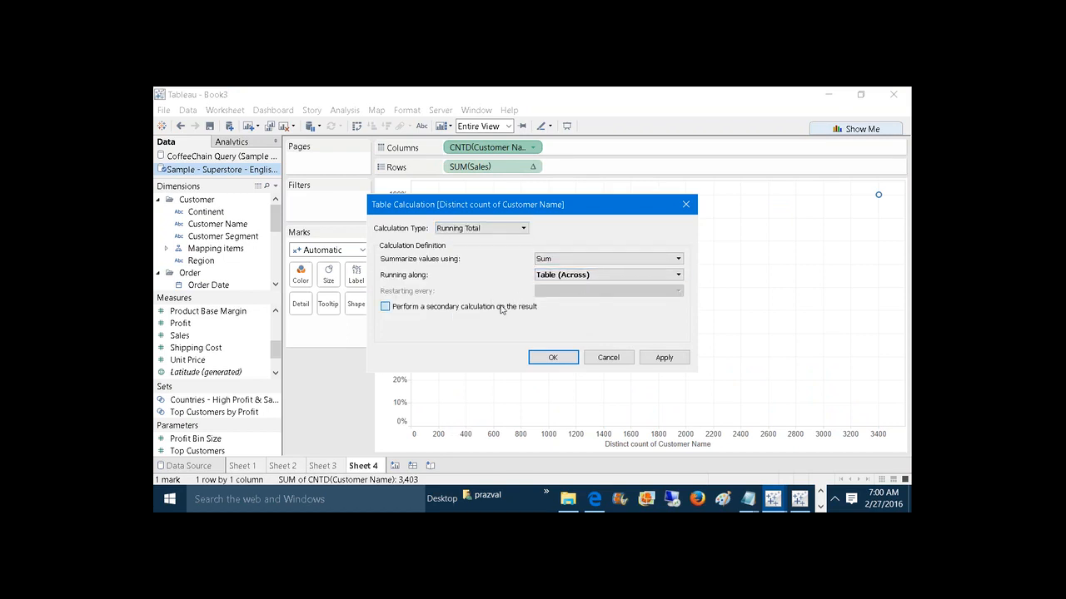
click(513, 356)
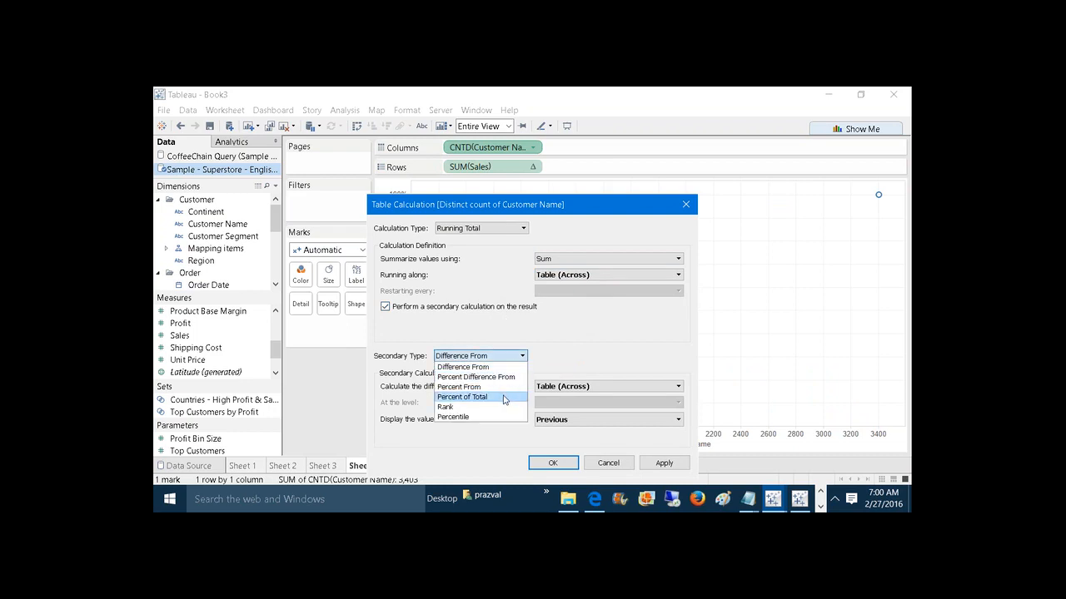
click(507, 397)
click(648, 464)
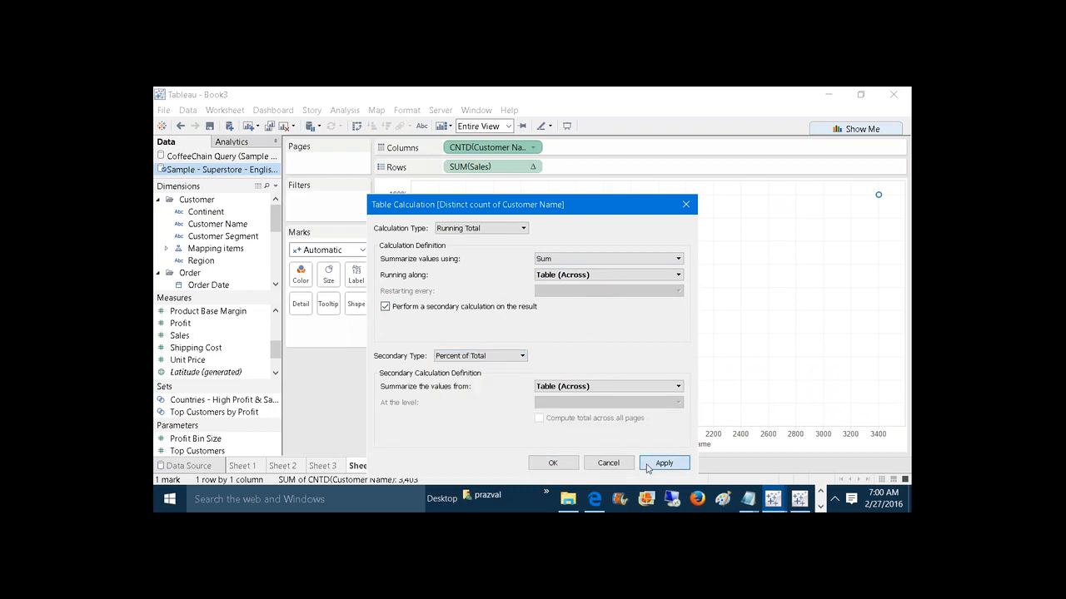
click(561, 463)
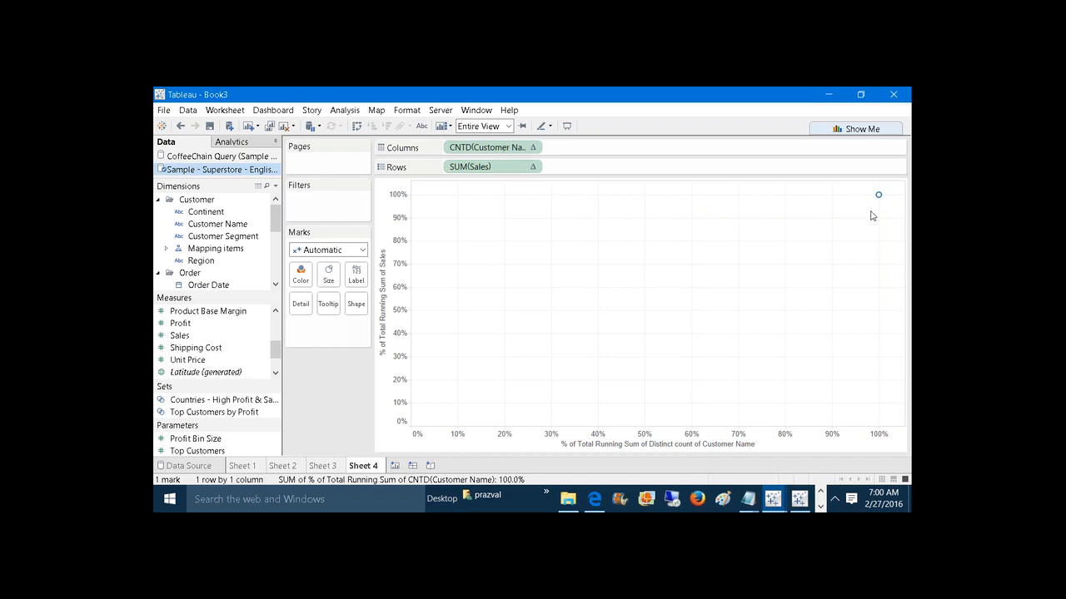
Add Customer Name to the marks as Detail and sort it in descending order by the Sum of Sales
mouse_move(879, 201)
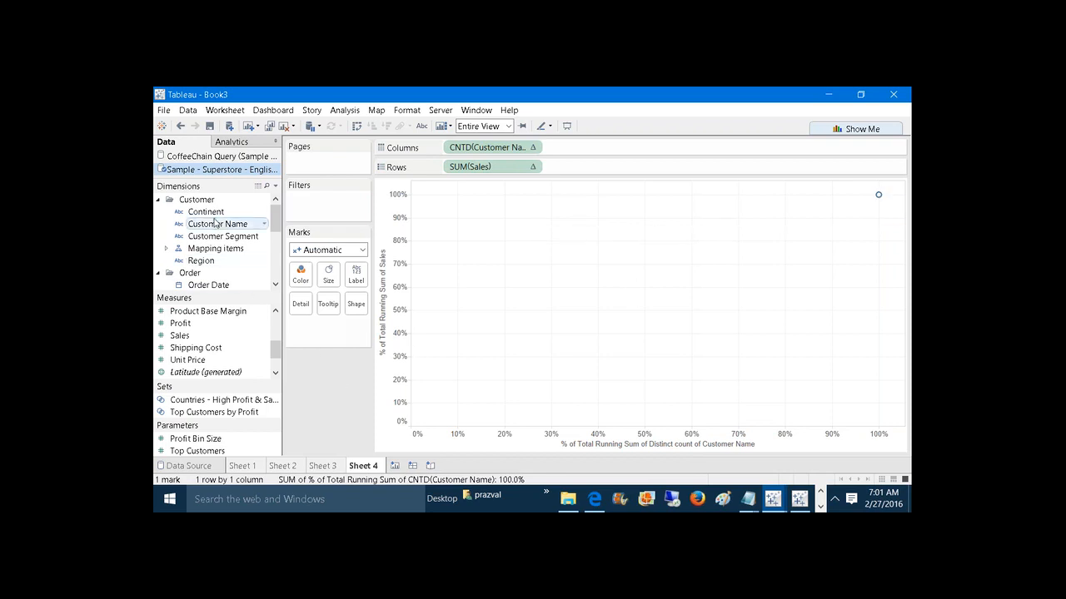
drag(215, 223, 302, 305)
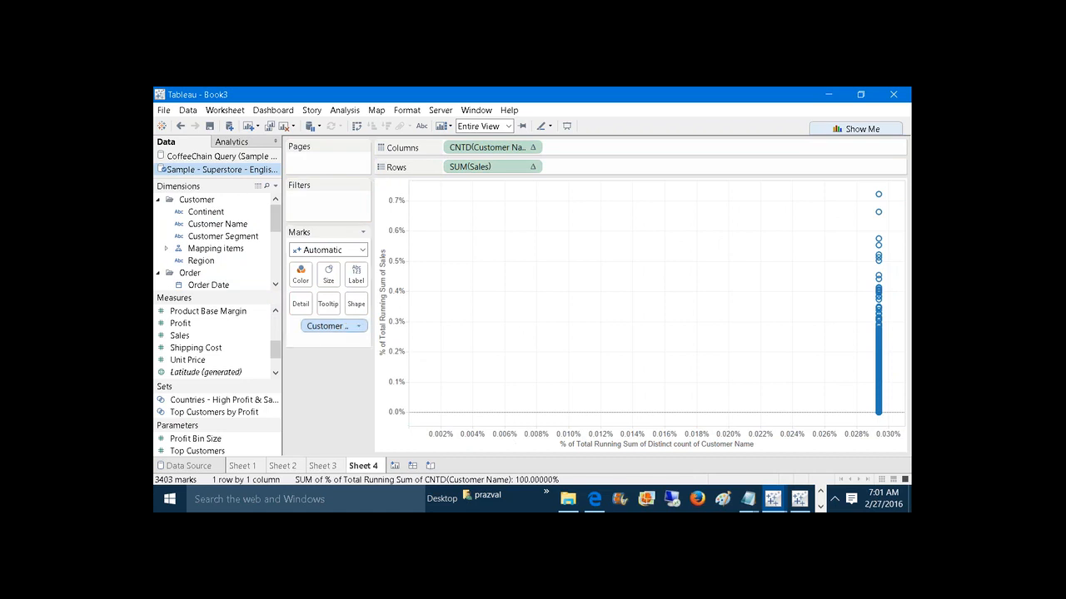
right_click(322, 330)
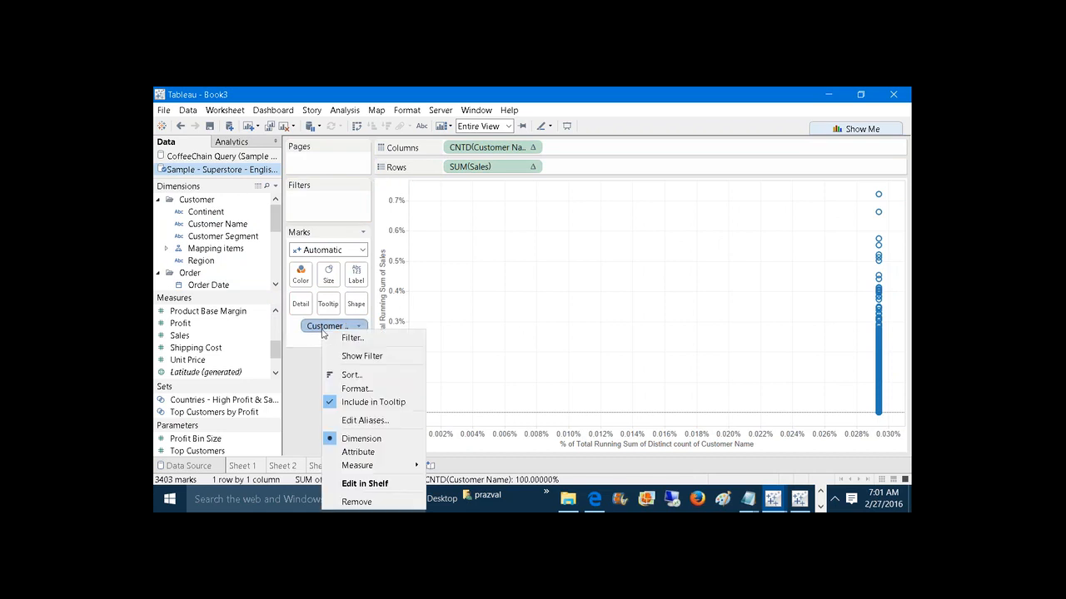
click(352, 375)
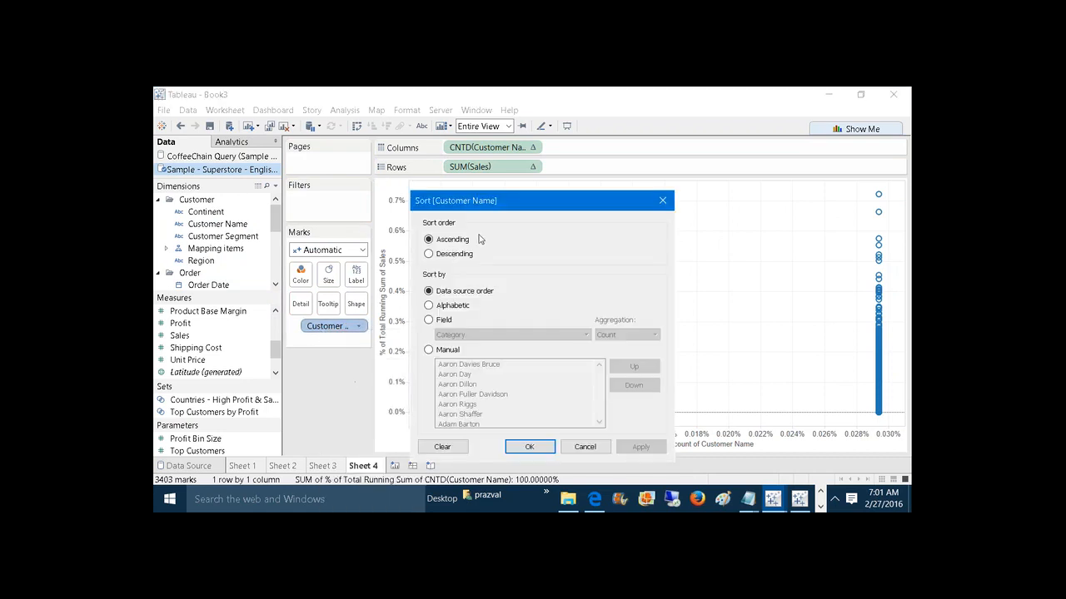
click(464, 256)
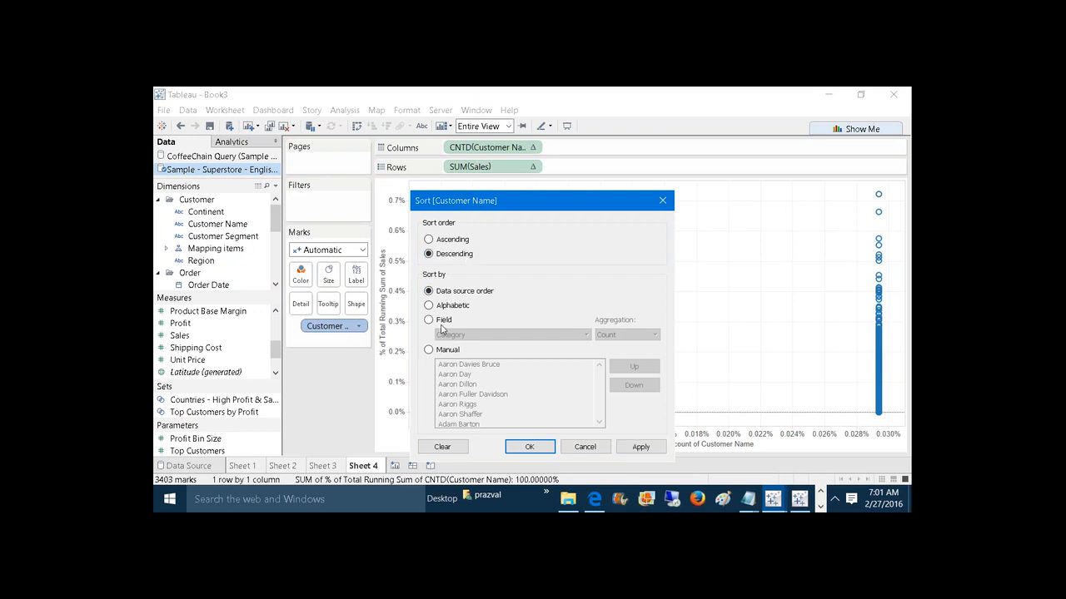
click(443, 321)
click(457, 333)
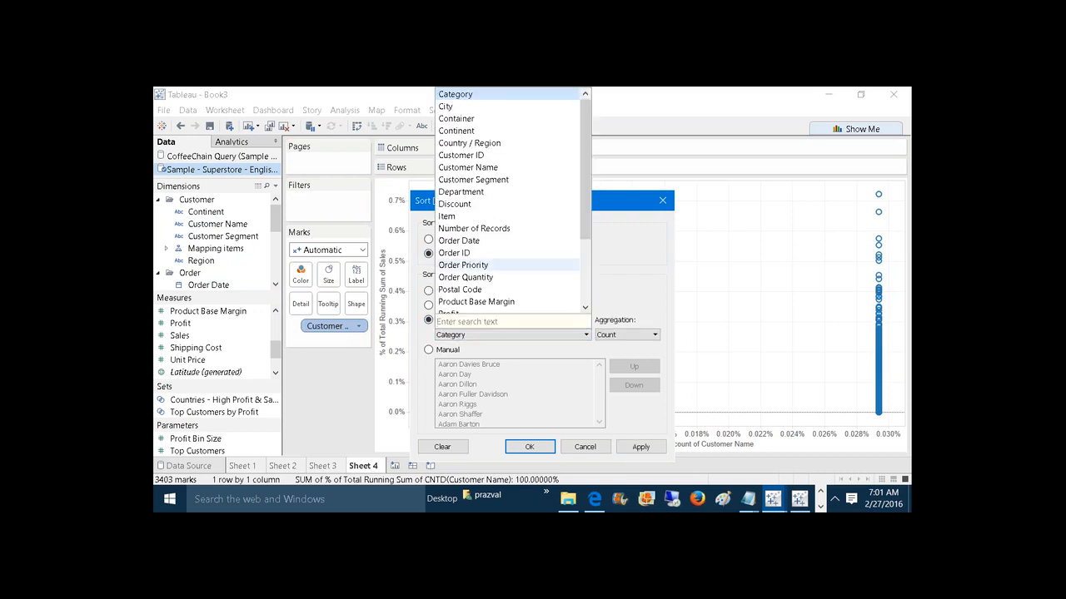
drag(583, 193, 563, 255)
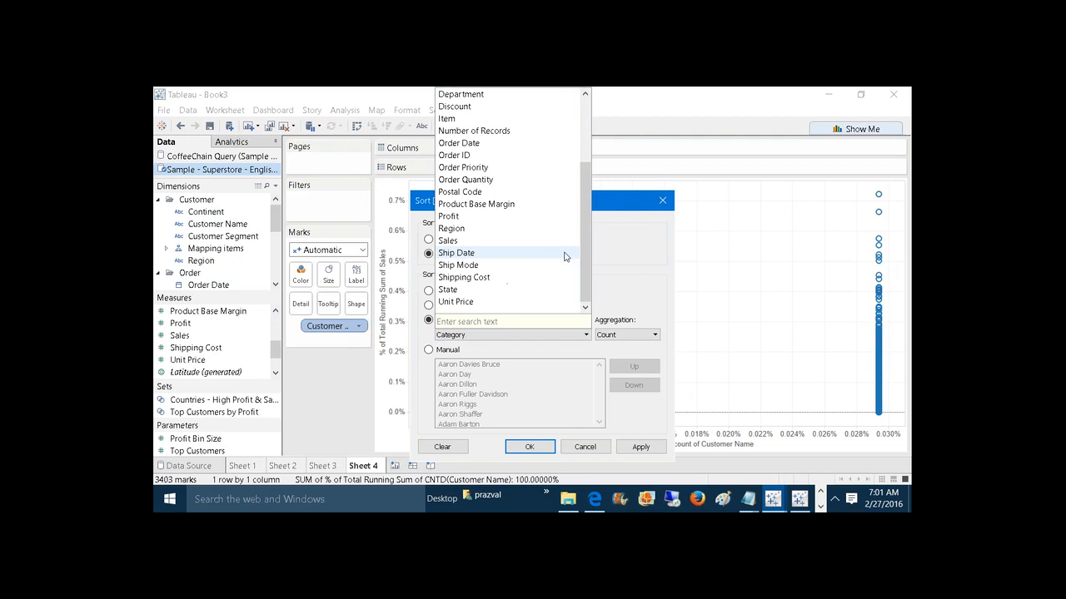
click(535, 242)
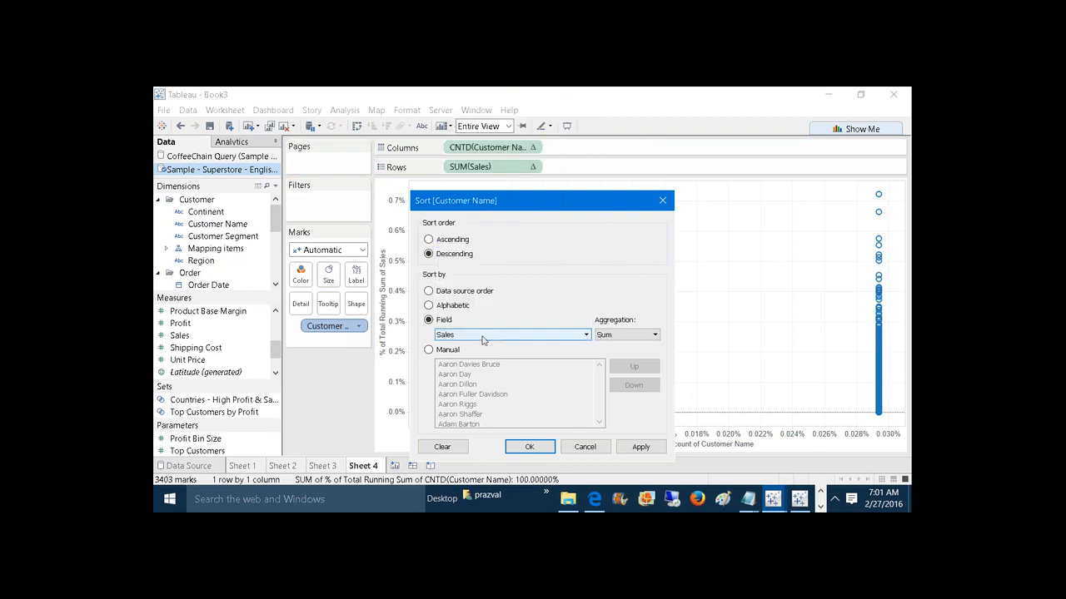
click(638, 448)
click(549, 450)
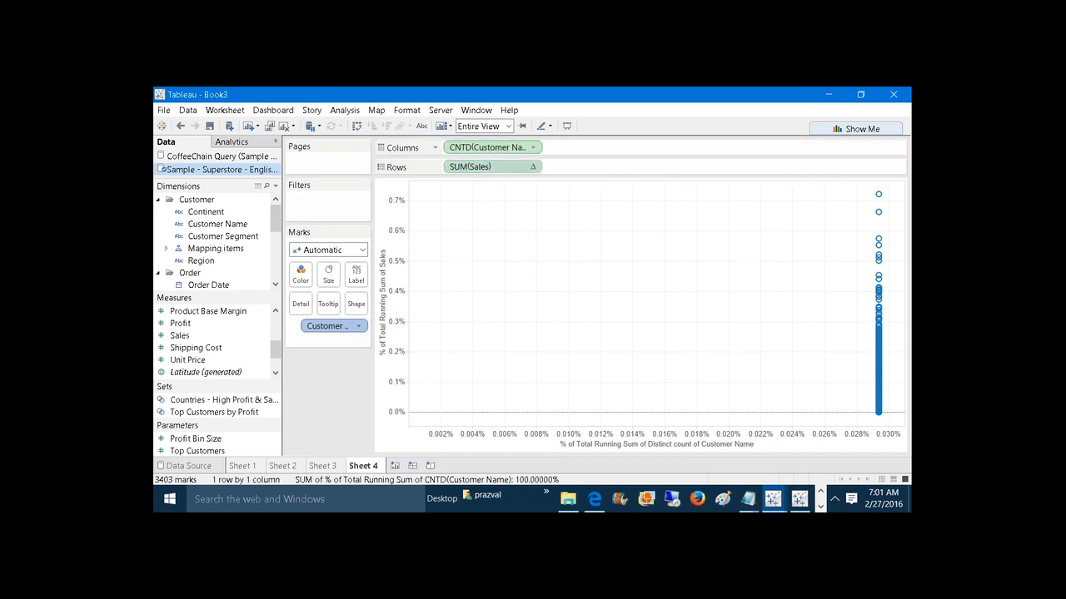
Set both the running total and the percent of total of the distinct customer count to compute along Customer Name
click(485, 154)
right_click(485, 155)
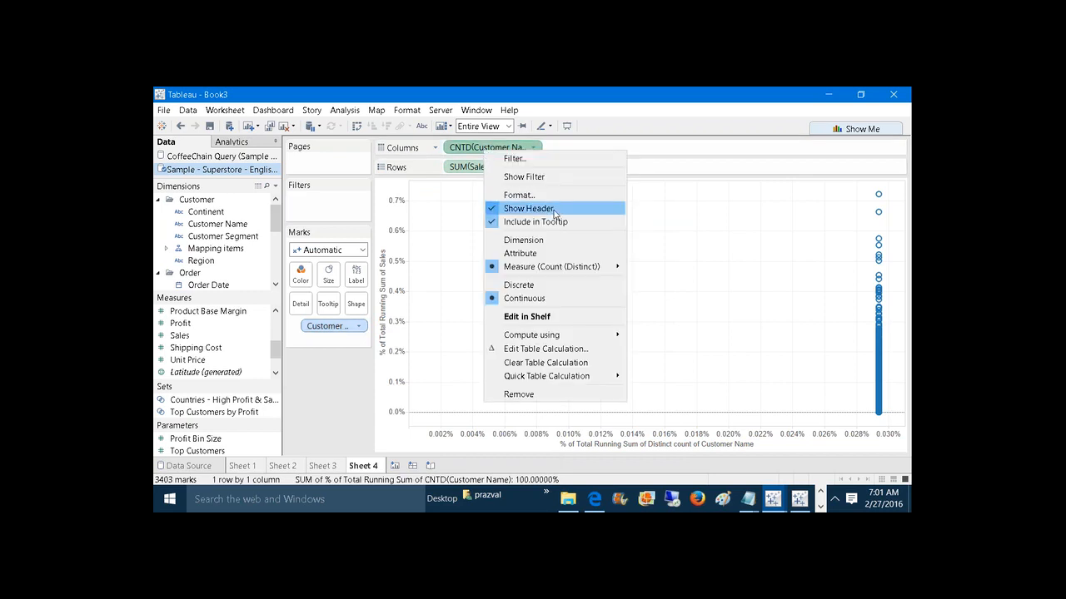
click(604, 350)
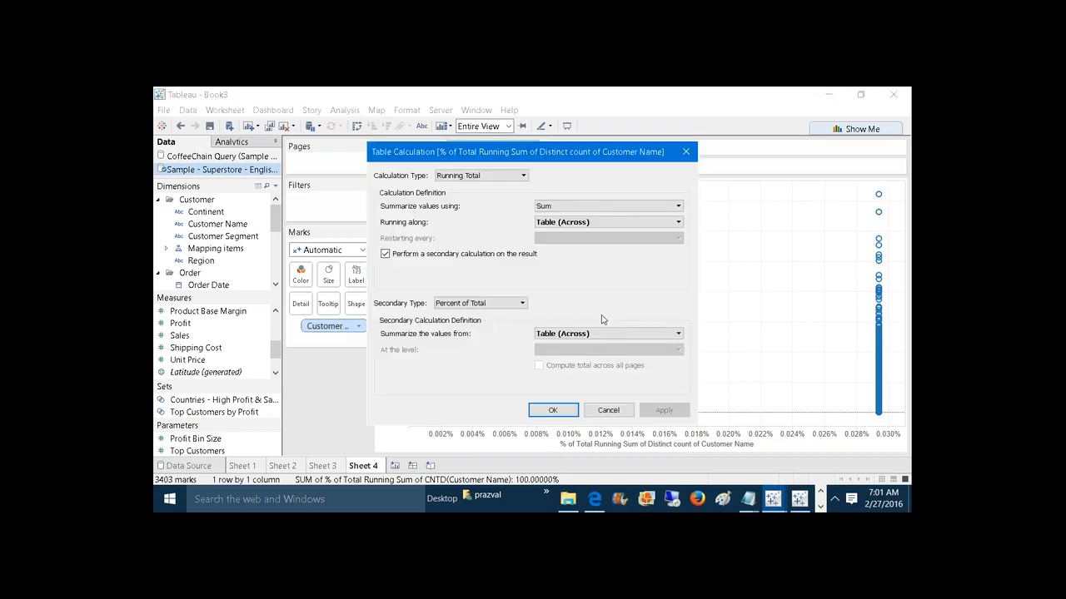
click(587, 222)
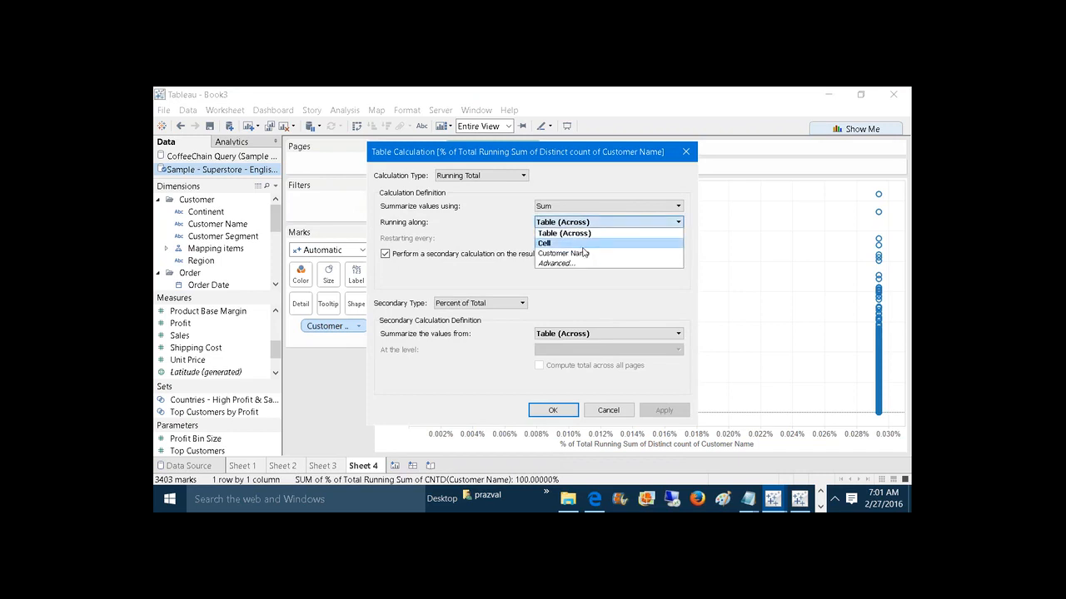
click(583, 252)
click(587, 333)
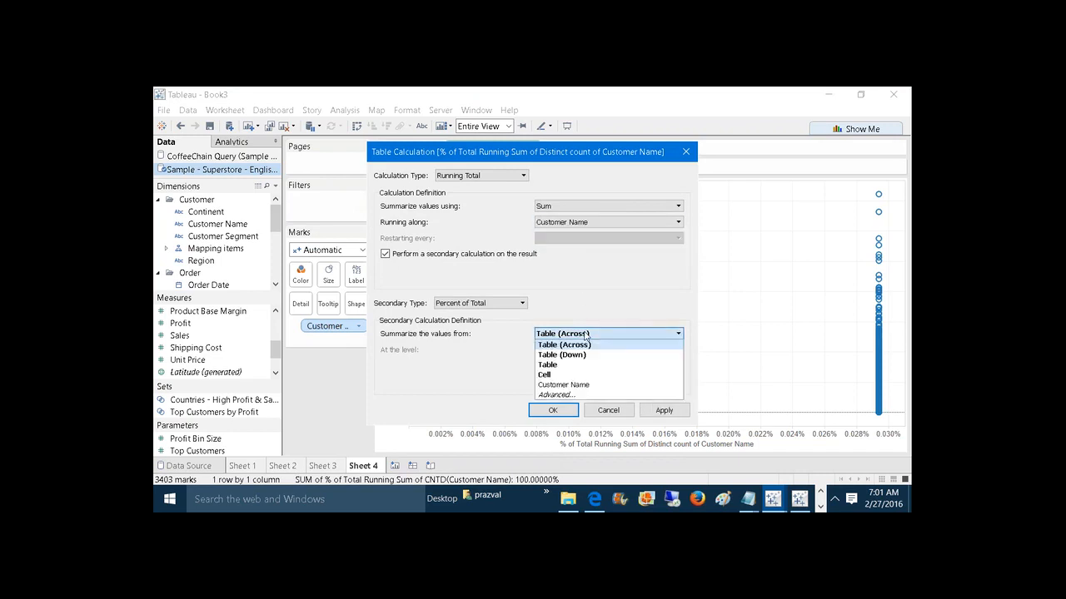
click(586, 385)
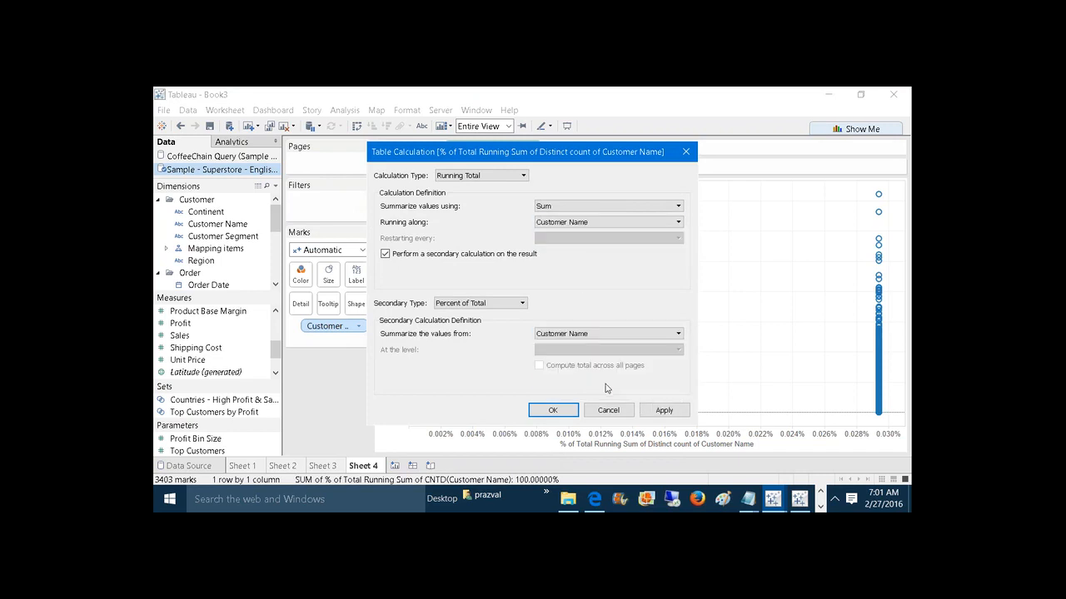
click(658, 411)
click(552, 410)
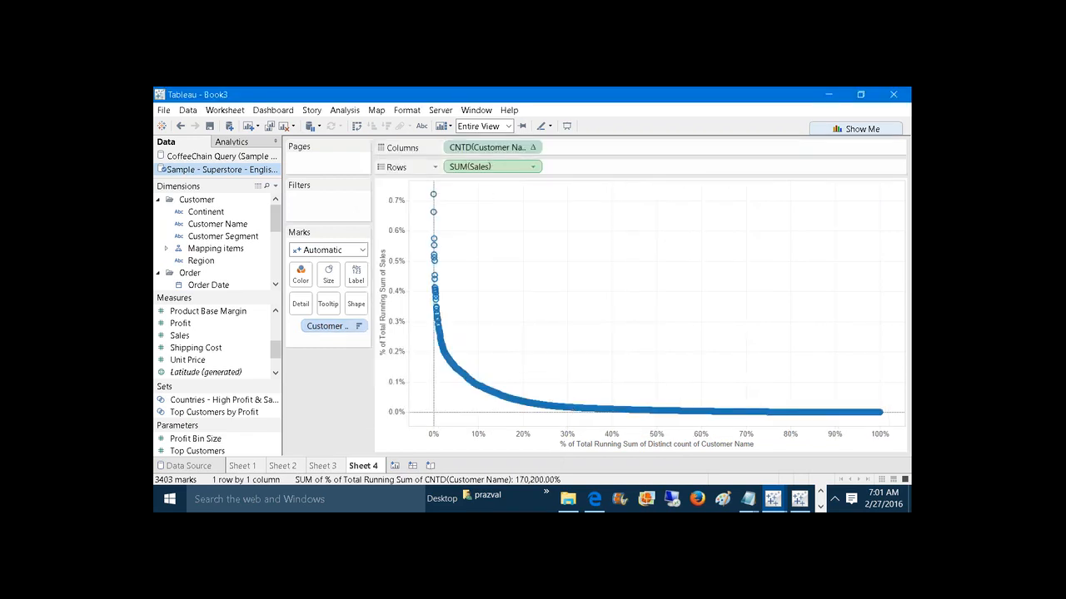
Set both the running total and the percent of total of SUM(Sales) to compute along Customer Name
right_click(480, 170)
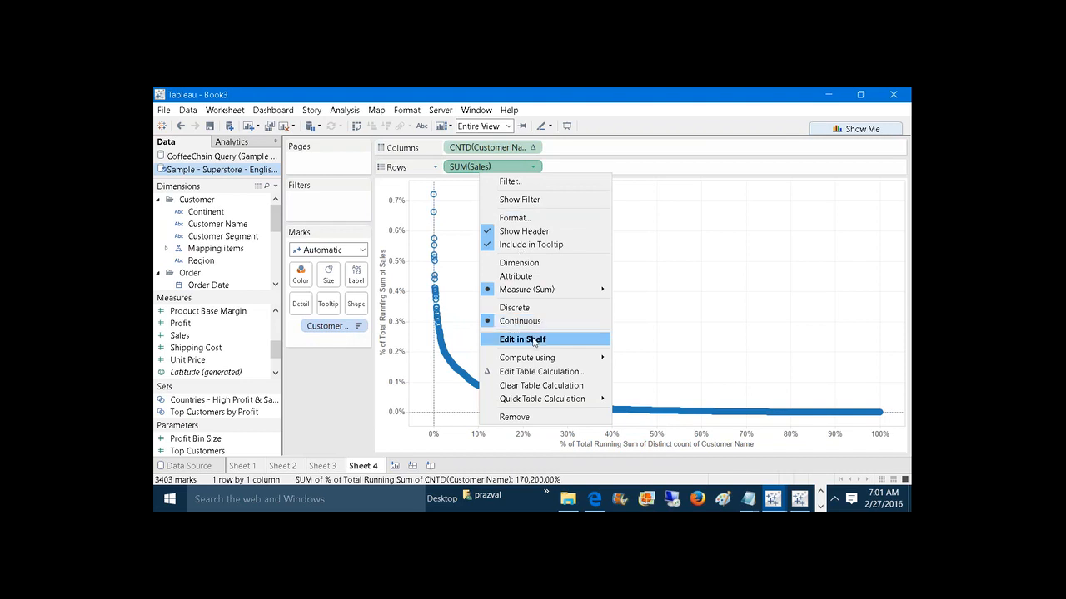
click(535, 373)
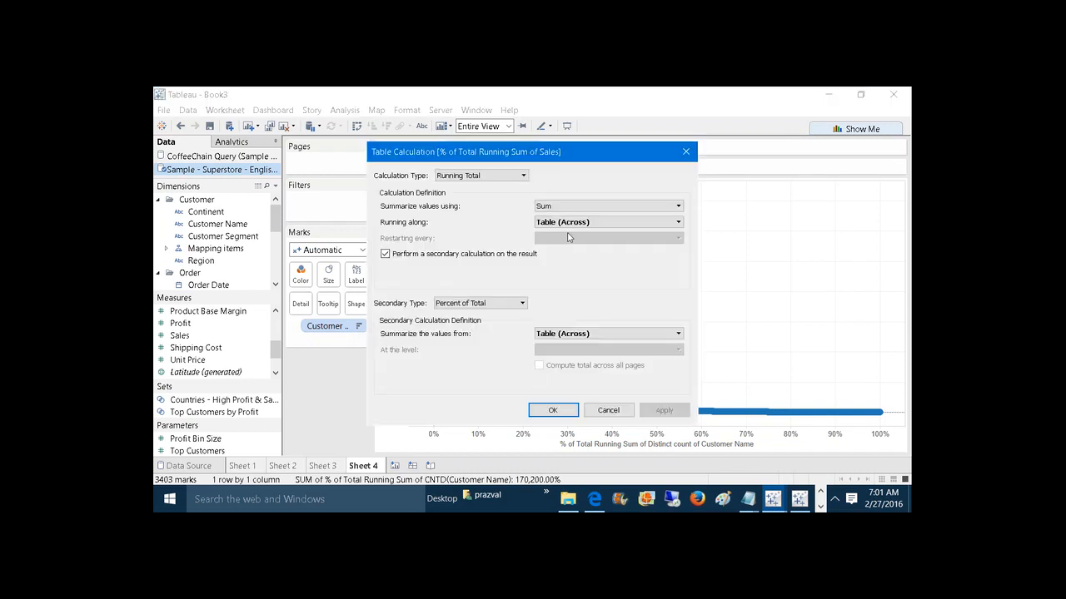
click(569, 223)
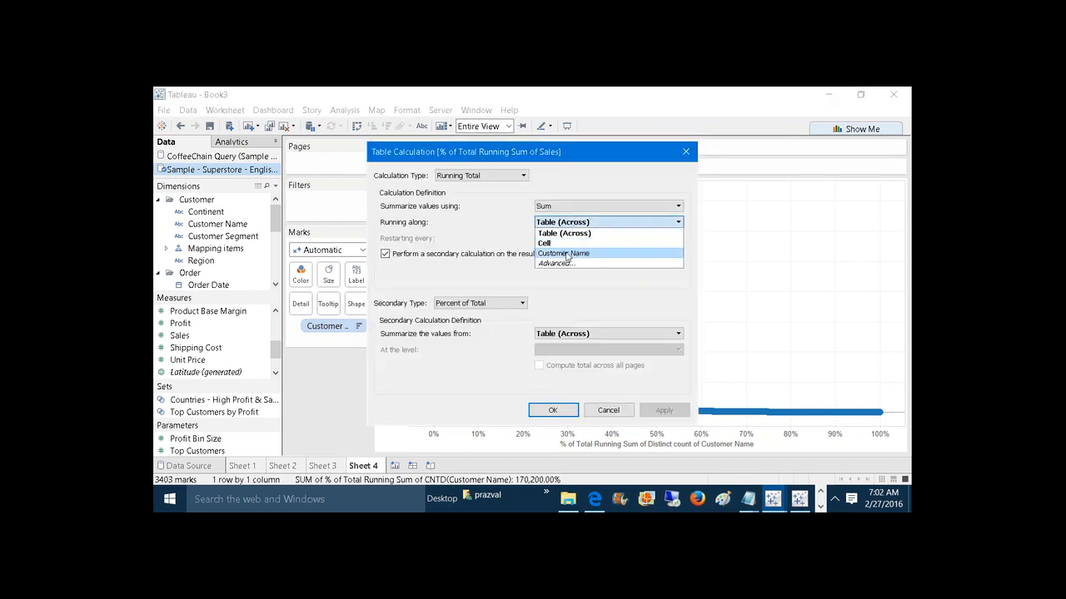
click(566, 253)
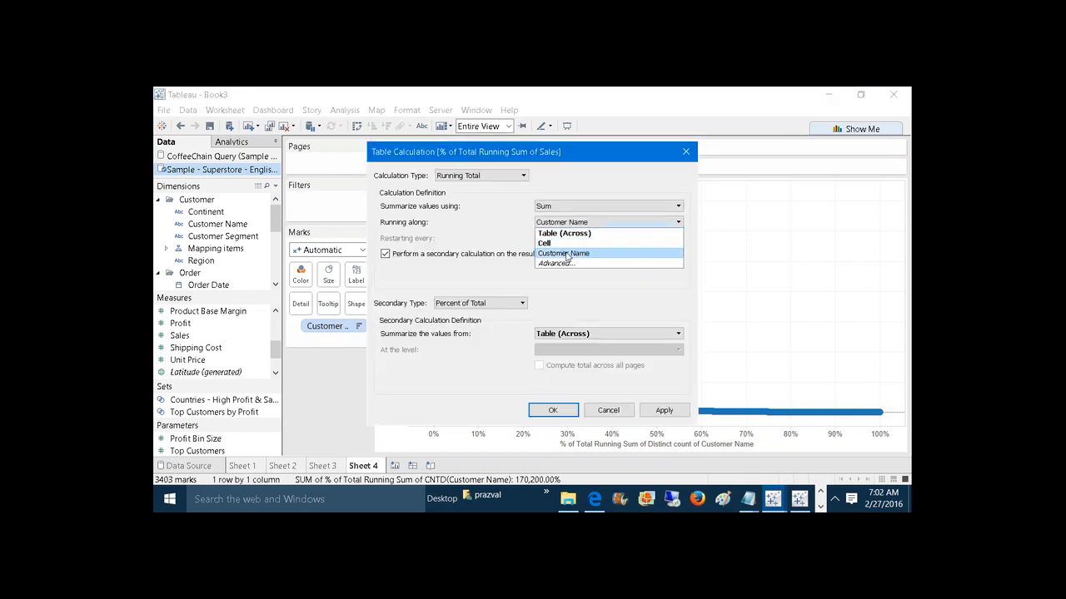
click(562, 333)
click(566, 385)
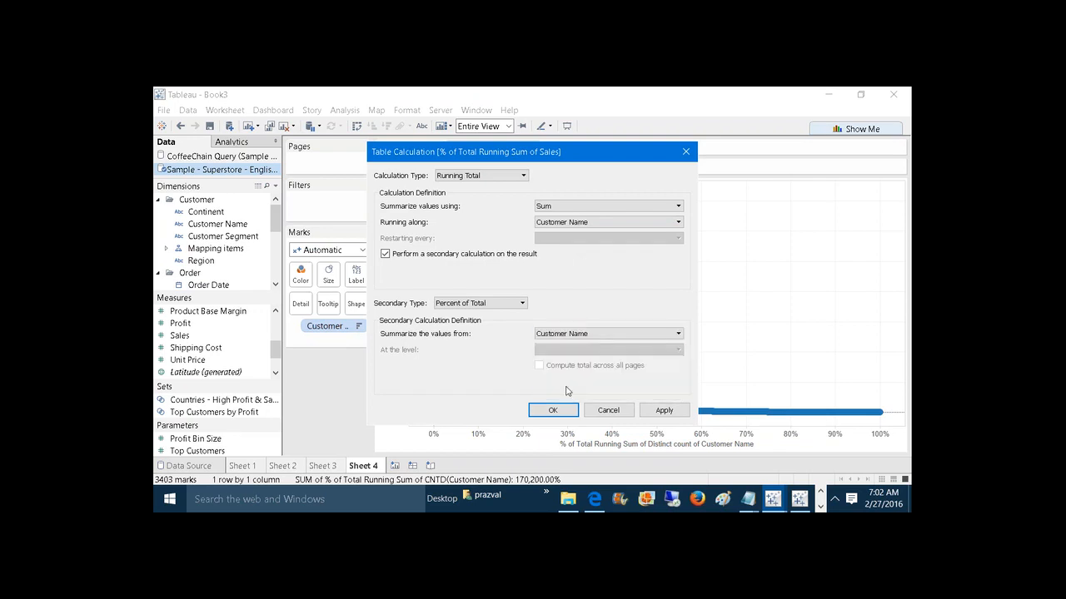
click(664, 411)
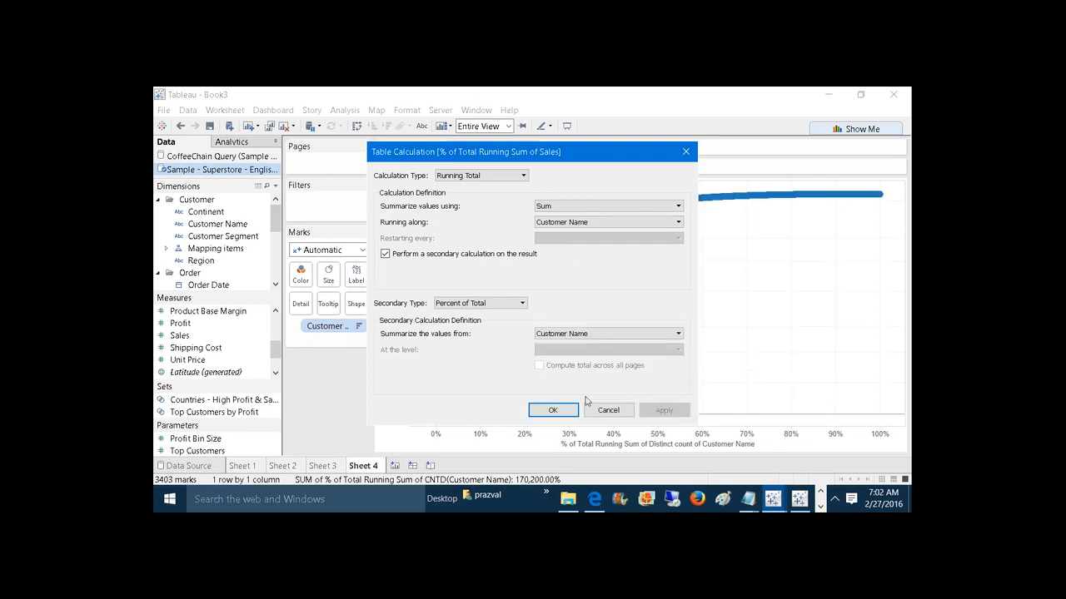
click(553, 410)
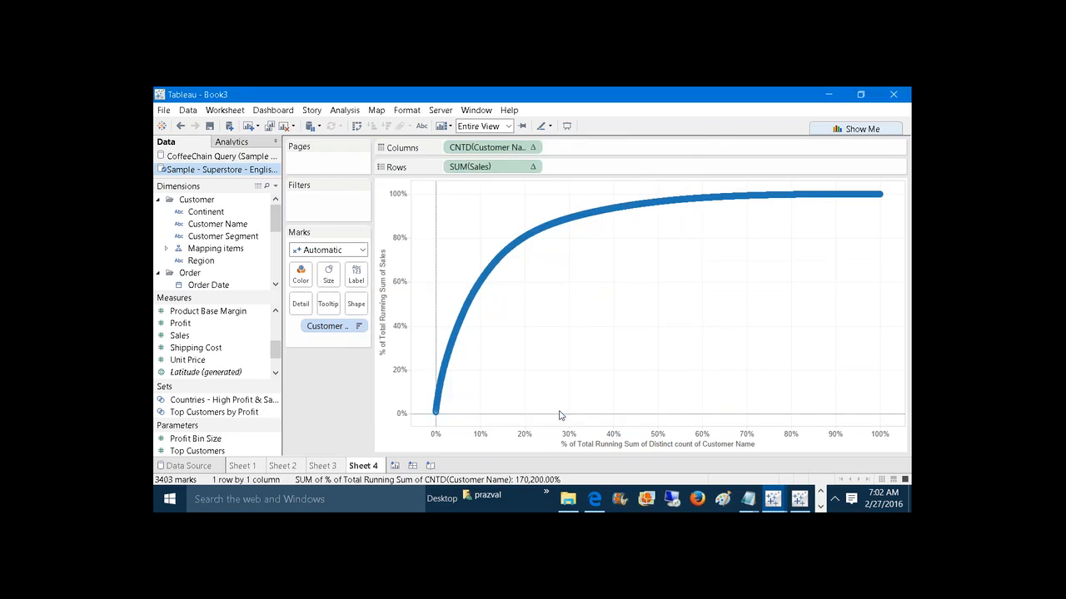
Change the chart's mark type to Bar
click(341, 250)
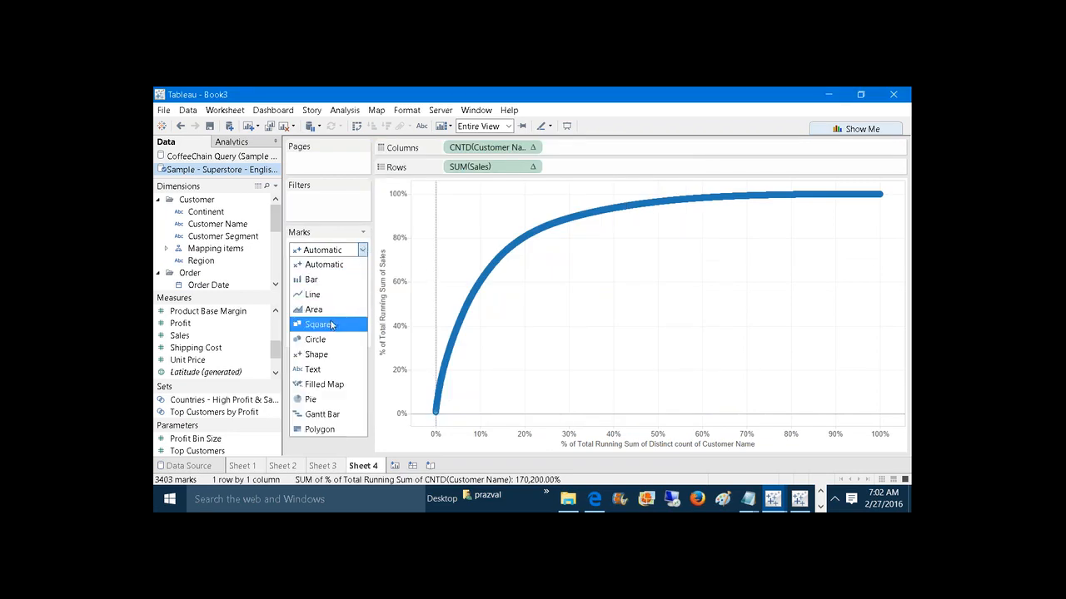
click(332, 281)
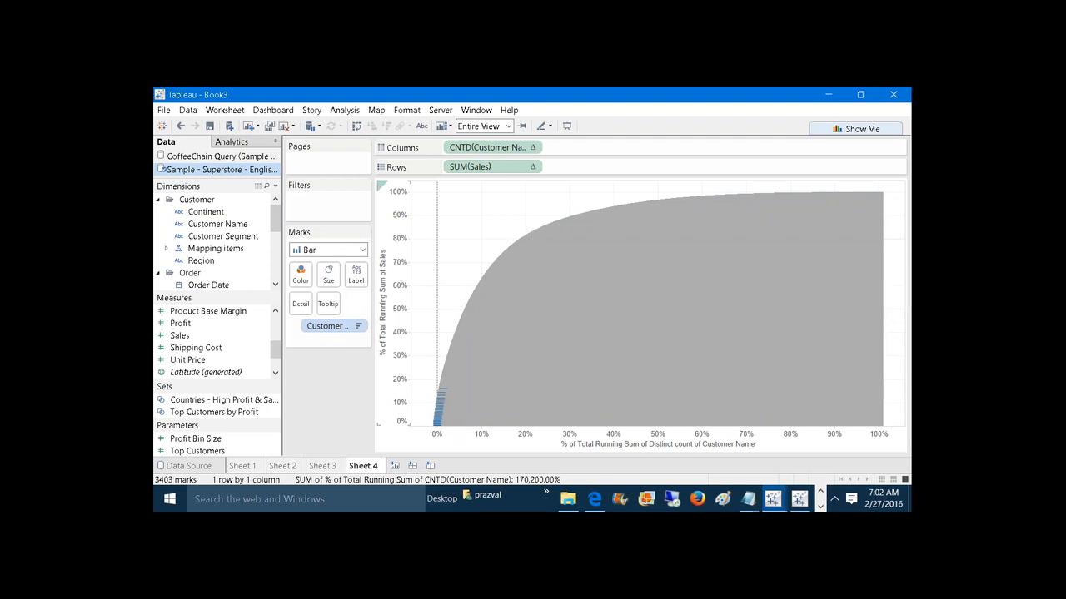
Edit the tooltip, removing "Total Running Sum of" from the label of the Sales line
click(328, 304)
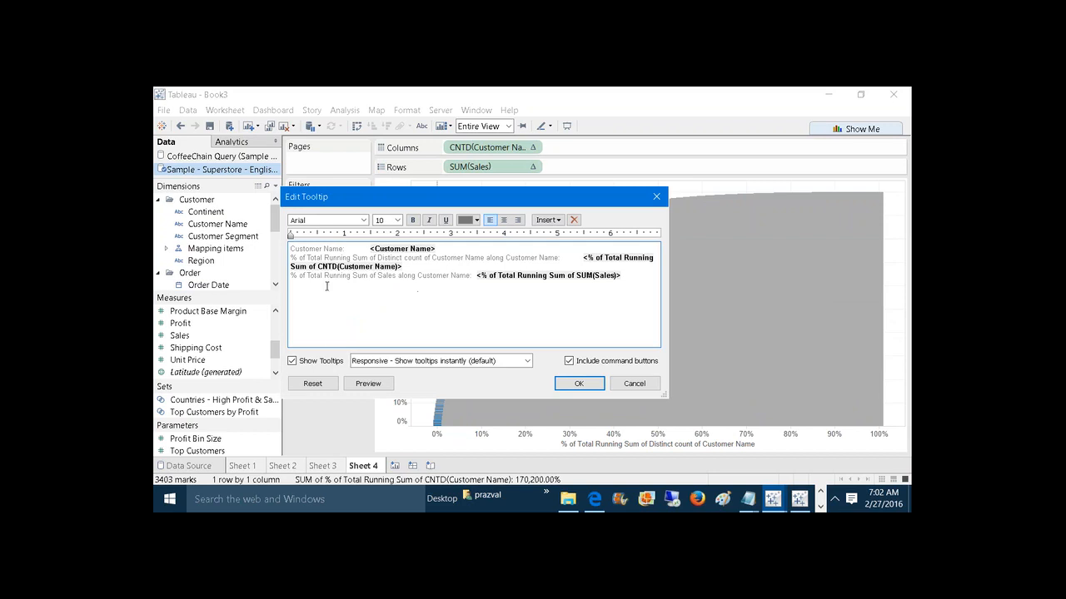
drag(308, 277, 374, 278)
key(Delete)
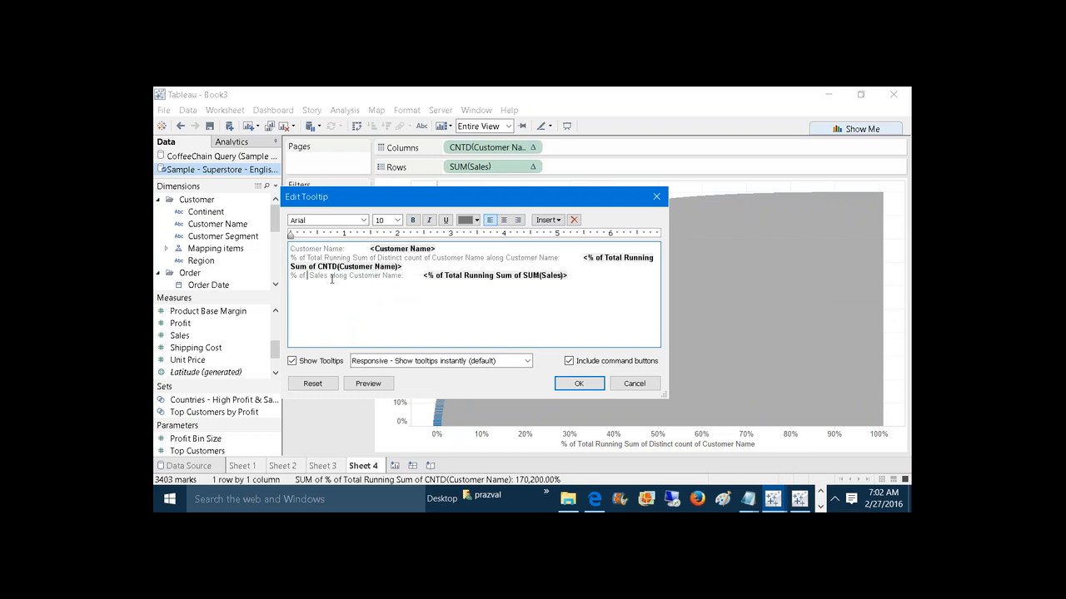
Shorten the tooltip's two running-sum labels to "% of Sales" and "% of Customers" and apply the tooltip
drag(331, 278, 402, 277)
key(Delete)
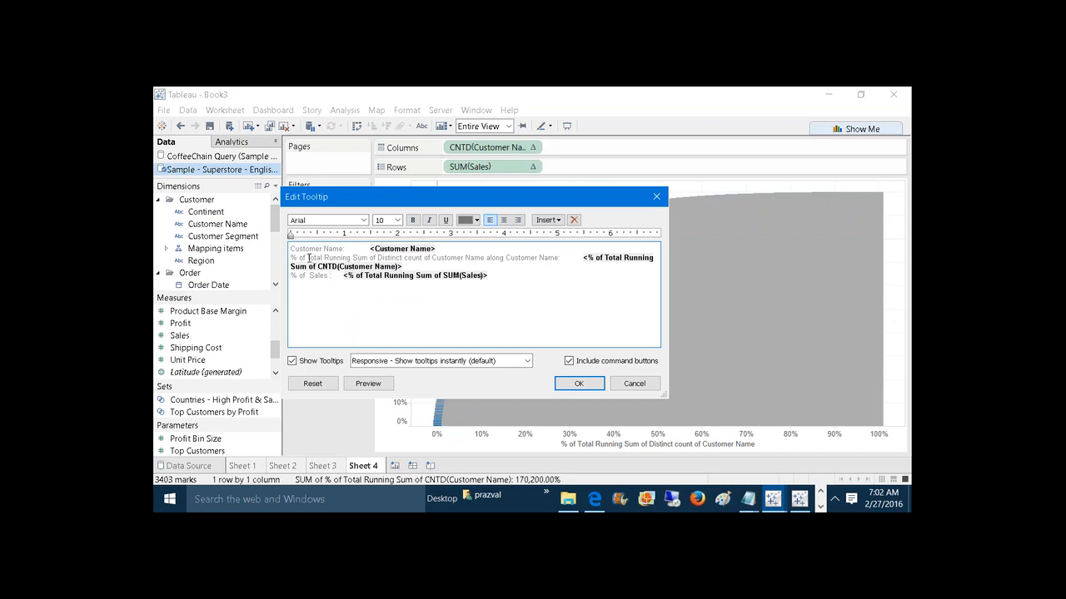
drag(308, 258, 428, 259)
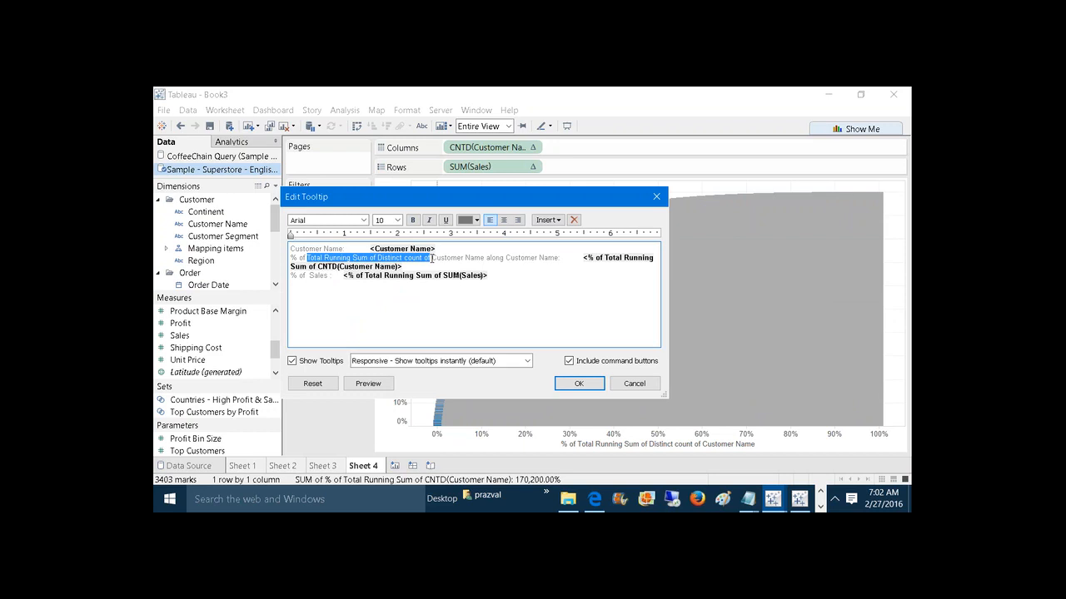
key(Delete)
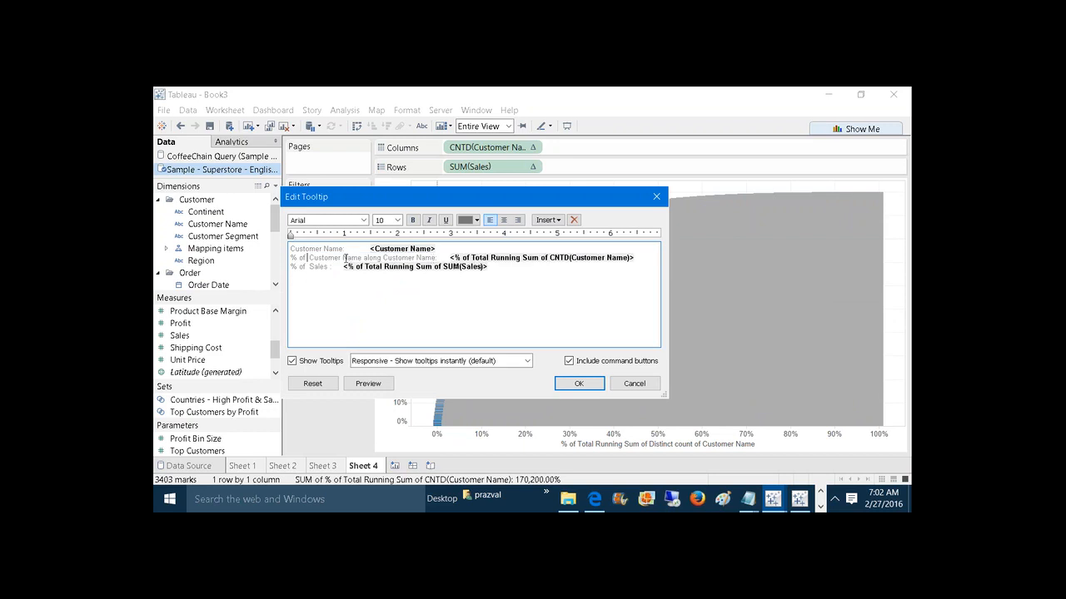
drag(346, 259, 439, 259)
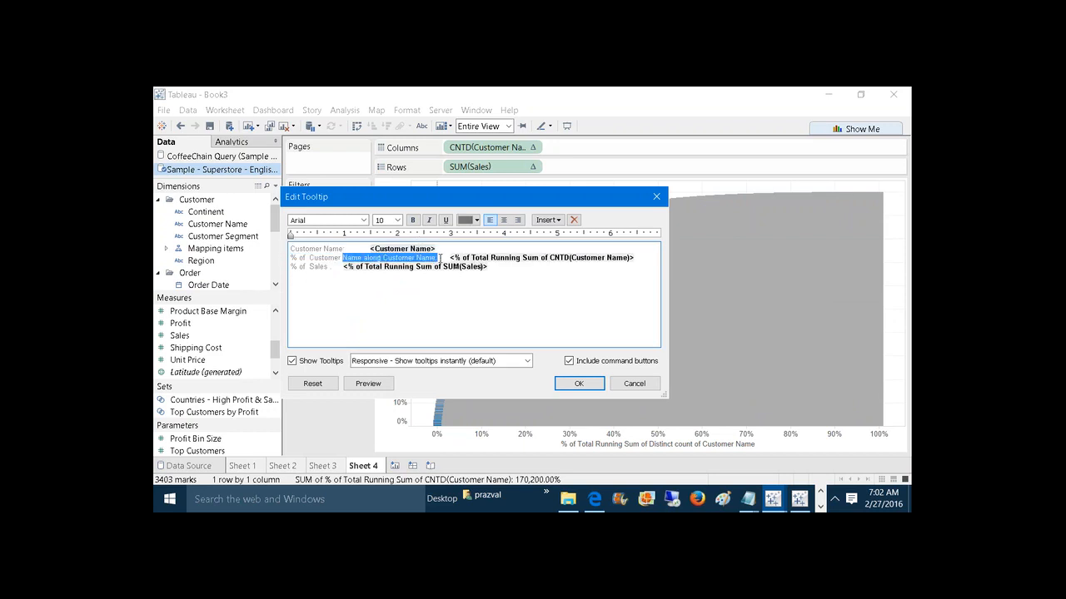
key(Delete)
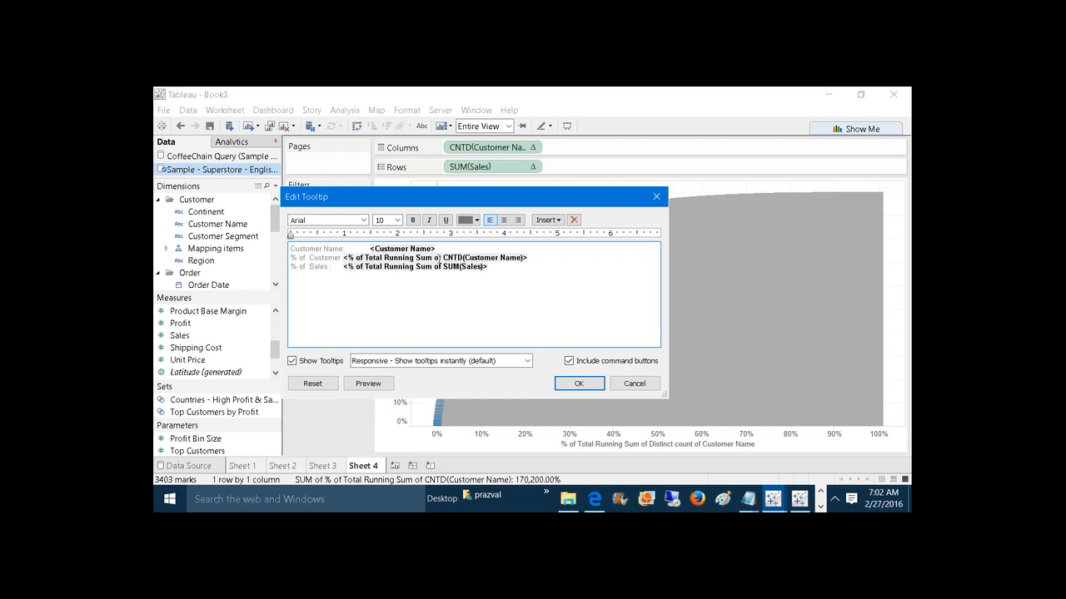
text(s)
key(Tab)
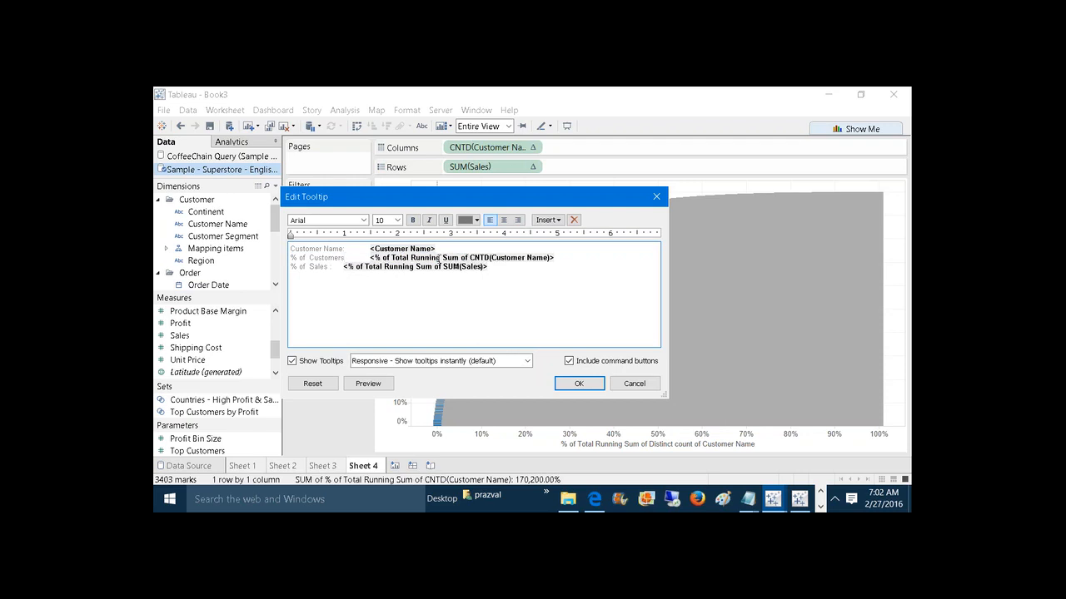
key(BackSpace)
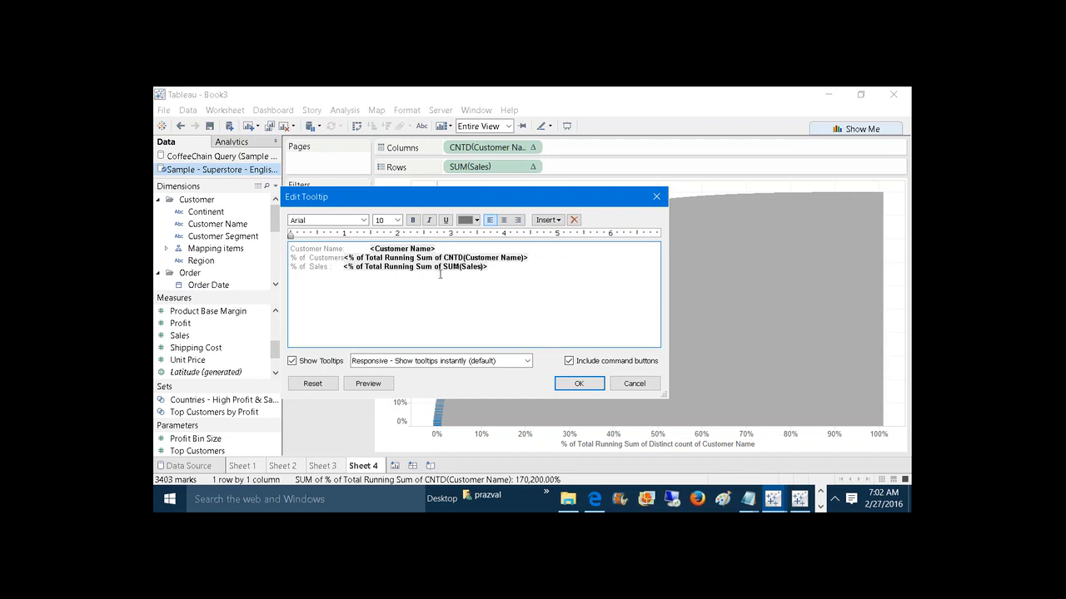
click(578, 383)
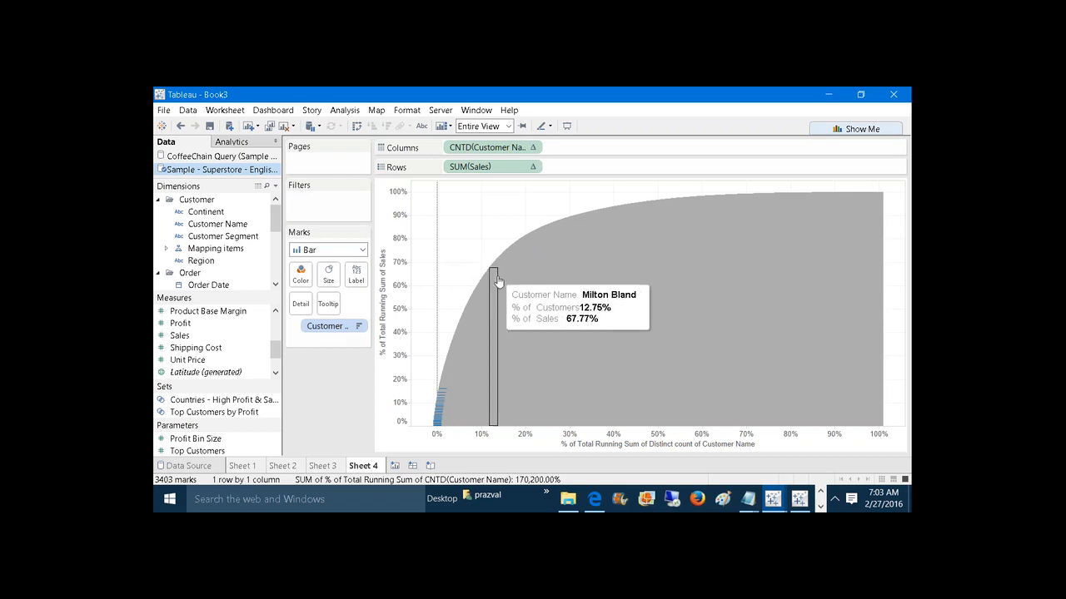
click(398, 263)
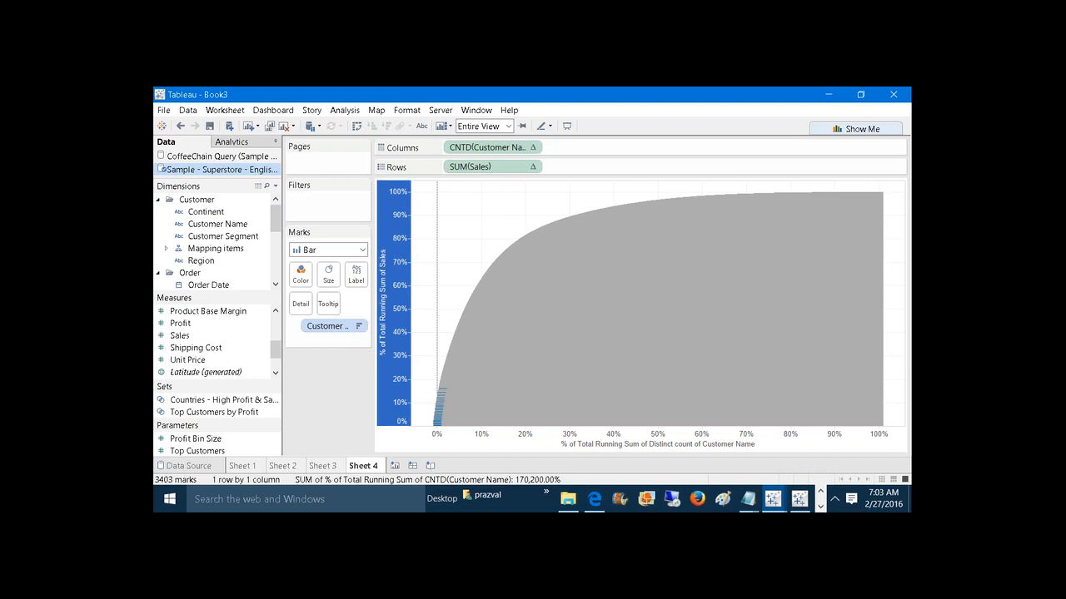
click(470, 445)
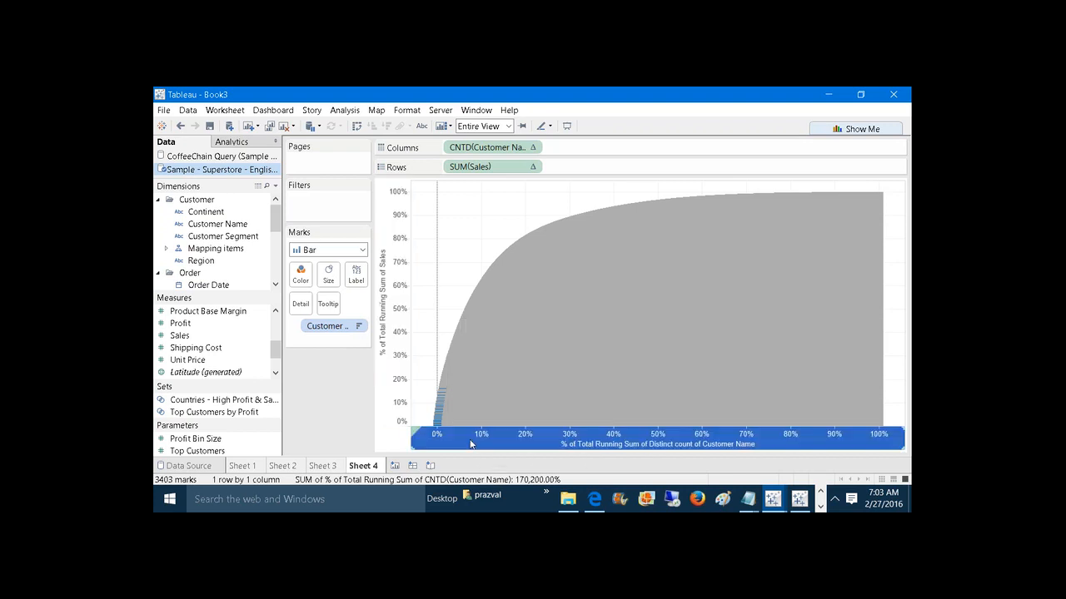
click(402, 243)
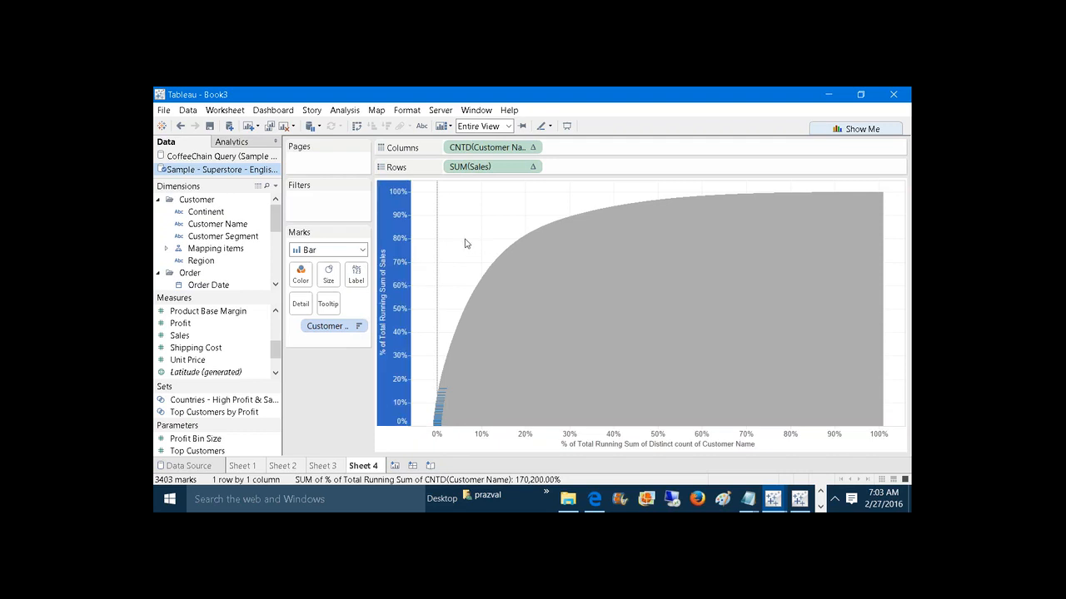
Add whole-table reference lines to both axes, setting the customer-count line to a constant value of 0.80
click(246, 145)
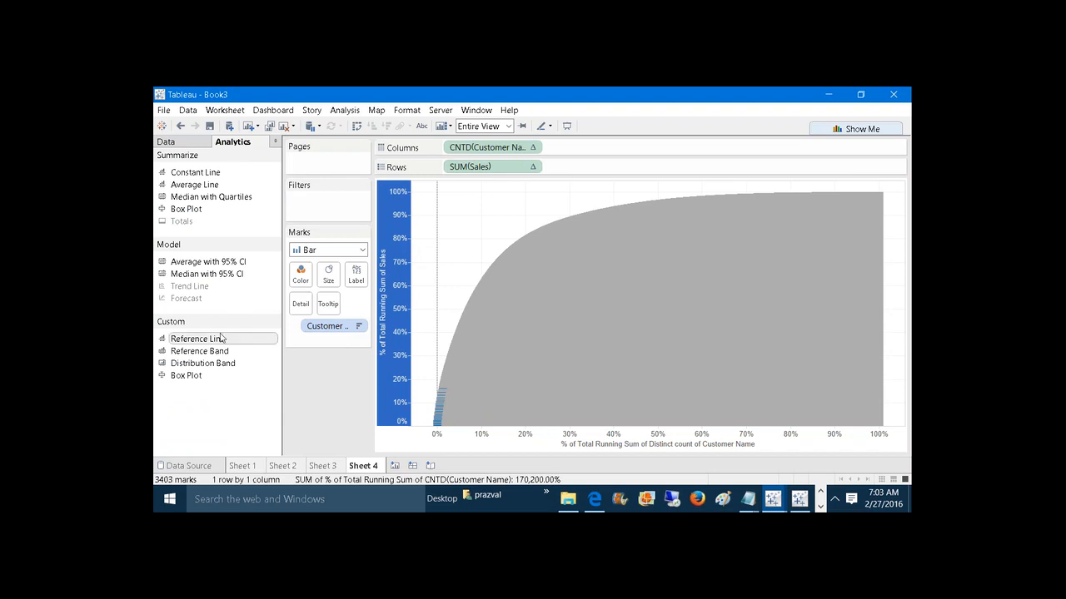
drag(220, 341, 479, 208)
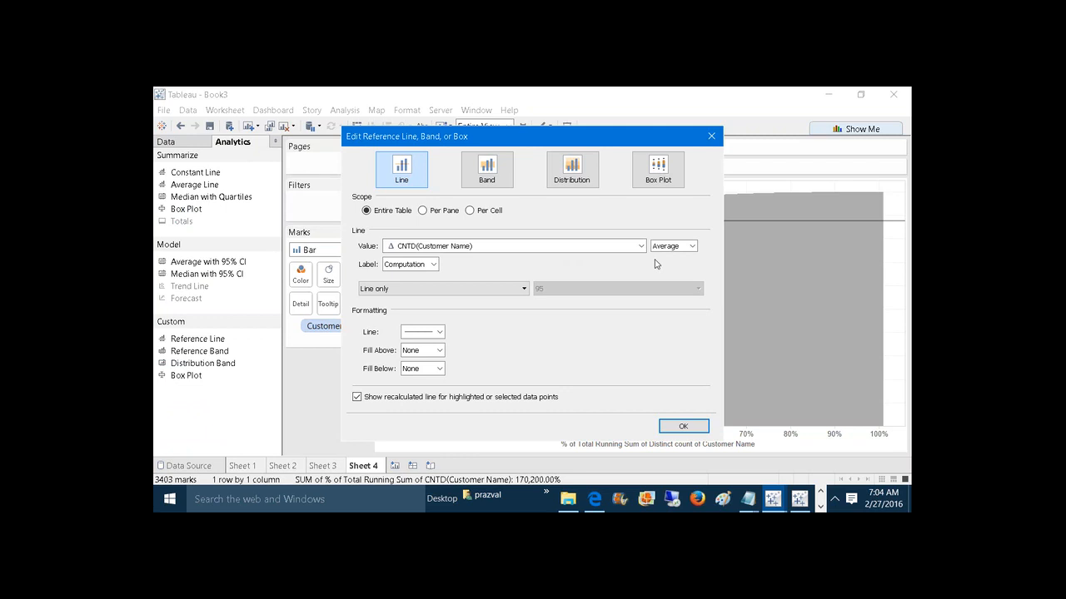
click(692, 249)
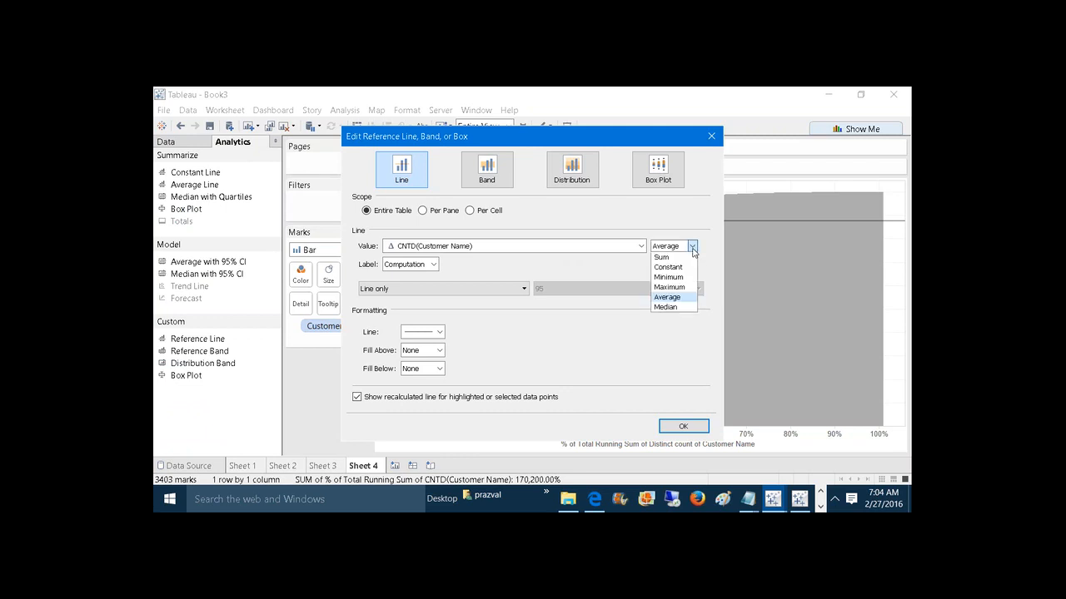
click(680, 267)
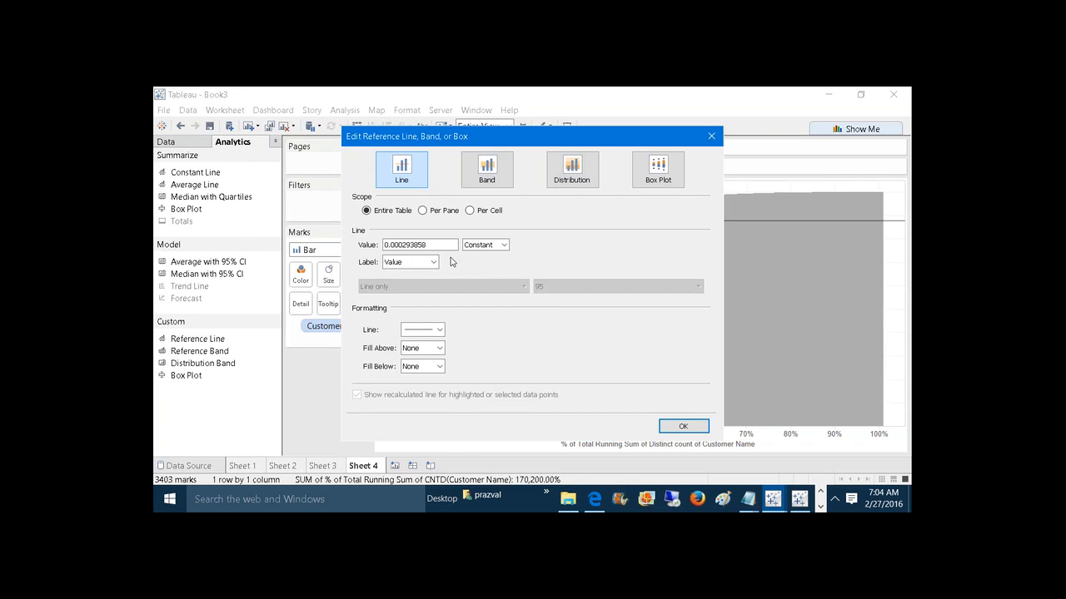
key(BackSpace)
key(BackSpace)
key(BackSpace)
key(BackSpace)
key(BackSpace)
key(BackSpace)
key(BackSpace)
key(BackSpace)
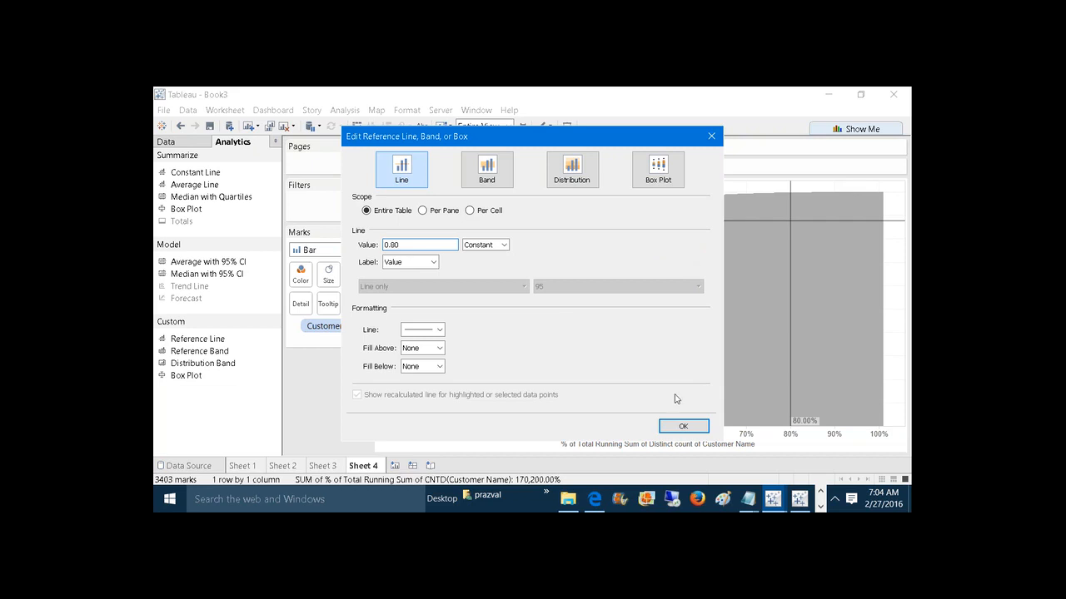
click(682, 426)
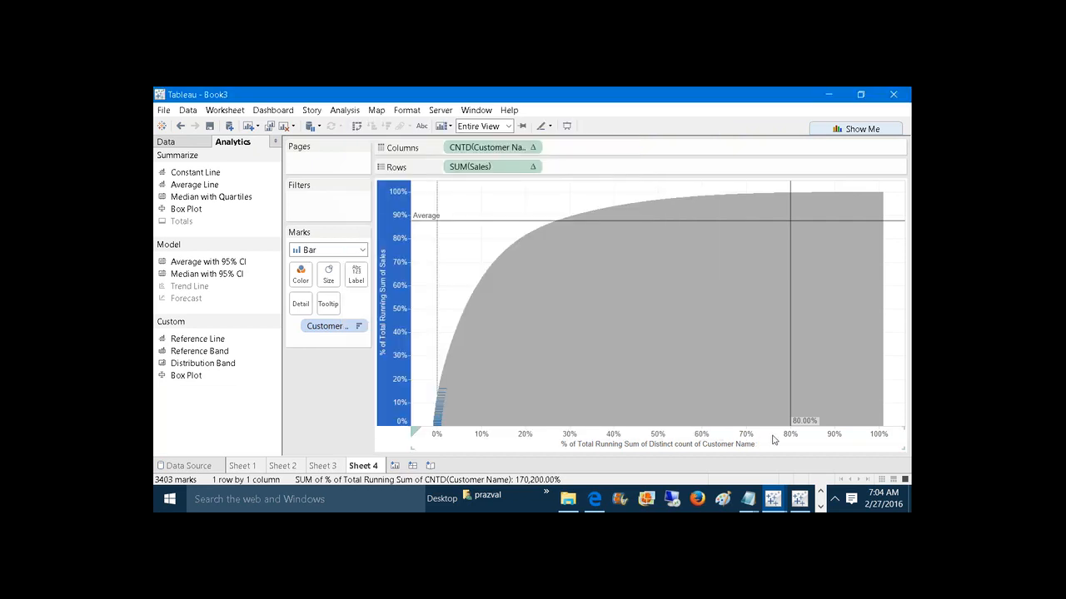
Change the average reference line on the sales axis to a constant value of 0.80
mouse_move(560, 306)
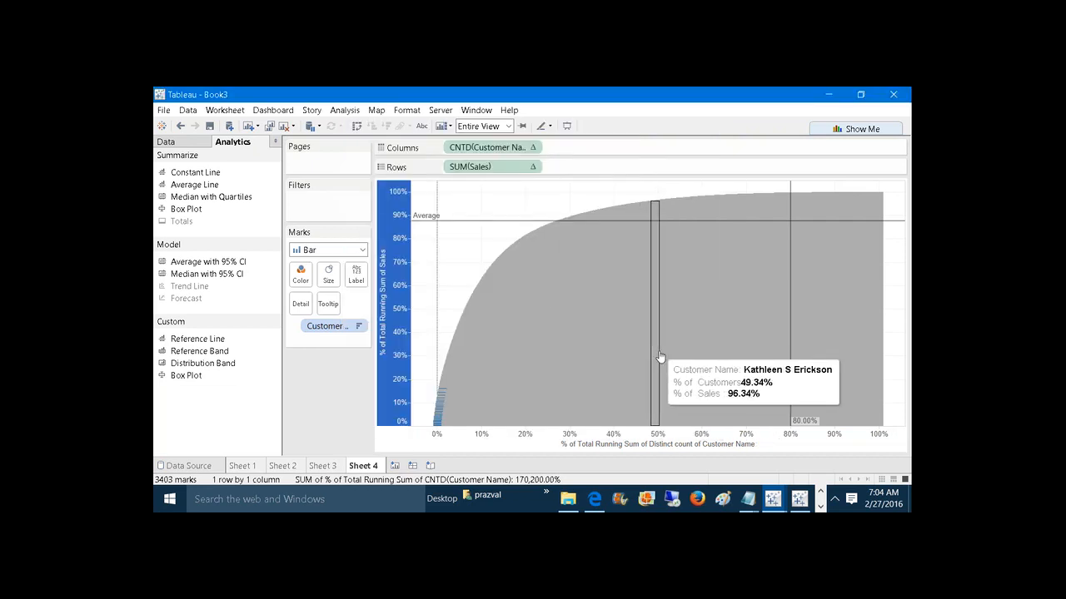
click(430, 223)
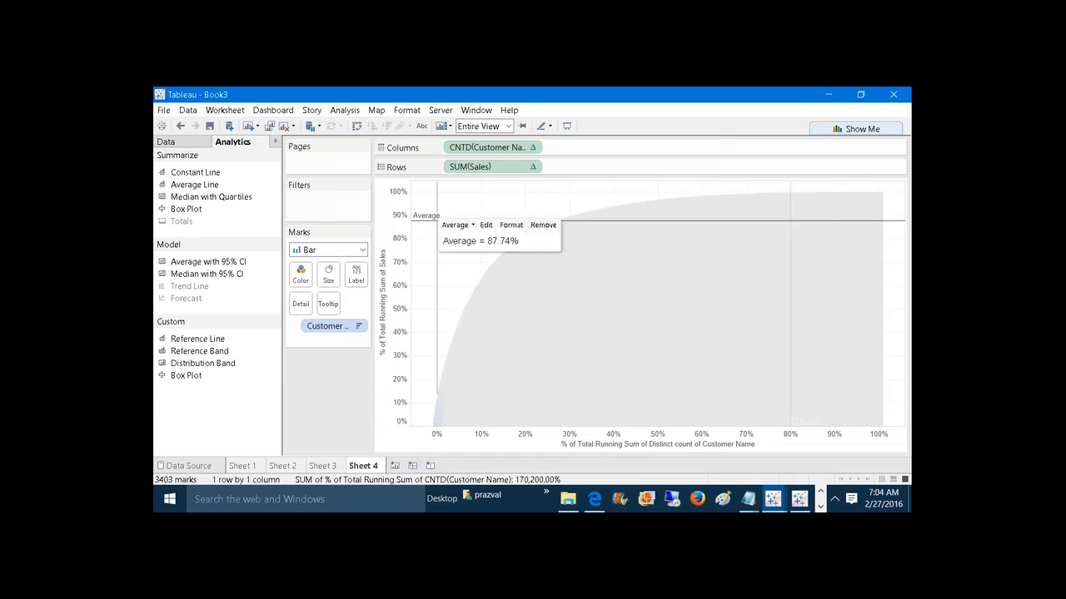
click(484, 225)
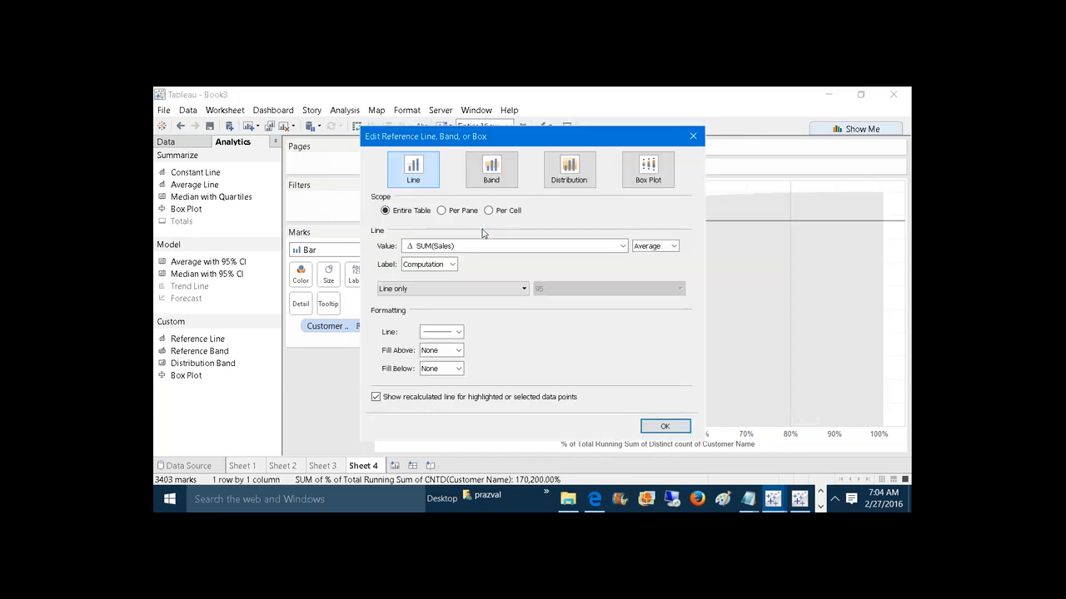
click(674, 247)
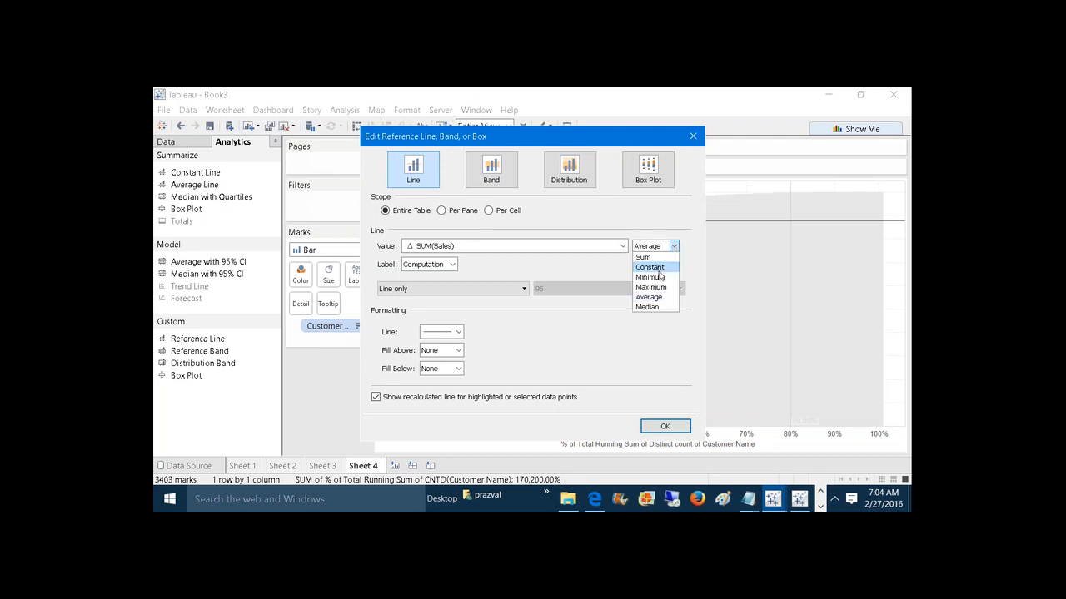
click(647, 268)
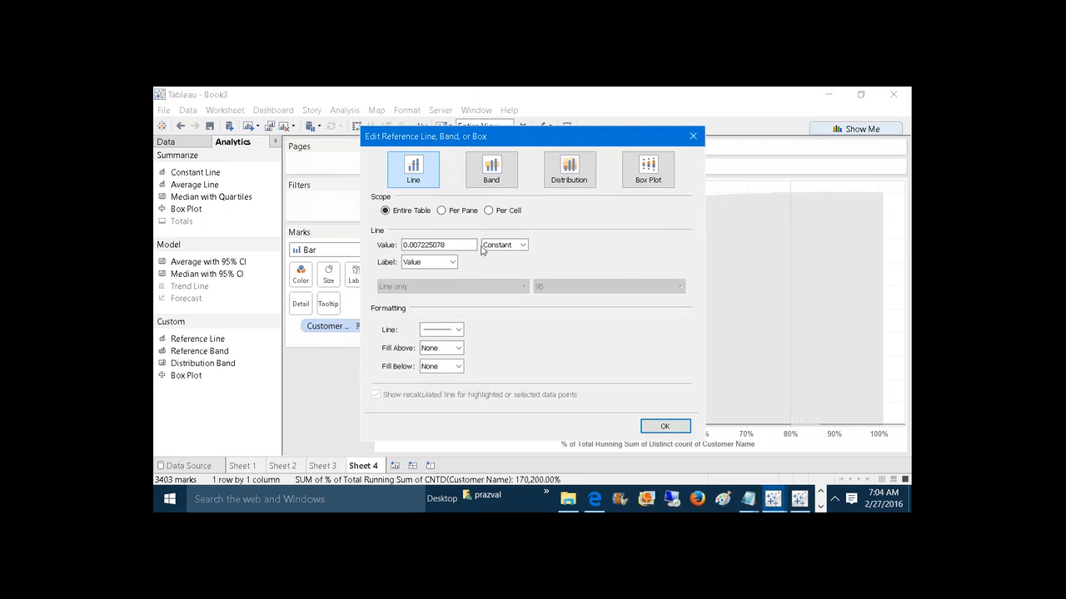
key(BackSpace)
key(BackSpace)
key(BackSpace)
key(BackSpace)
key(BackSpace)
key(BackSpace)
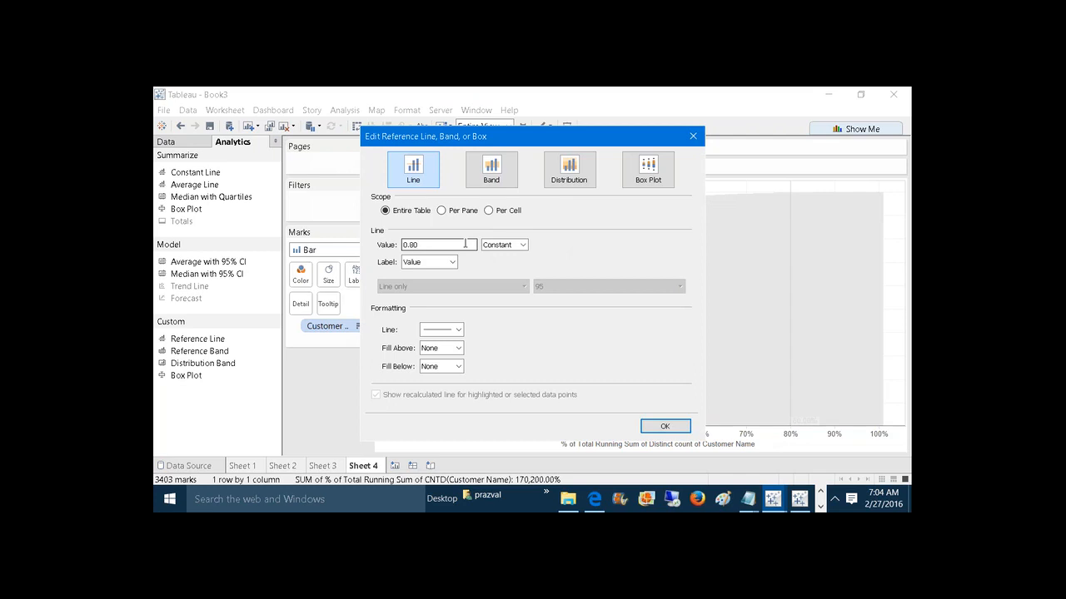
click(664, 426)
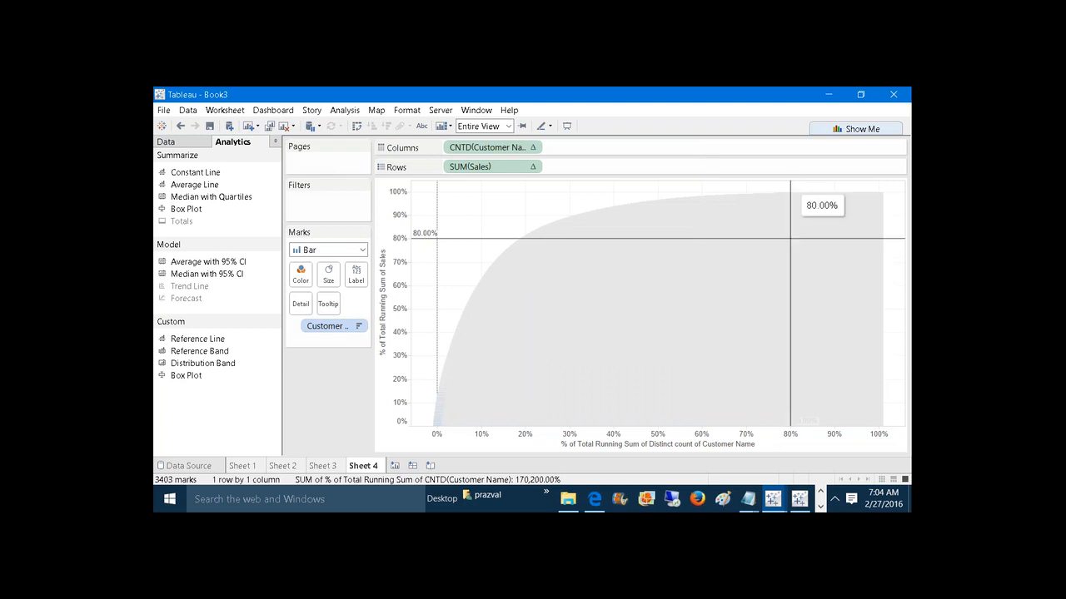
Set the constant of the customer-count axis reference line to 20%
click(790, 188)
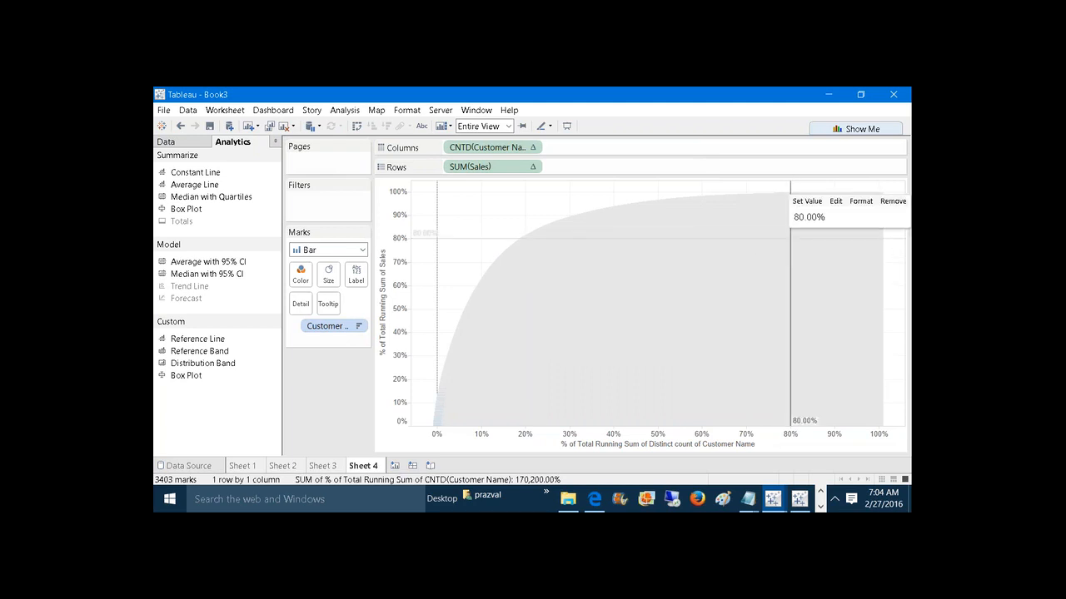
click(835, 202)
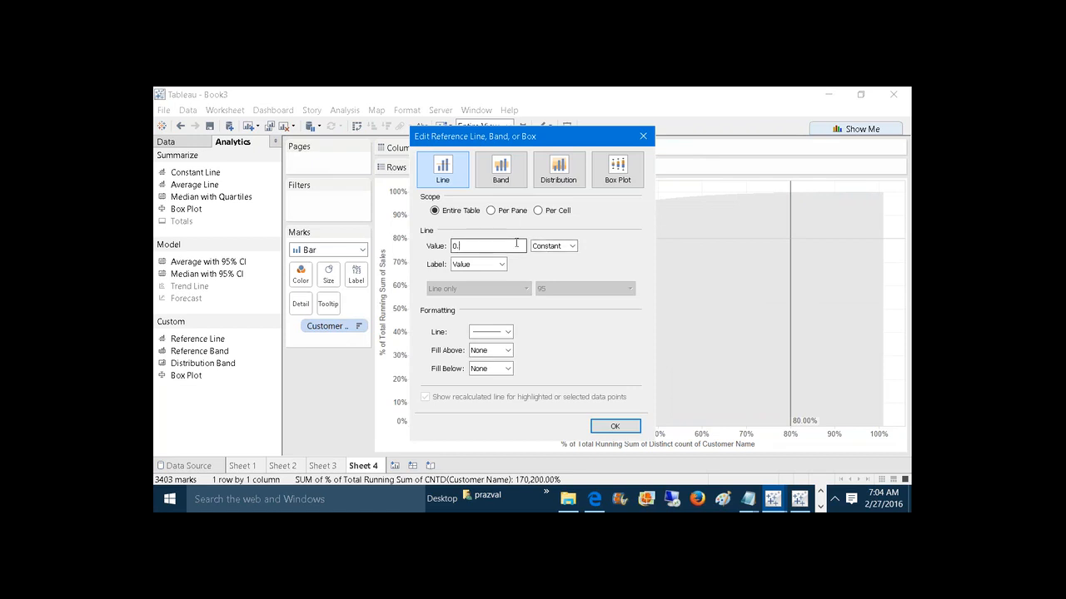
click(614, 426)
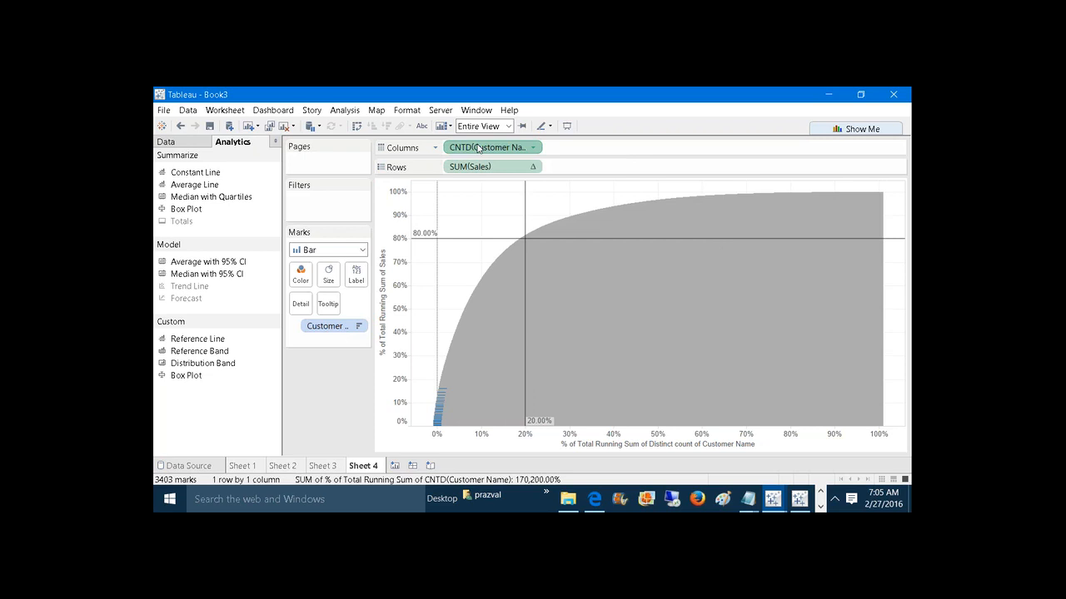
Colour the bars by the running distinct count of customers and choose the Orange-Blue Diverging palette
mouse_move(478, 148)
mouse_down()
mouse_move(439, 142)
mouse_move(308, 231)
mouse_move(301, 275)
mouse_up()
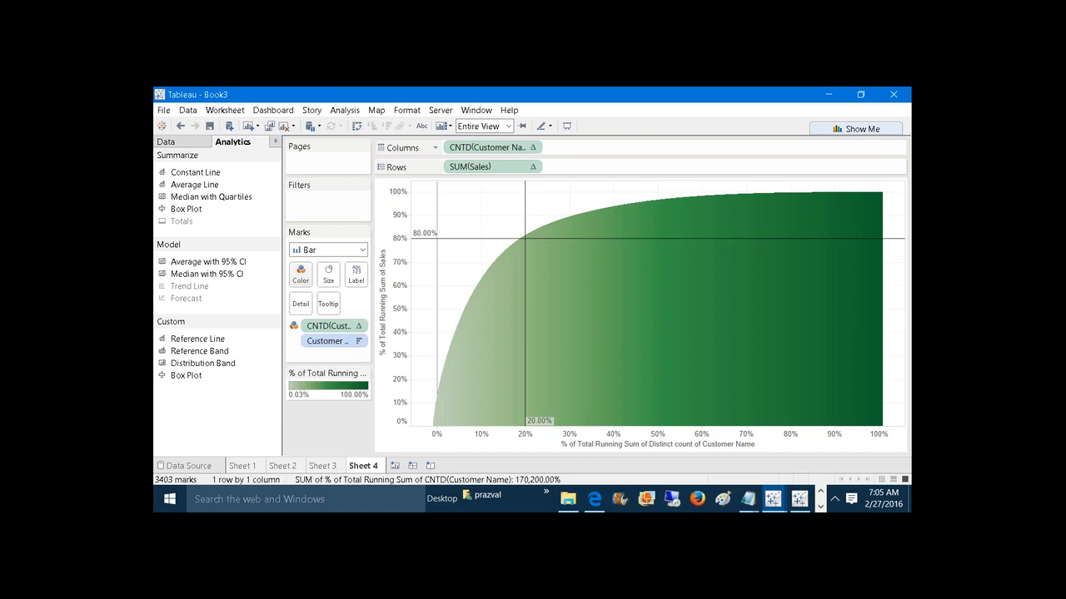
mouse_move(480, 304)
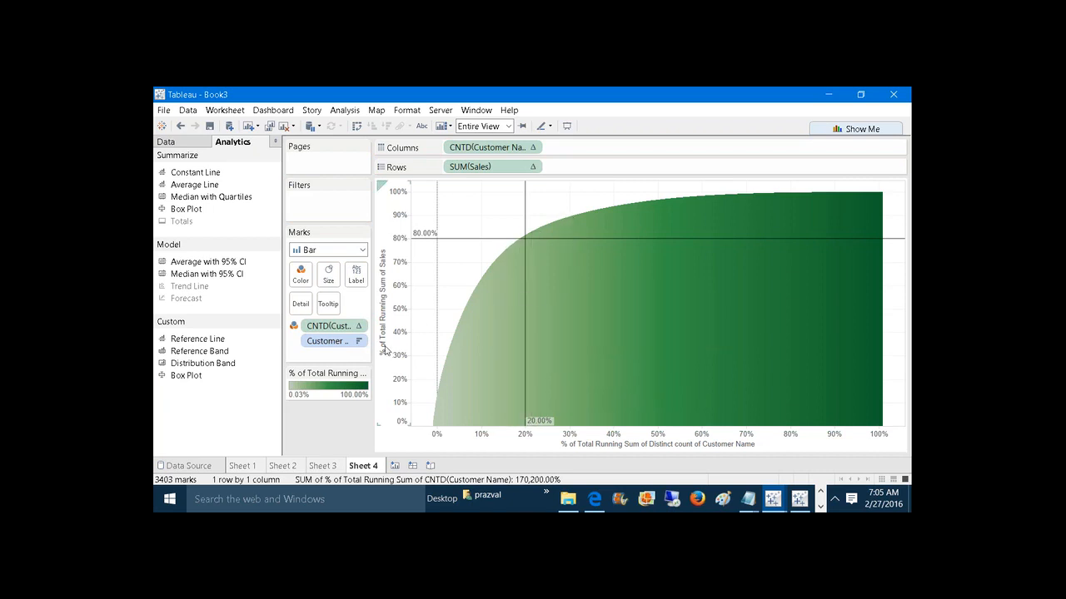
click(364, 375)
click(316, 386)
click(636, 247)
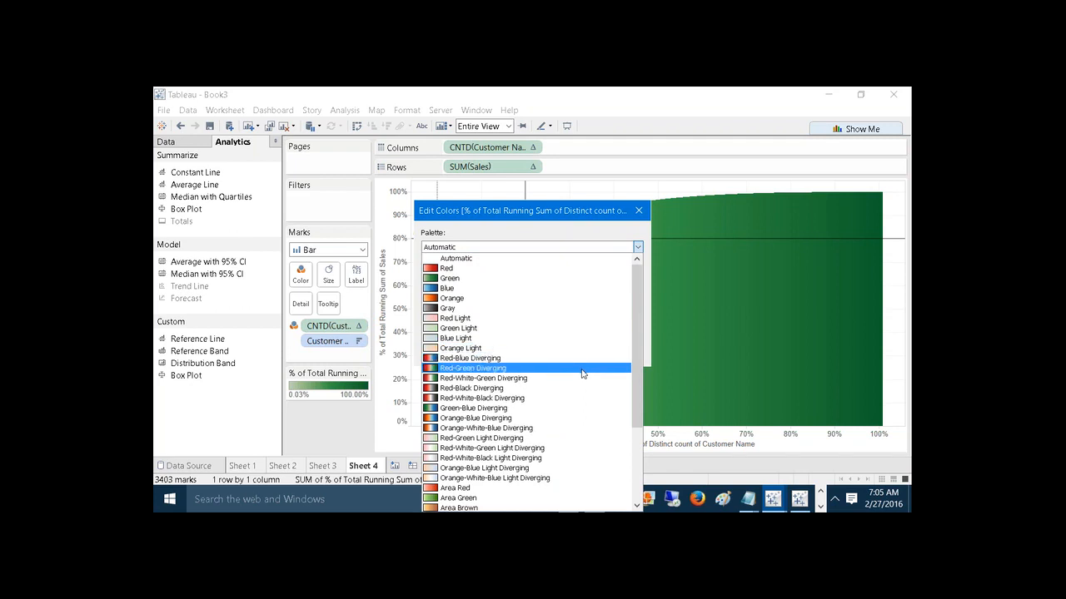
click(566, 418)
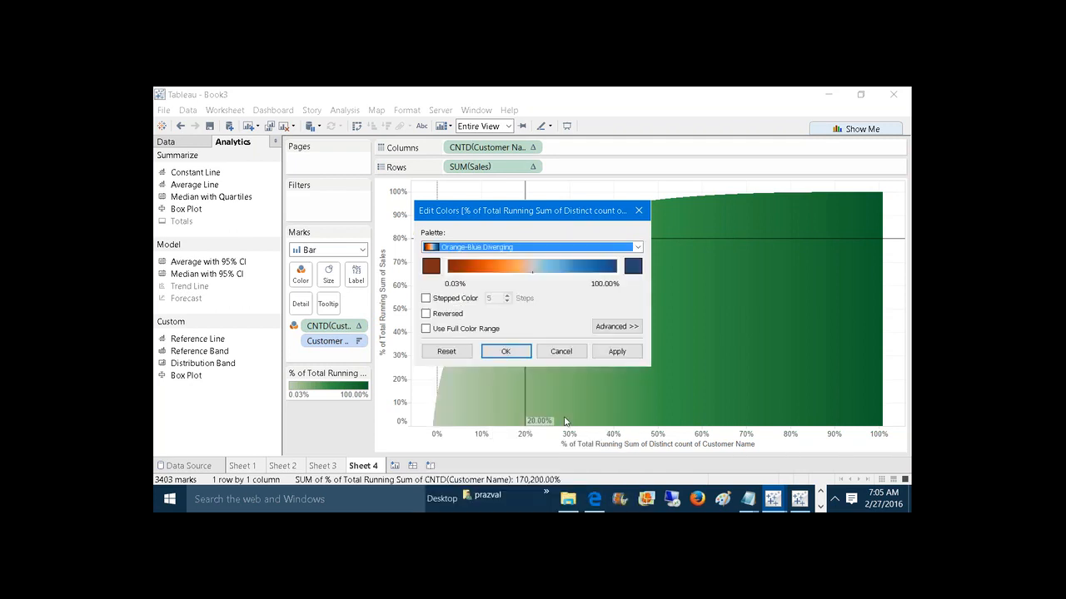
Set the diverging palette's center to 0.2 and apply the colours to the chart
click(596, 327)
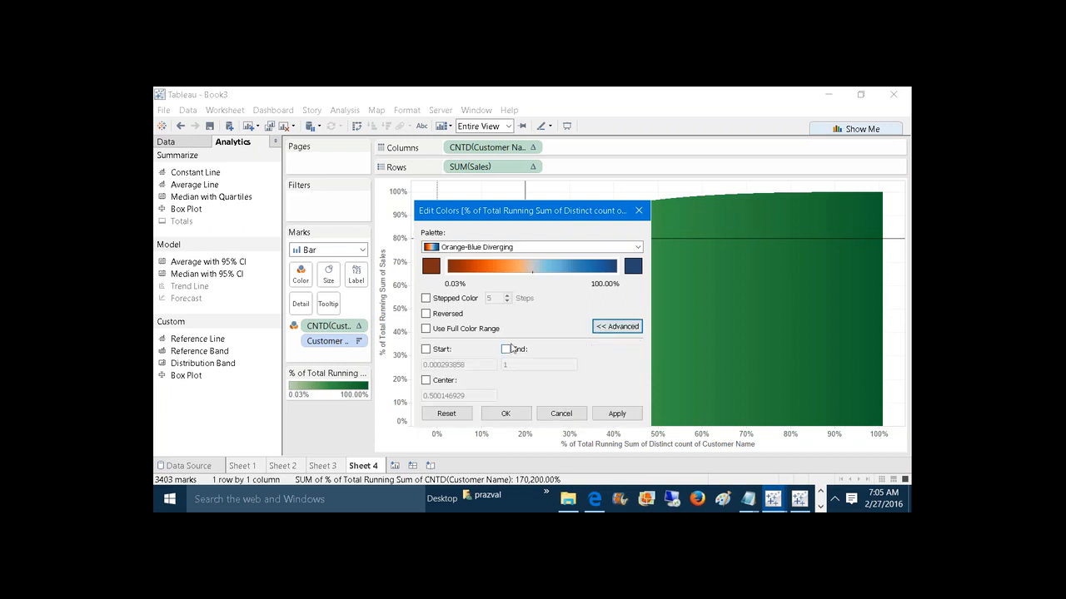
click(425, 380)
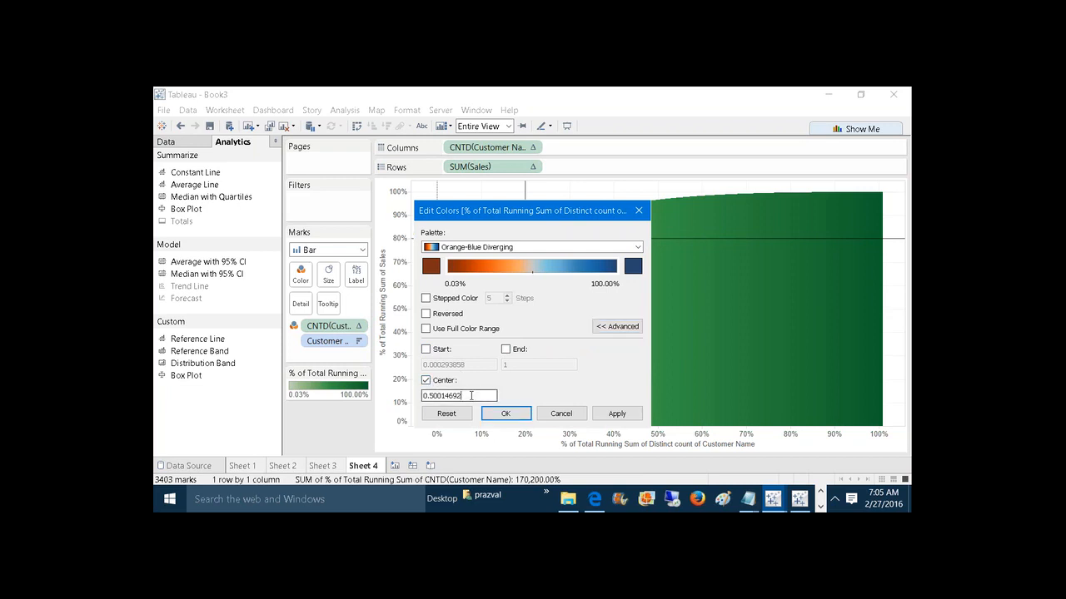
key(BackSpace)
key(BackSpace)
key(BackSpace)
key(BackSpace)
key(BackSpace)
click(616, 414)
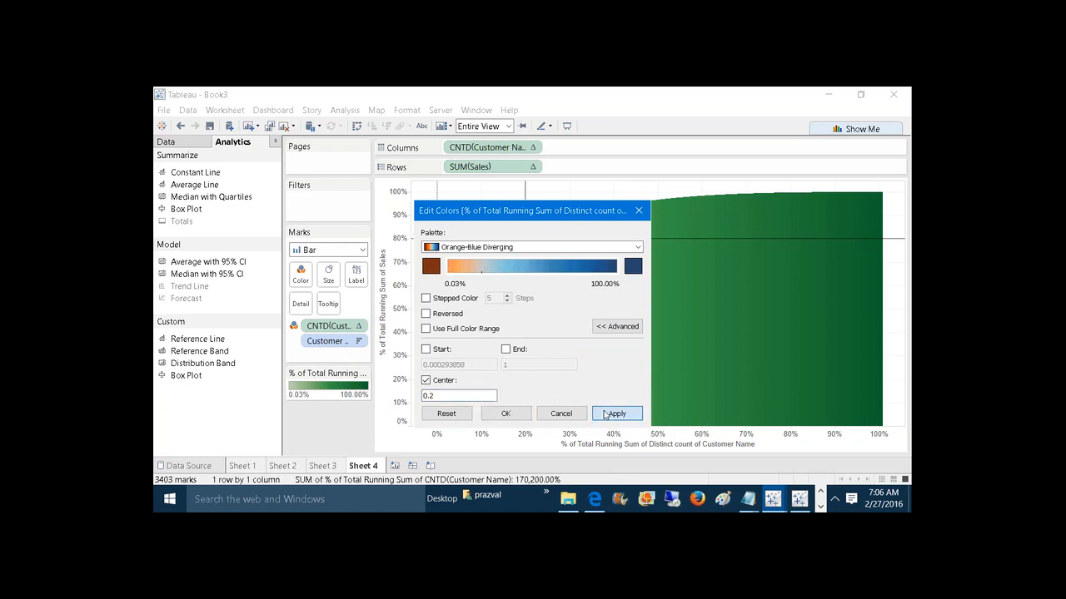
click(504, 414)
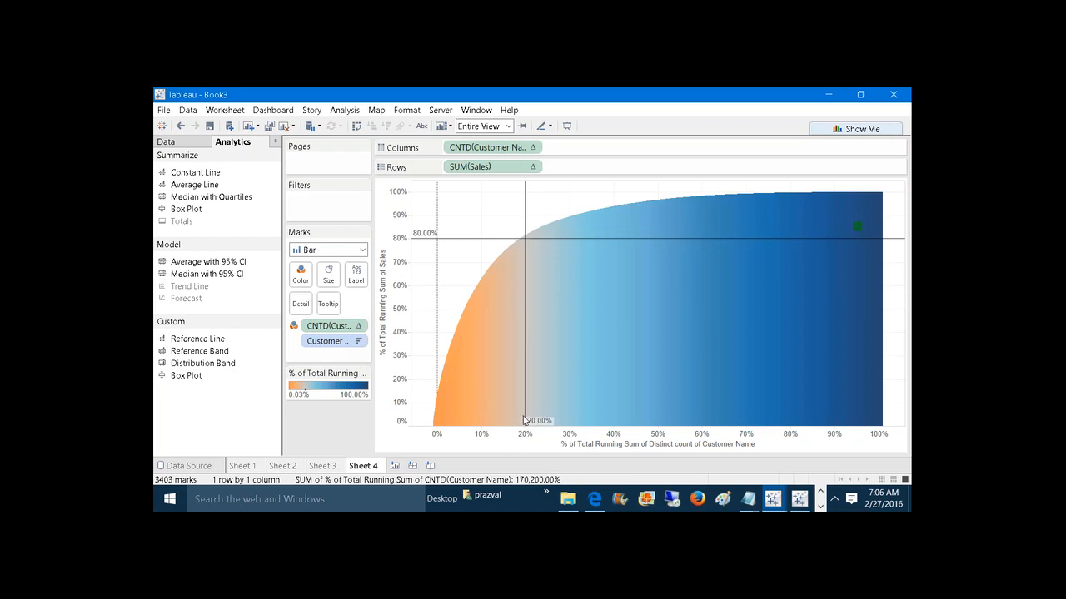
On a new worksheet, plot Profit as rows against Item as columns, adding all members of Item
mouse_move(529, 425)
click(394, 465)
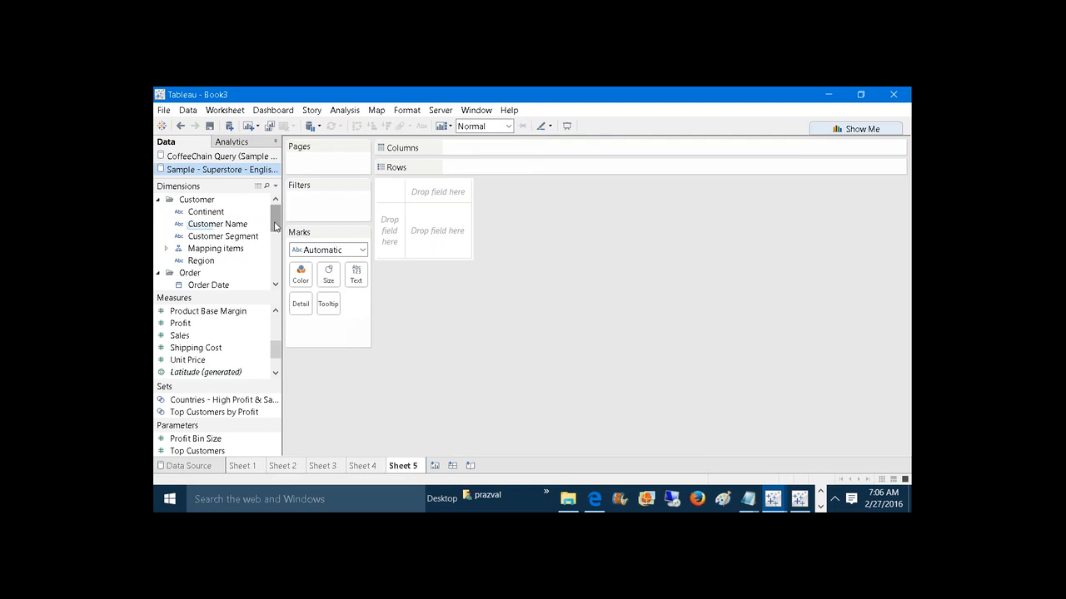
drag(276, 223, 276, 272)
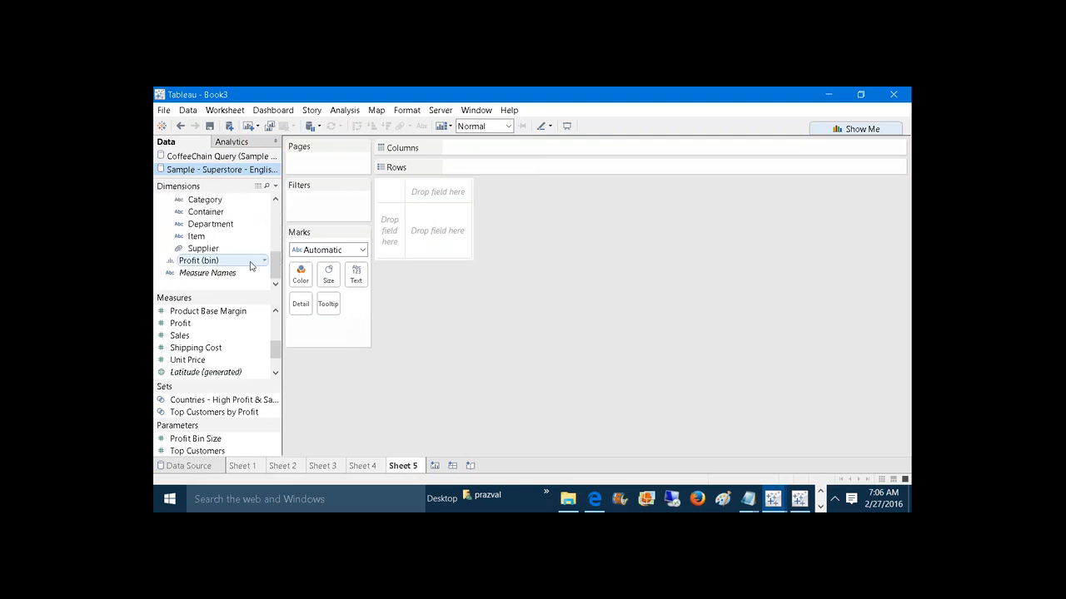
click(200, 238)
mouse_move(204, 241)
mouse_down()
mouse_move(427, 207)
mouse_move(462, 190)
mouse_move(466, 148)
mouse_up()
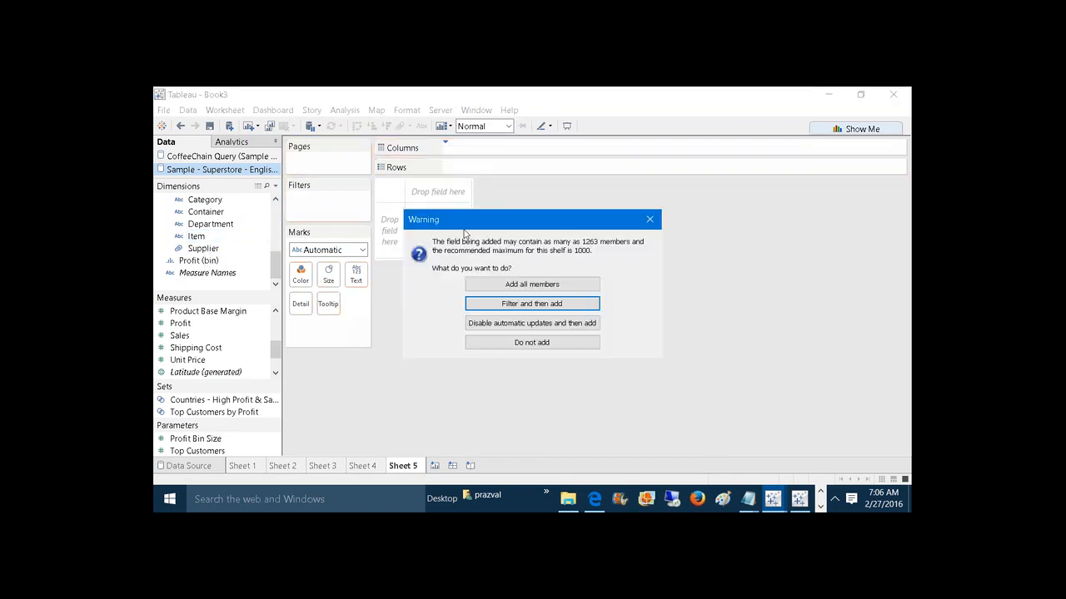
click(488, 283)
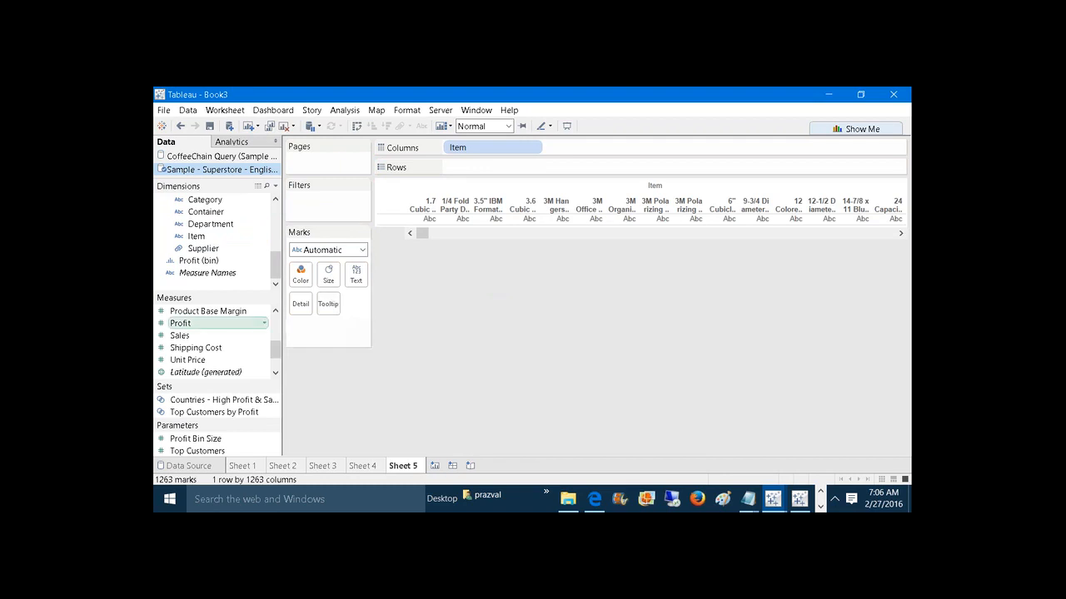
click(191, 326)
drag(192, 329, 475, 167)
Sort the items in descending order of profit and fit the chart to Entire View
right_click(496, 167)
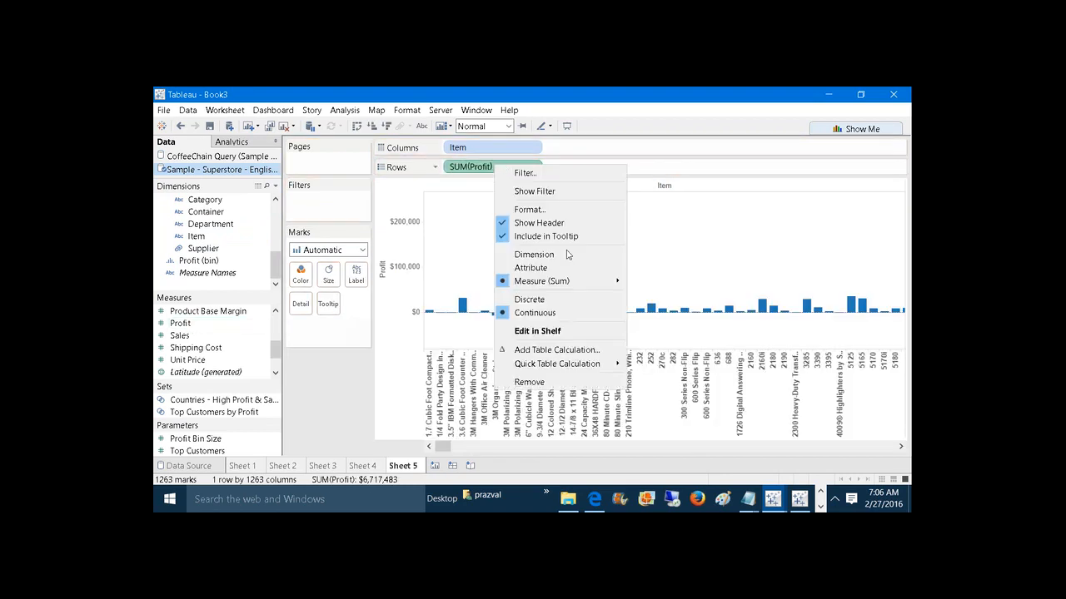
click(385, 125)
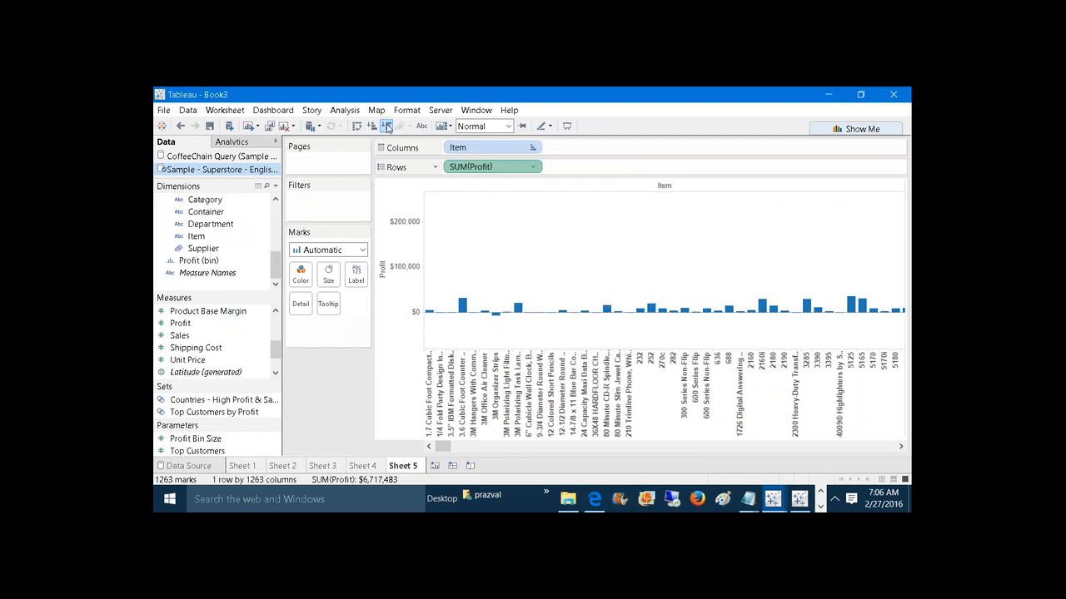
click(385, 125)
click(507, 125)
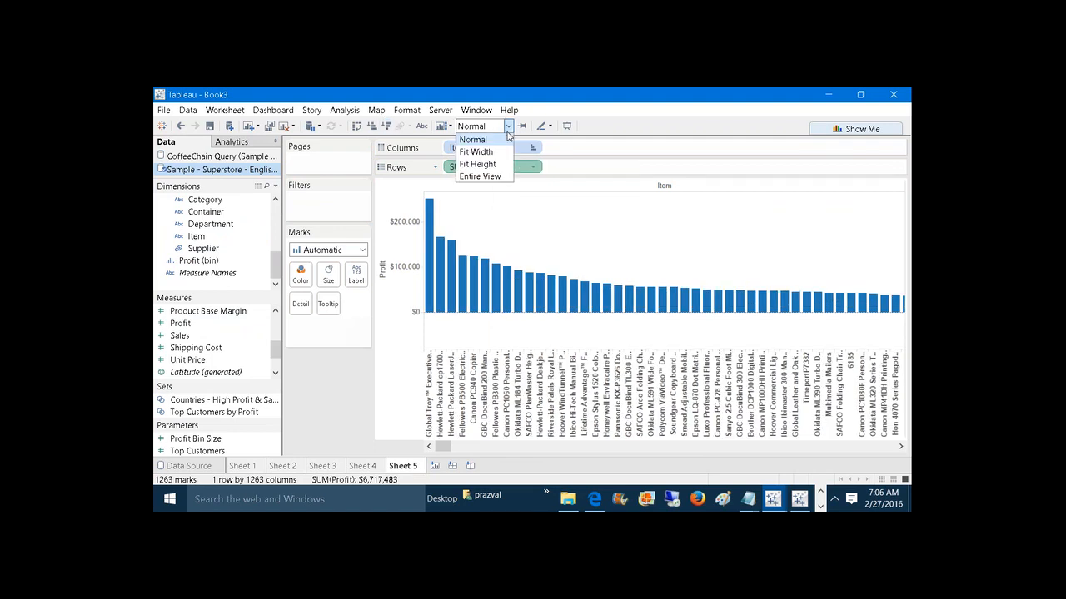
click(497, 177)
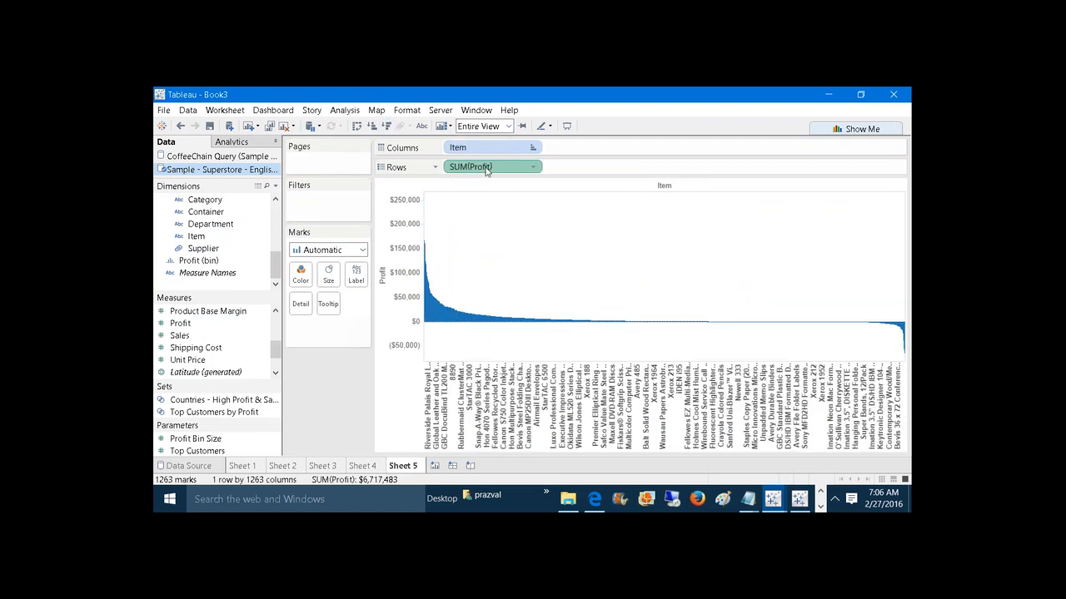
Add a Running Total table calculation to SUM(Profit) with a secondary Percent of Total calculation, both along Table (Across)
right_click(487, 171)
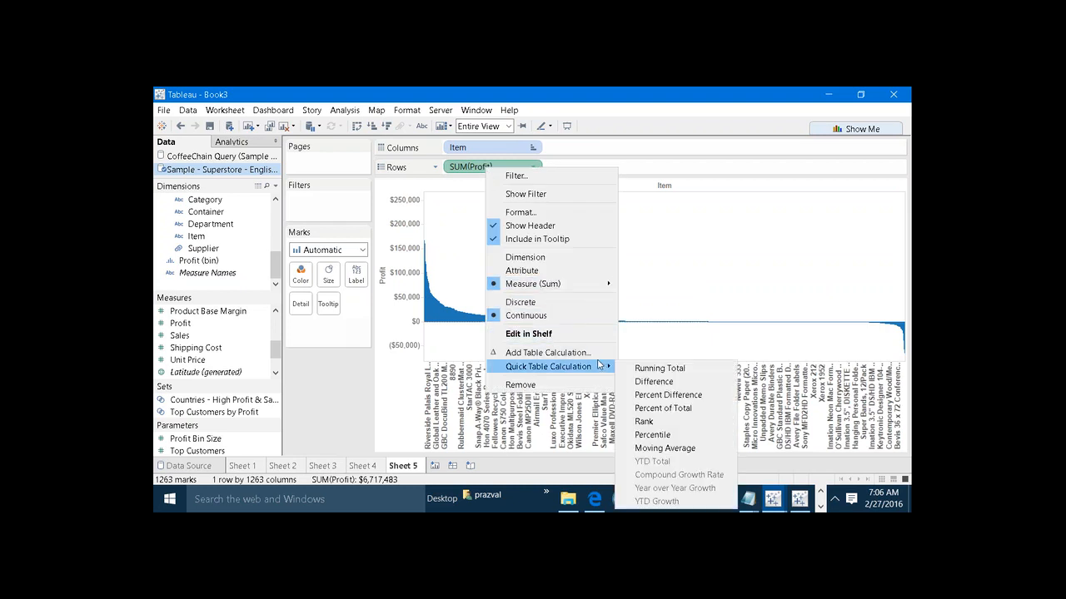
click(596, 355)
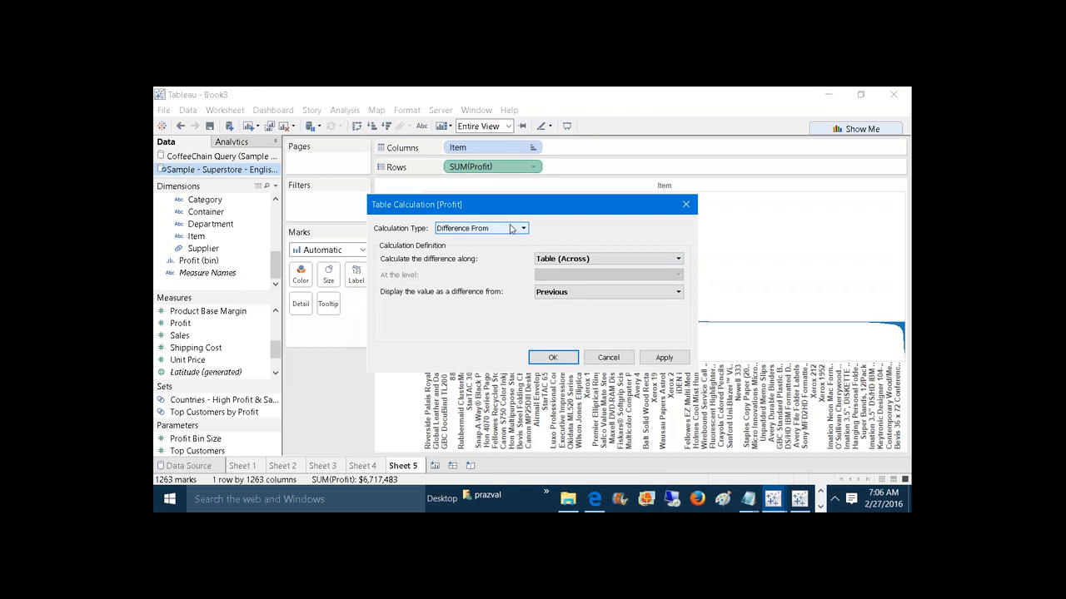
click(515, 228)
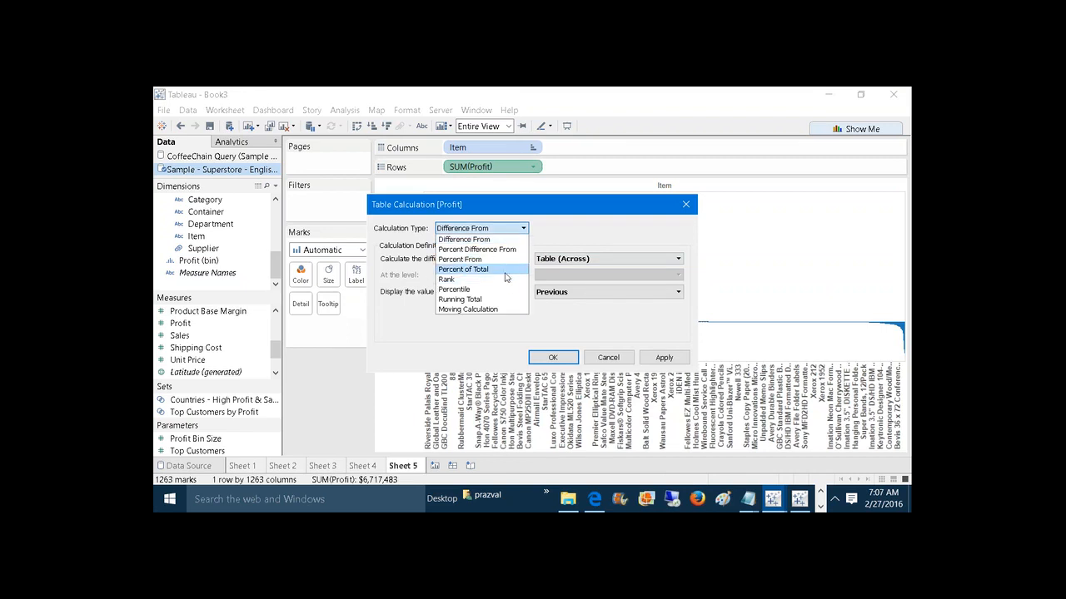
click(507, 302)
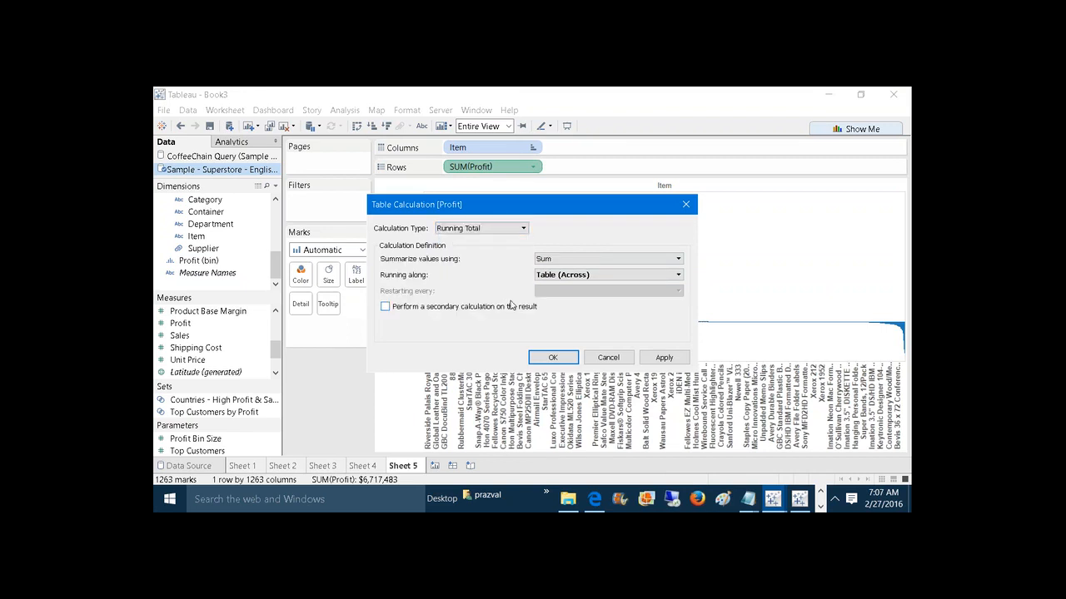
click(510, 306)
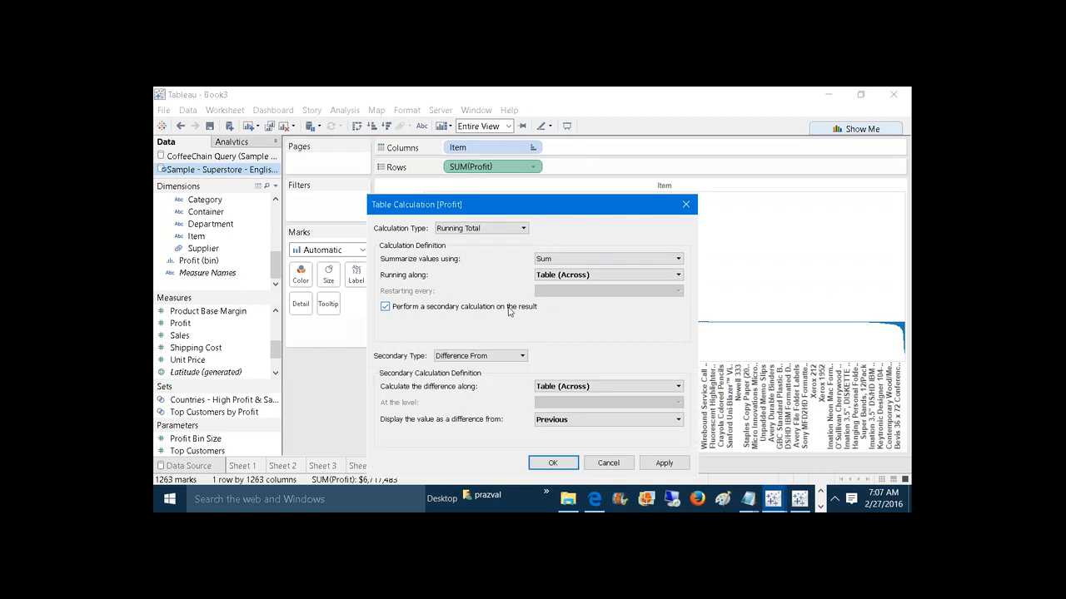
click(520, 356)
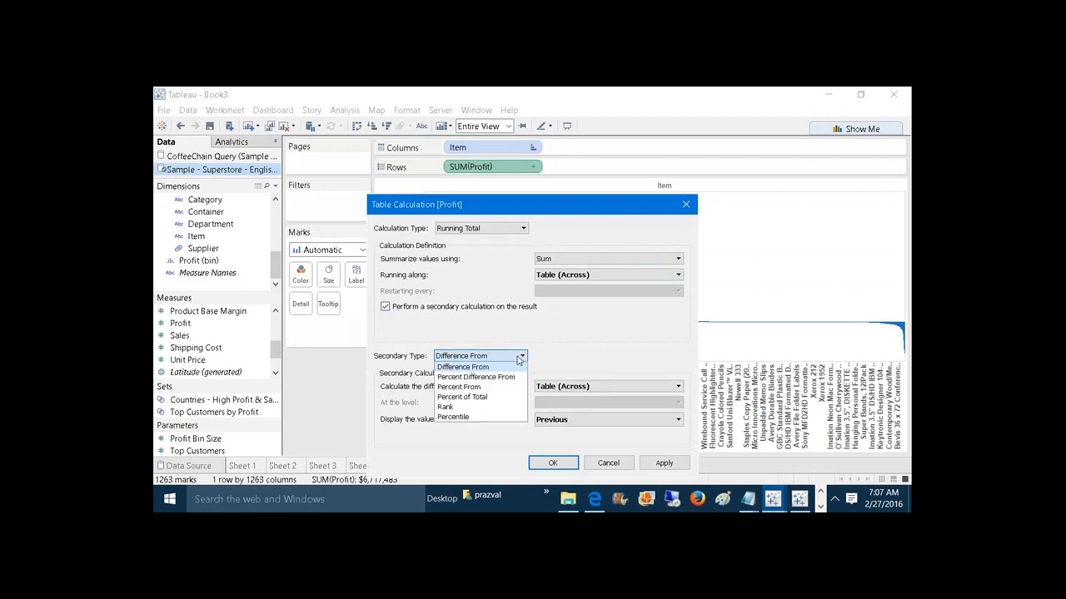
click(487, 398)
click(663, 463)
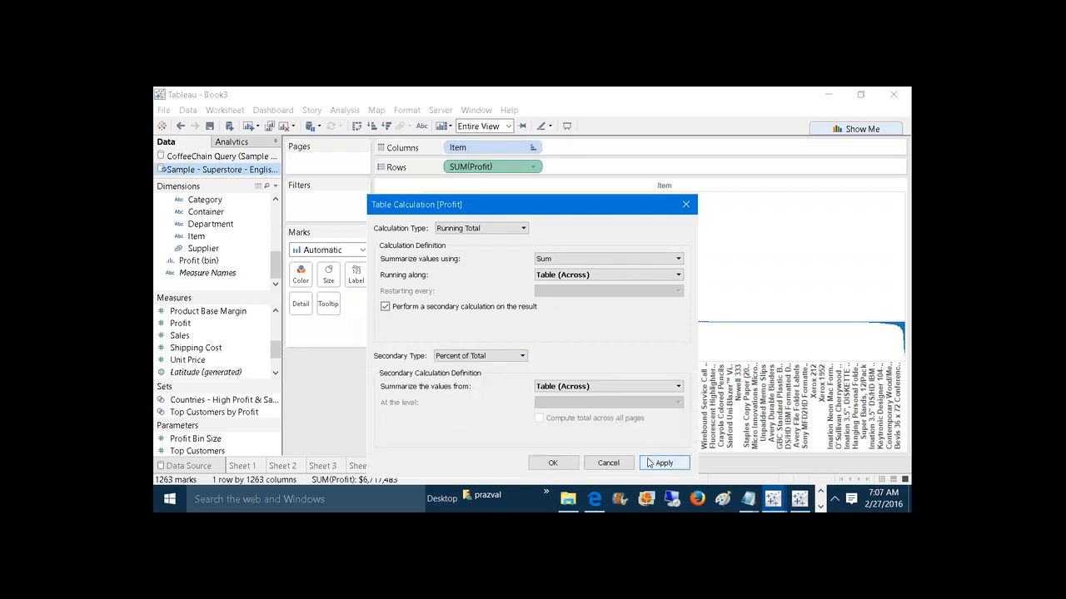
click(563, 467)
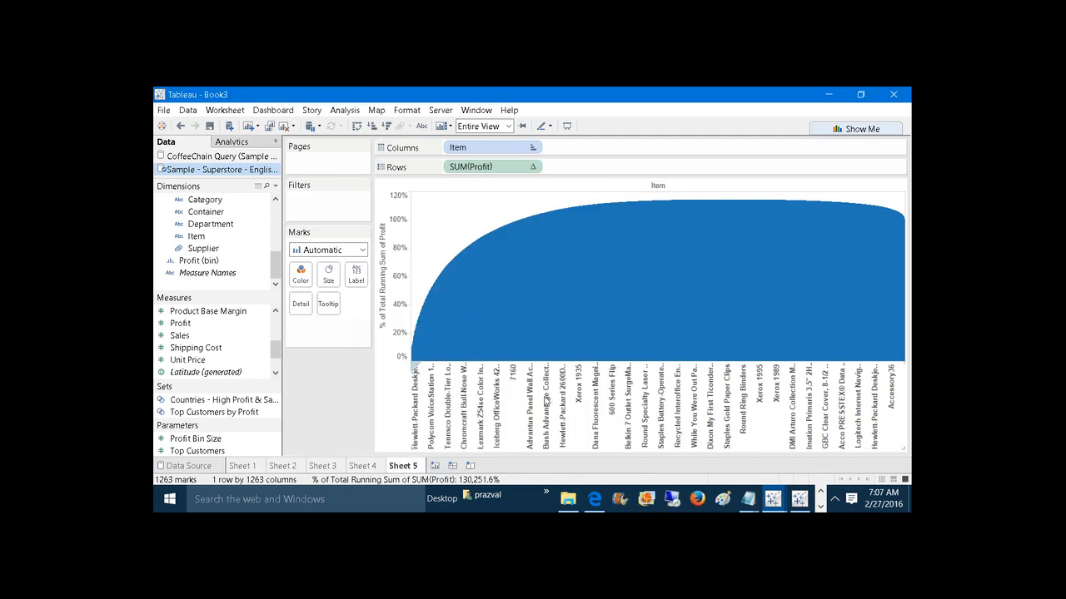
Convert the Item field on the columns to a Count (Distinct) measure
mouse_move(583, 304)
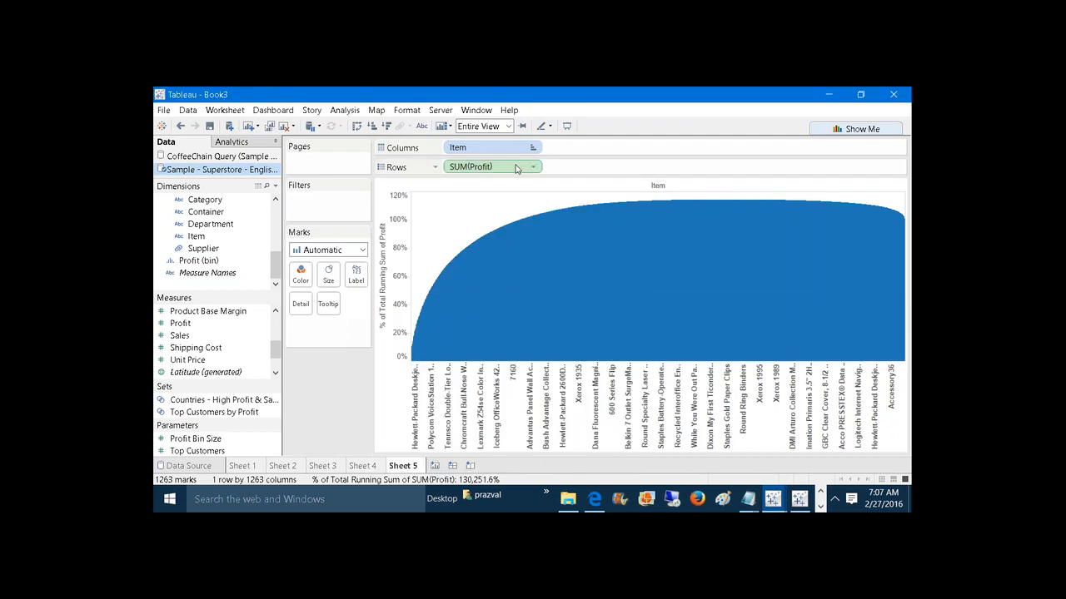
right_click(494, 151)
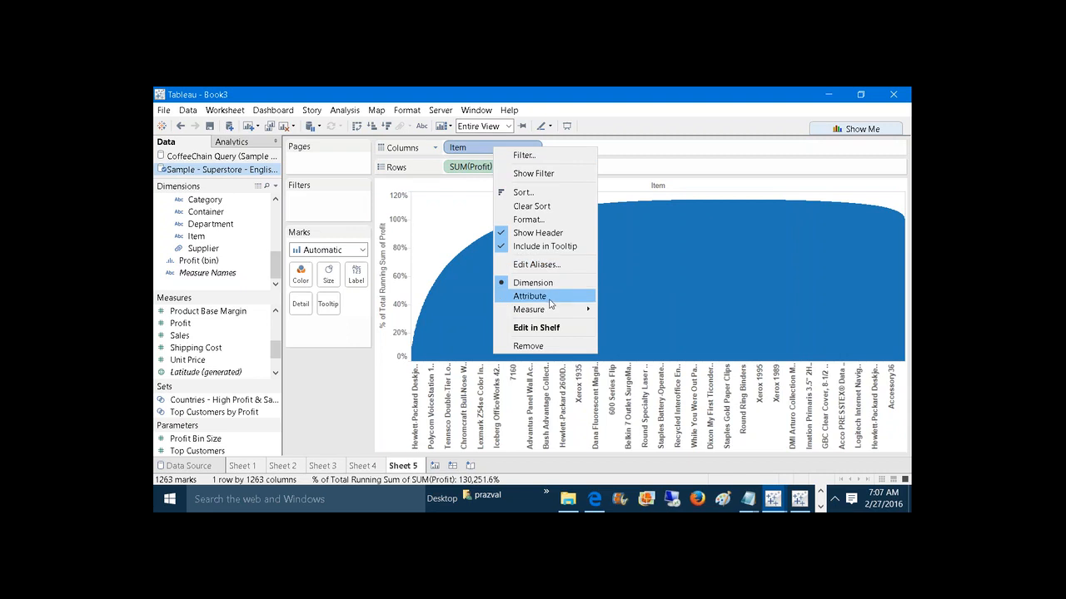
mouse_move(558, 310)
click(626, 351)
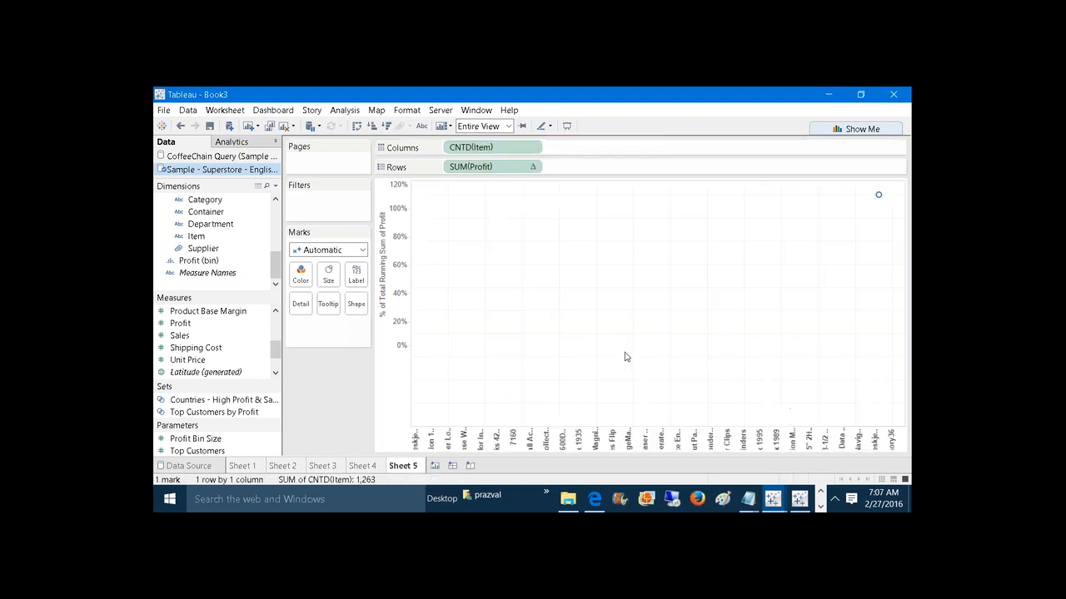
Add a Running Total table calculation to the distinct count of Item, with Percent of Total as the secondary calculation
right_click(490, 151)
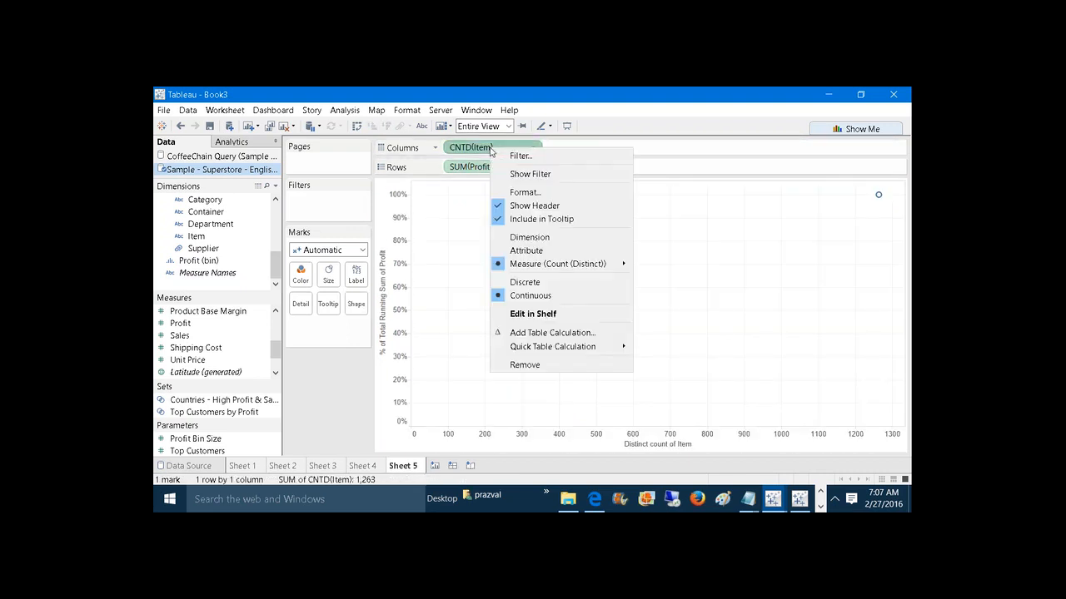
click(568, 333)
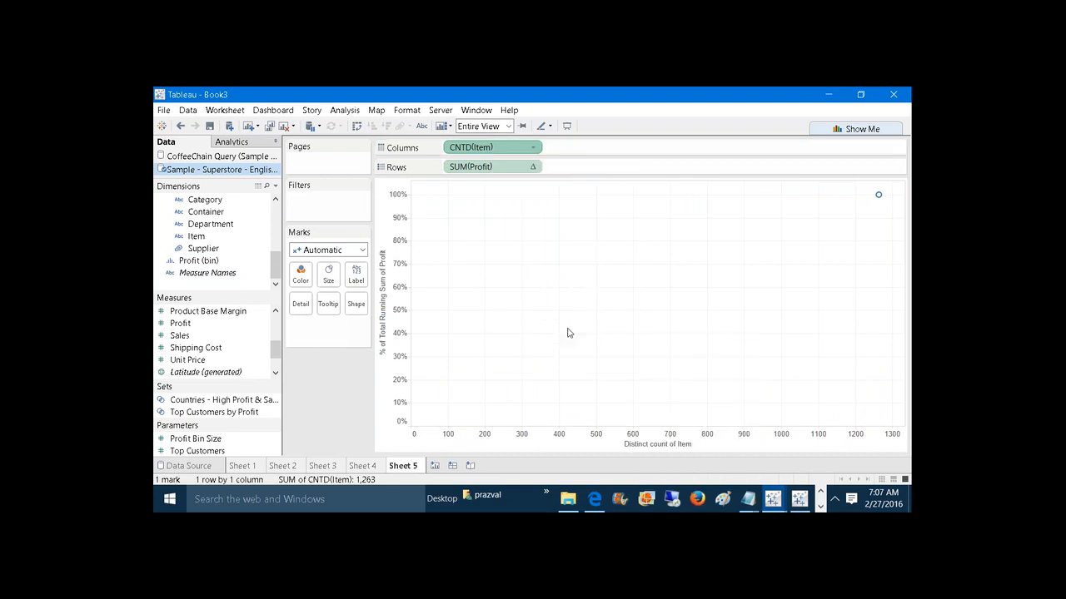
click(504, 229)
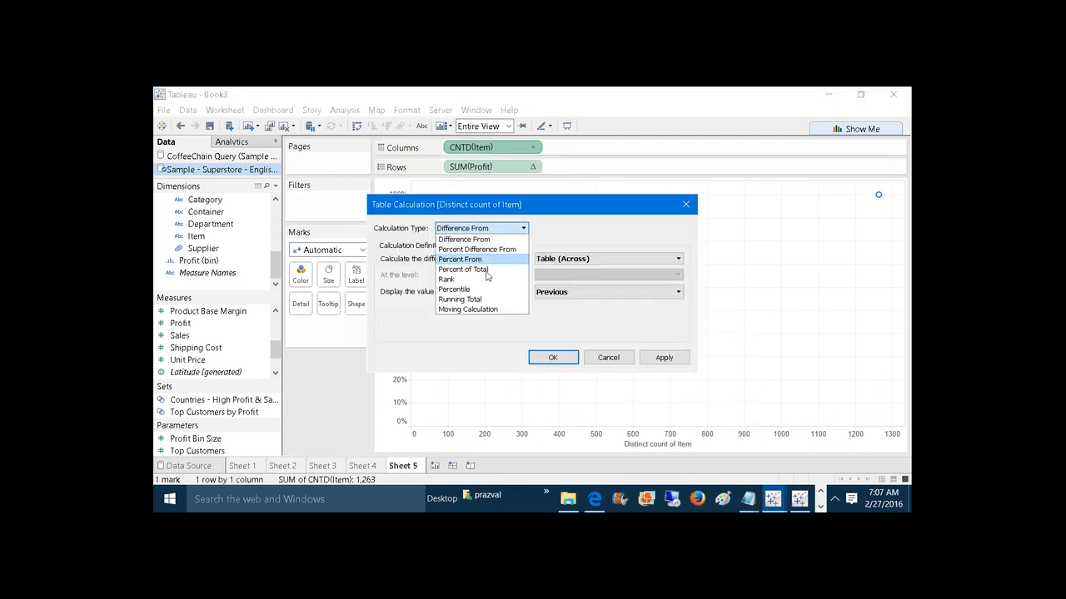
click(483, 299)
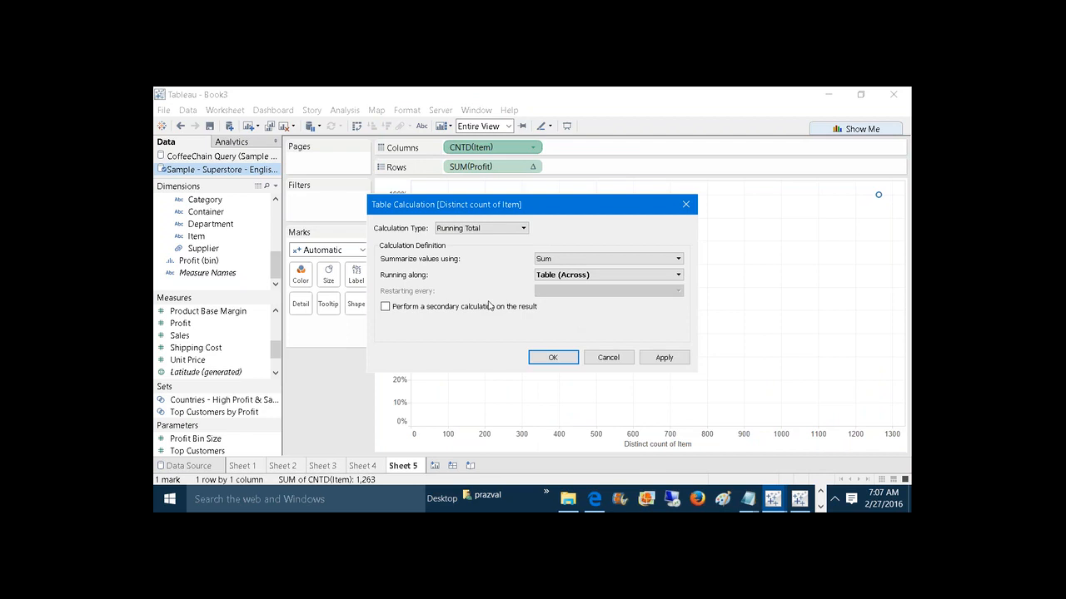
click(490, 307)
click(497, 355)
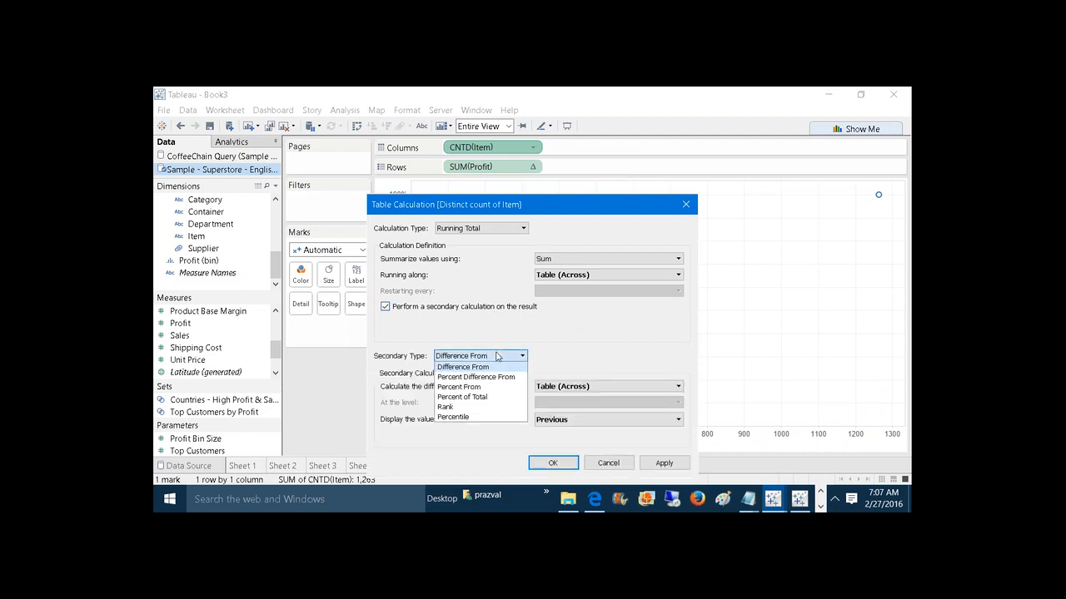
click(487, 397)
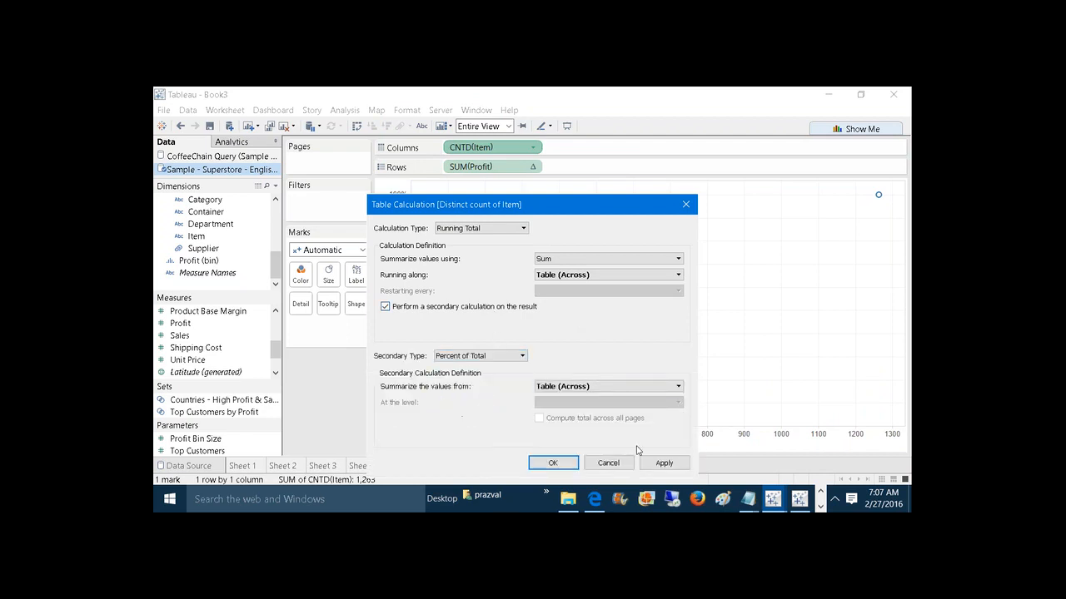
click(658, 469)
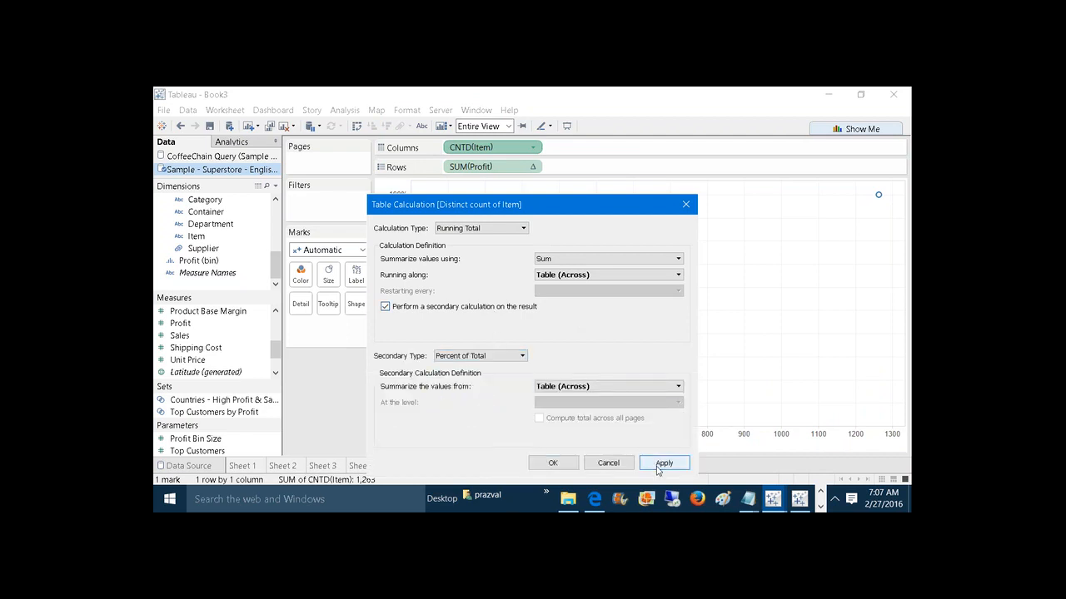
click(552, 462)
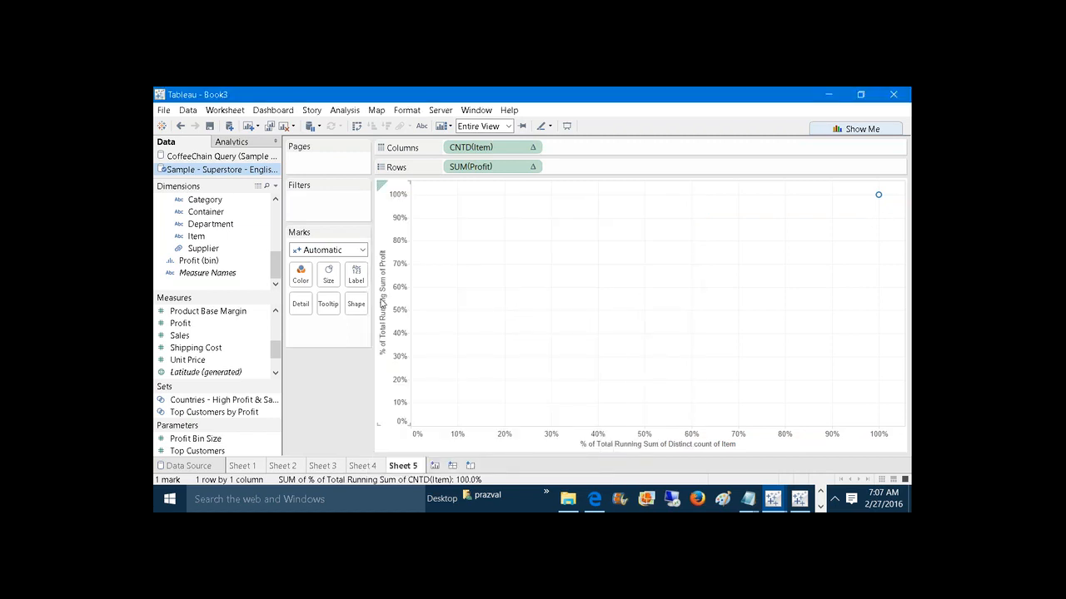
Add Item to the marks' detail level and sort it in descending order by the sum of Profit
click(204, 237)
drag(204, 237, 301, 304)
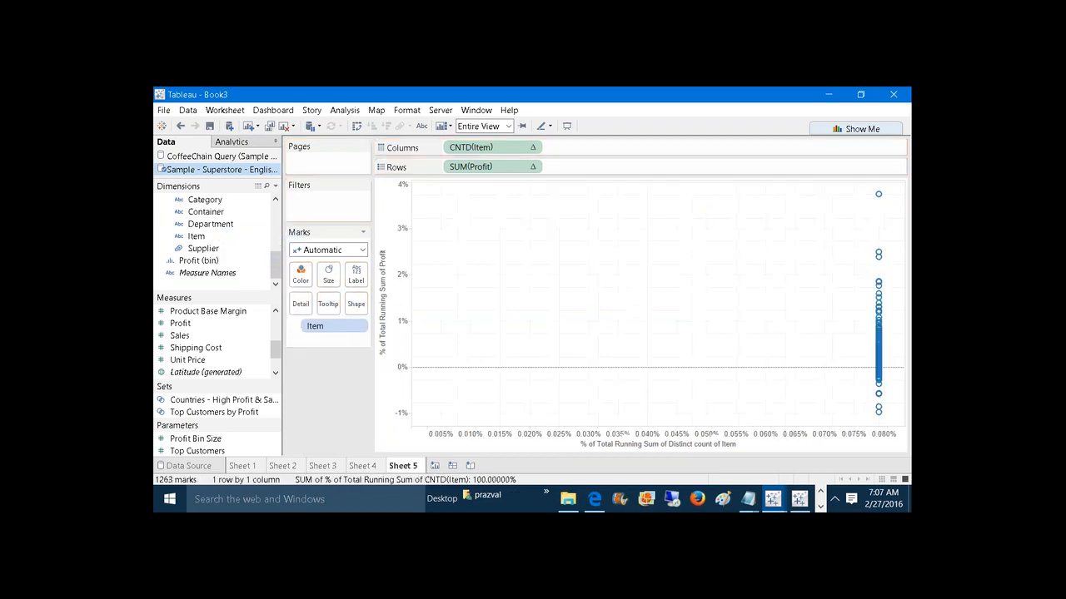
right_click(320, 327)
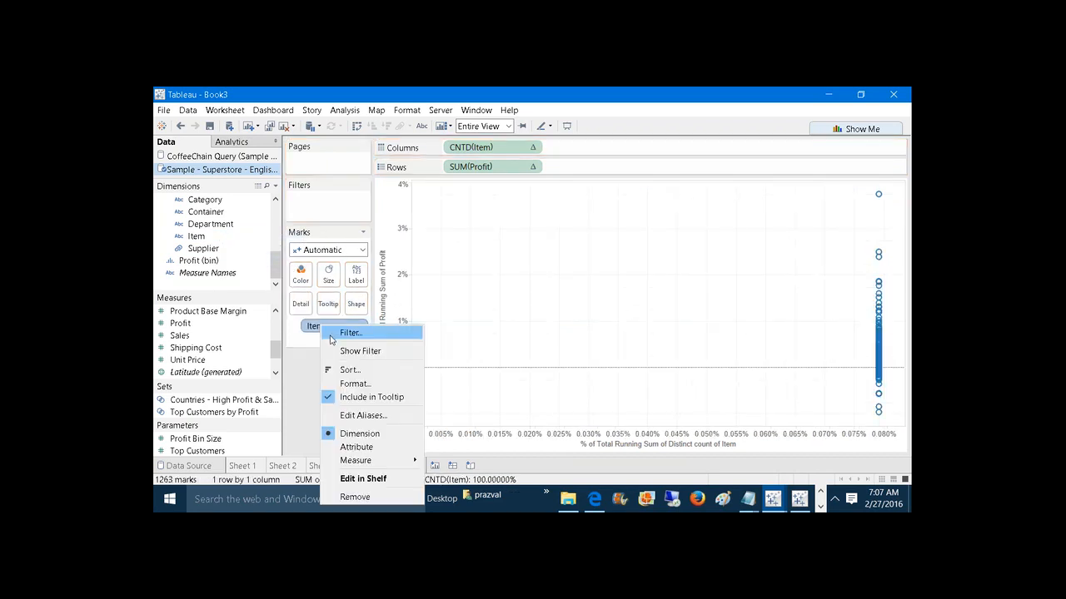
click(337, 370)
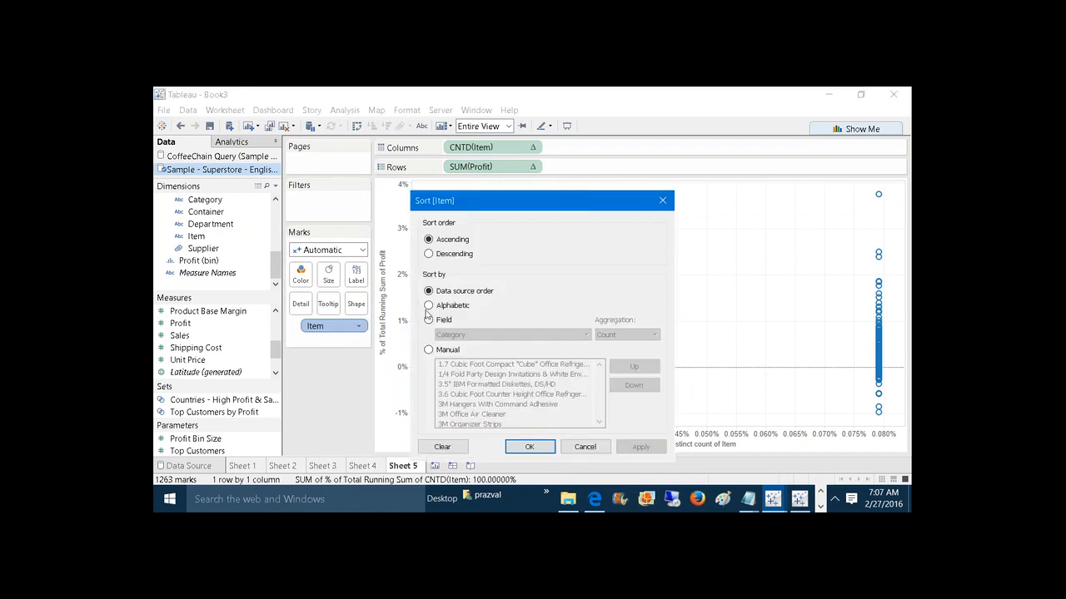
click(448, 255)
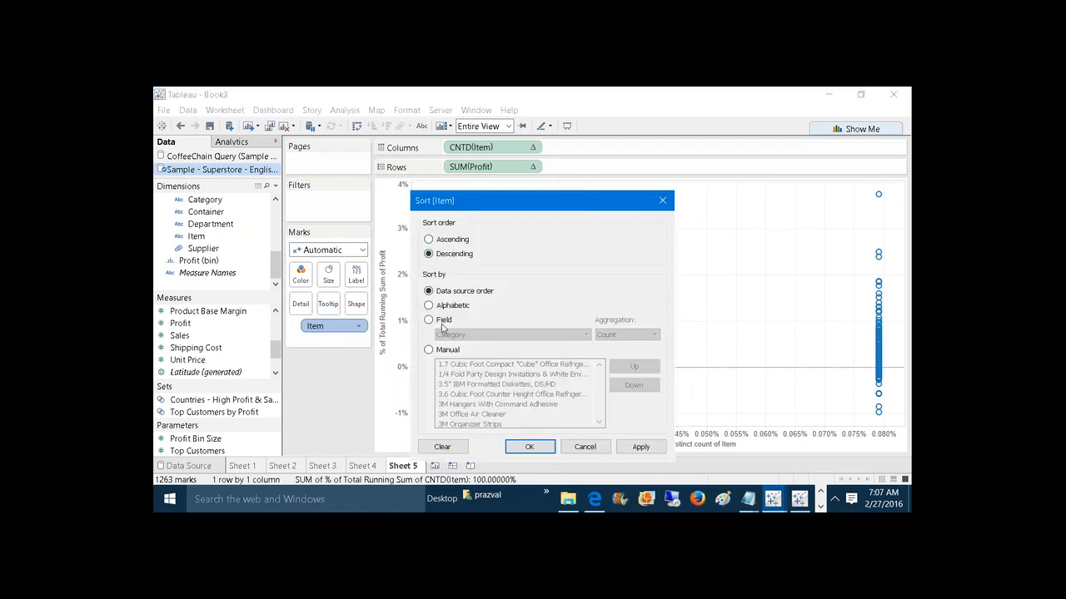
click(444, 322)
click(459, 337)
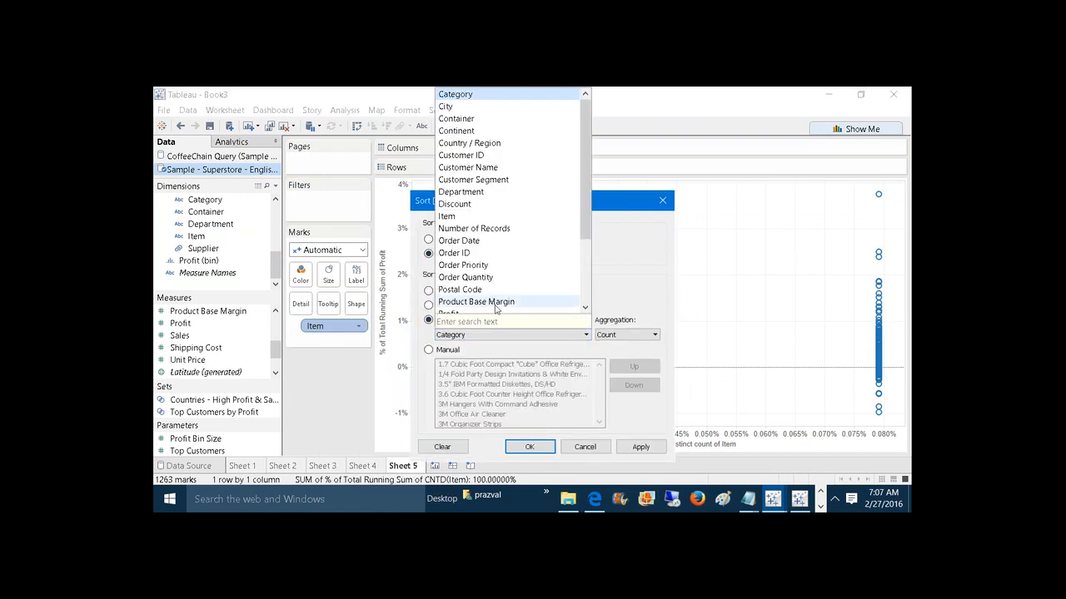
scroll(582, 236, down, 3)
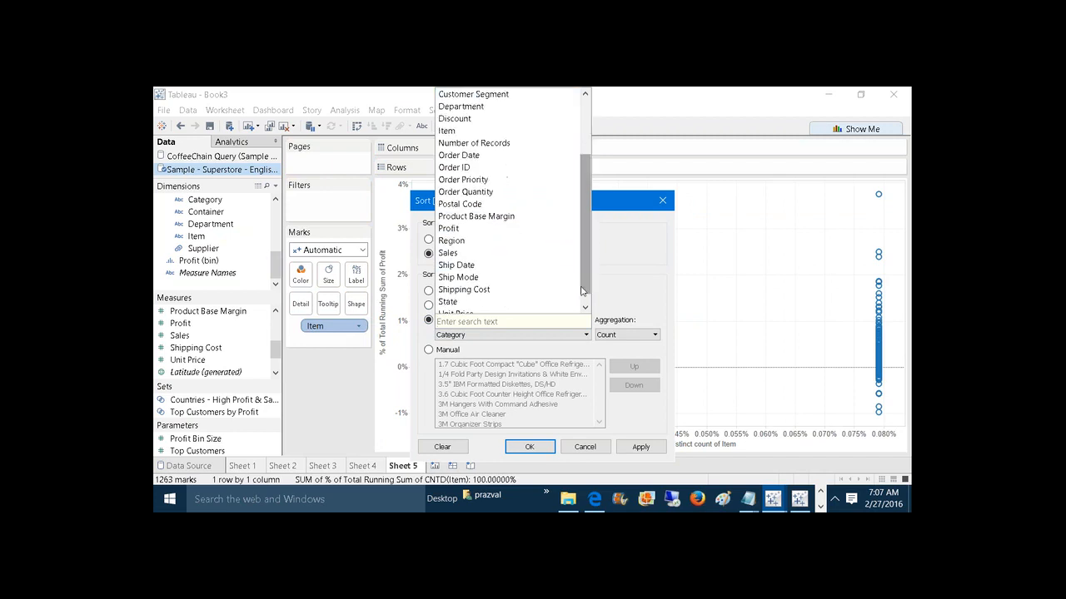
click(499, 230)
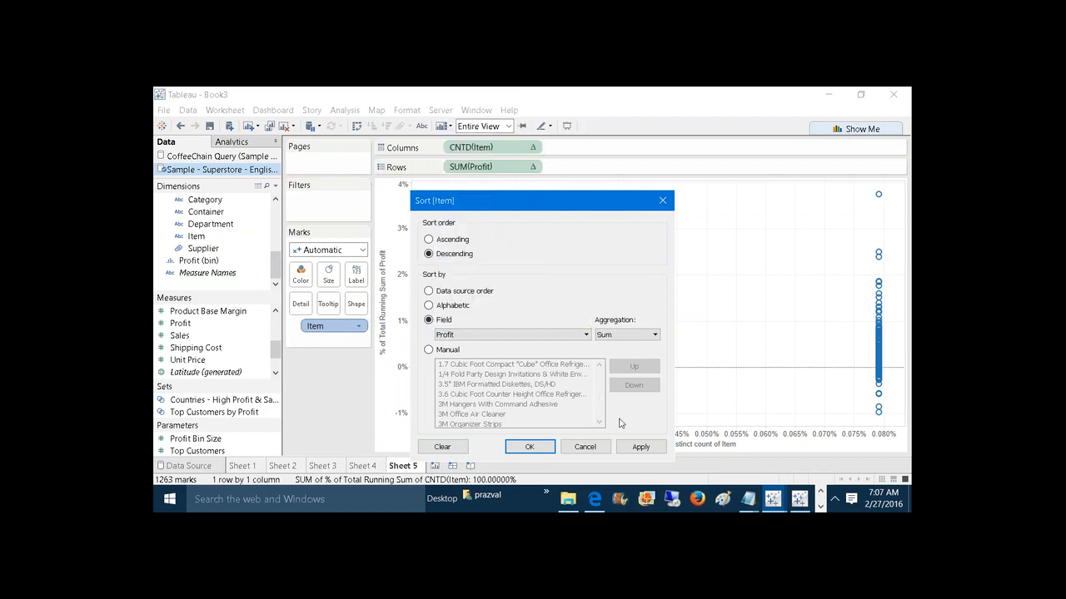
click(638, 447)
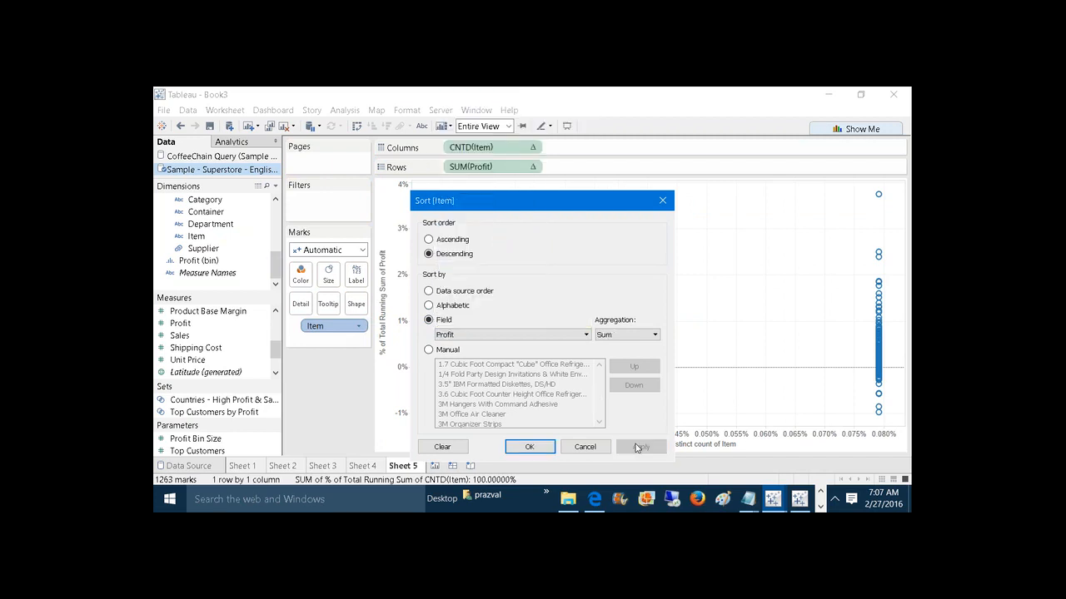
Confirm the Item sort and compute the distinct count of Item table calculation using Item
click(550, 447)
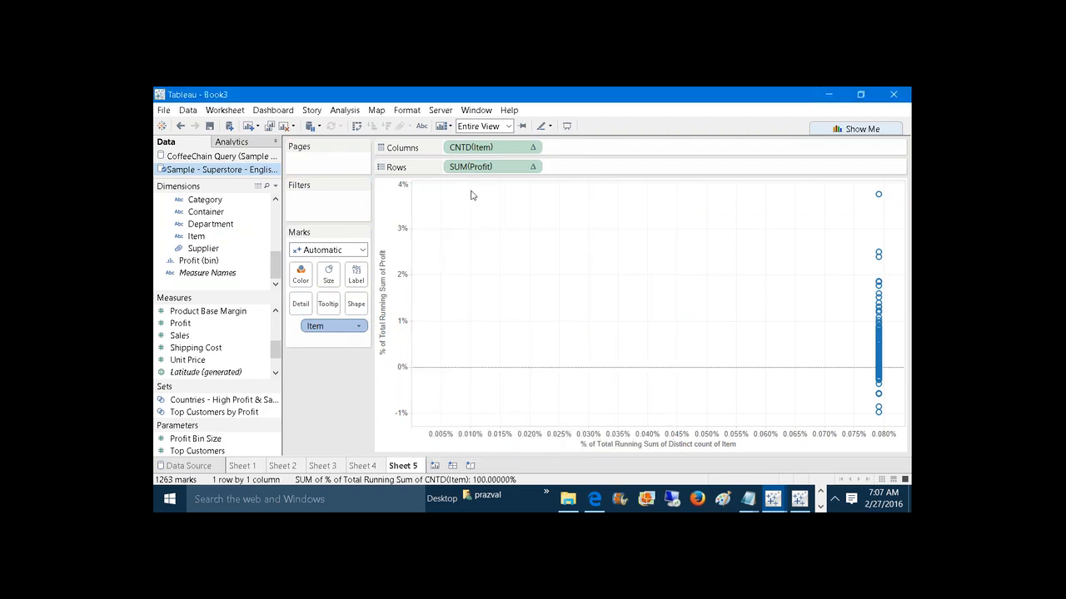
right_click(461, 155)
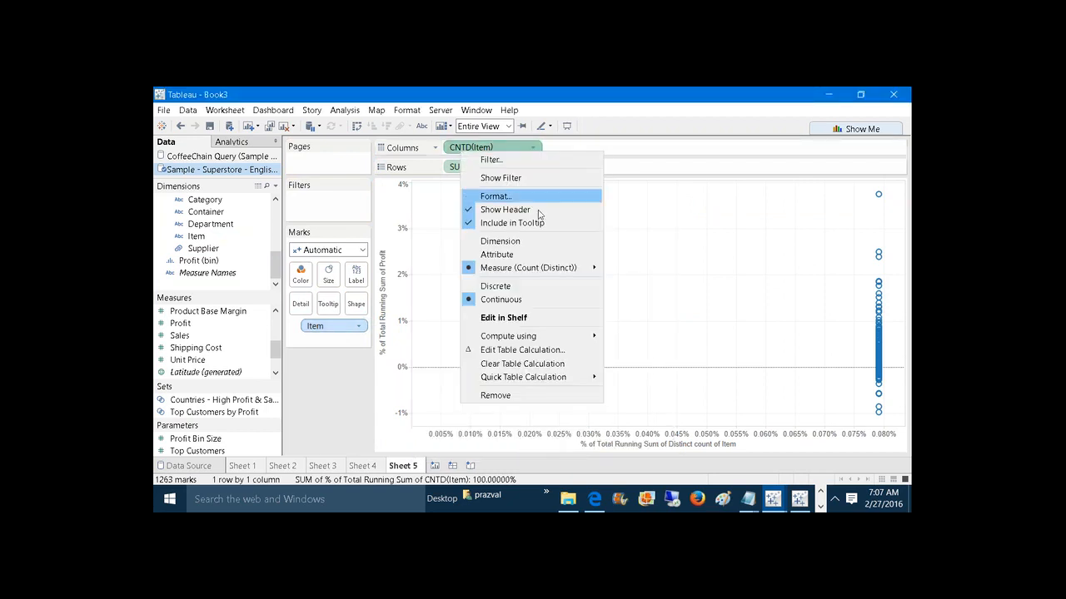
mouse_move(571, 338)
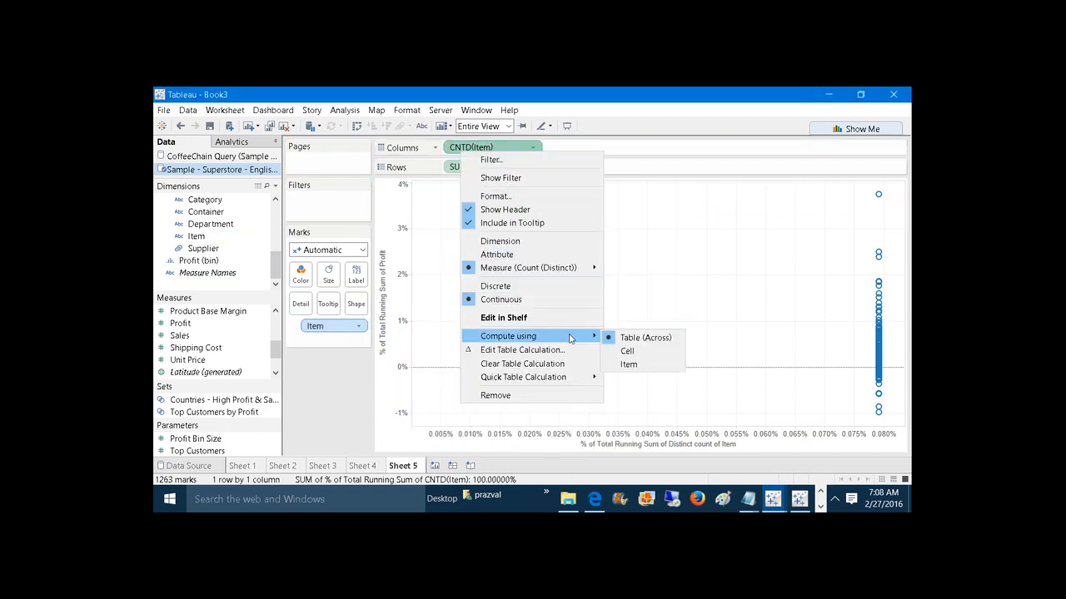
click(629, 364)
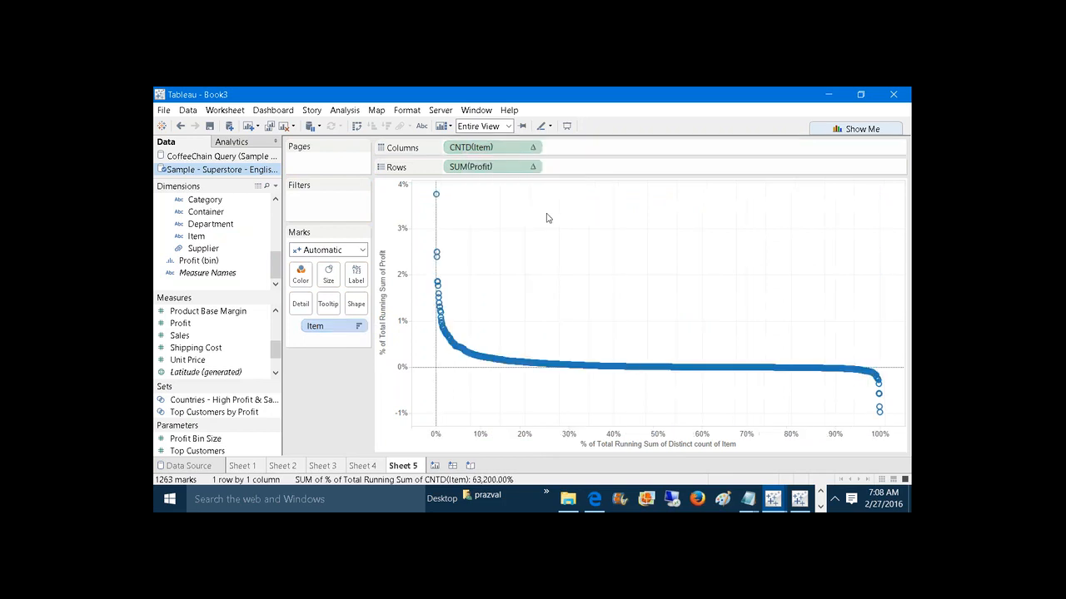
Compute the SUM(Profit) table calculation using Item and change the mark type to Bar
right_click(505, 169)
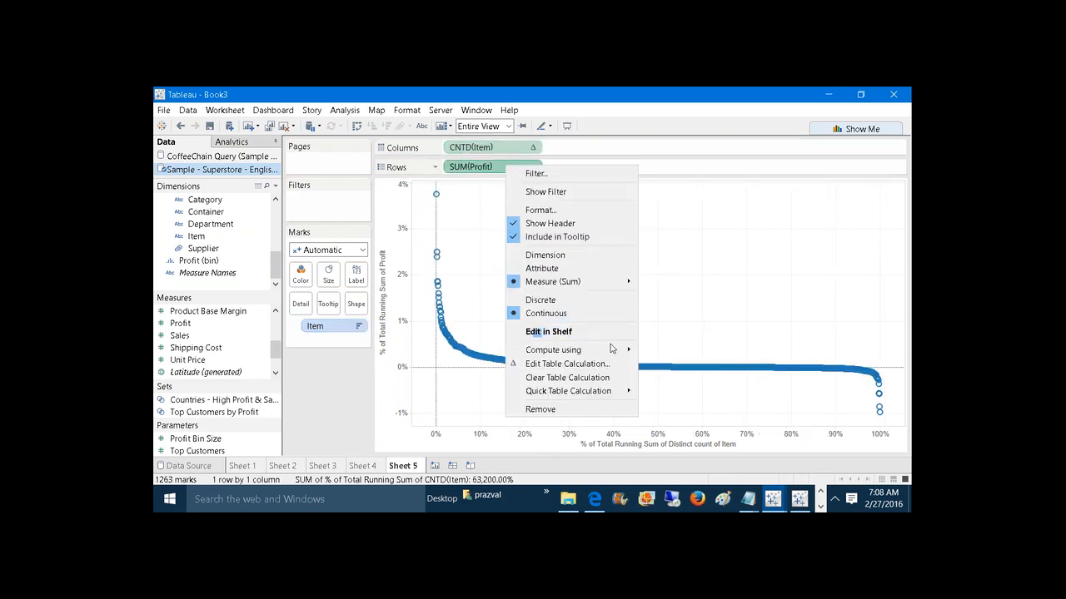
mouse_move(611, 350)
click(655, 376)
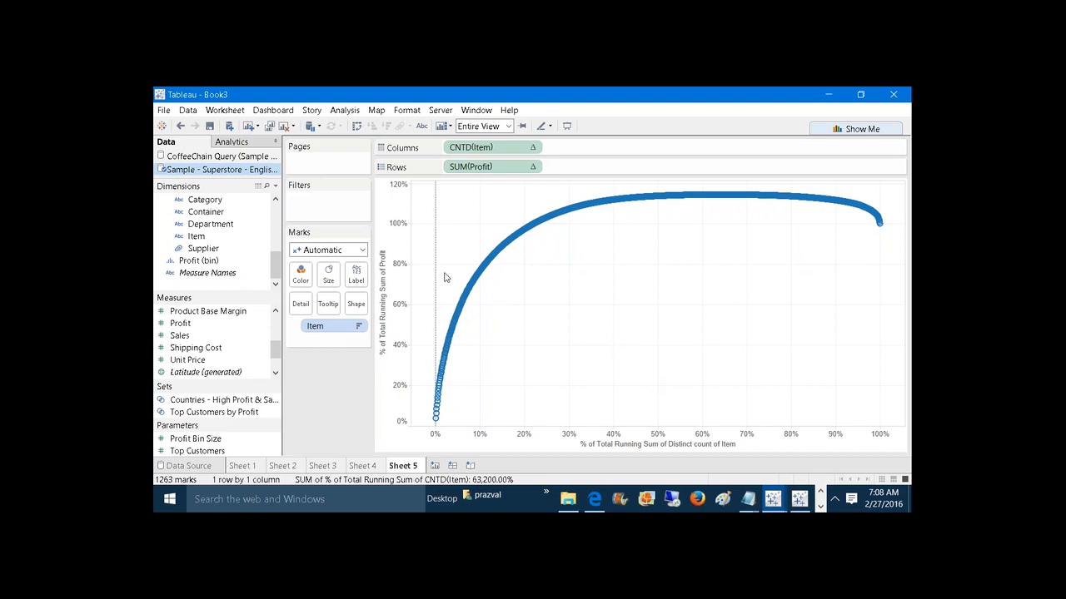
click(362, 250)
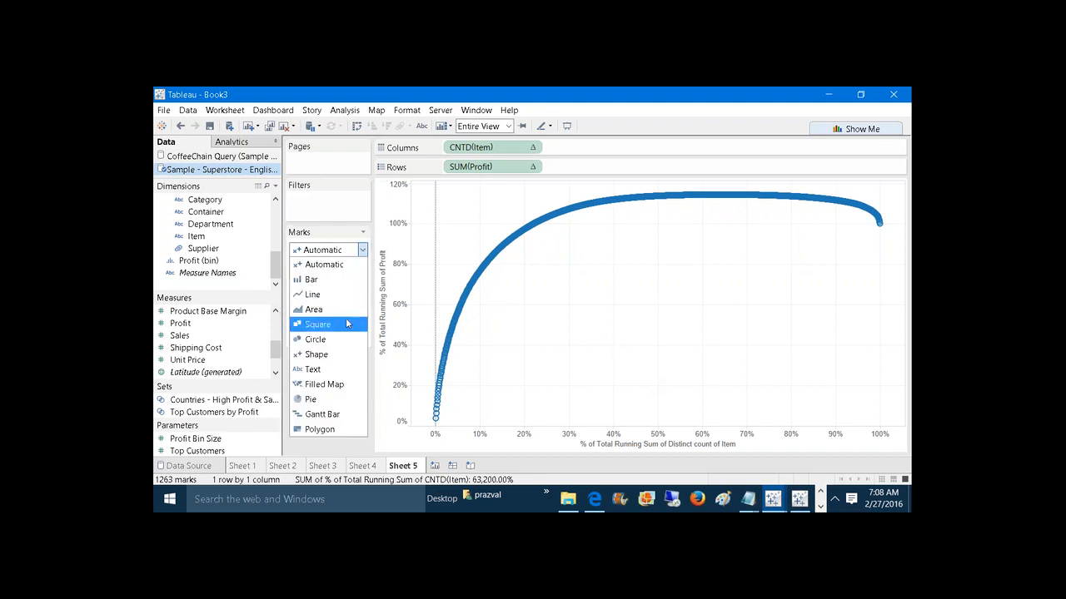
key(Escape)
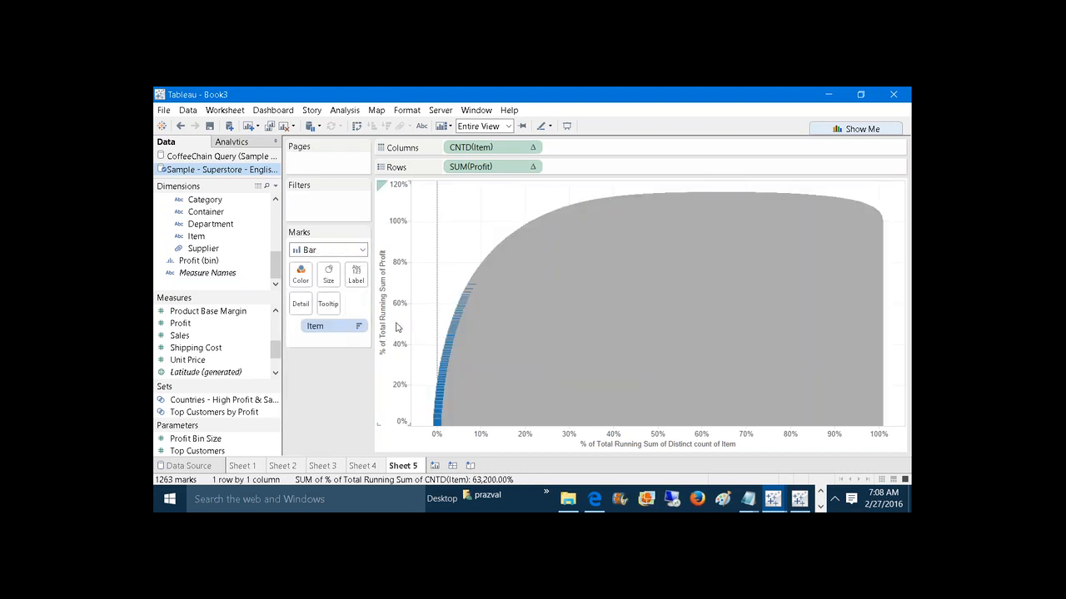
Add reference lines for both axes across the entire table, with the distinct item count line at a constant value of 0.80
click(226, 145)
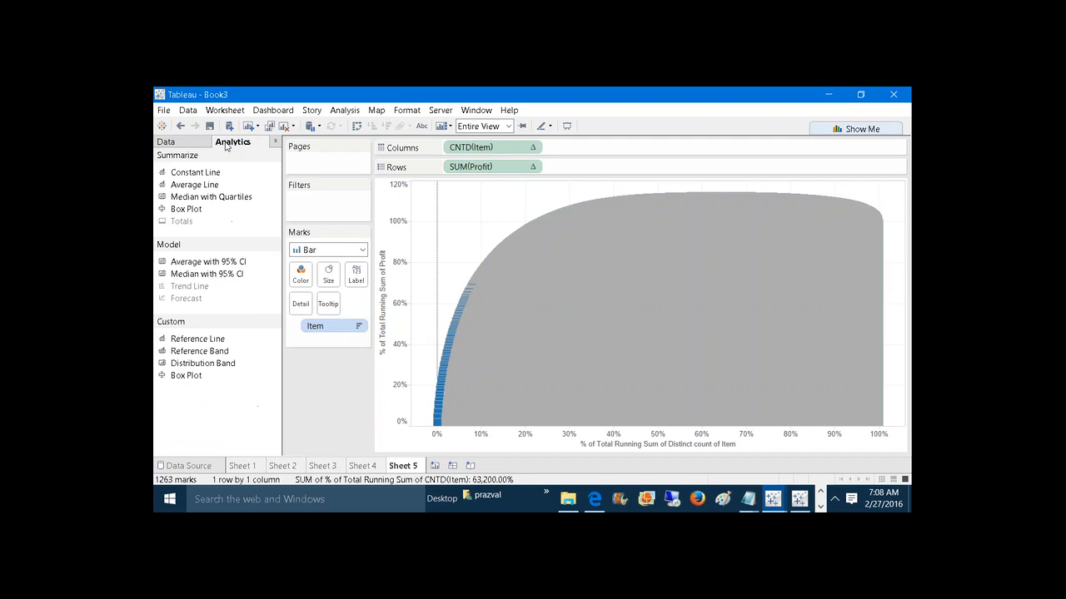
drag(213, 336, 483, 206)
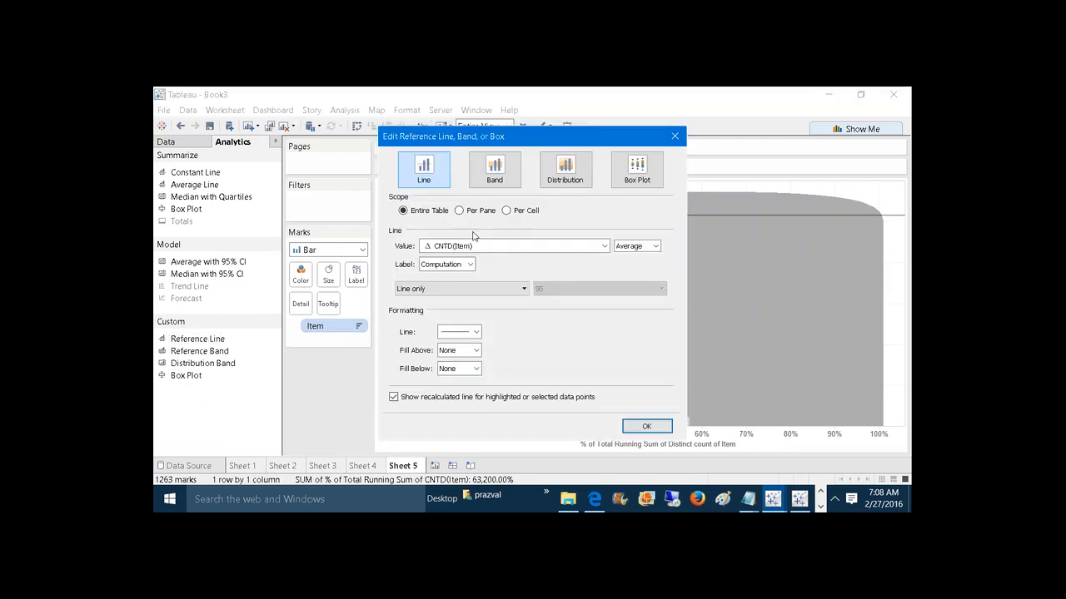
click(649, 248)
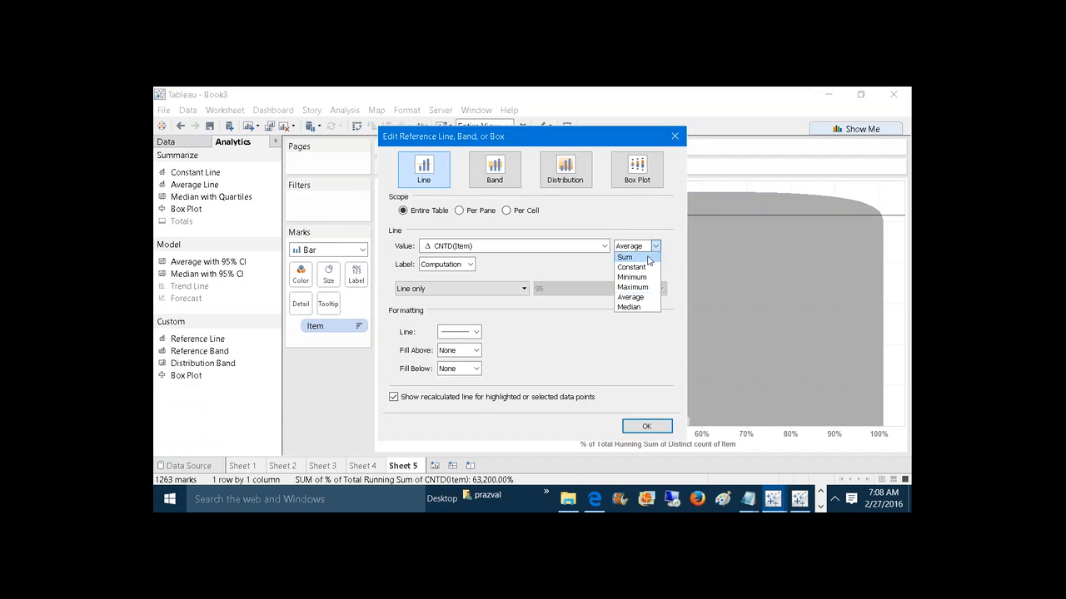
click(633, 267)
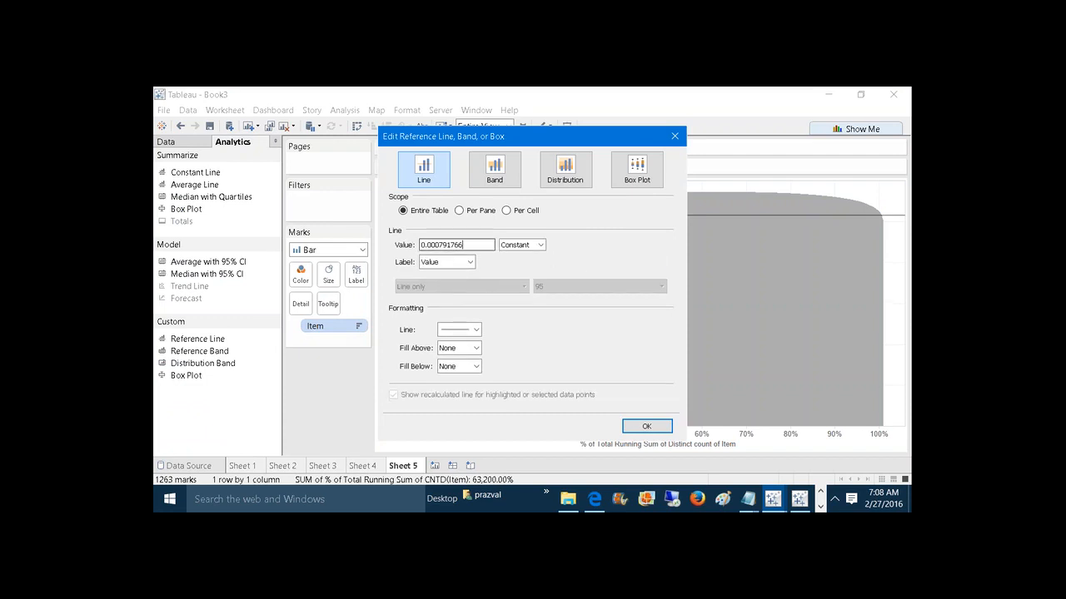
key(BackSpace)
key(BackSpace)
key(BackSpace)
key(BackSpace)
key(BackSpace)
key(BackSpace)
key(BackSpace)
key(BackSpace)
key(BackSpace)
text(80)
click(632, 429)
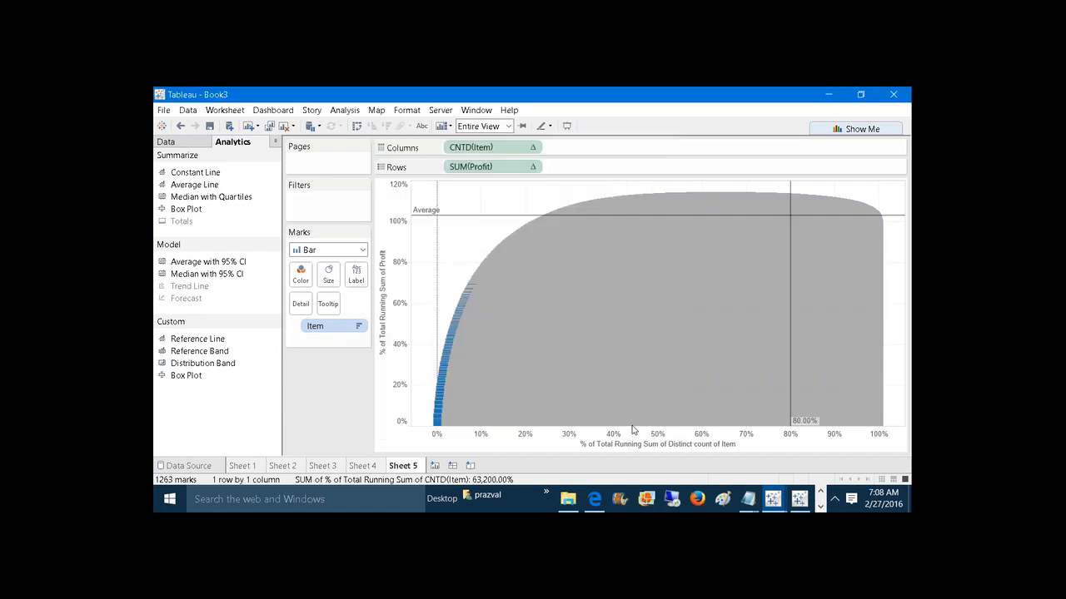
Set the constant reference line on the item count axis to 0.20
mouse_move(791, 332)
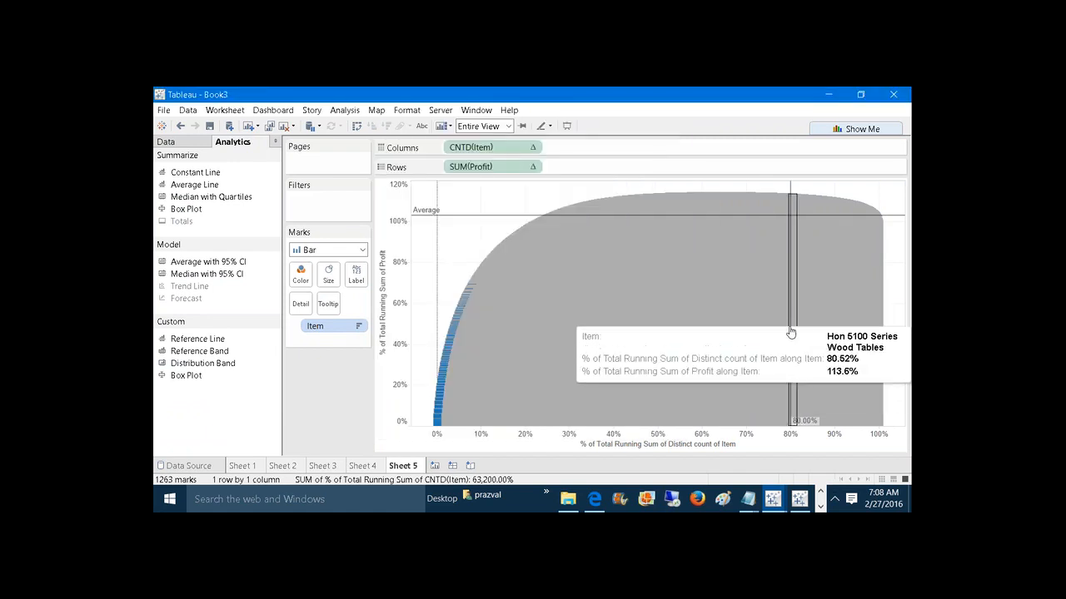
click(791, 332)
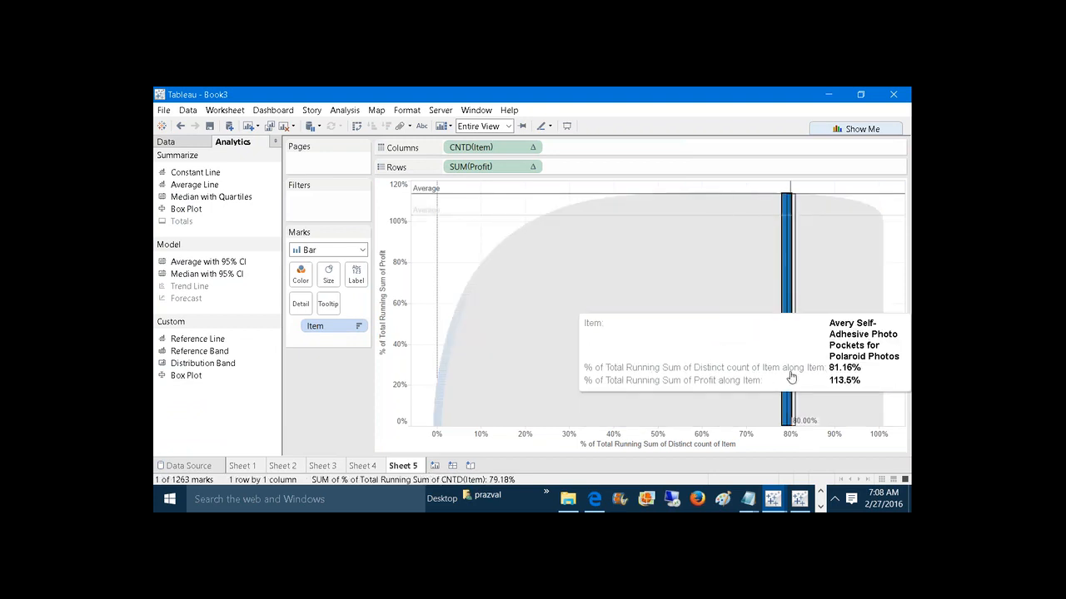
click(790, 200)
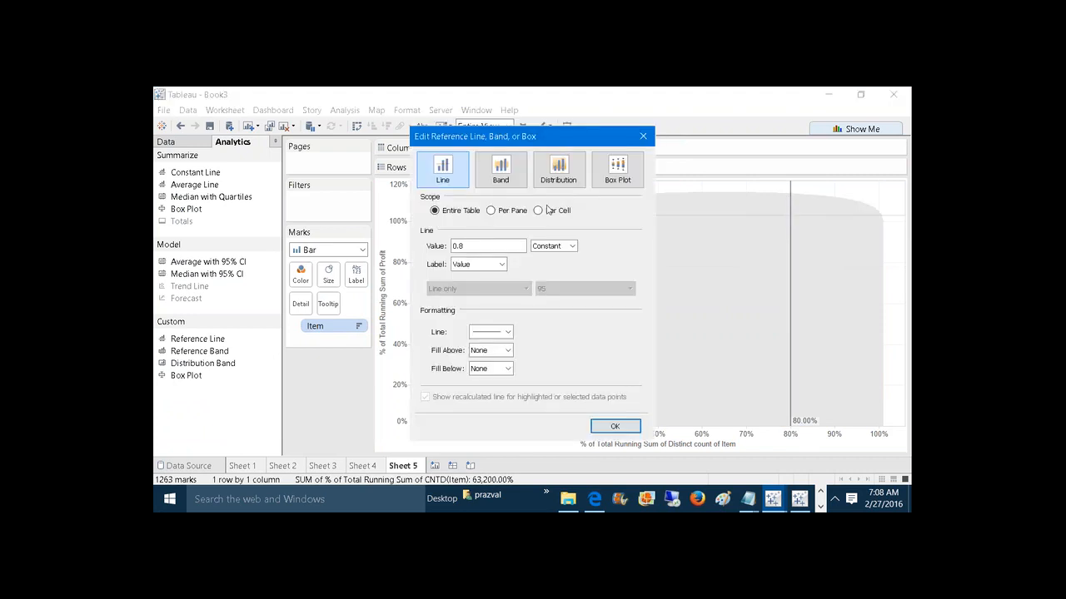
key(BackSpace)
text(20)
click(614, 427)
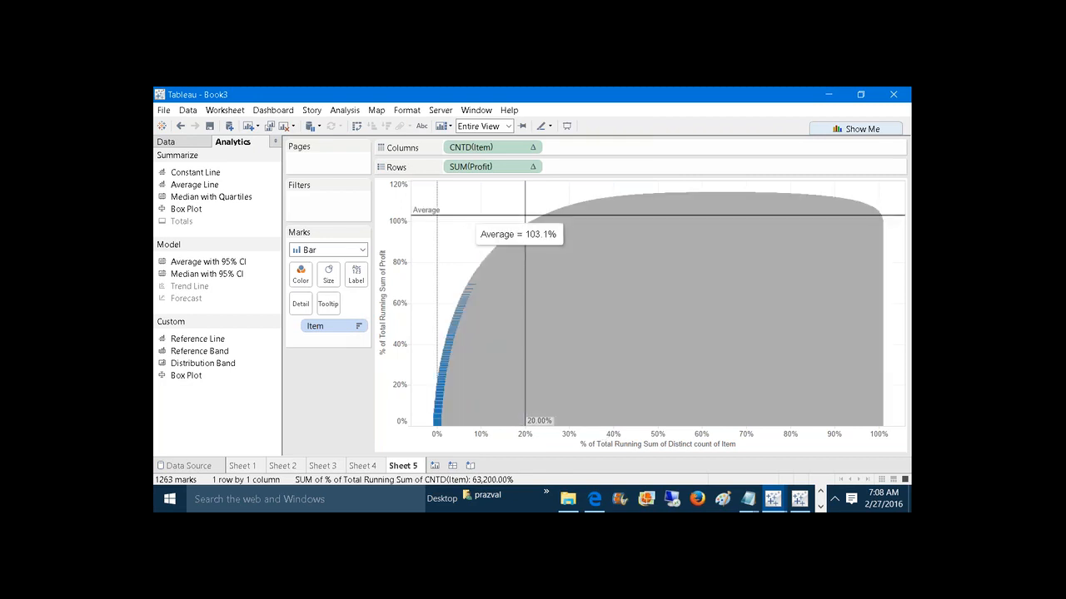
Change the profit axis's Average reference line to a constant value of 0.80
click(468, 216)
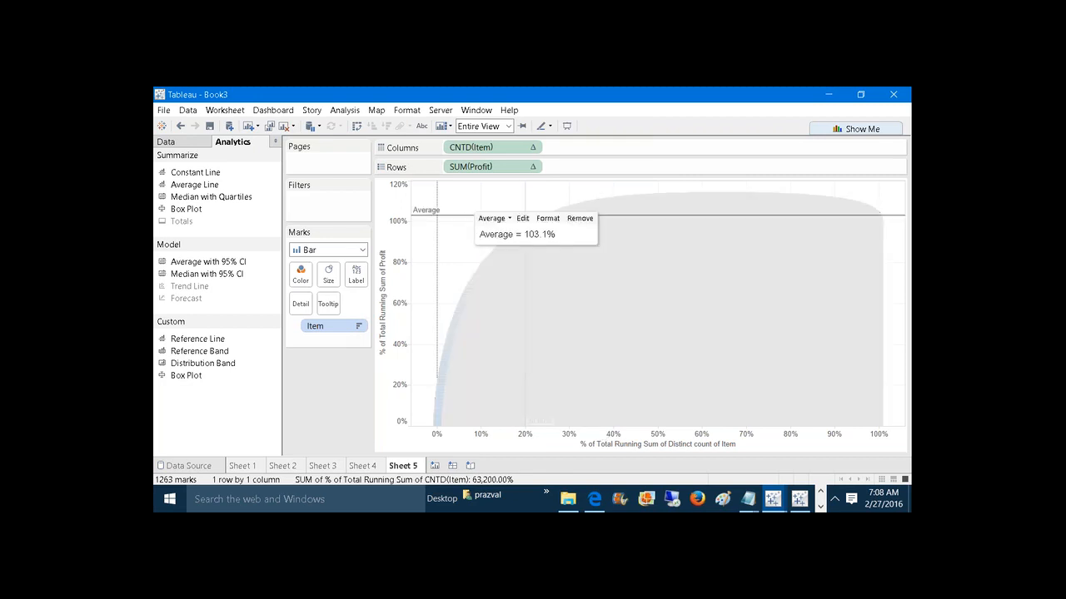
click(524, 223)
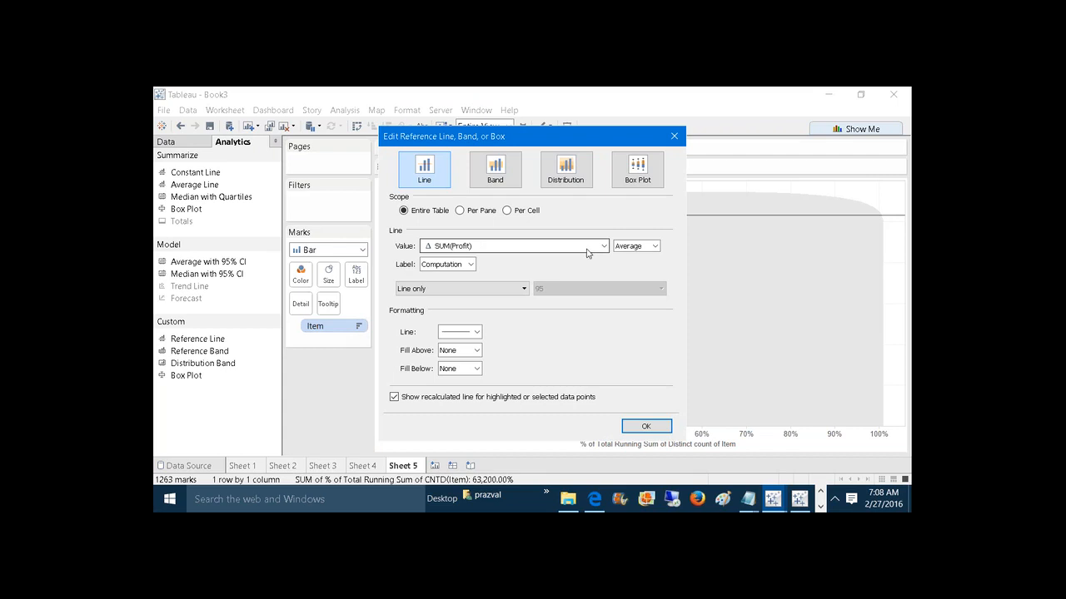
click(655, 247)
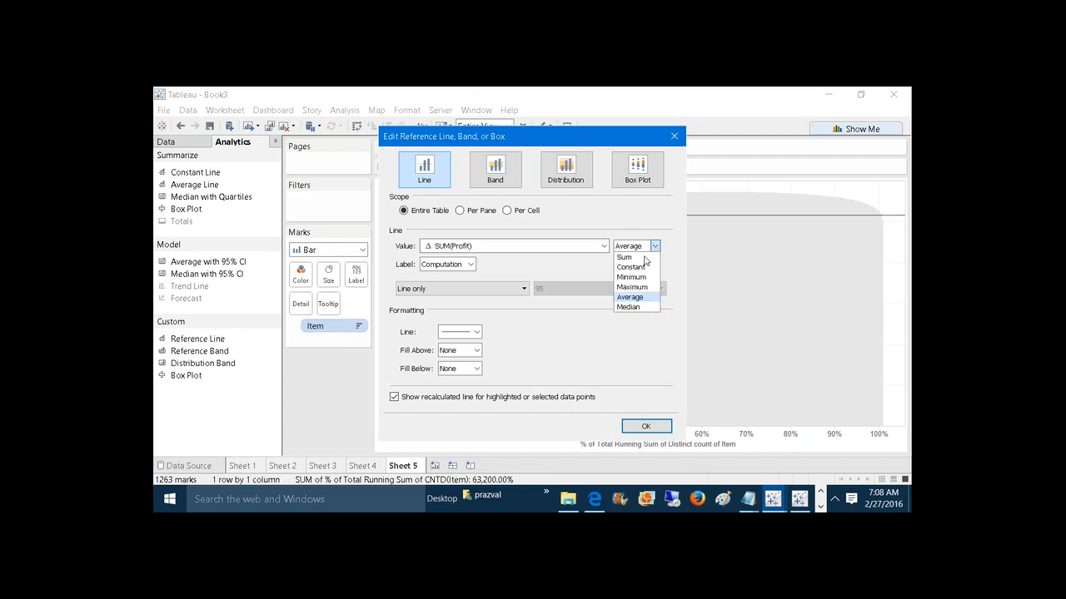
click(644, 267)
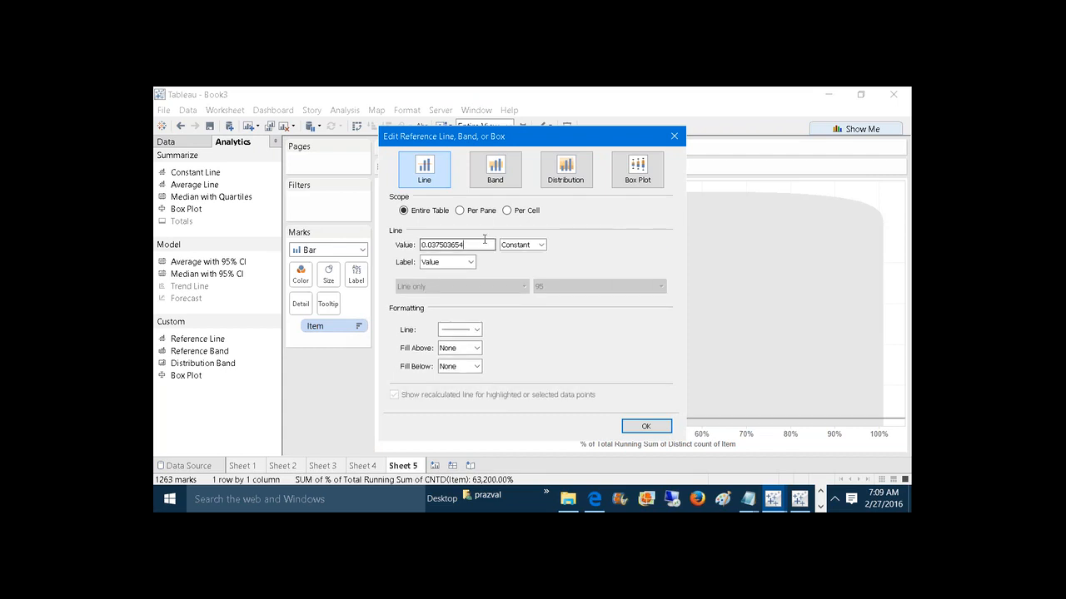
key(BackSpace)
key(BackSpace)
key(BackSpace)
key(BackSpace)
key(BackSpace)
key(BackSpace)
key(BackSpace)
key(BackSpace)
key(BackSpace)
text(80)
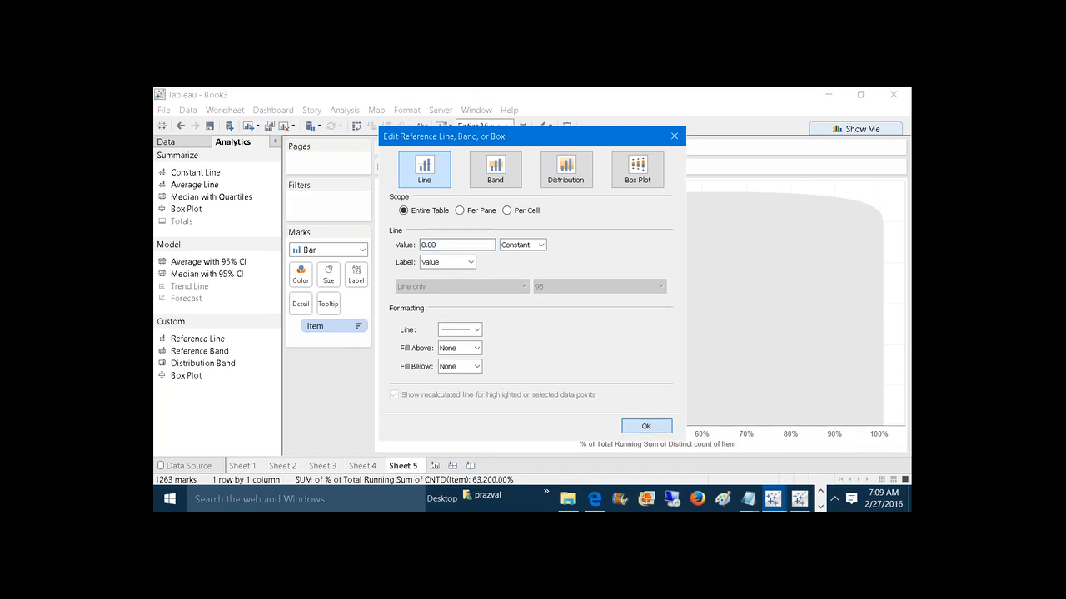
click(645, 426)
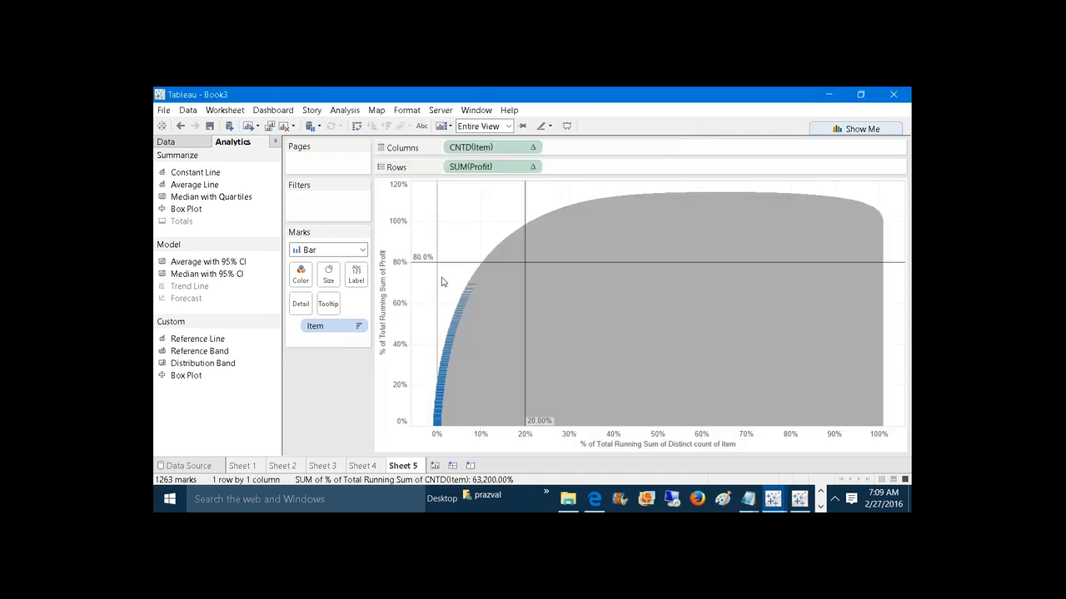
Examine the bar beside the 20% reference line, and switch to the Notepad list of charts to review the Pareto notes
mouse_move(517, 268)
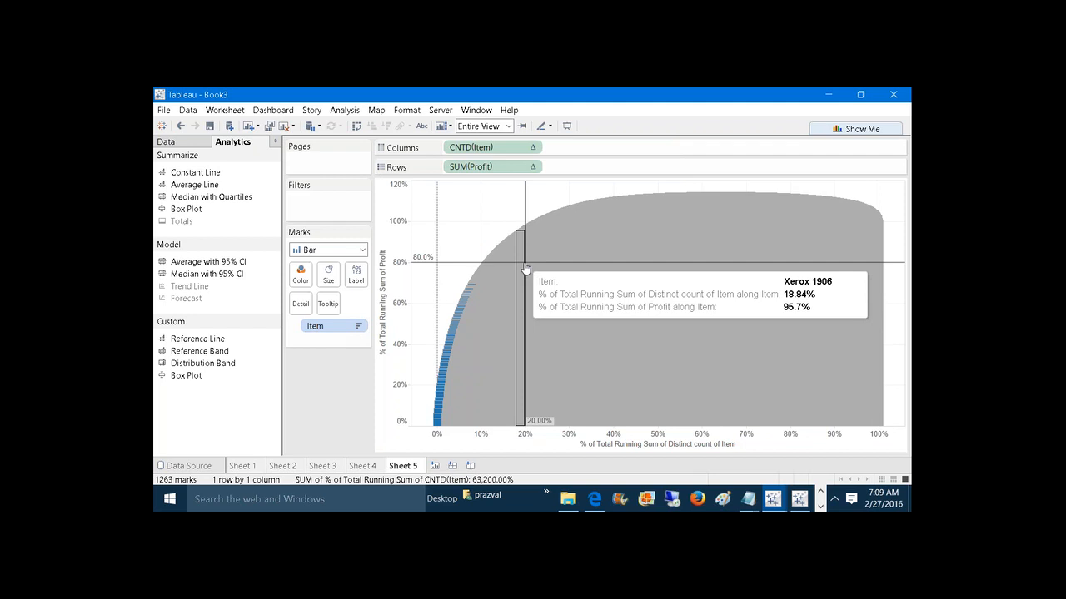
mouse_move(749, 499)
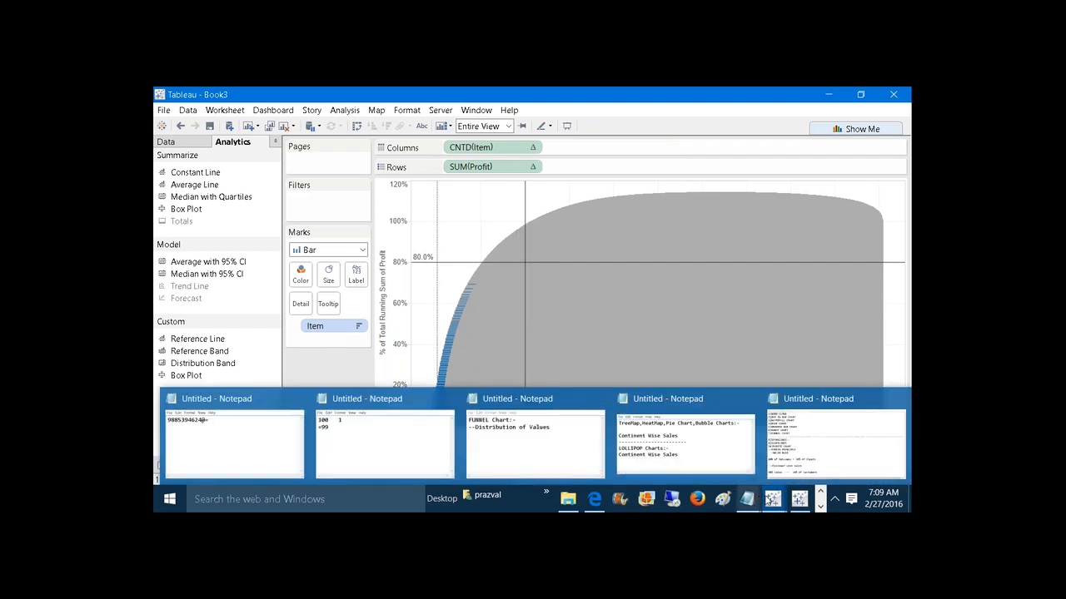
click(797, 460)
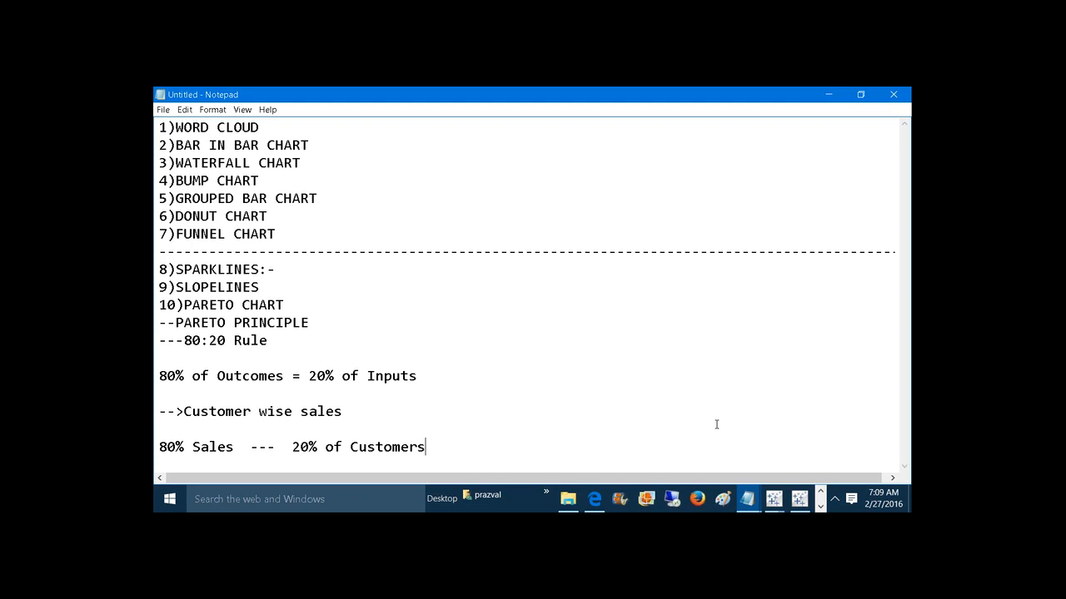
Switch to Tableau and look over the B24&B25 Advance_Charts_Day3 and Advance_Charts_Day2 workbooks
mouse_move(774, 499)
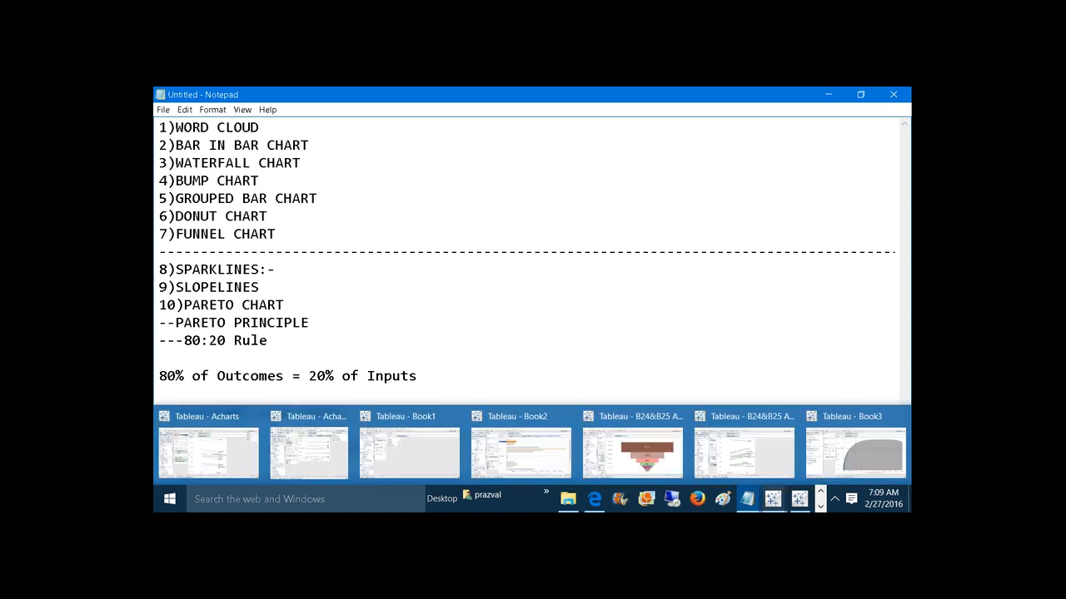
click(761, 448)
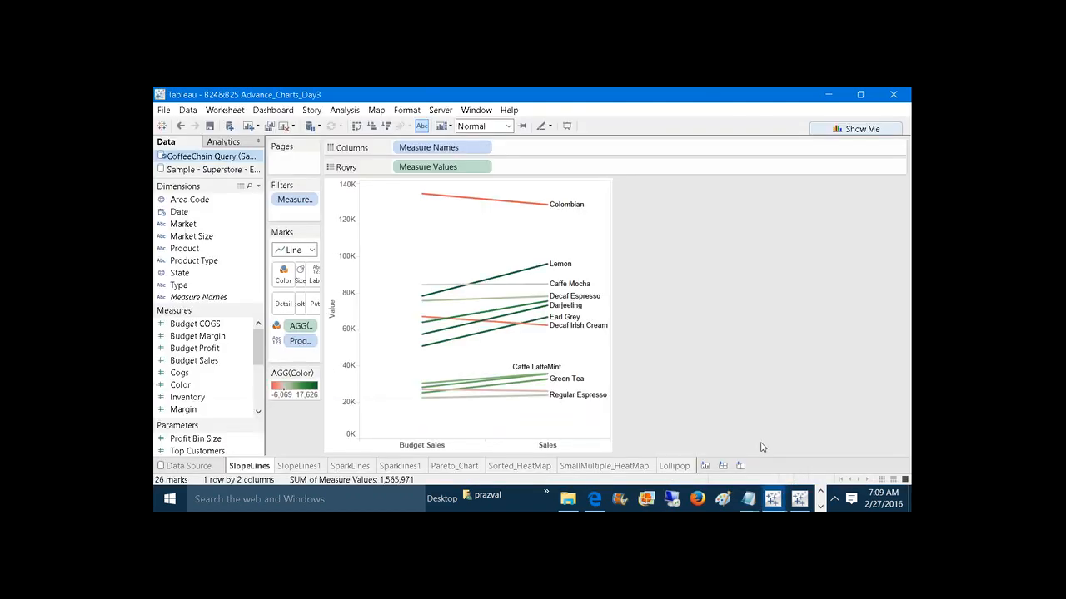
mouse_move(770, 502)
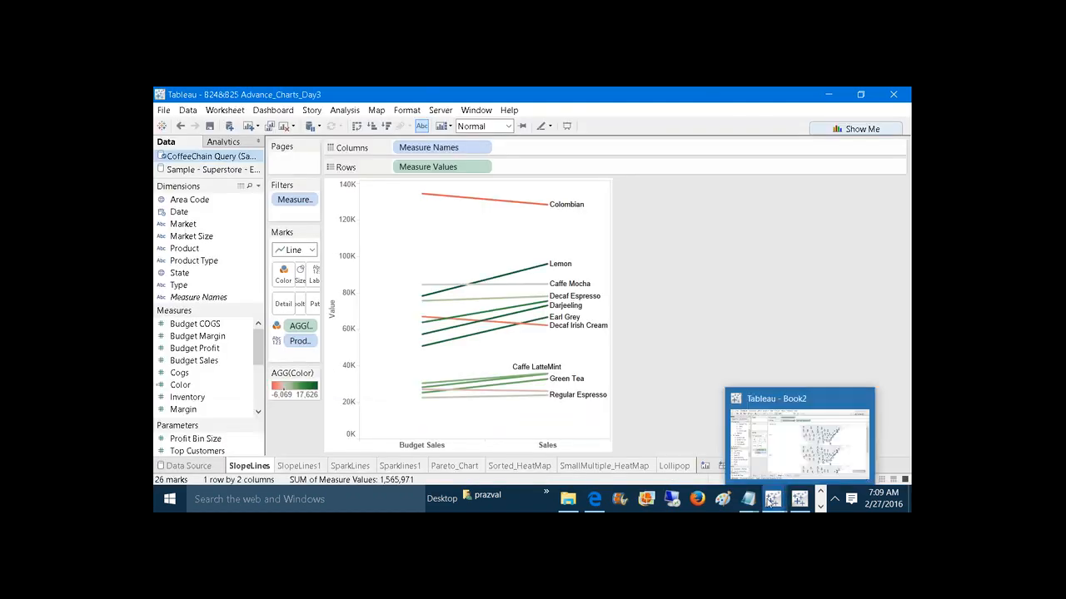
click(658, 450)
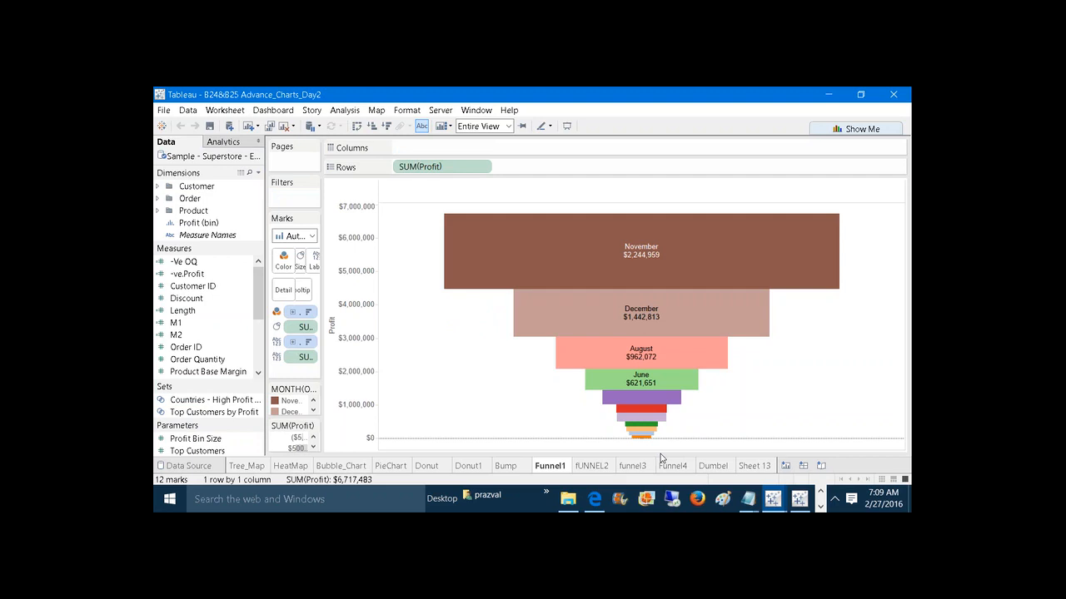
Switch to the Notepad chart list and add "11)Heat Map,Bubble Chart,Tree Chart,Pie Chart:-" with "Continent Wise Sales" below it
mouse_move(747, 500)
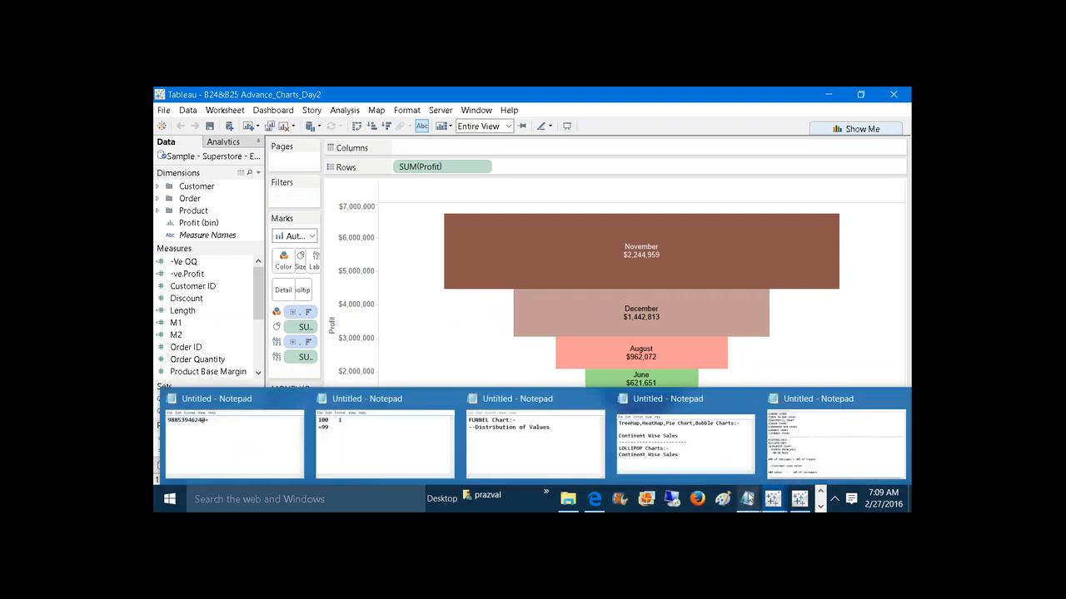
click(791, 452)
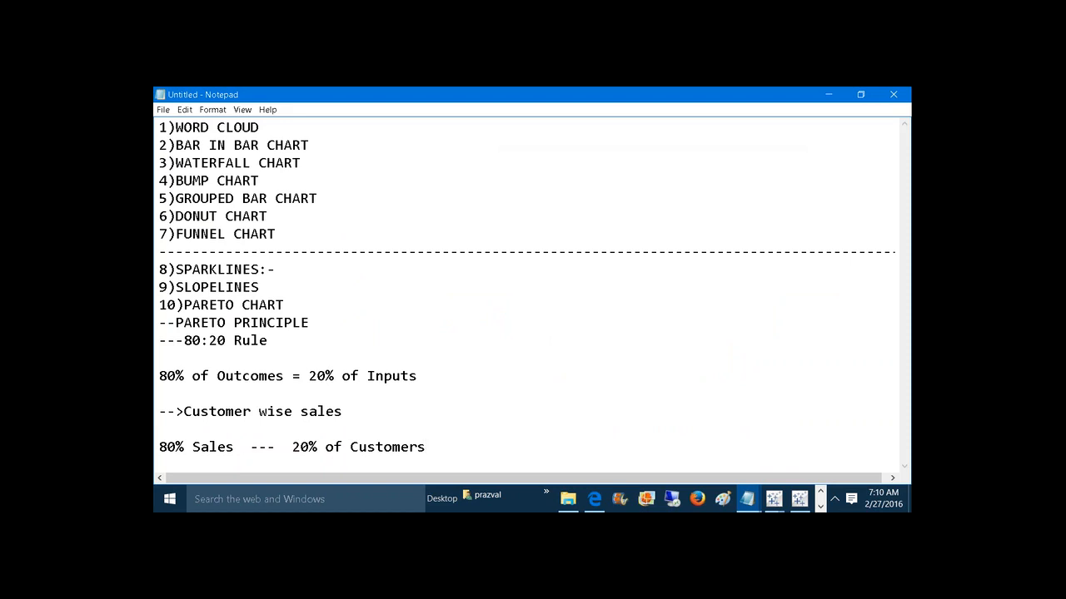
key(Return)
key(Return)
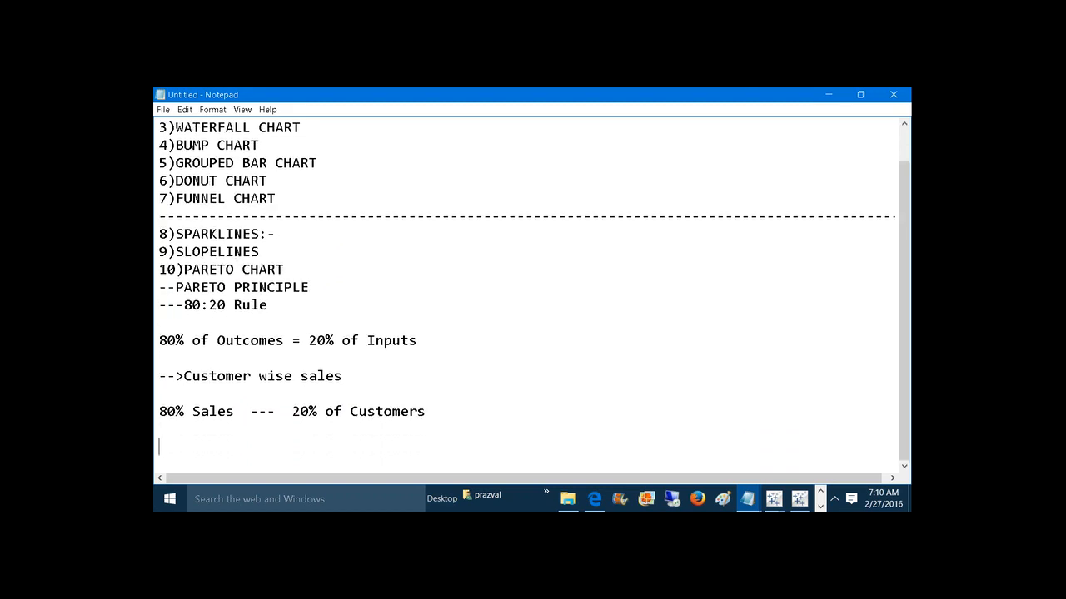
text(11)Heat Map,Bu)
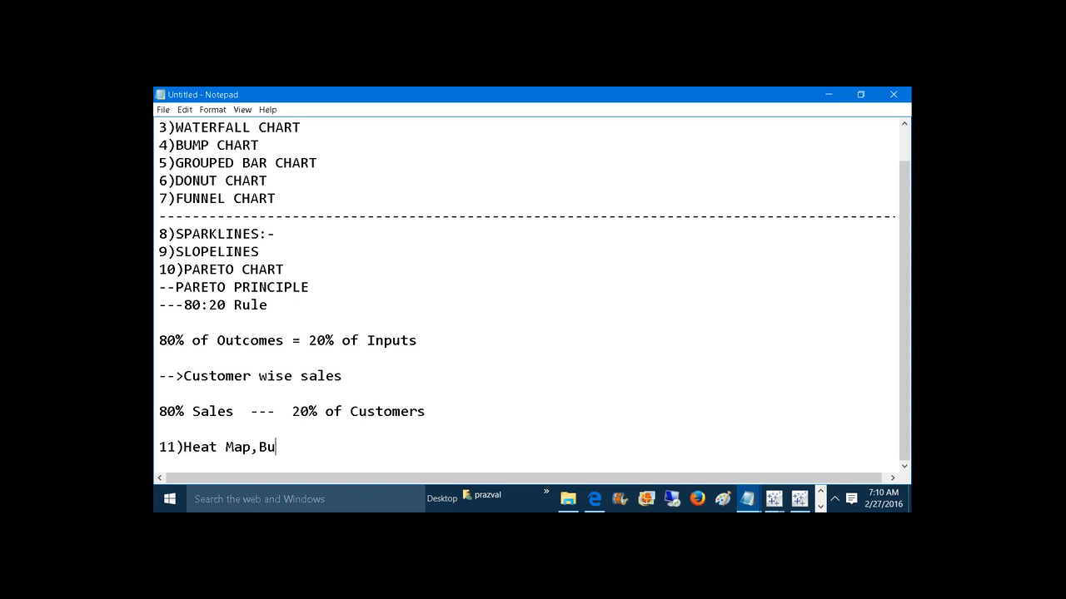
text(bble Chart,Tre)
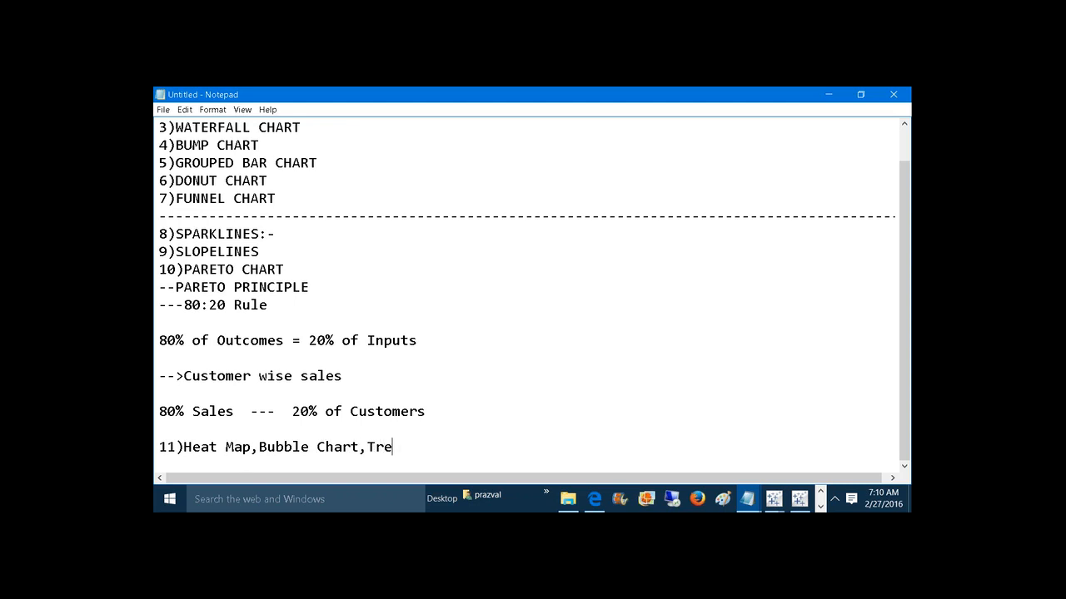
text(e Chart,Pie Chart)
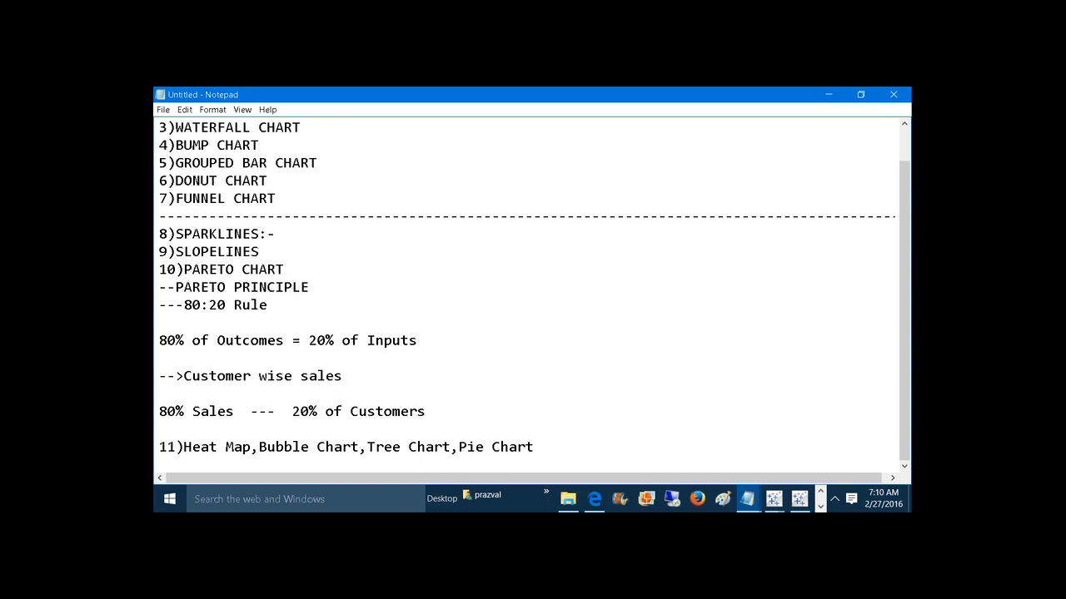
text(:-)
key(Return)
key(Return)
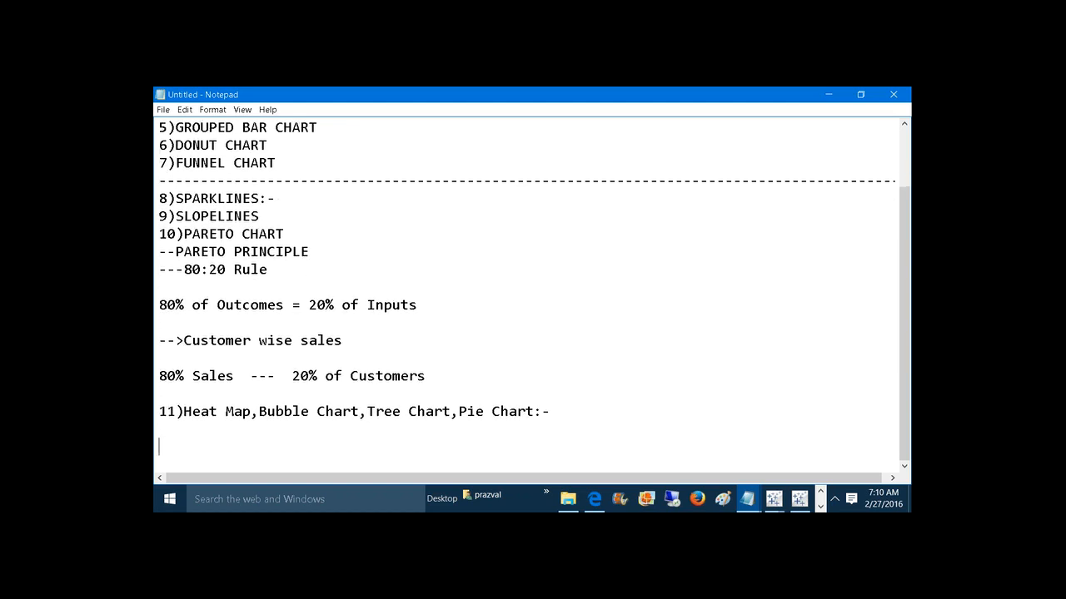
text(Continent Wise )
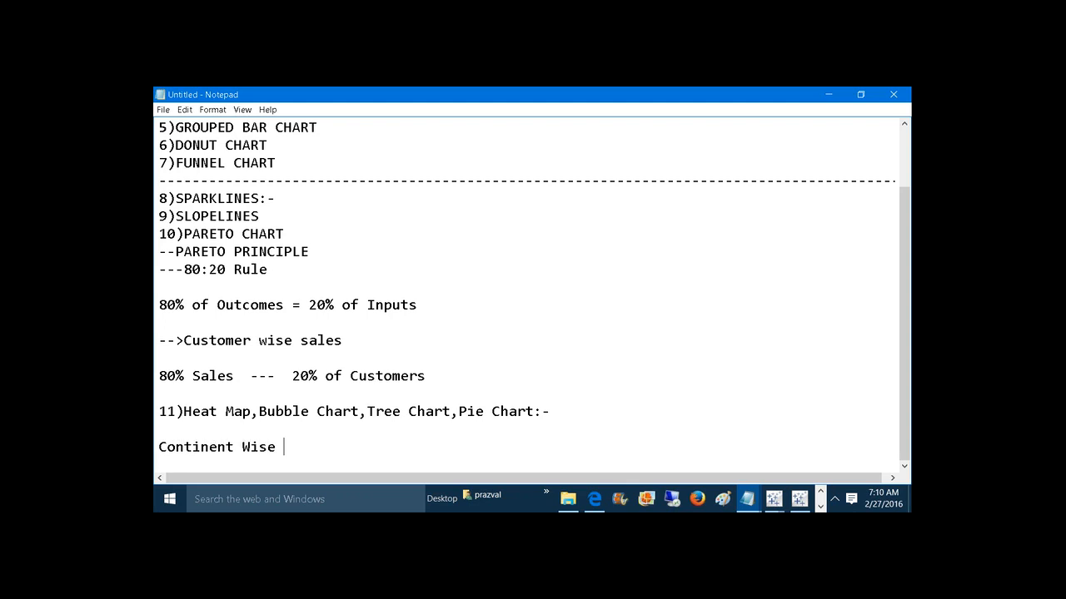
text(Sales)
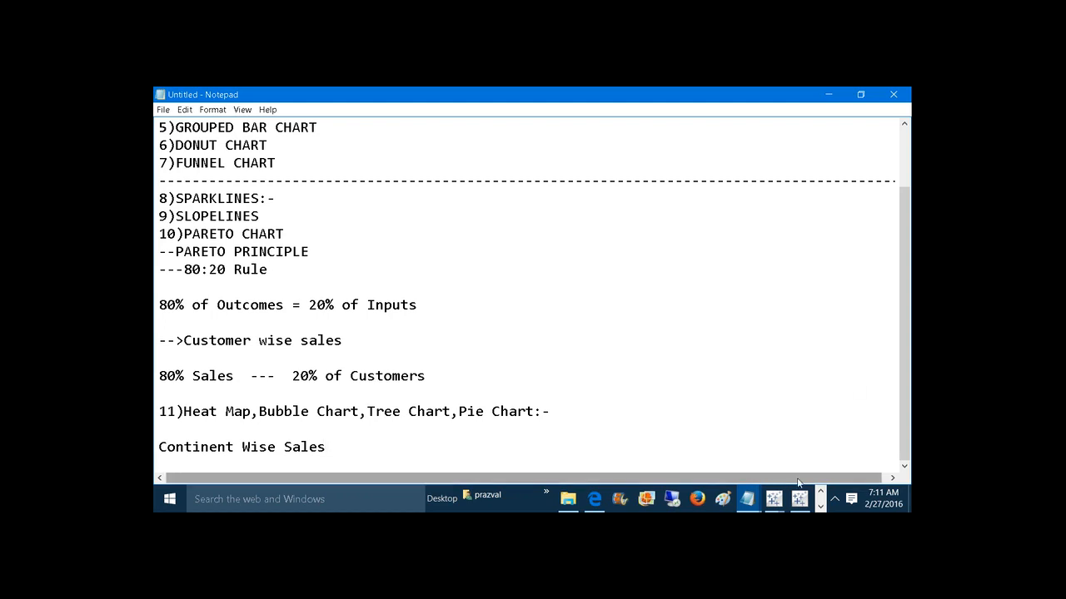
Switch to the Tableau Book3 workbook and build a treemap on a new worksheet, labelled by Continent, sized and colored by Sales
mouse_move(782, 500)
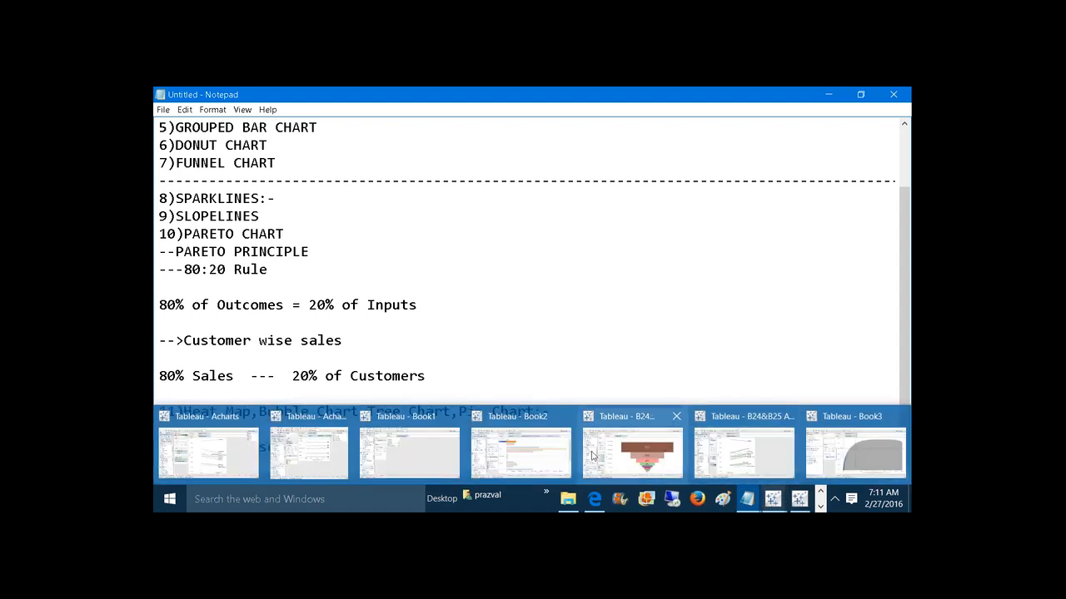
click(864, 436)
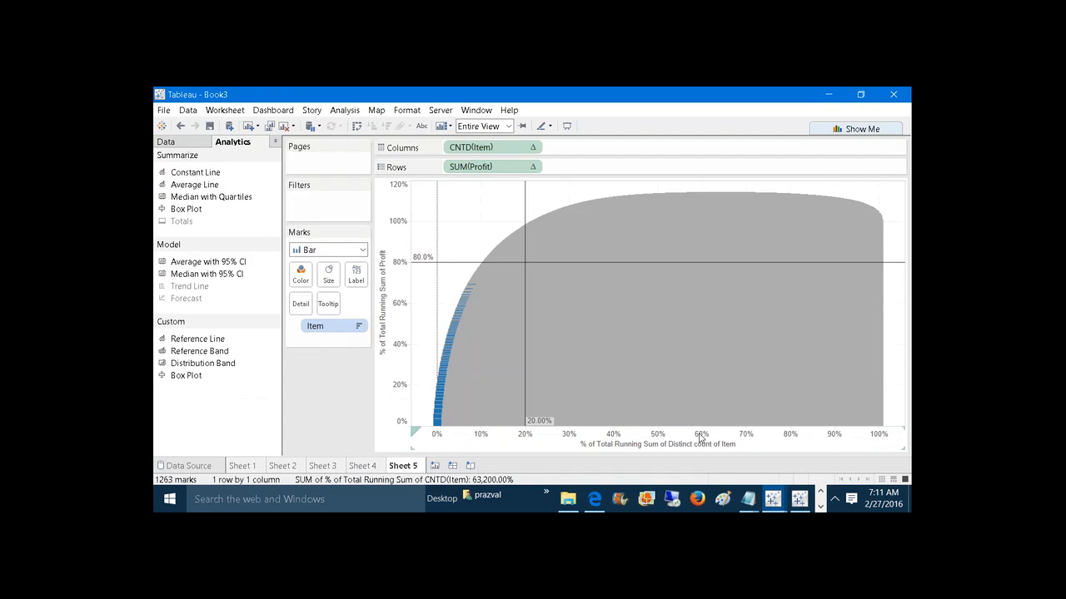
click(434, 466)
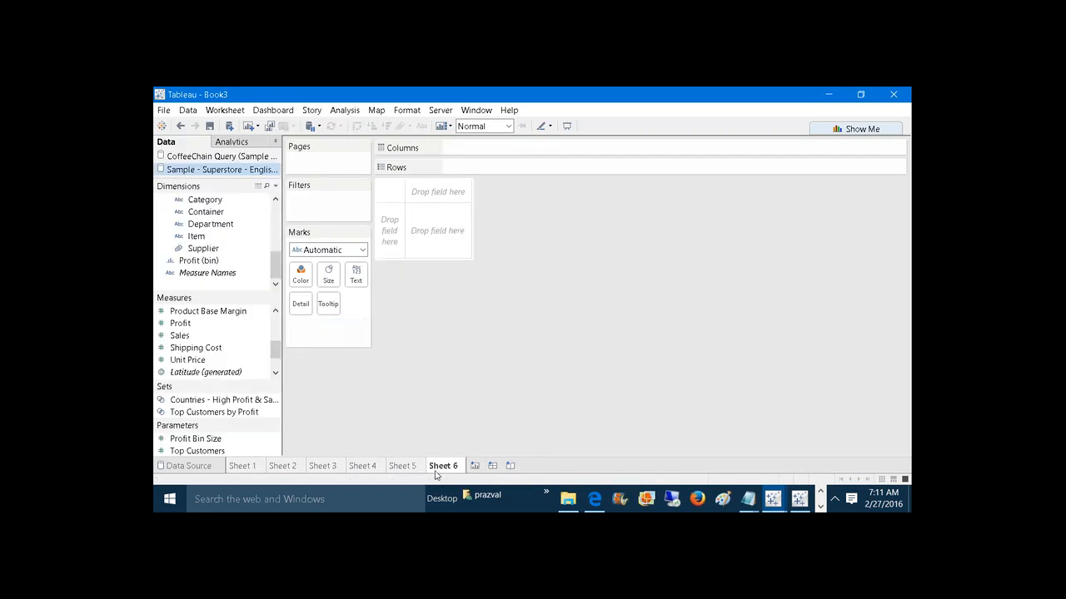
drag(272, 275, 279, 220)
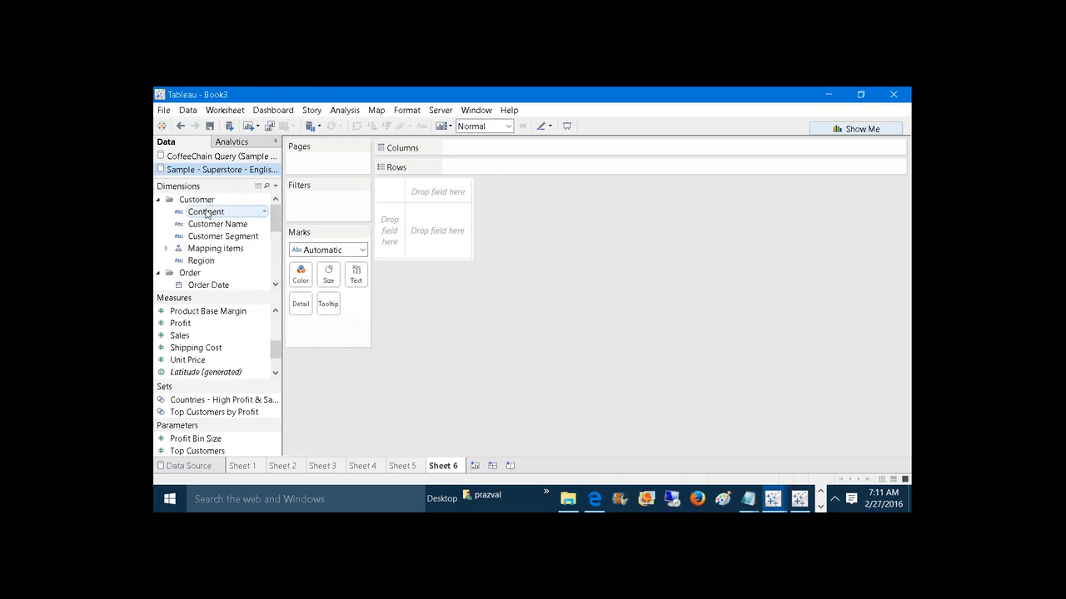
drag(206, 214, 356, 275)
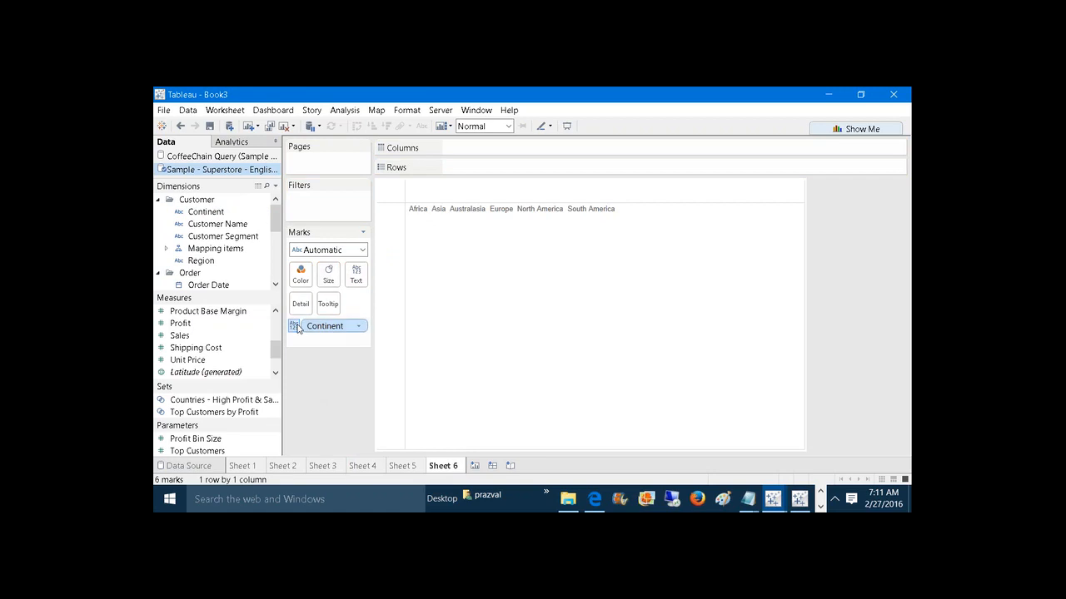
mouse_move(276, 350)
mouse_down()
mouse_move(277, 327)
mouse_move(274, 349)
mouse_up()
drag(180, 335, 333, 285)
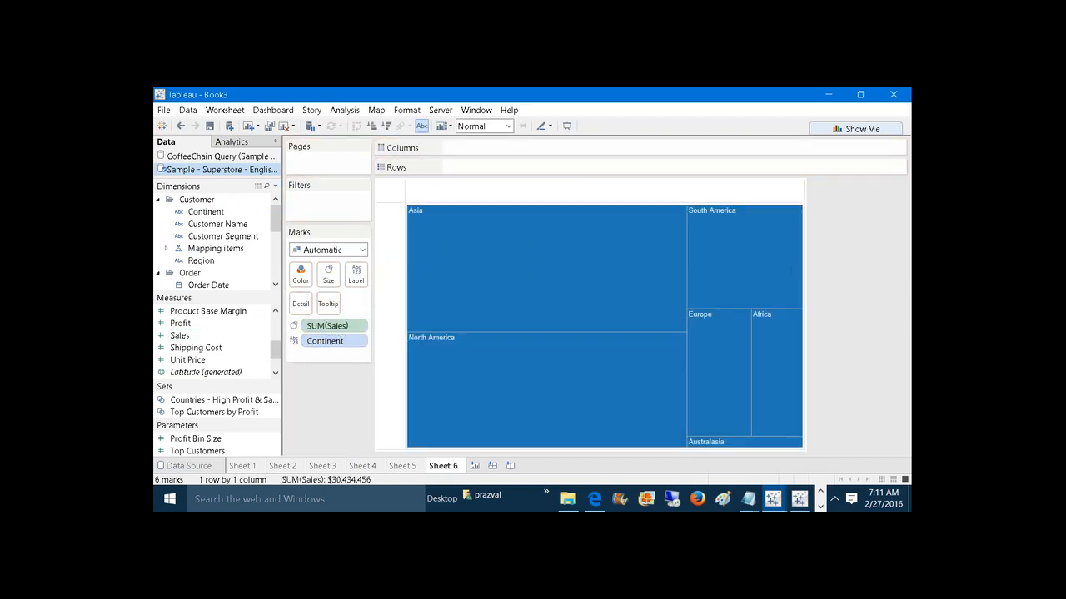
drag(183, 336, 302, 282)
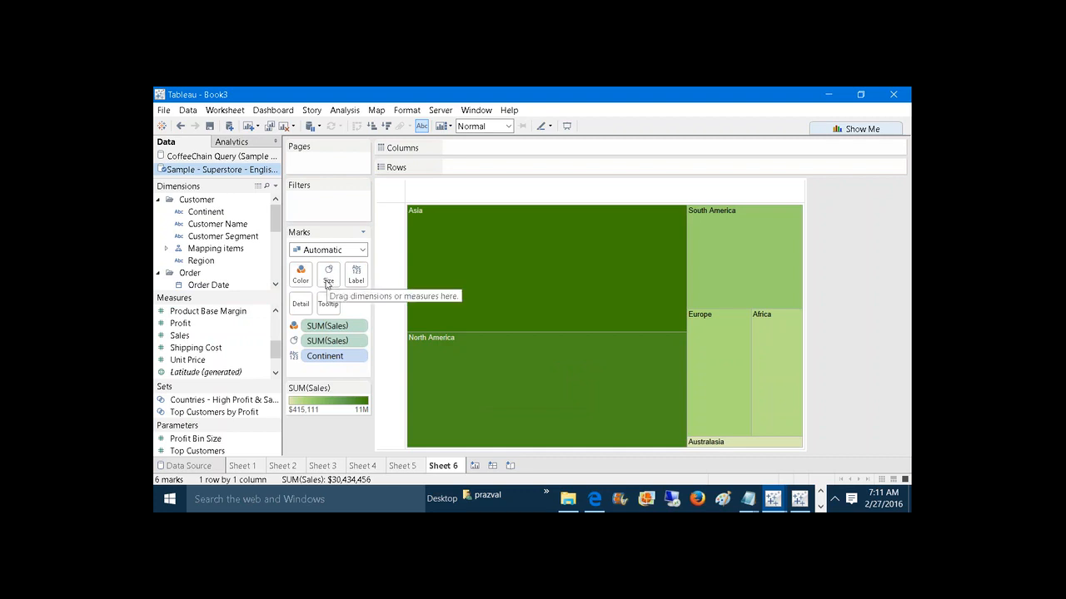
Add another worksheet and place Continent as text with Sales controlling both the size and the color of the marks
click(473, 466)
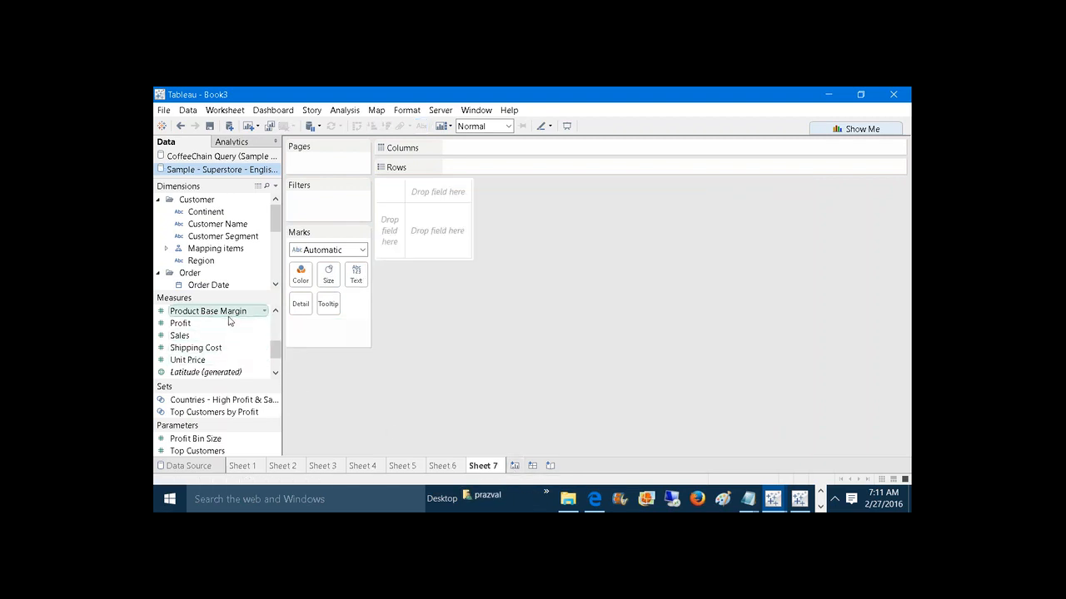
mouse_move(206, 211)
mouse_down()
mouse_move(242, 215)
mouse_move(357, 274)
mouse_up()
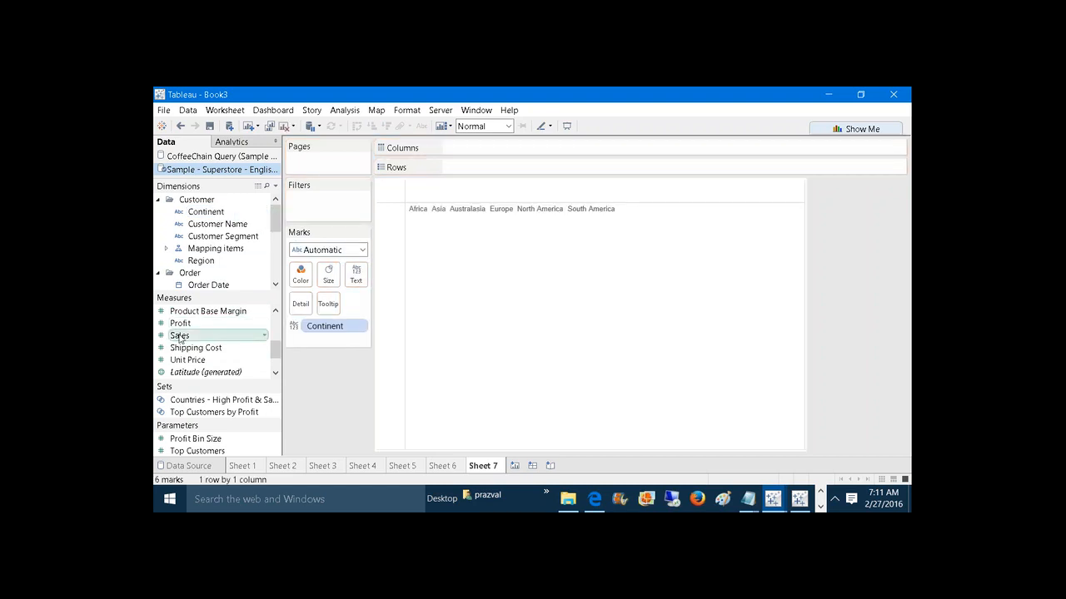
drag(179, 336, 329, 271)
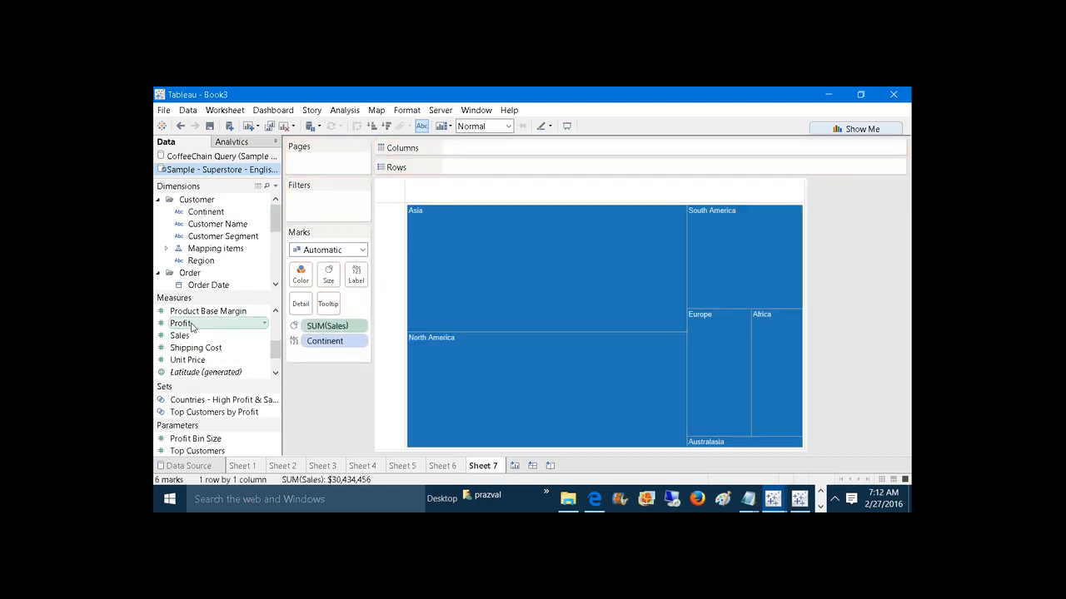
drag(179, 335, 300, 274)
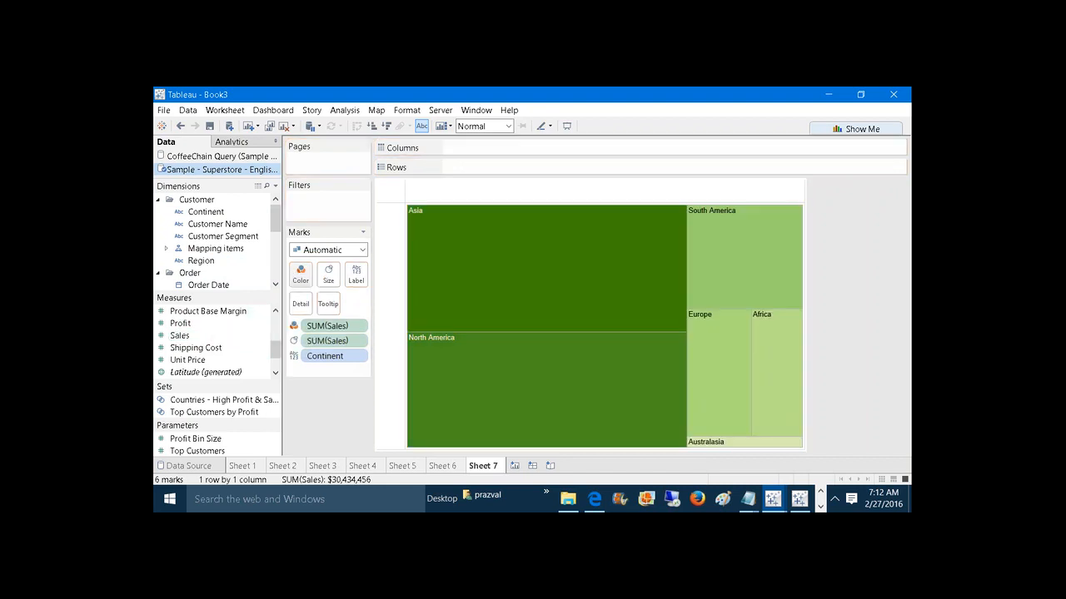
Turn the continent marks into circles for a bubble chart, widen the view, and add Sales to the labels
click(362, 249)
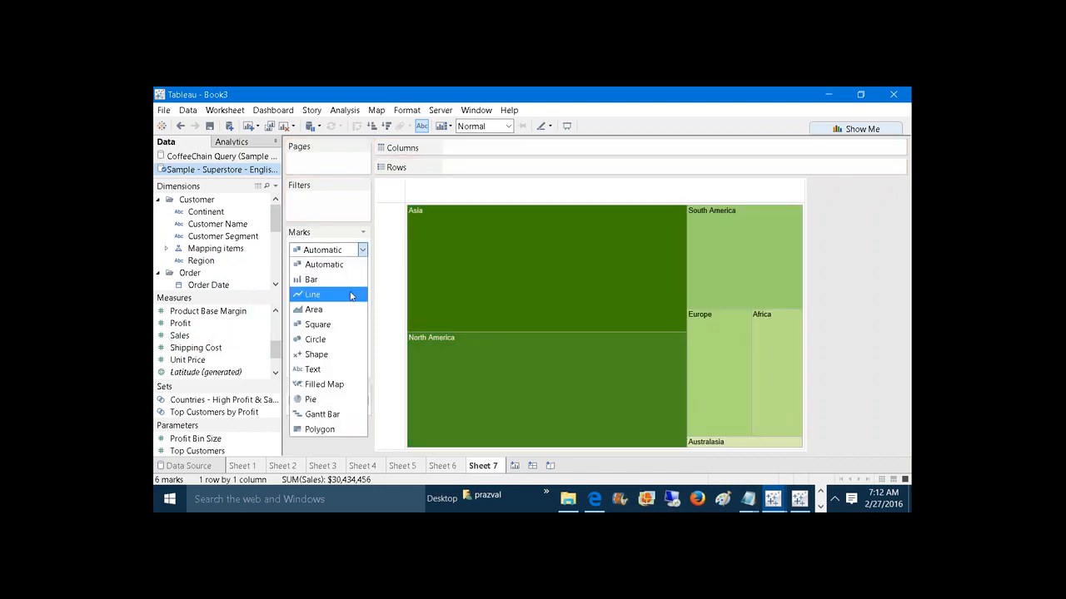
click(318, 343)
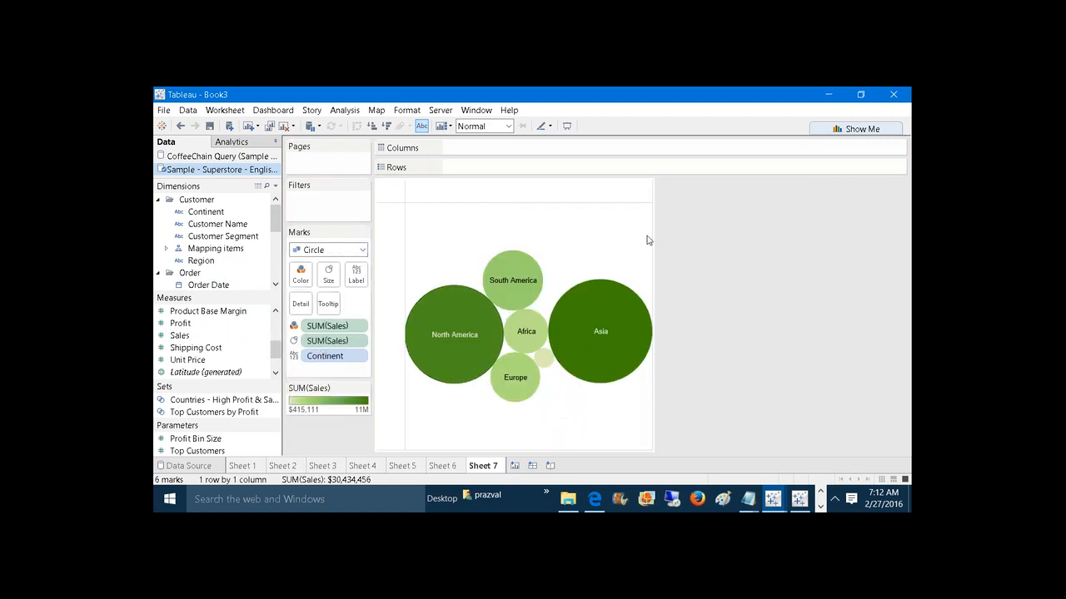
drag(652, 236, 688, 235)
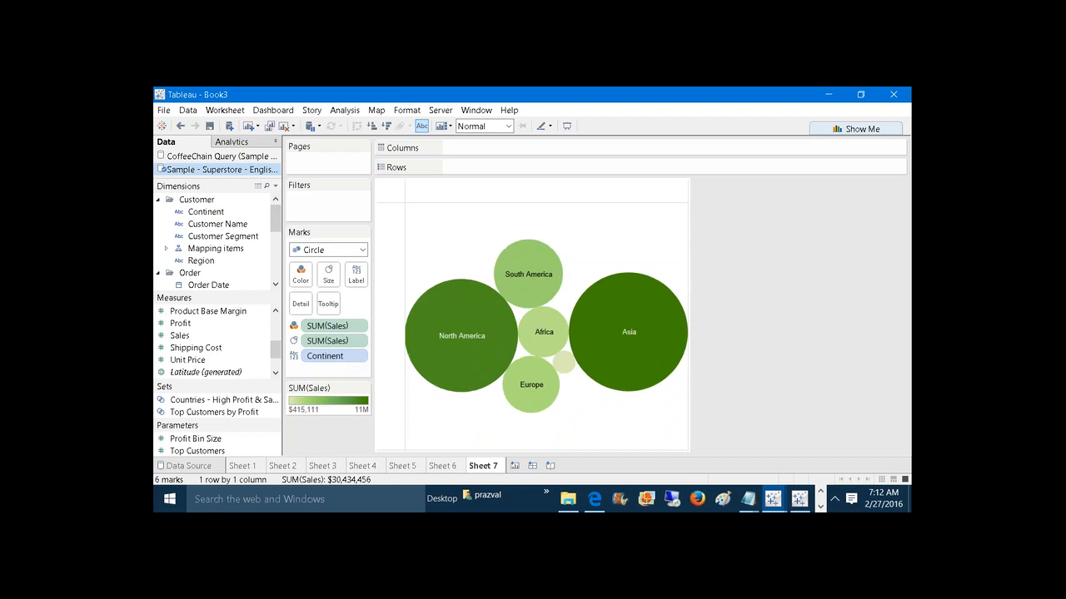
drag(179, 336, 355, 275)
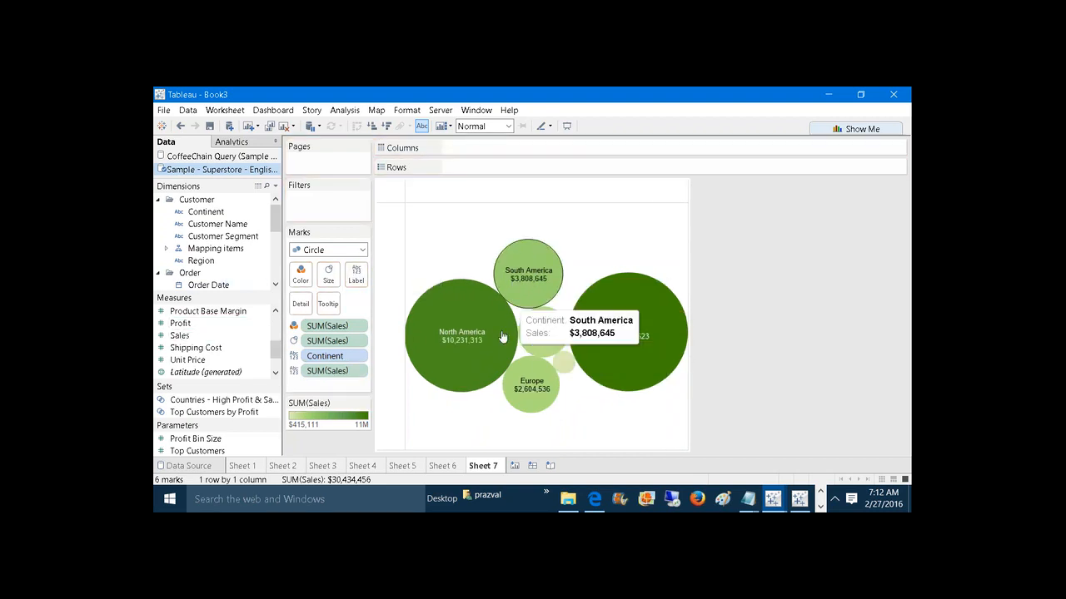
Build a heat map on a new worksheet with Continent as rows and marks sized by Sales, and enlarge its cells
click(515, 466)
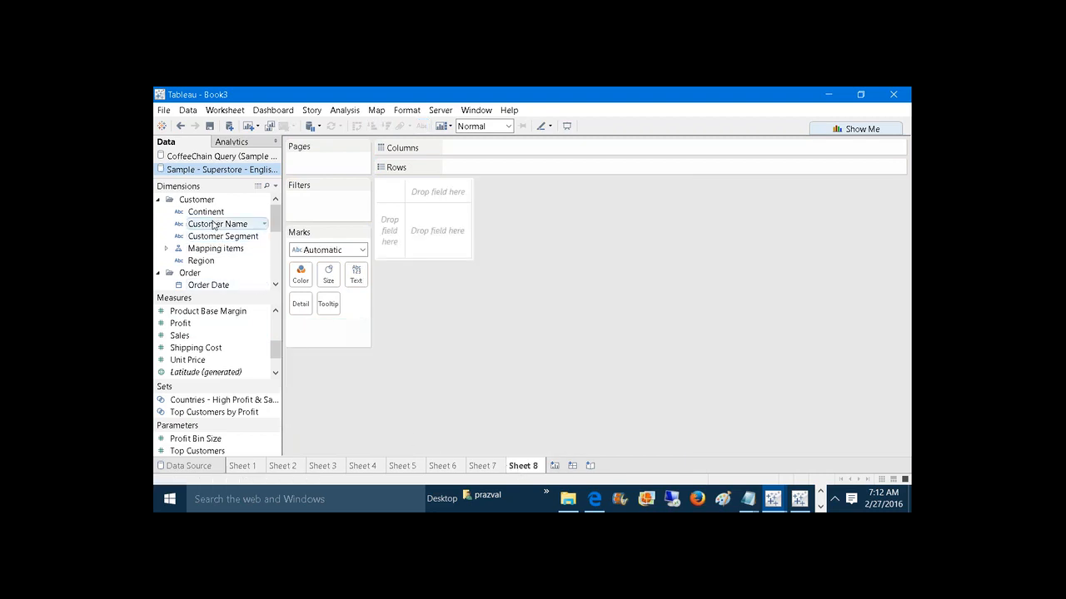
drag(203, 215, 488, 170)
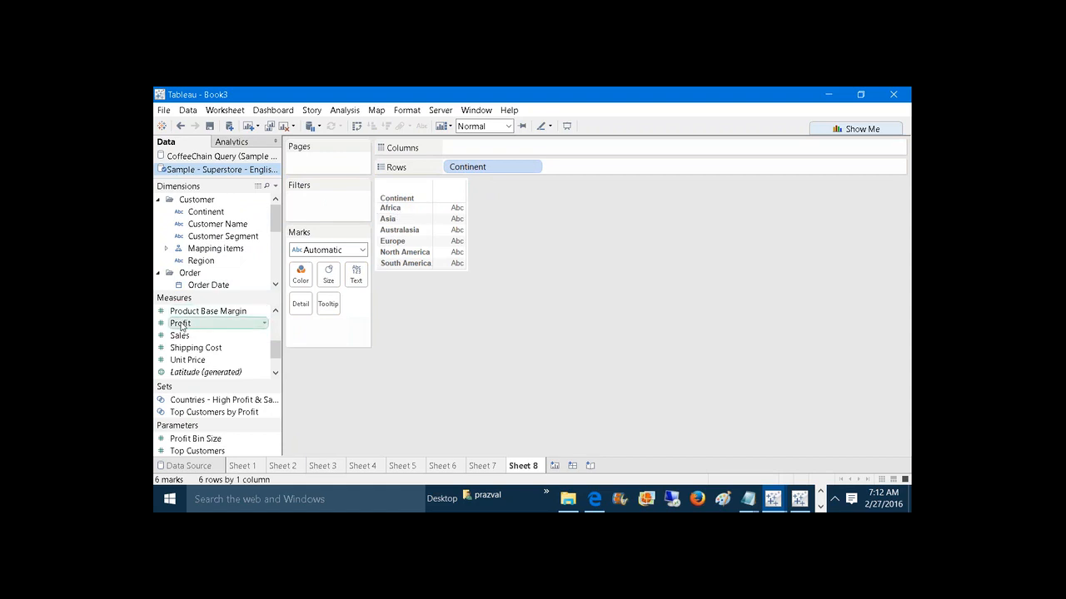
click(181, 324)
click(179, 335)
drag(180, 335, 329, 275)
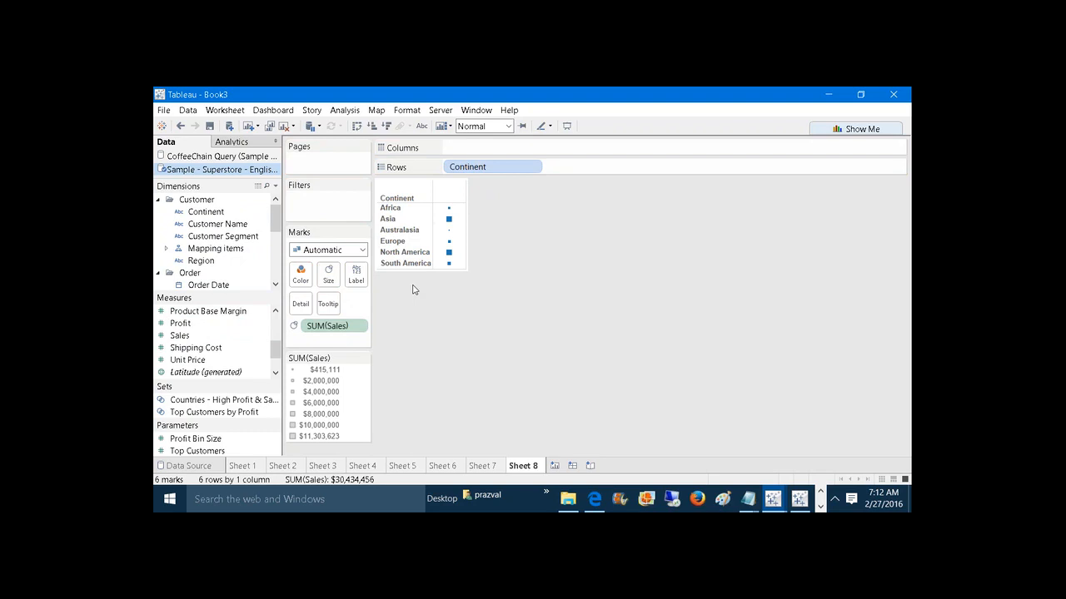
drag(417, 272, 416, 329)
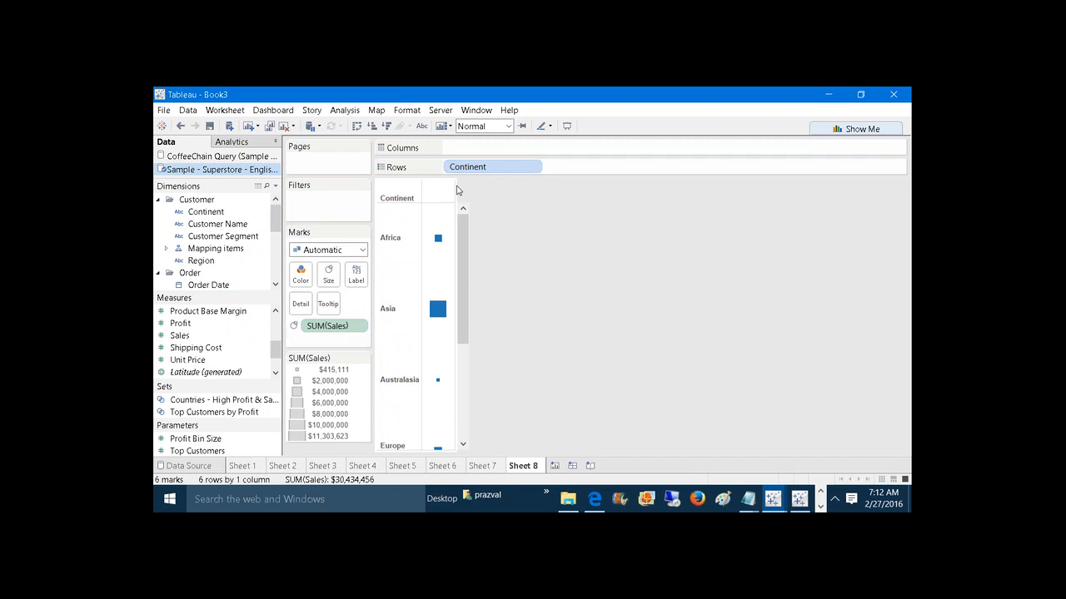
drag(456, 191, 501, 191)
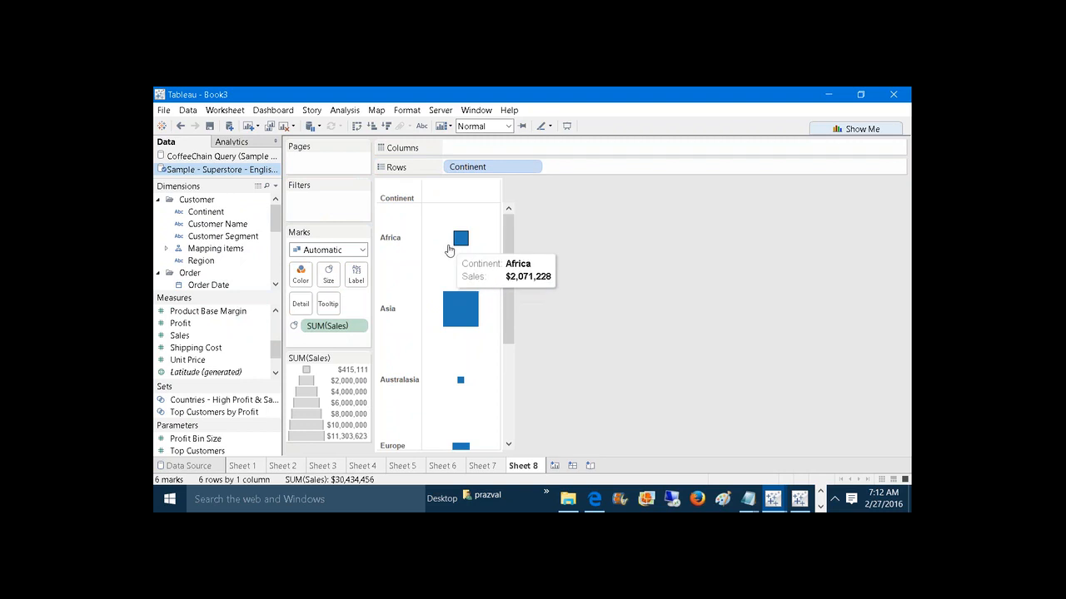
Start a pie chart on a new worksheet with Continent labels, Sales as size and the Pie mark type, and enlarge the view
click(554, 467)
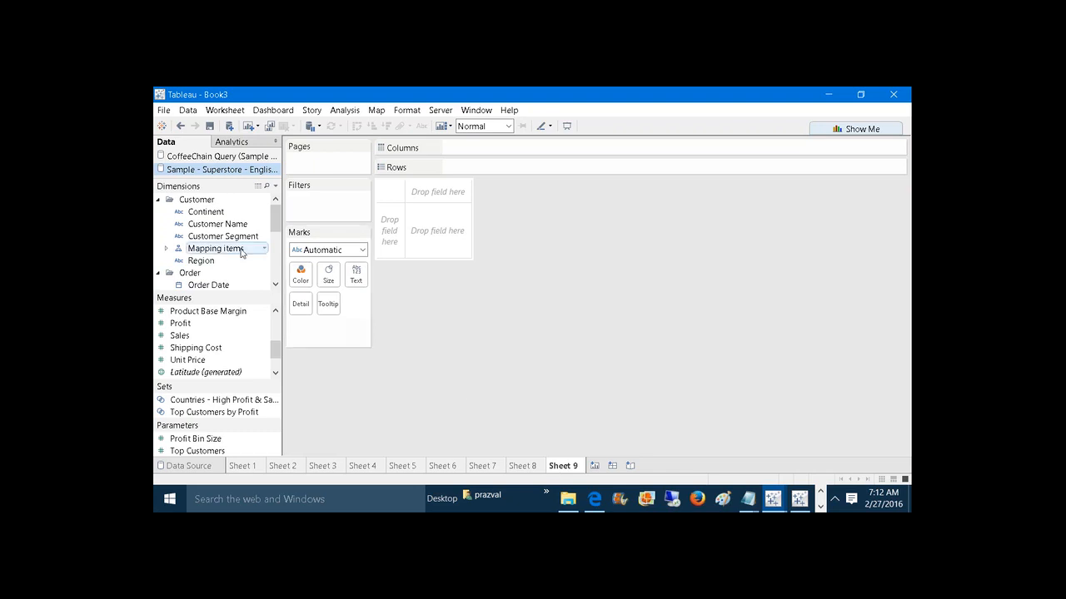
drag(206, 216, 356, 277)
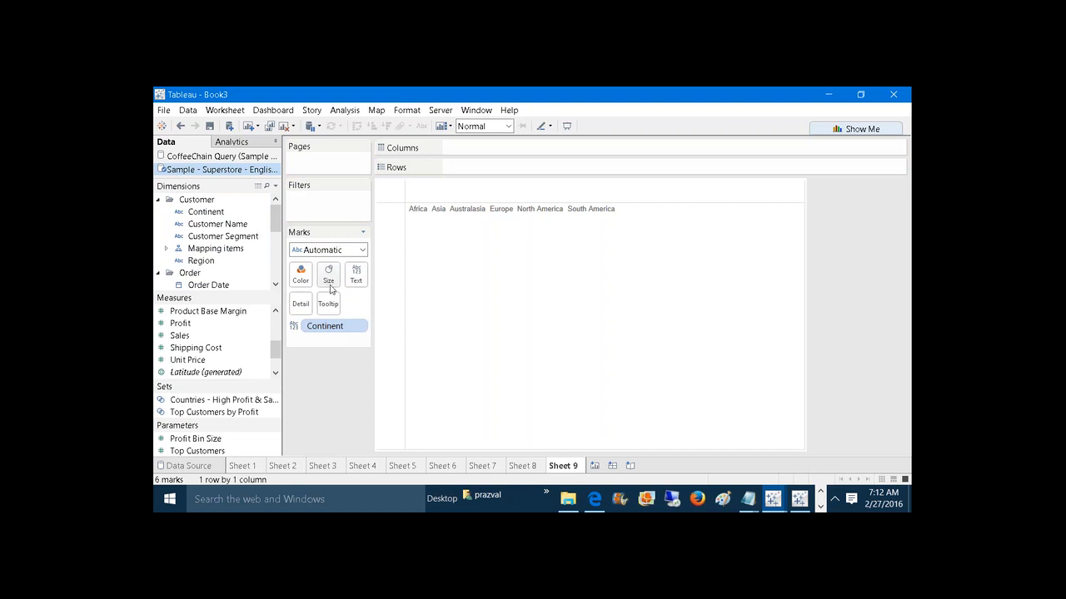
drag(181, 337, 329, 274)
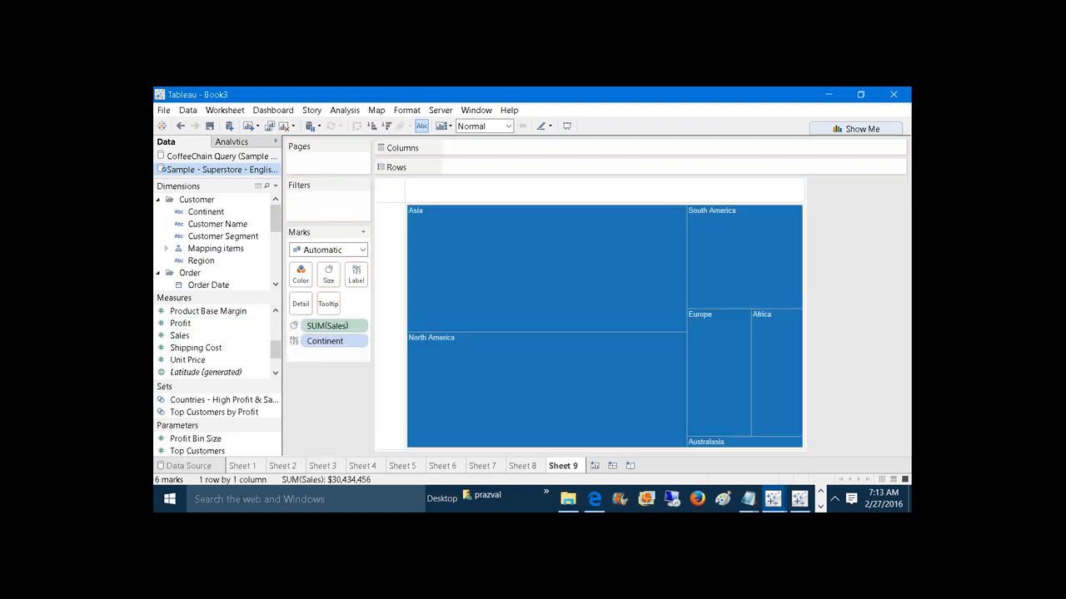
click(361, 249)
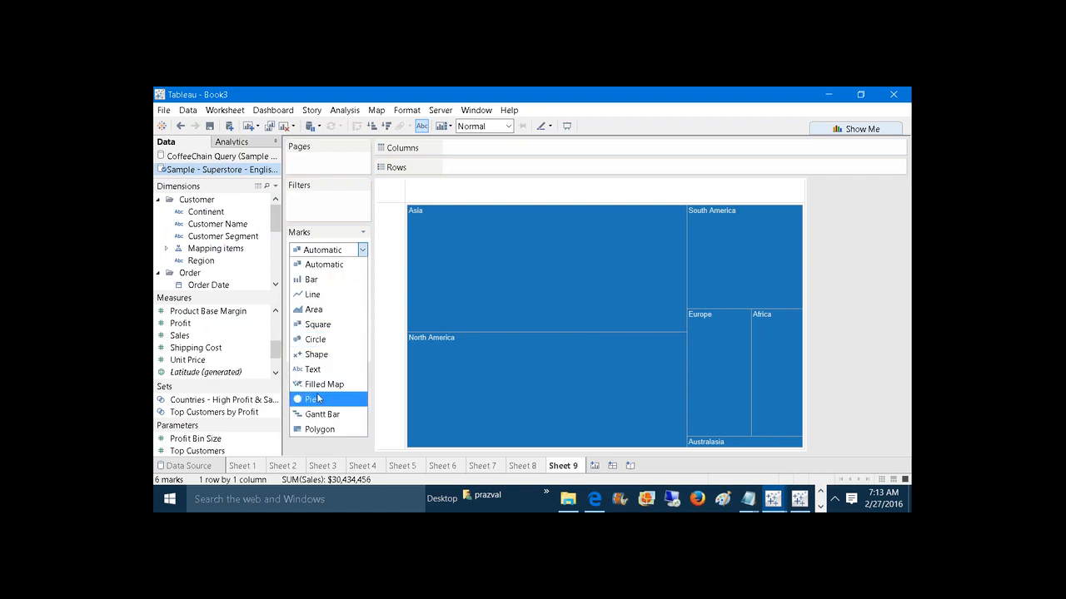
click(314, 400)
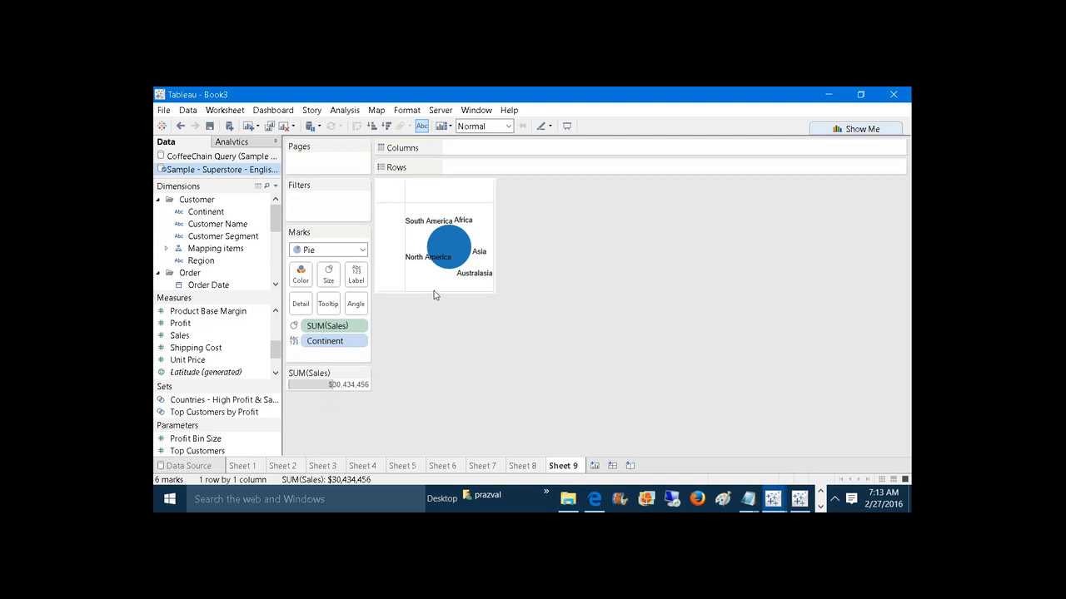
drag(433, 292, 563, 313)
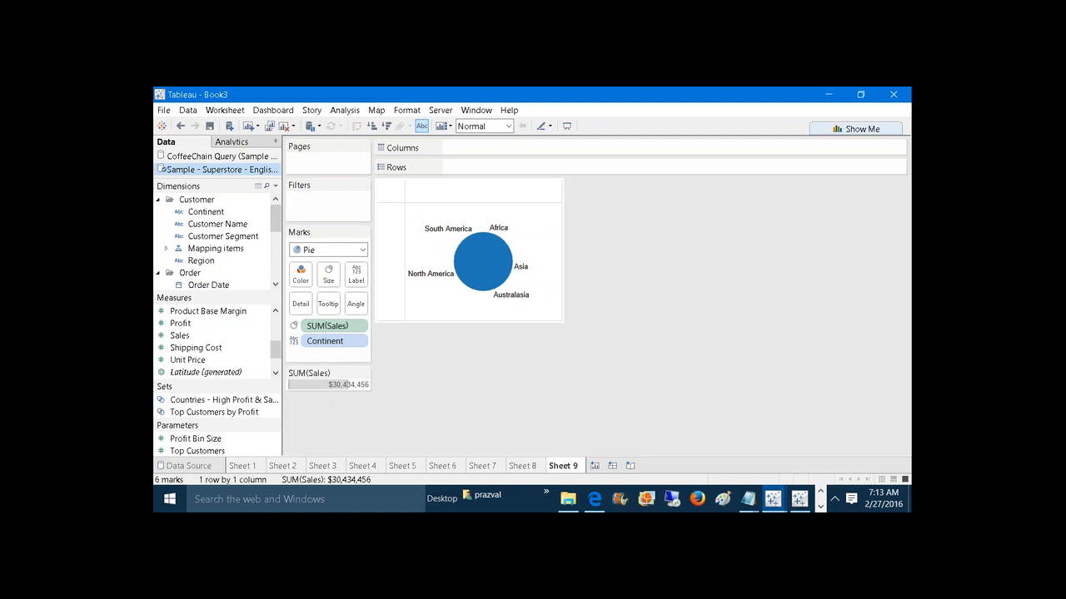
Color the pie slices by Continent and enlarge the pie chart's view
drag(208, 211, 300, 276)
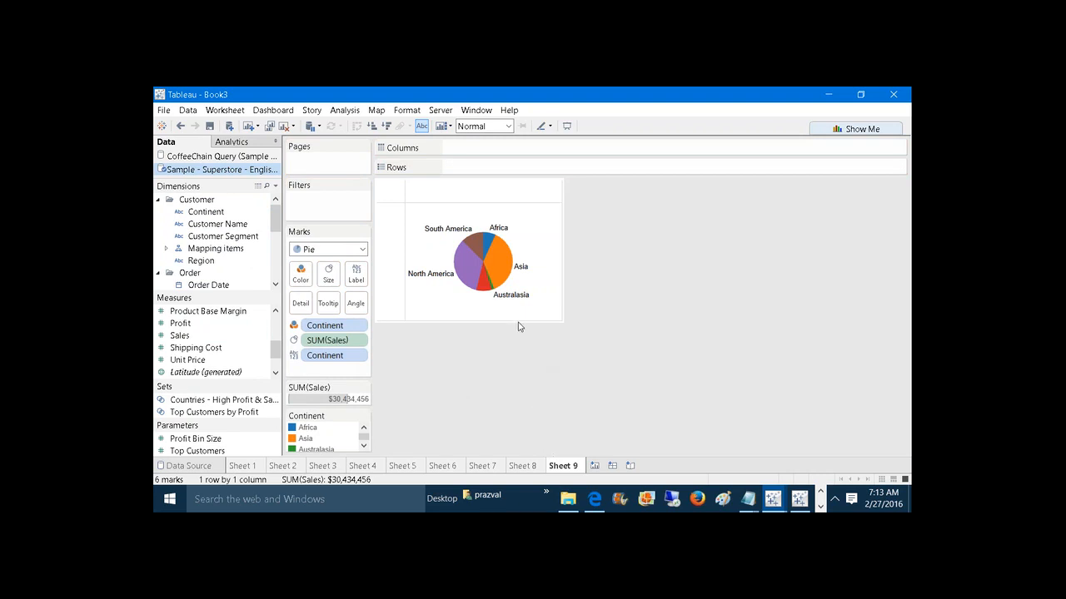
drag(516, 320, 596, 364)
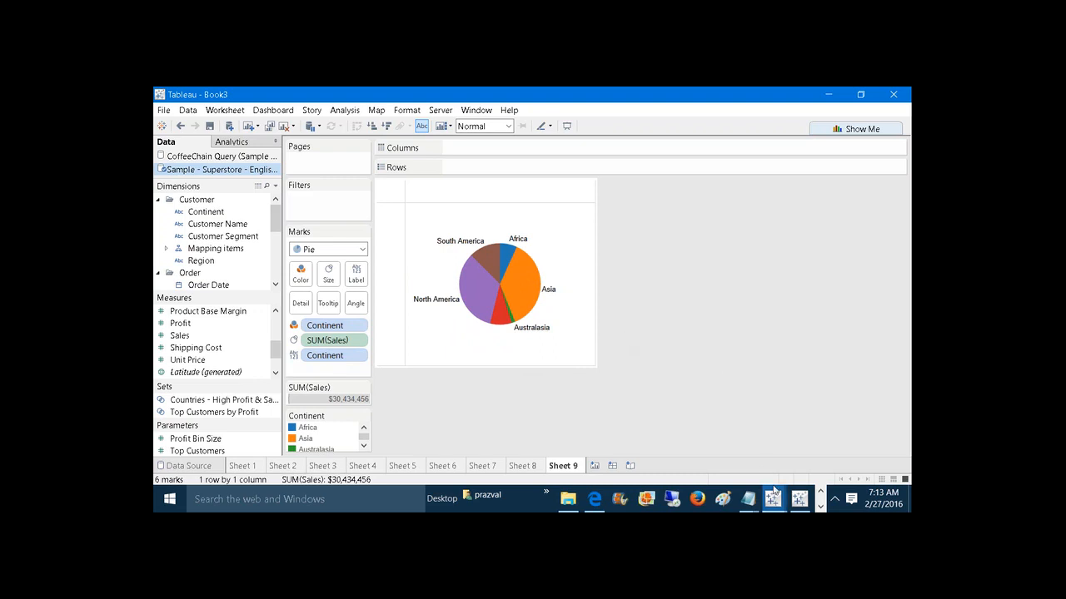
Examine the Sorted_HeatMap sheet of the B24&B25 Advance_Charts_Day3 workbook in presentation mode, and return to Book3
mouse_move(774, 497)
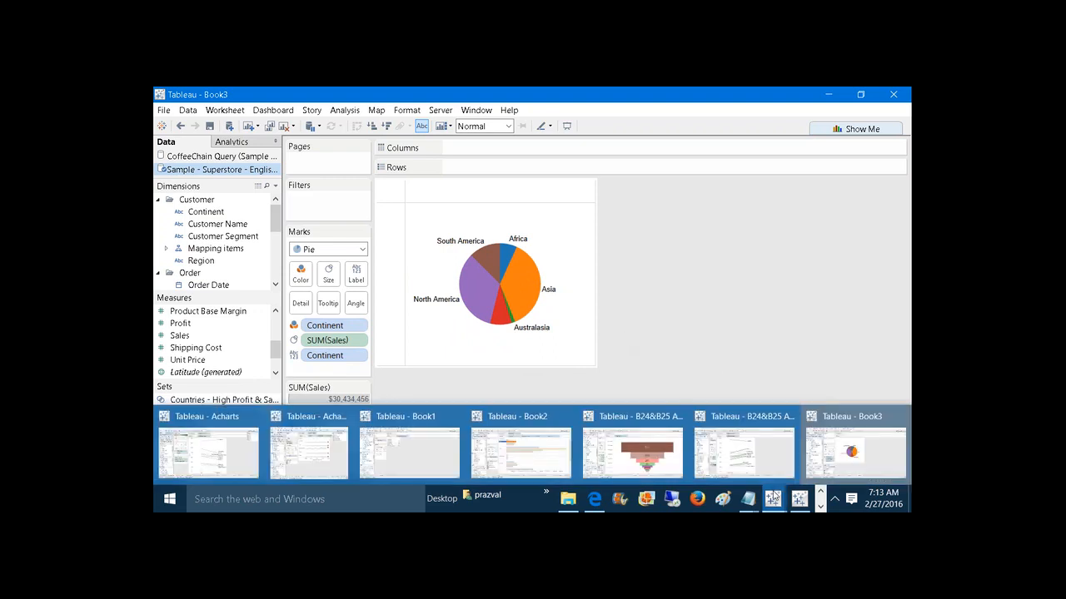
click(671, 458)
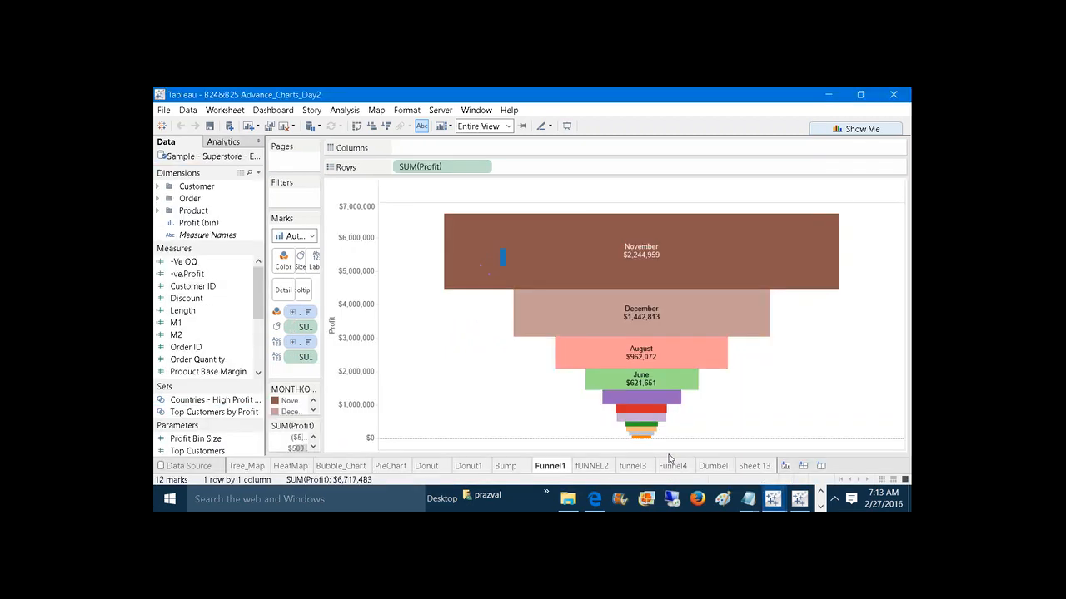
mouse_move(782, 501)
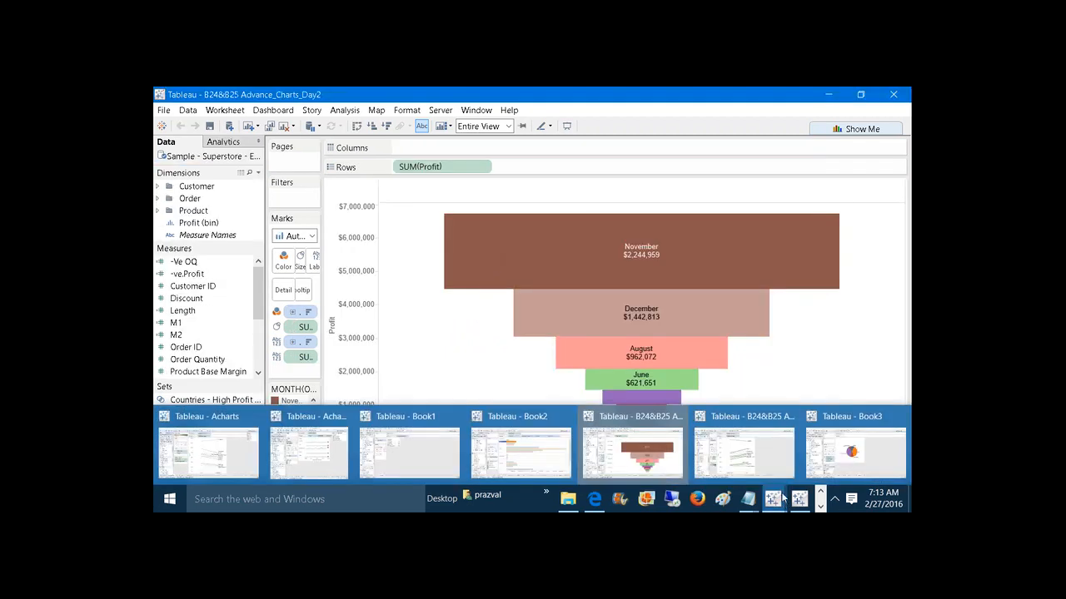
click(777, 472)
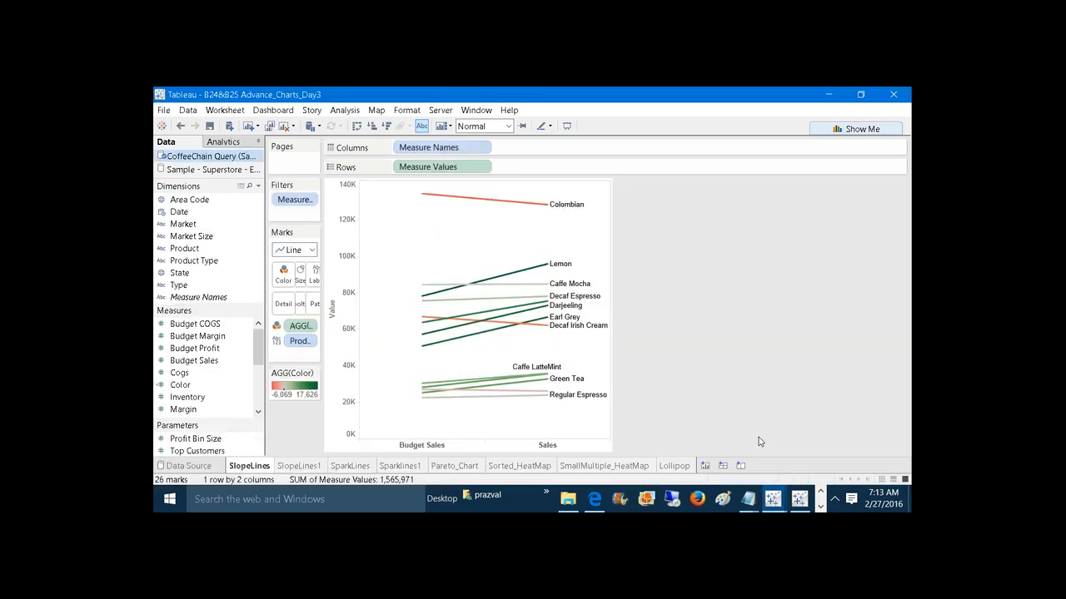
click(518, 466)
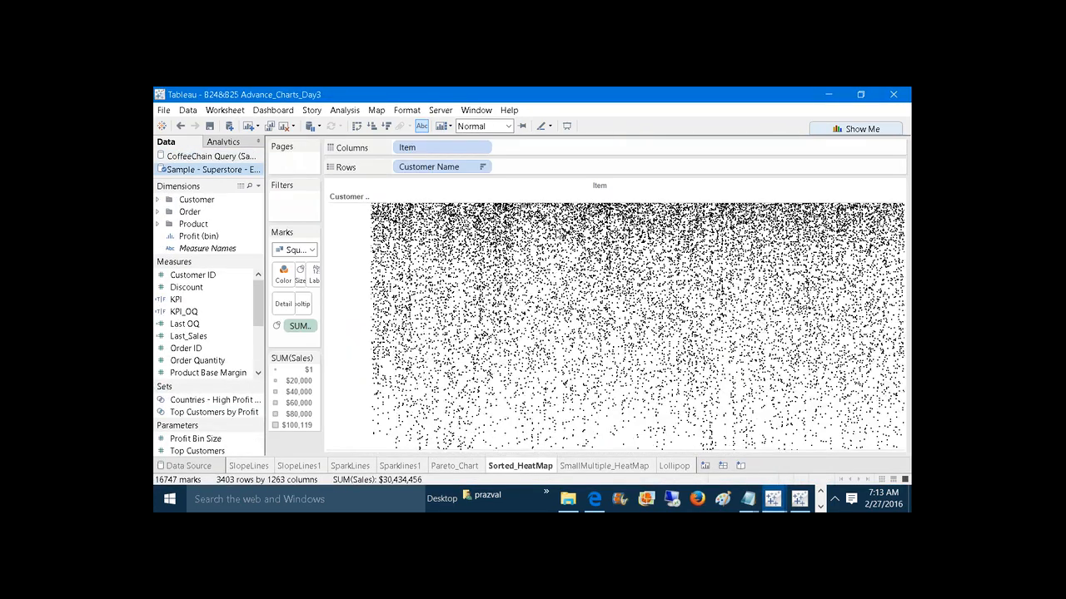
click(566, 126)
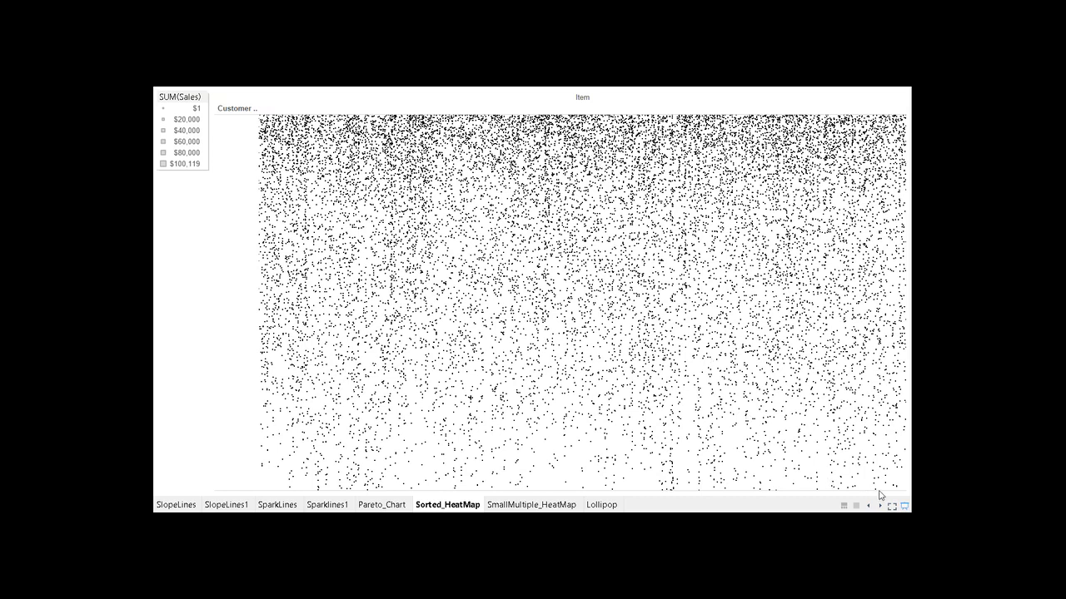
click(904, 505)
mouse_move(799, 498)
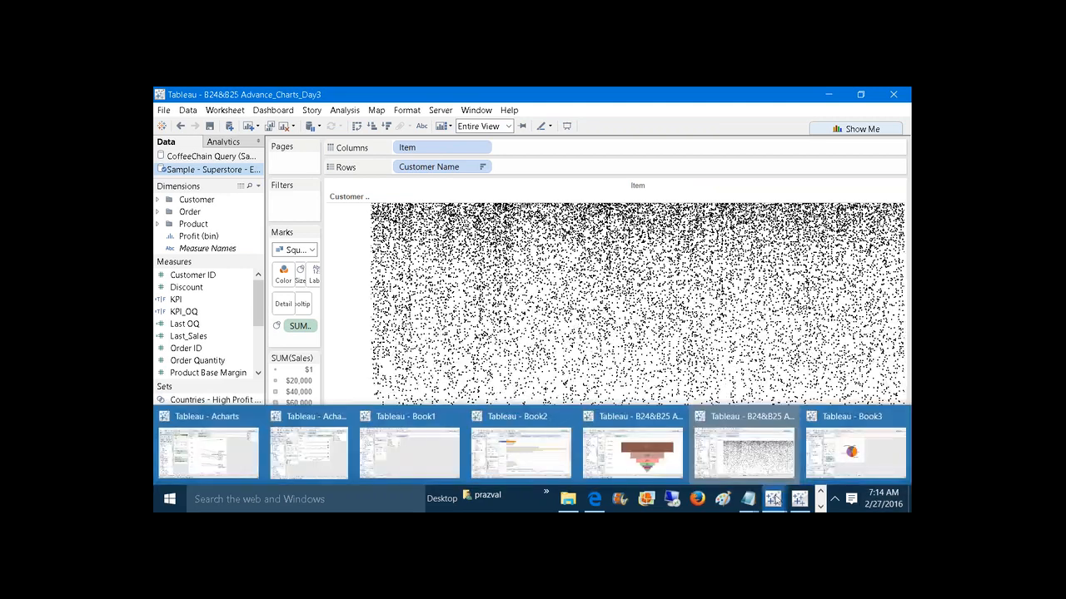
click(829, 460)
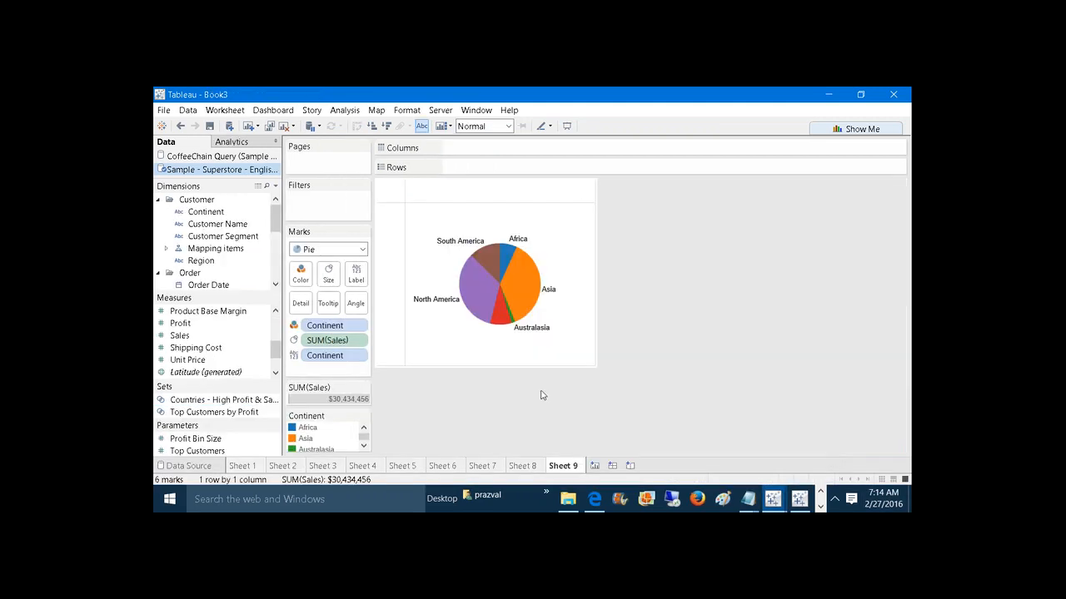
Add a new worksheet with Customer Name as rows and Item as columns, including all members of both fields
click(593, 466)
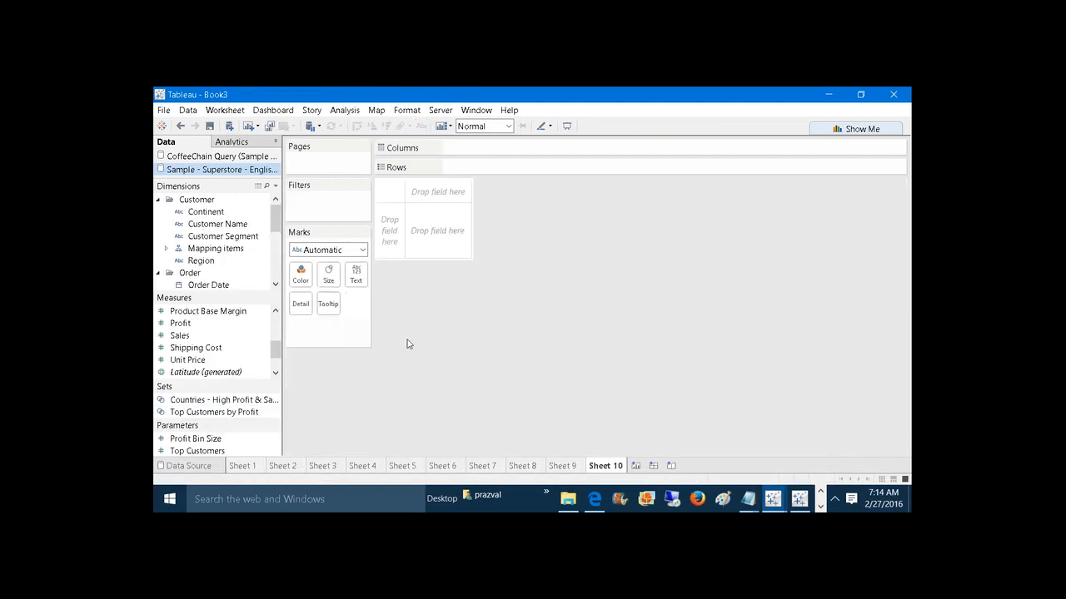
drag(205, 228, 475, 169)
click(545, 285)
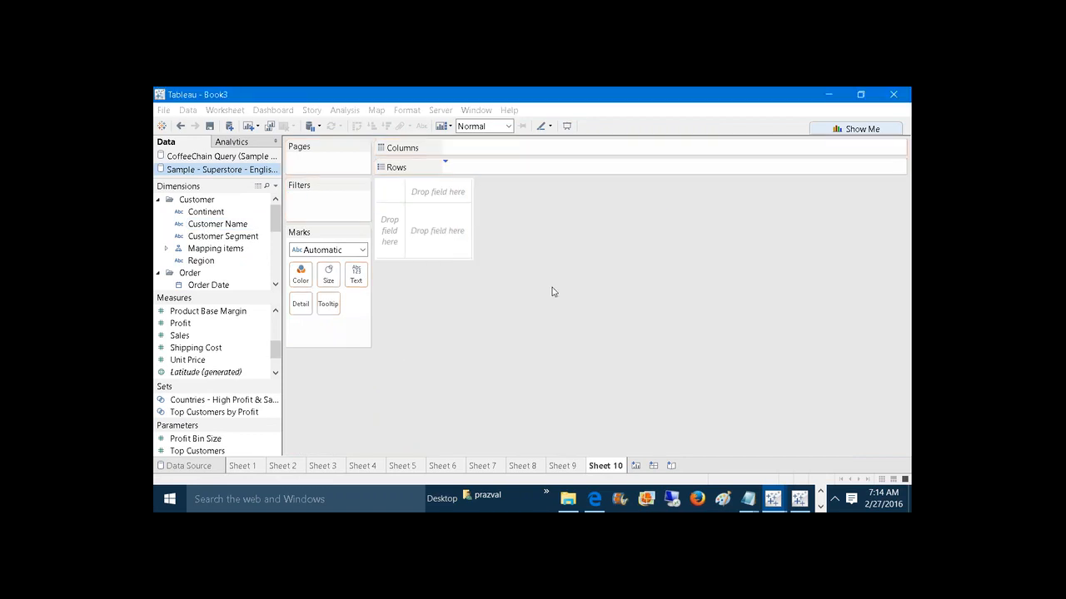
scroll(276, 348, up, 3)
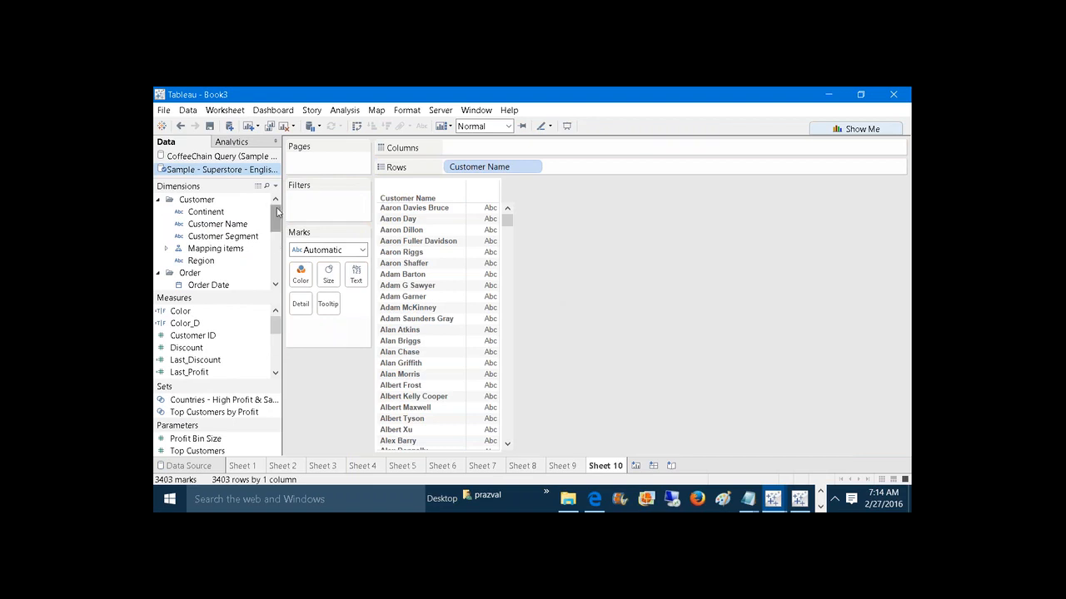
scroll(278, 242, down, 2)
scroll(250, 250, down, 2)
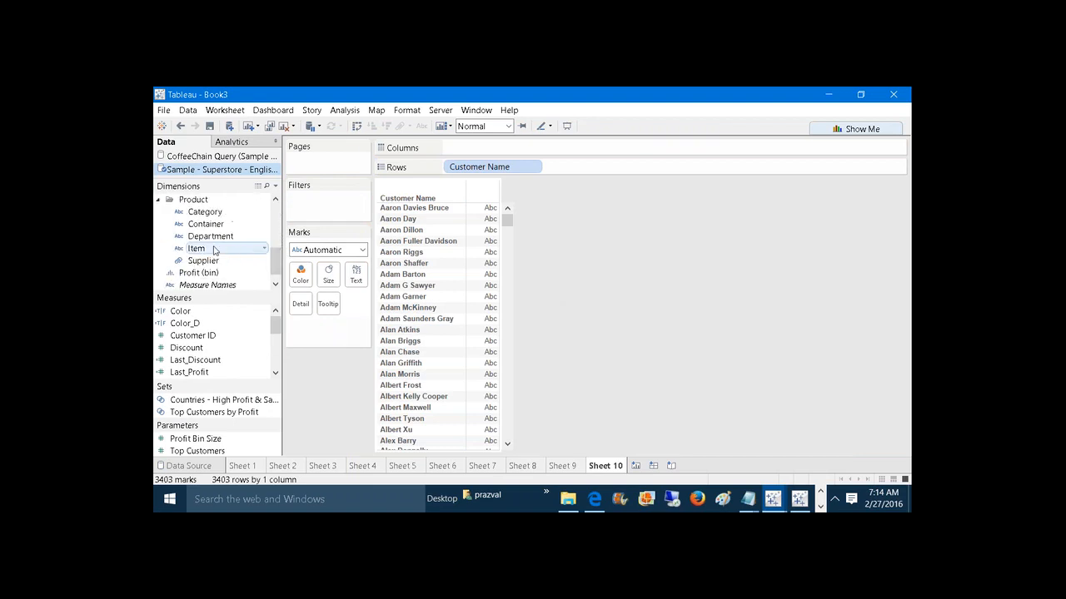
drag(214, 250, 512, 144)
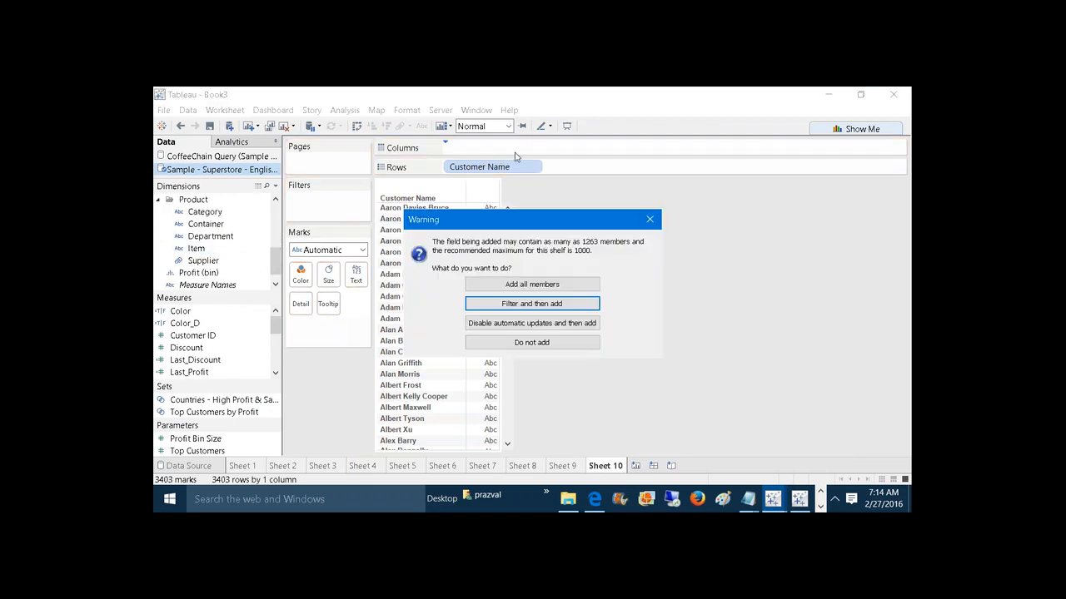
click(539, 284)
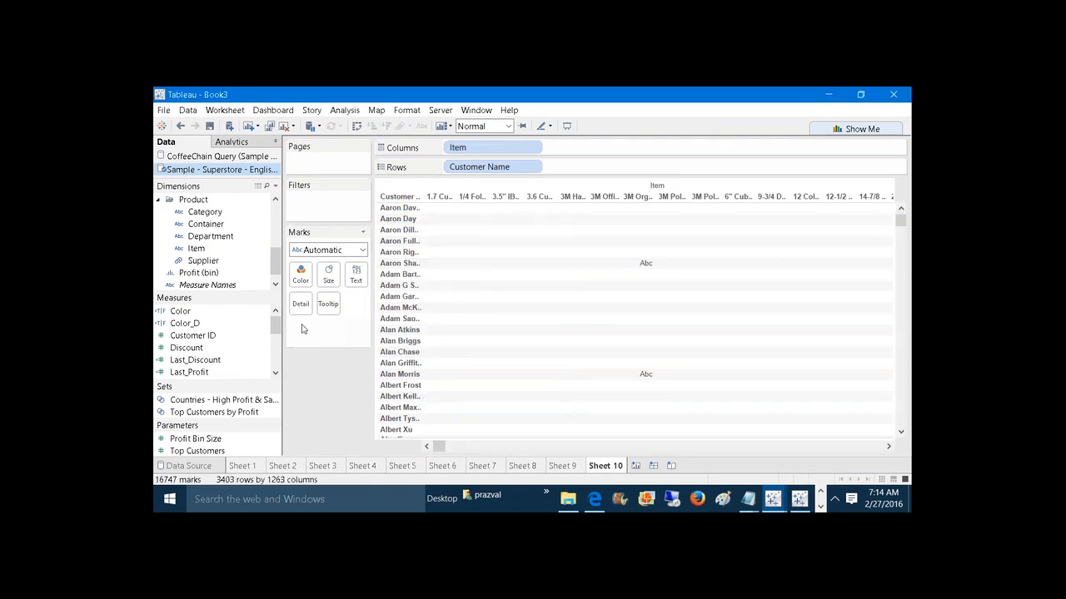
Size the marks by Sales and sort the customers in descending order of Sales
drag(275, 327, 274, 346)
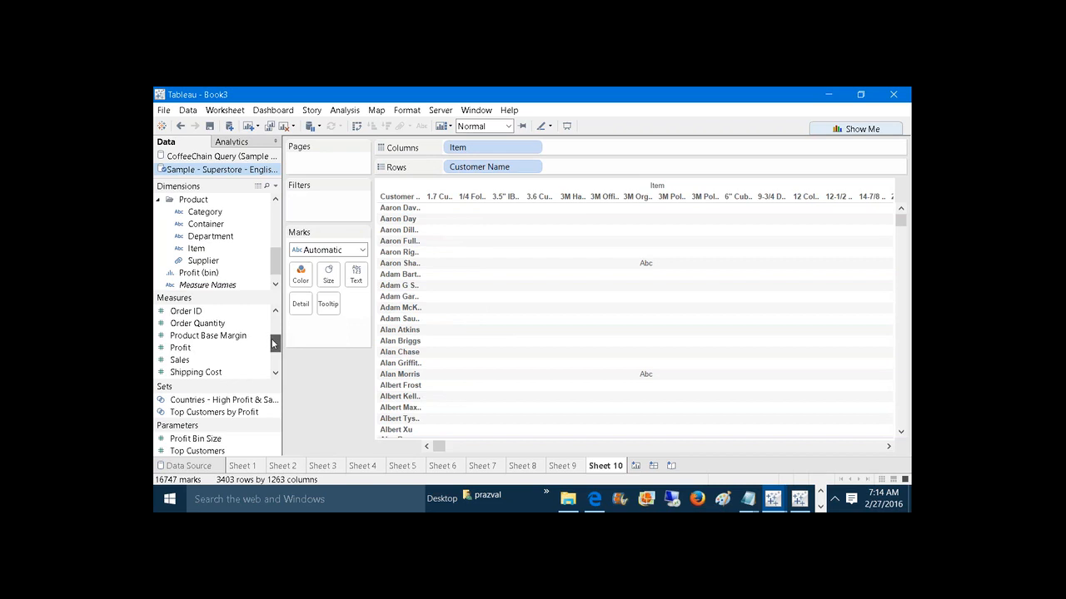
drag(197, 364, 329, 275)
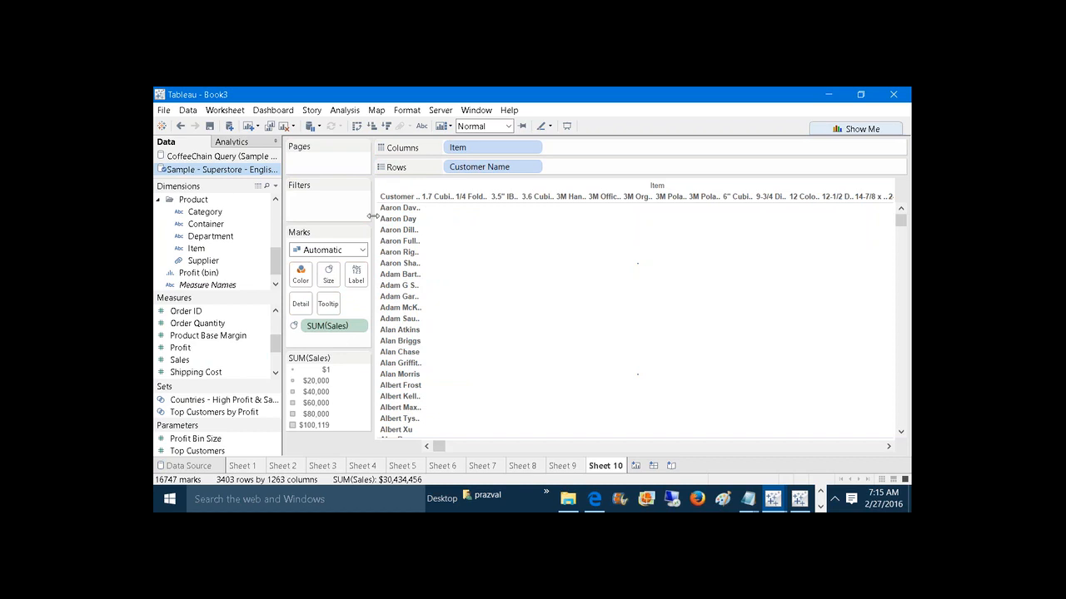
click(387, 125)
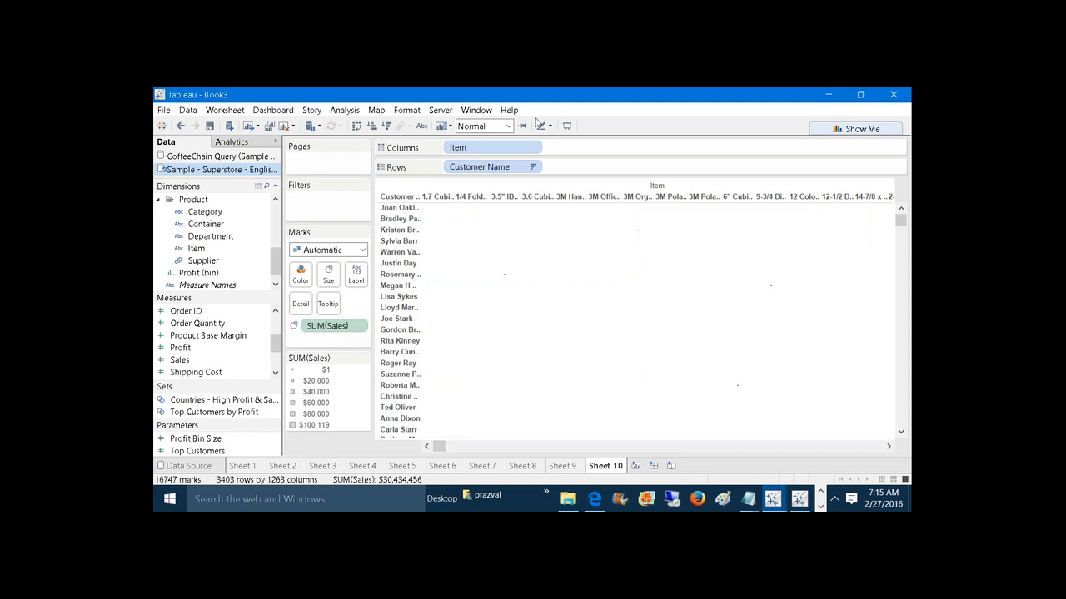
Fit the sorted heat map to Entire View and check it in presentation mode
click(507, 126)
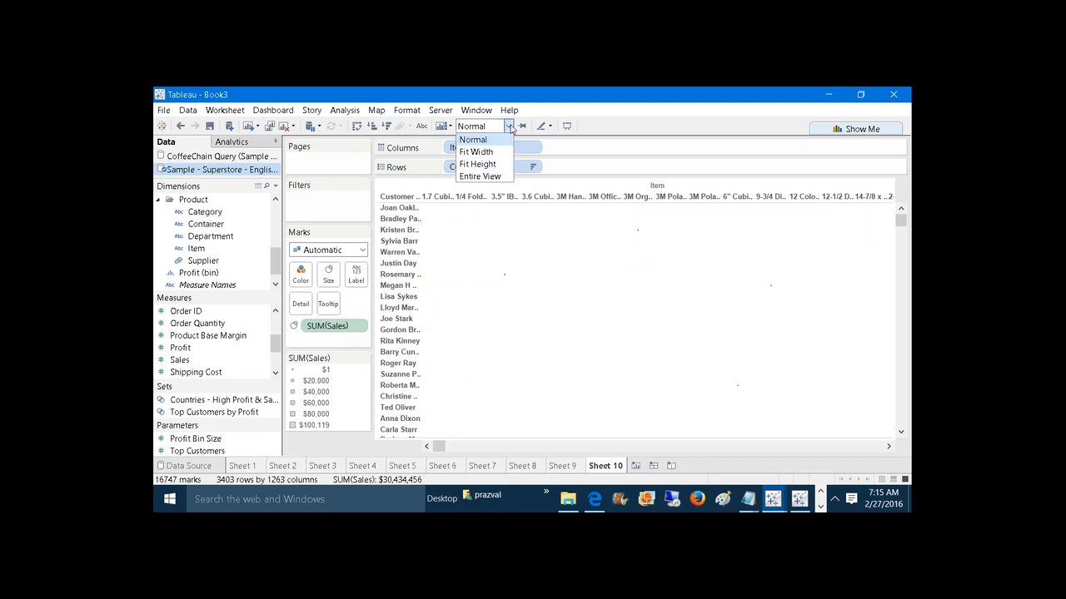
click(483, 177)
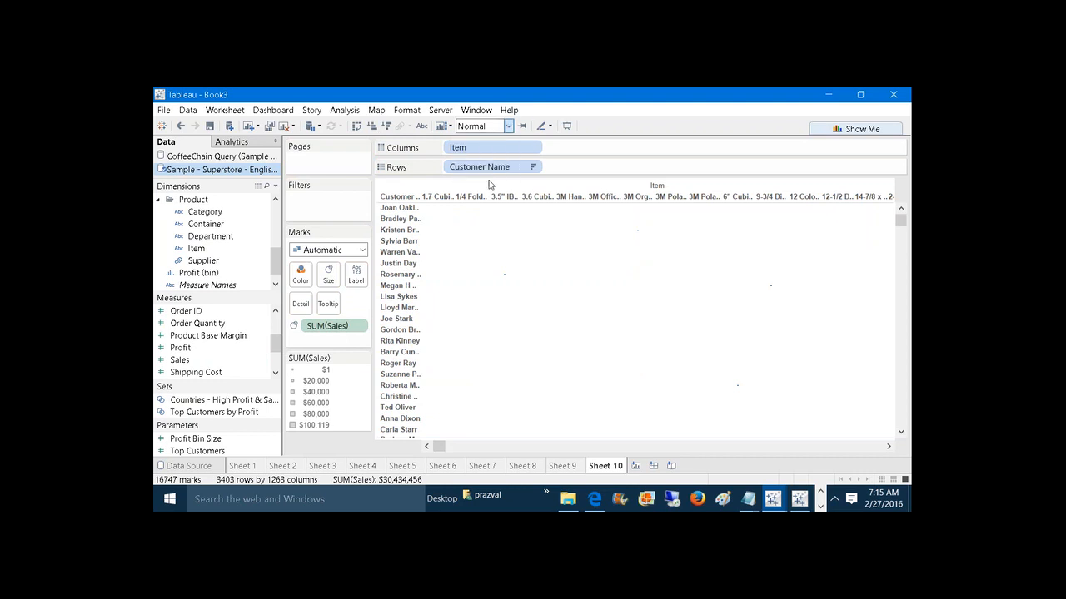
click(566, 126)
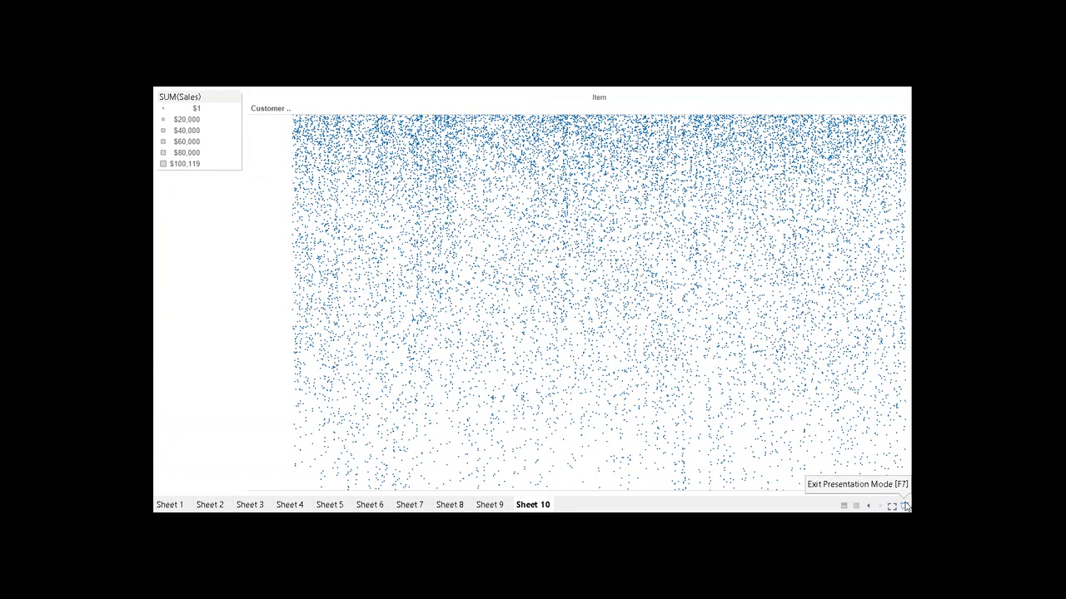
click(905, 506)
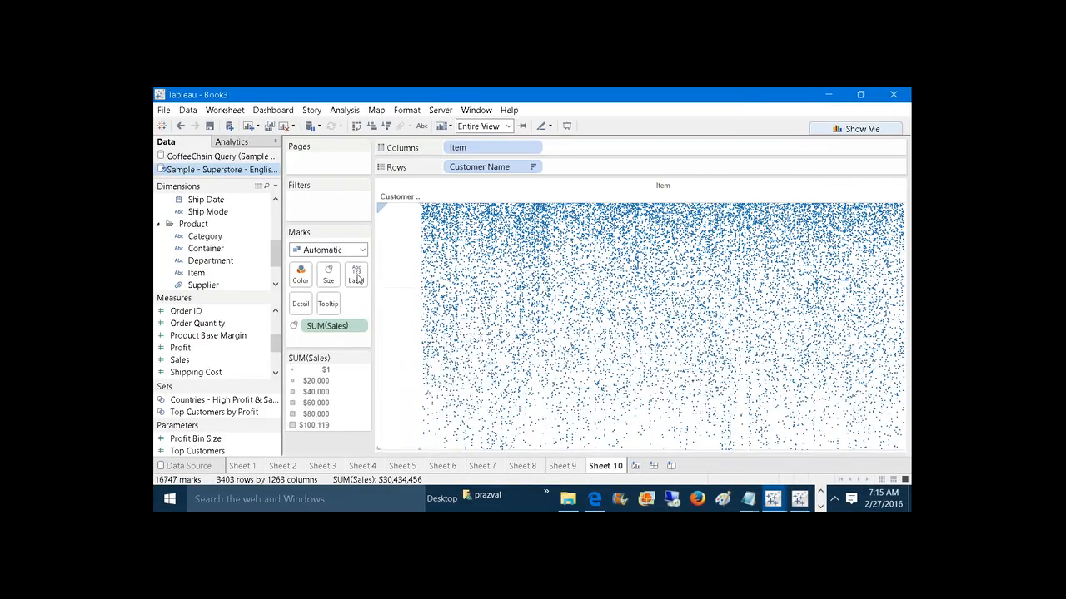
Limit the mark labels to Min/Max and add Sales as the label of the heat map
click(357, 276)
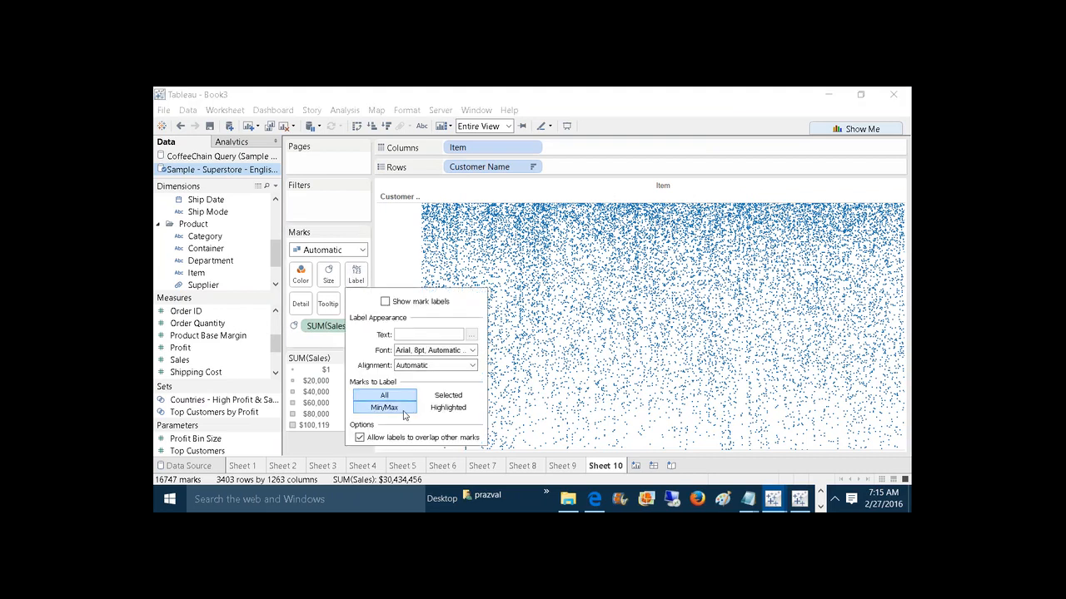
click(384, 407)
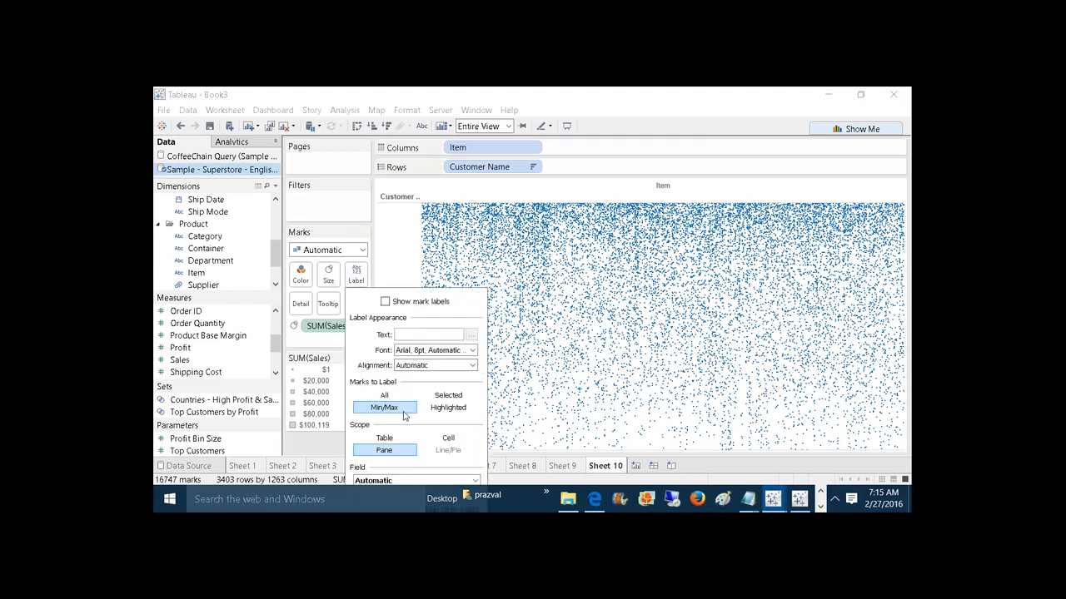
click(333, 436)
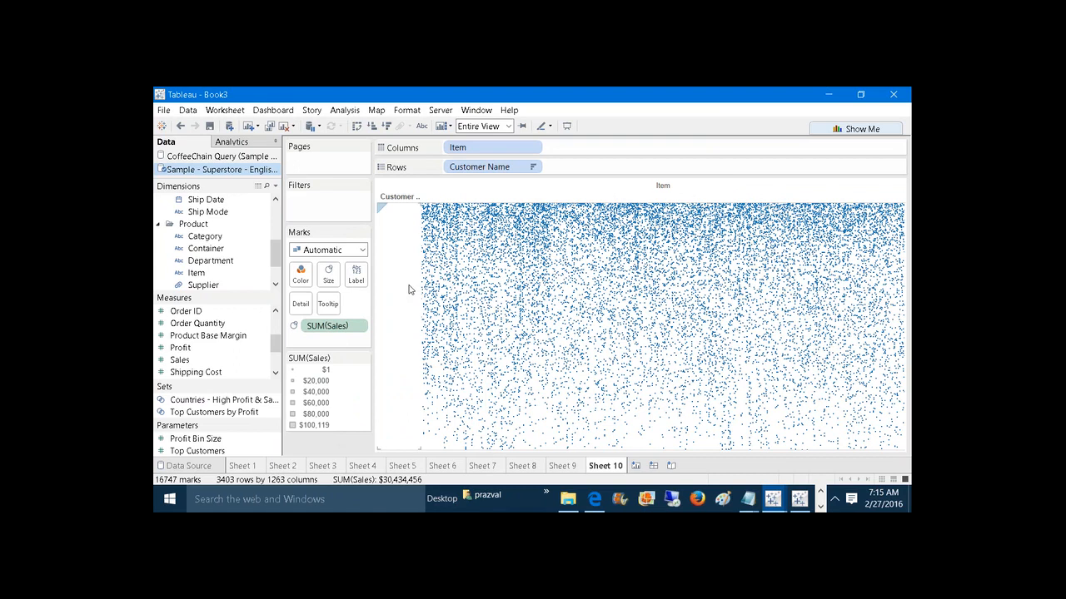
click(569, 127)
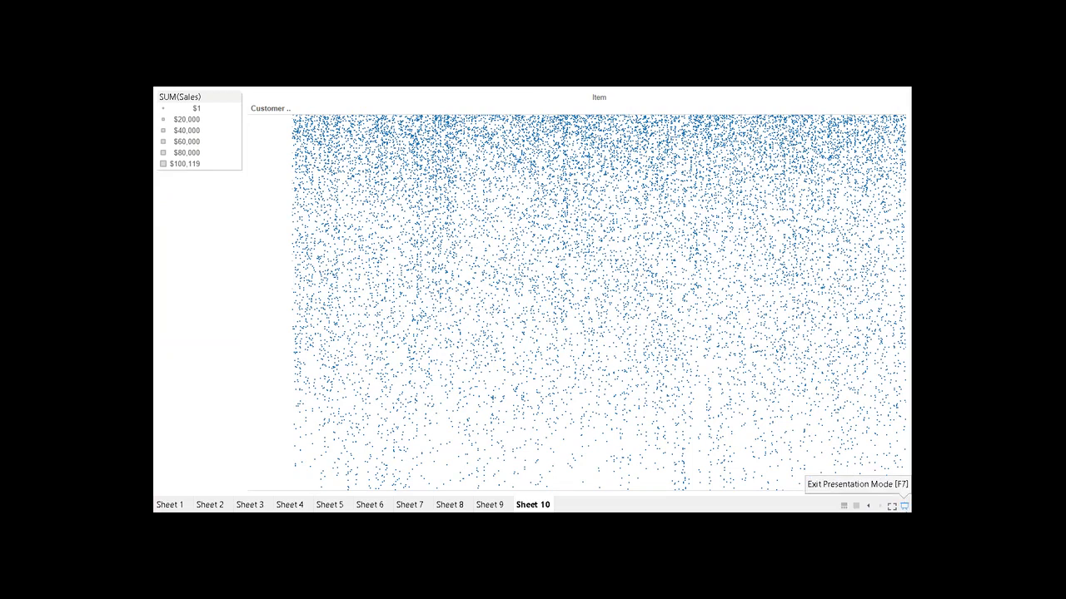
click(904, 506)
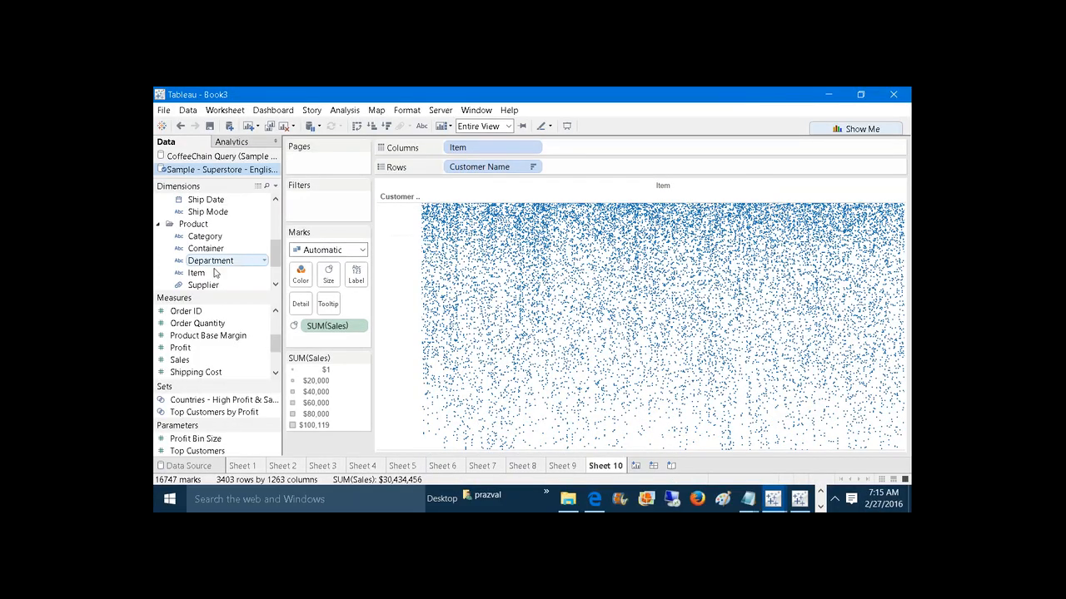
drag(185, 359, 356, 273)
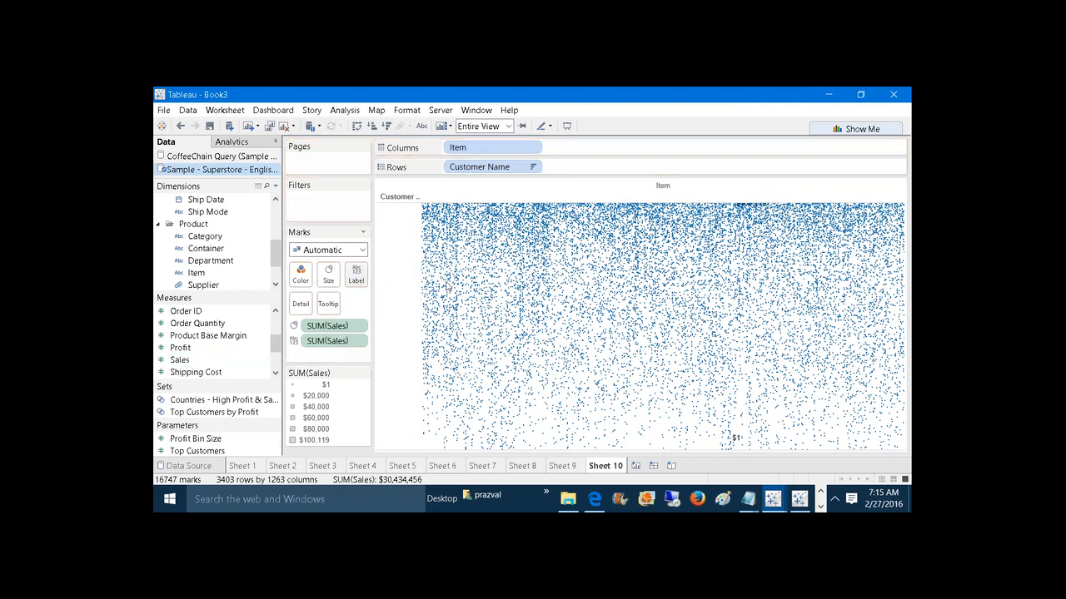
Examine the minimum and maximum Sales labels on the heat map in presentation mode
click(567, 125)
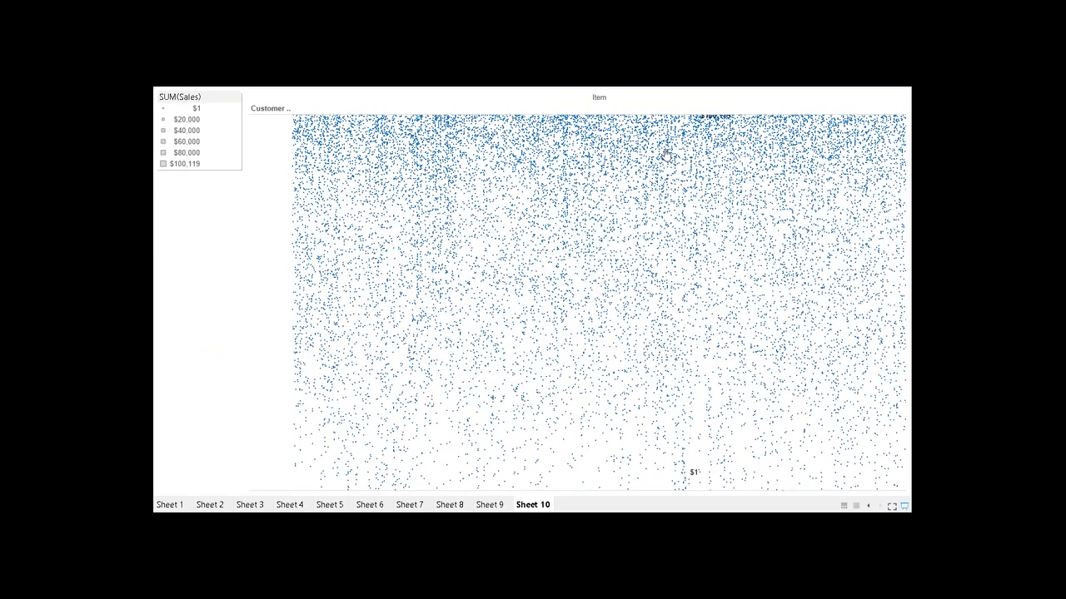
mouse_move(710, 123)
mouse_move(695, 481)
click(905, 506)
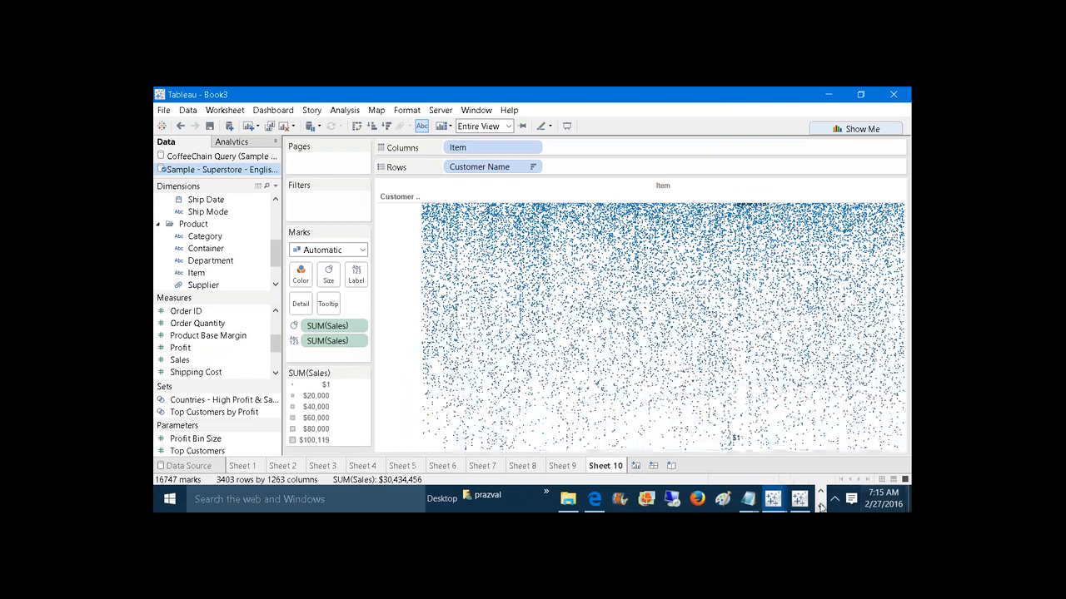
Switch to the Notepad chart list and add the entry "12)Sorted Heat Map" below "Continent Wise Sales"
mouse_move(757, 509)
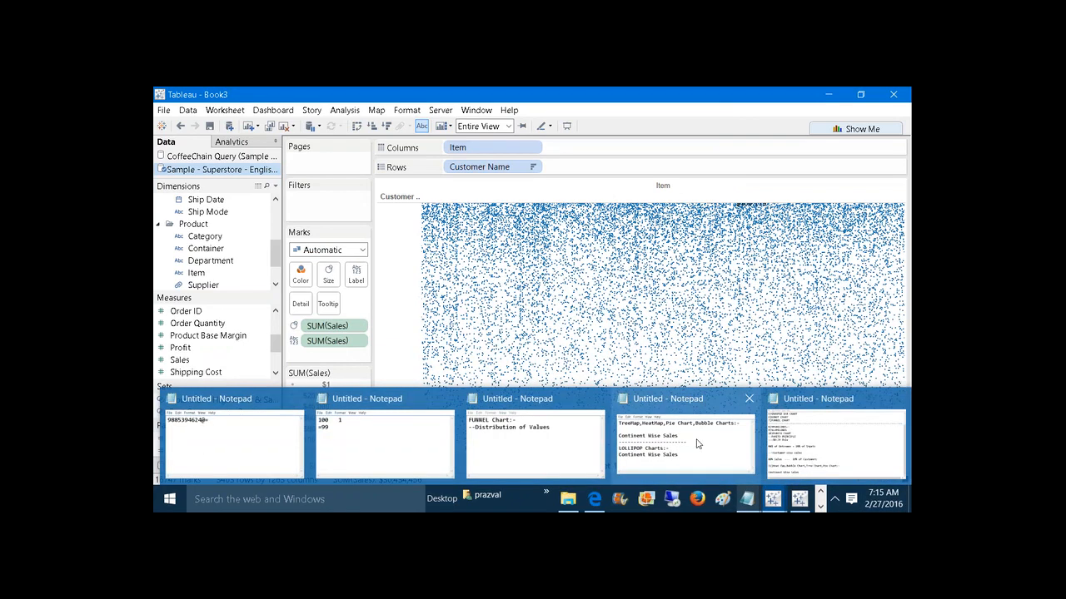
click(796, 446)
key(Return)
key(Return)
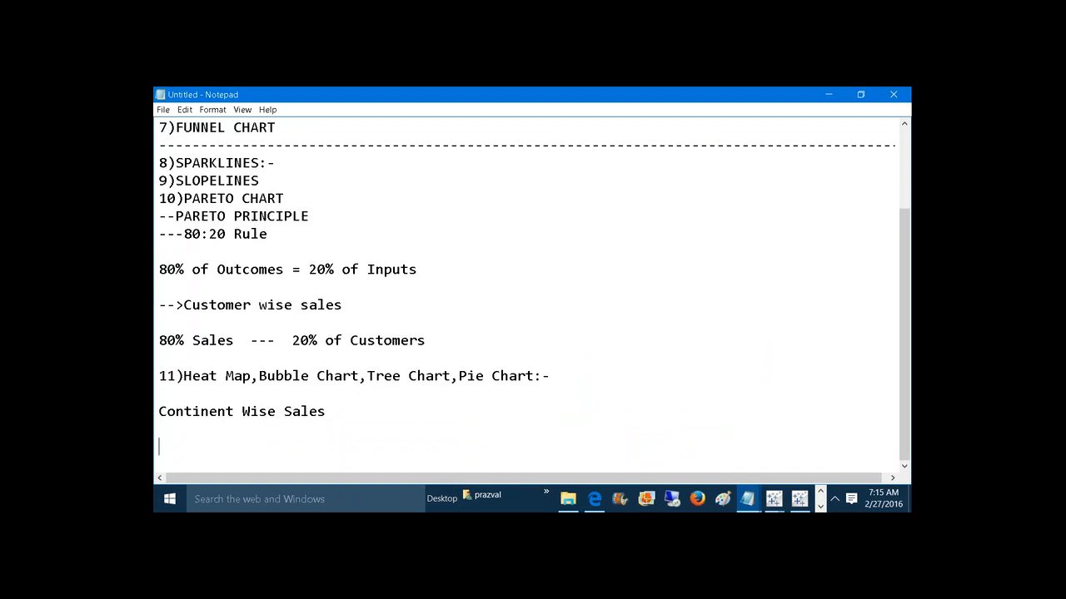
text(12)Sorted Heat Map)
key(Return)
key(Return)
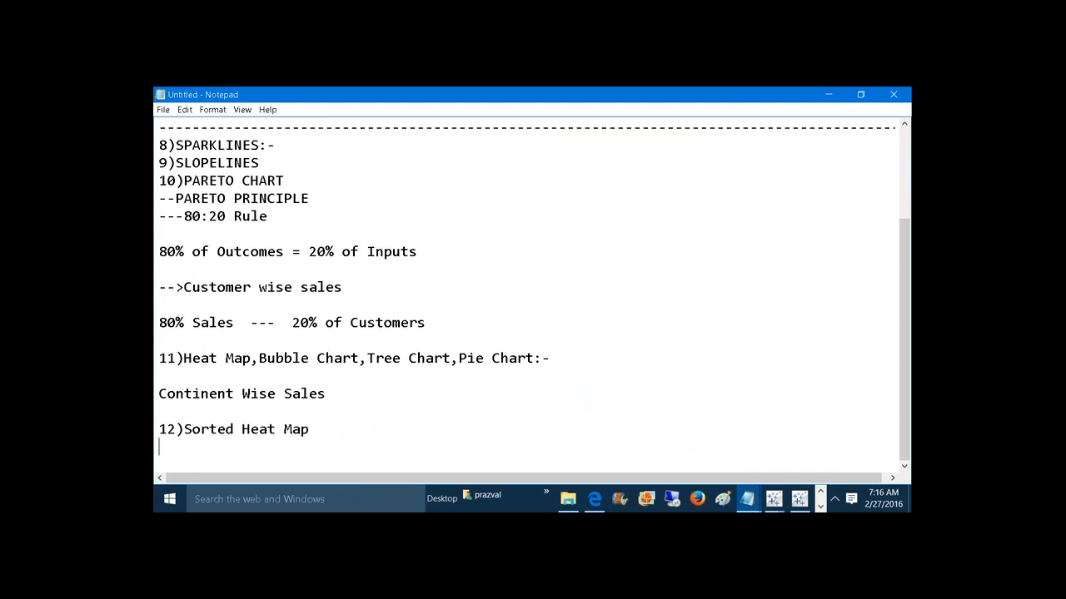
Add the entry "13)Small Multiple Heat Maps" at the end of the chart list
text(13)
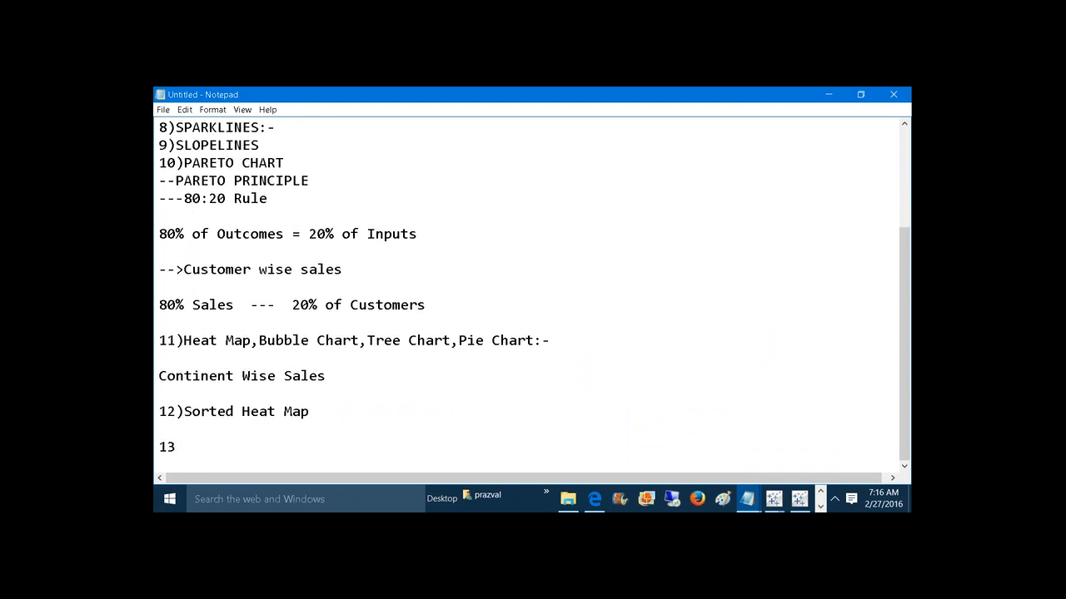
text()Small Multiple)
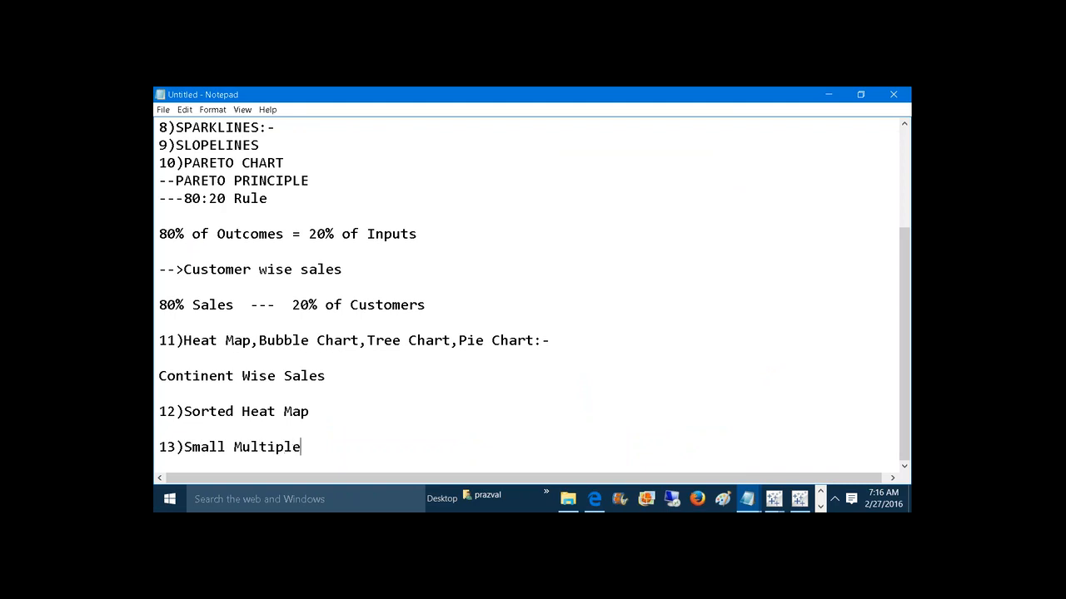
text( Heat Maps)
key(Return)
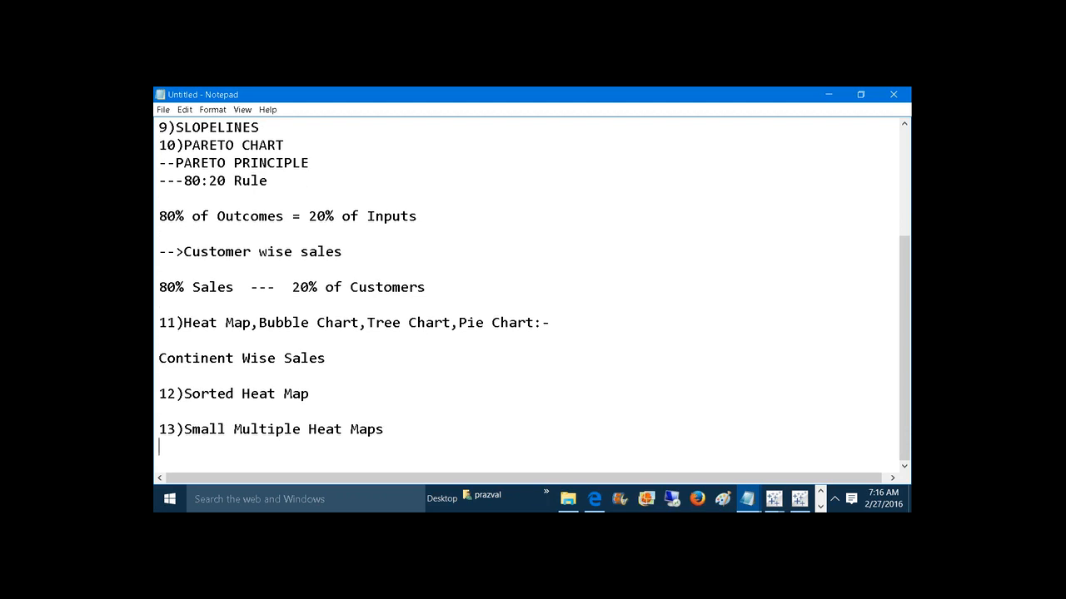
Switch to the Tableau workbook B24&B25 Advance_Charts_Day3 and examine the SmallMultiple_HeatMap sheet in presentation mode
mouse_move(774, 499)
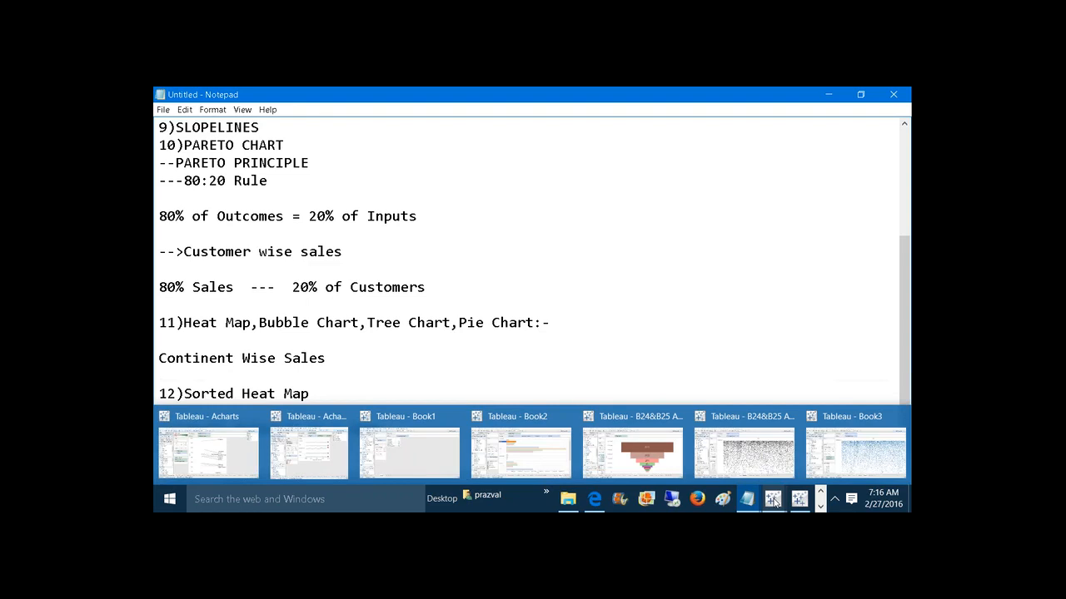
click(633, 454)
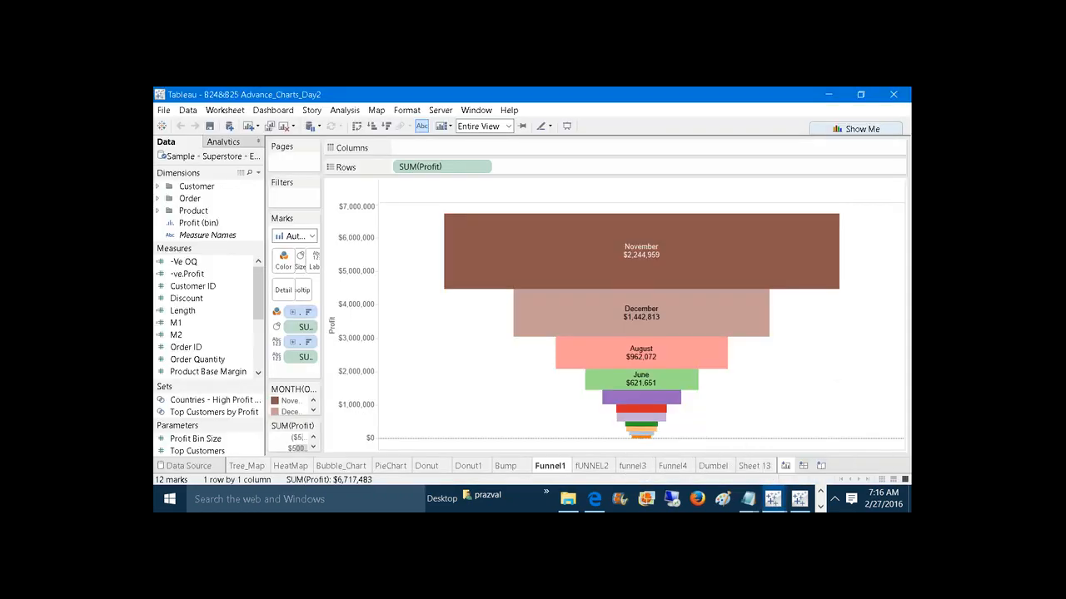
mouse_move(778, 462)
click(770, 436)
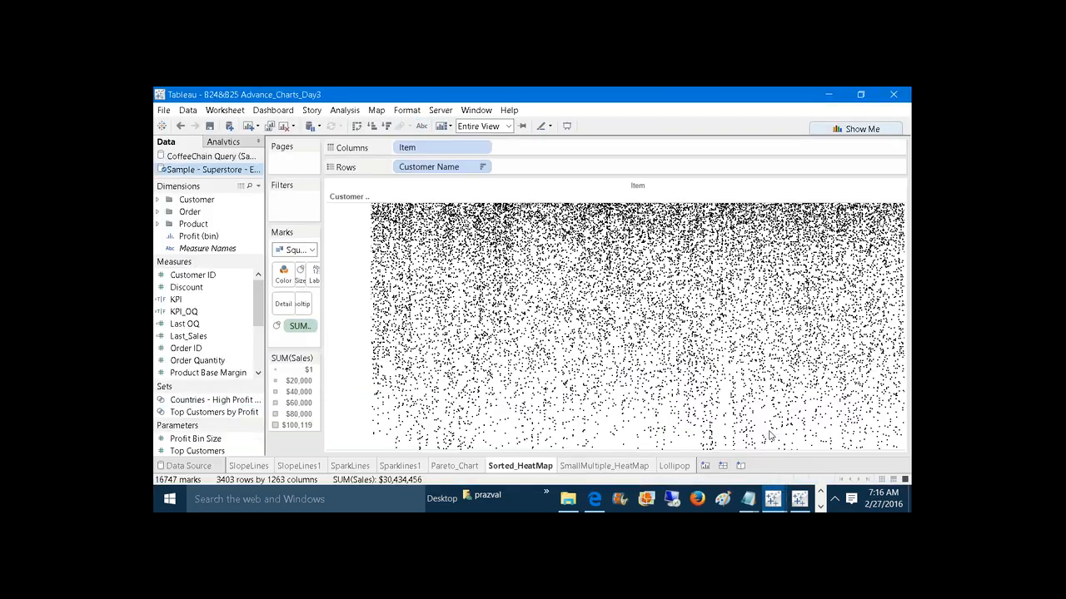
click(615, 466)
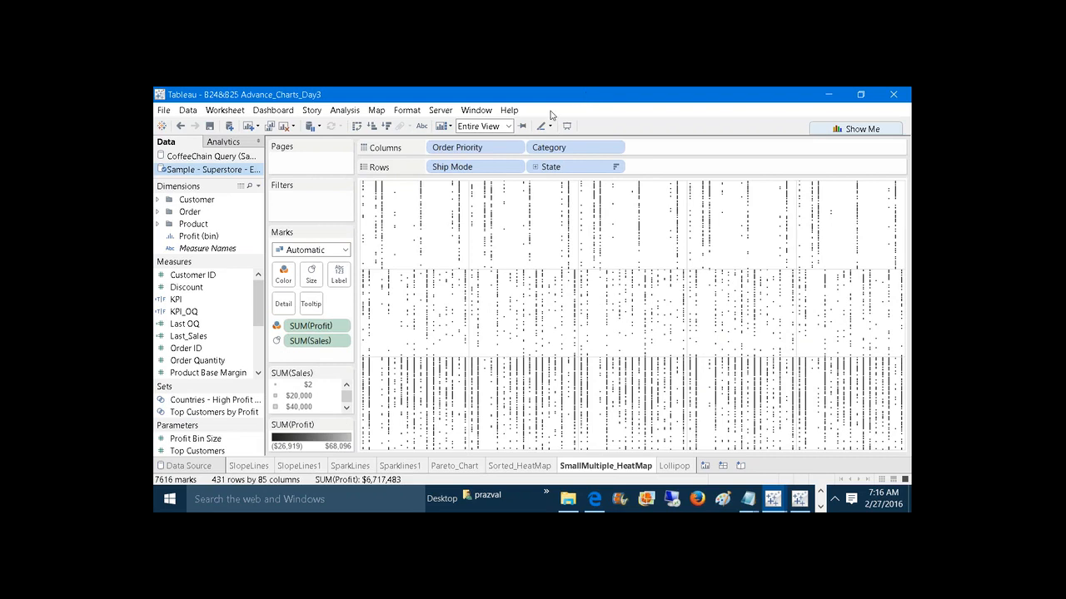
click(567, 126)
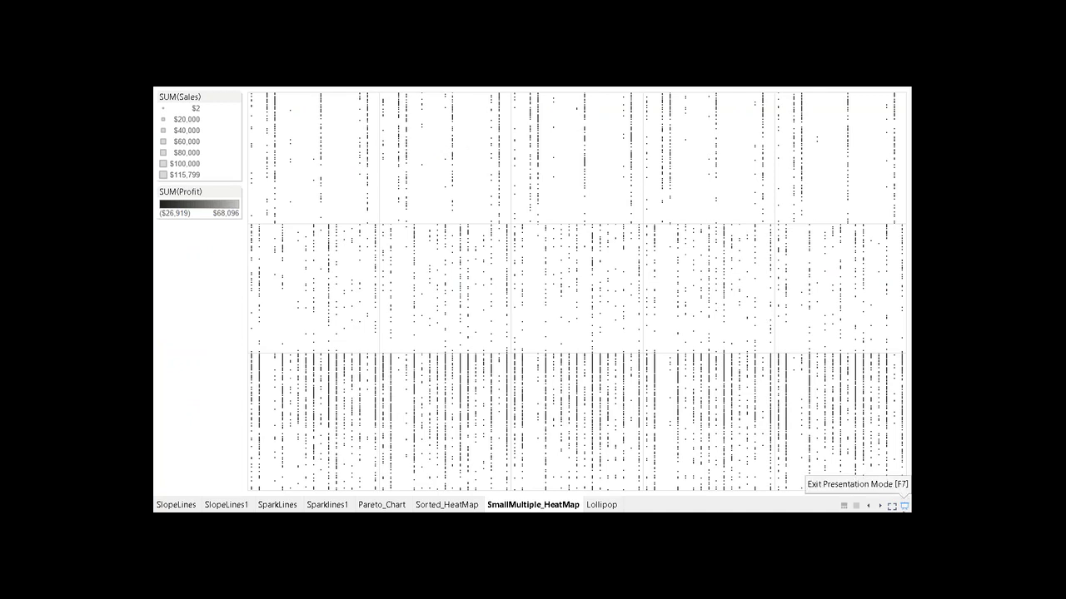
click(904, 505)
Return to the Book3 workbook, create a new worksheet and put Ship Mode on Rows
mouse_move(773, 500)
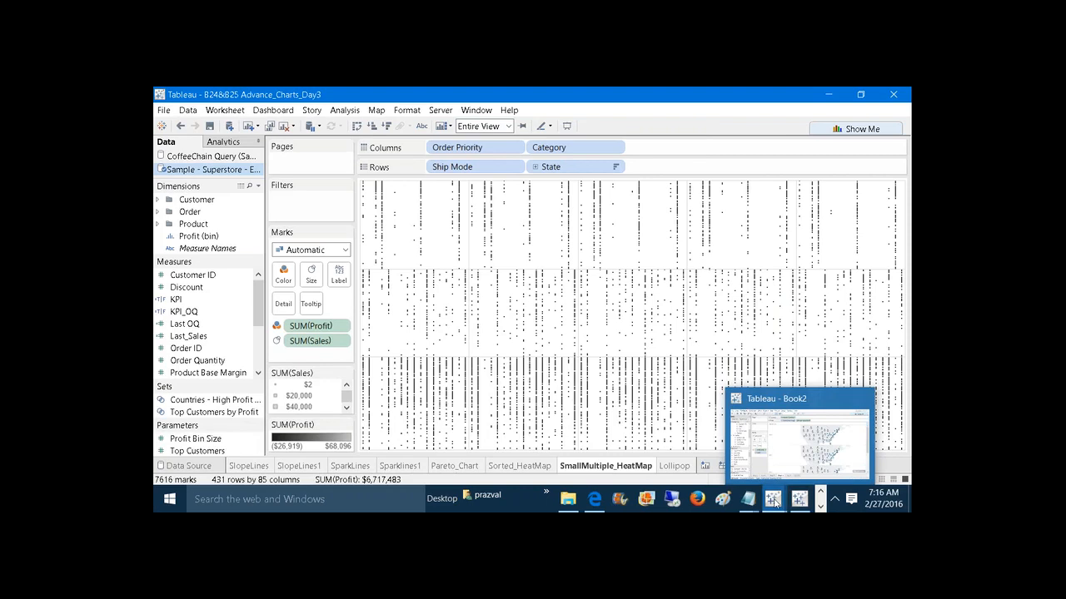
click(832, 450)
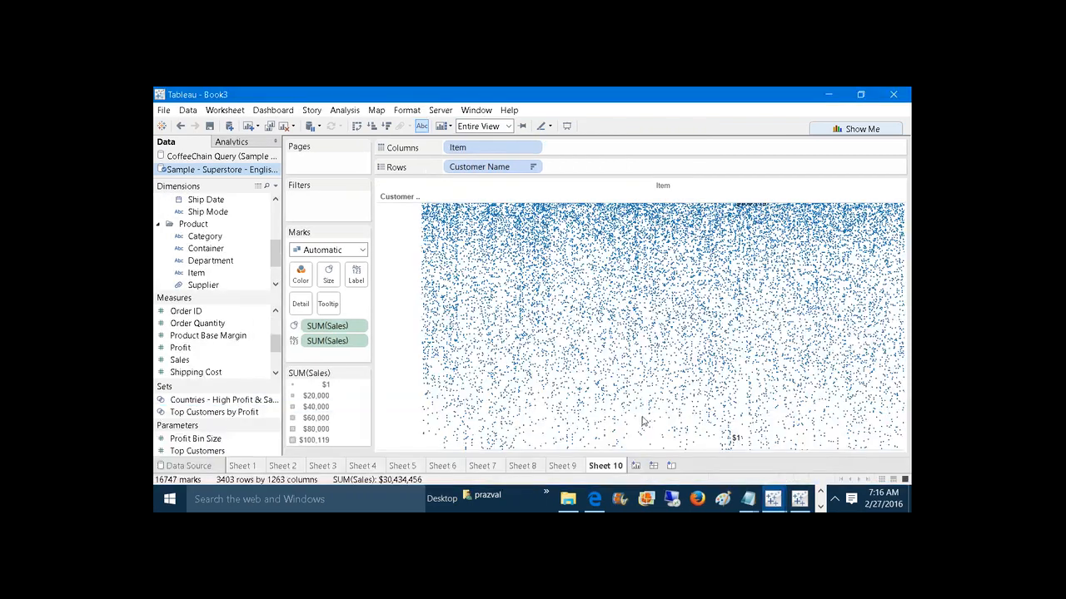
click(632, 467)
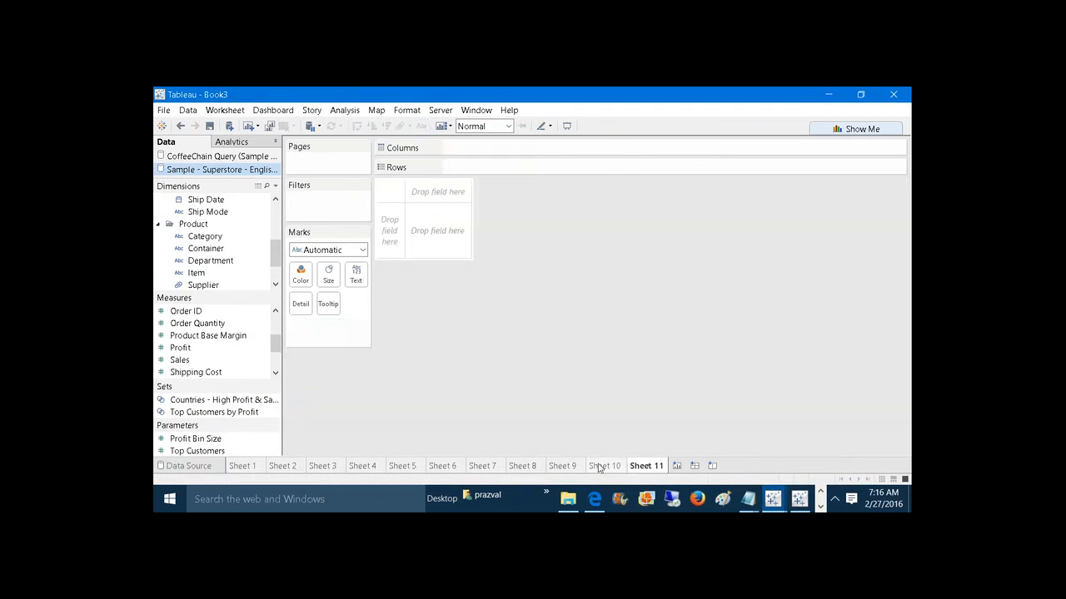
mouse_move(277, 251)
mouse_down()
mouse_move(279, 216)
mouse_move(277, 260)
mouse_move(271, 231)
mouse_up()
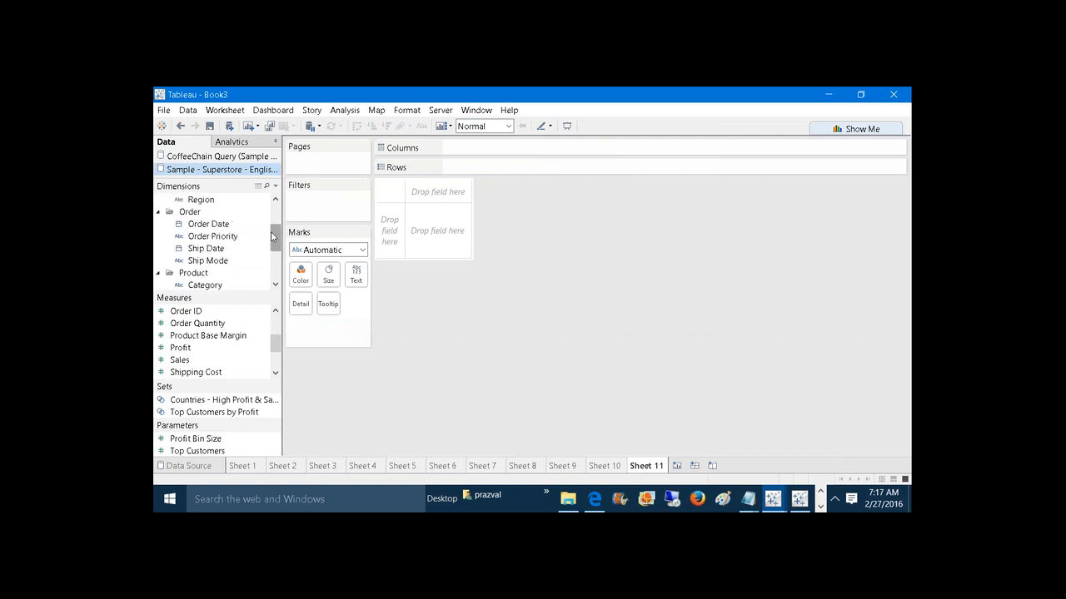
drag(207, 261, 501, 166)
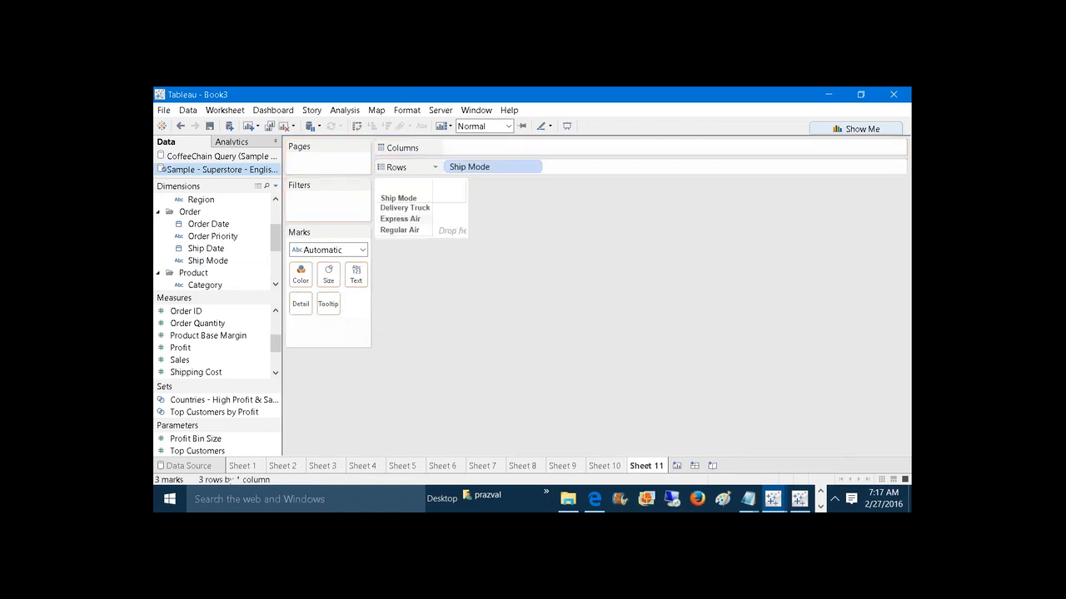
Add Customer Name with all its members to Rows after Ship Mode, and put Continent and Category on Columns
drag(276, 241, 646, 166)
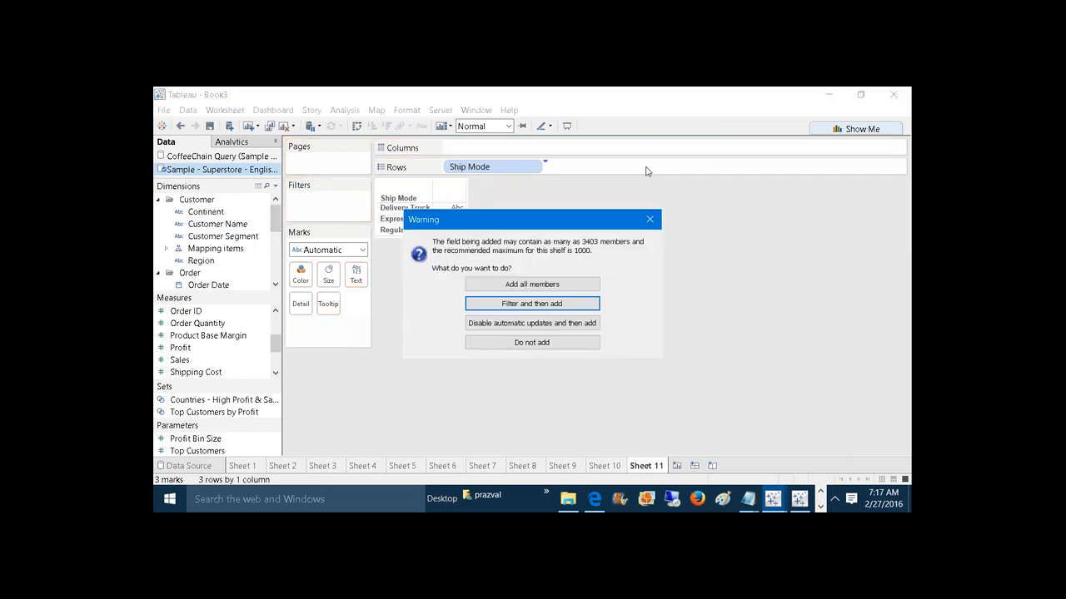
click(548, 284)
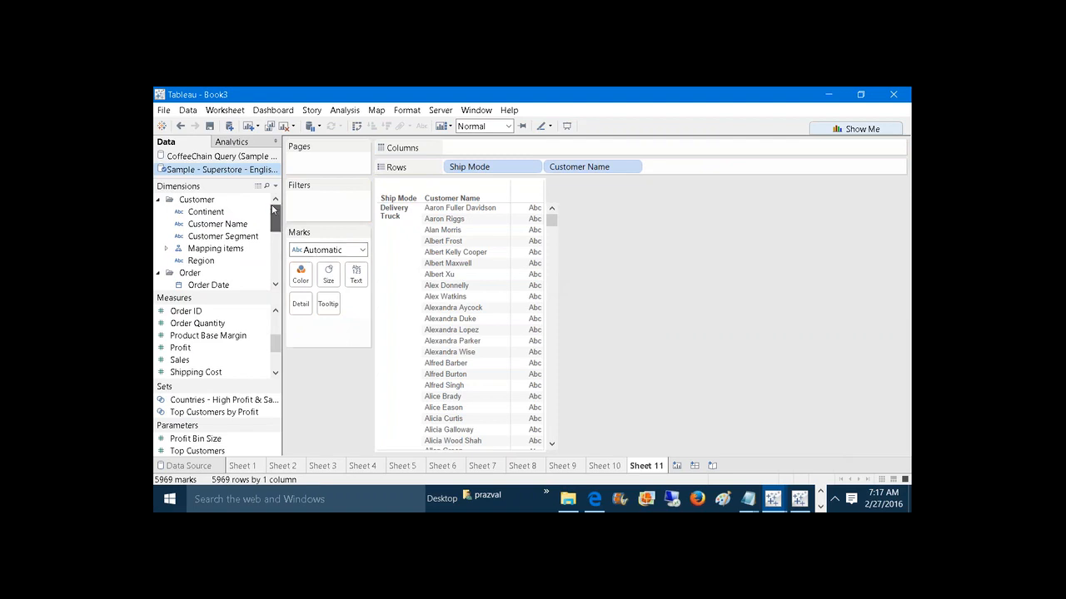
drag(207, 212, 490, 149)
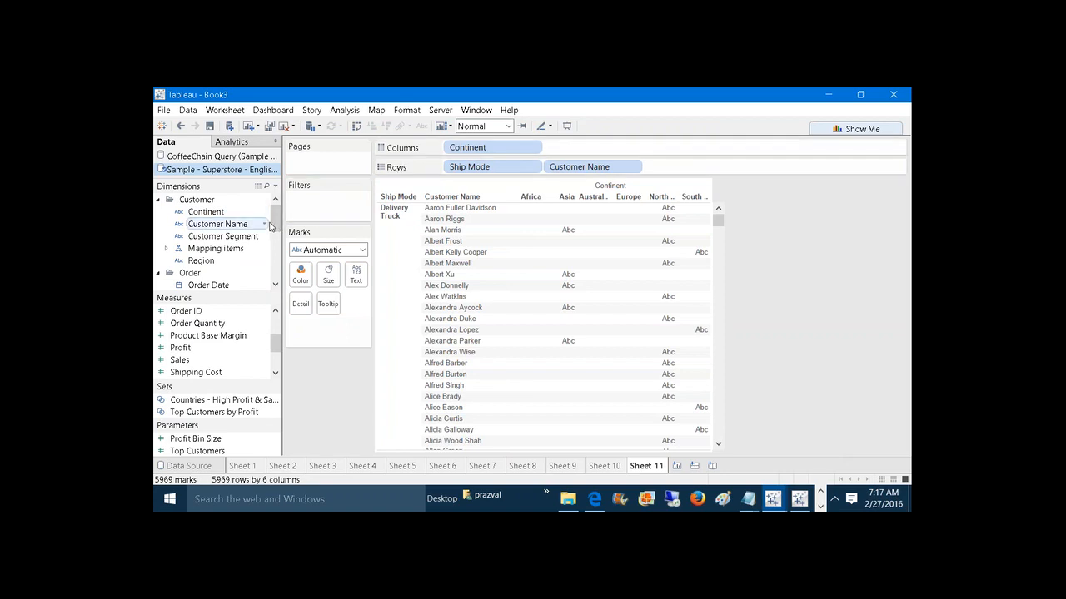
drag(271, 229, 585, 148)
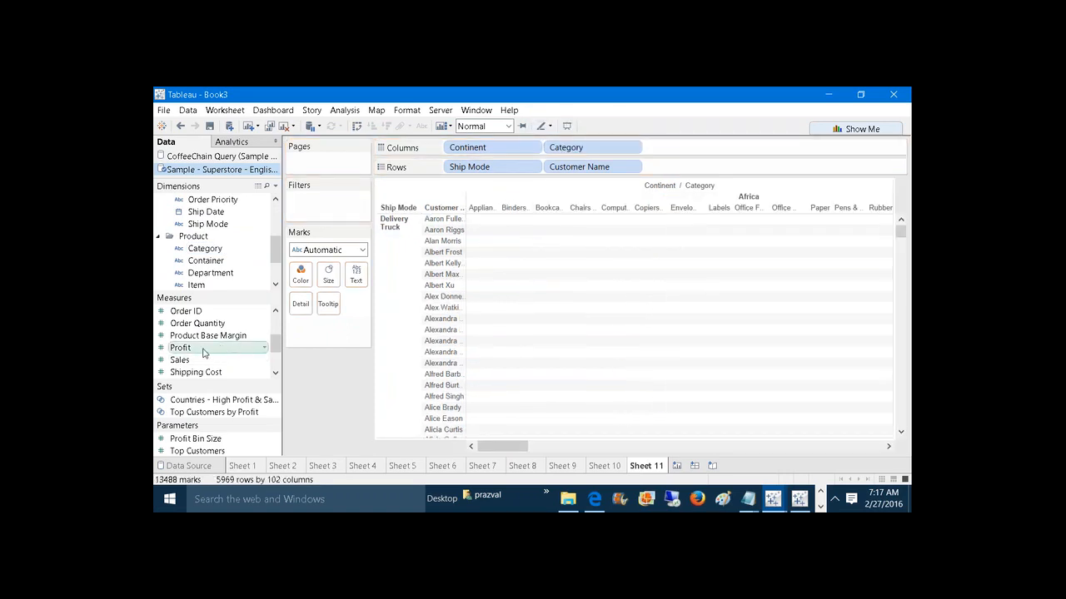
Size the marks by Profit and show the customers sorted in descending order of Profit in Entire View
drag(194, 350, 330, 275)
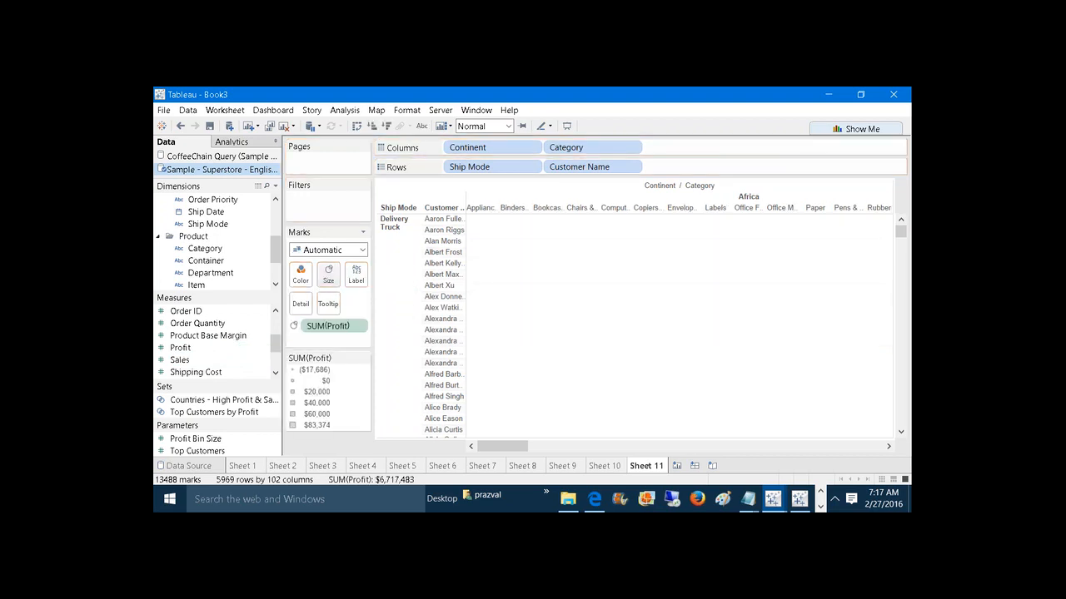
click(386, 126)
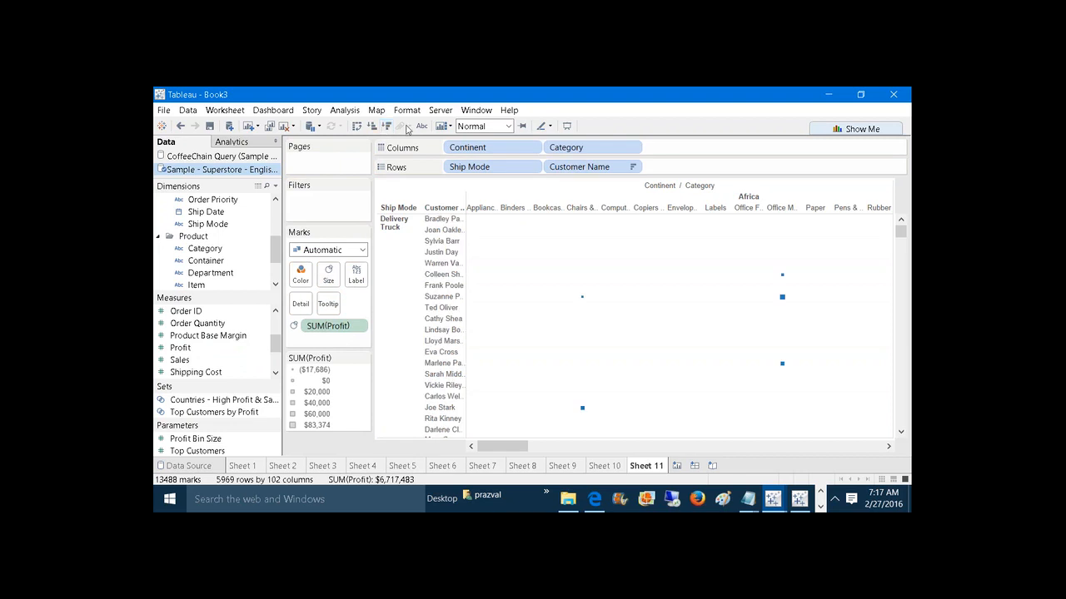
click(508, 129)
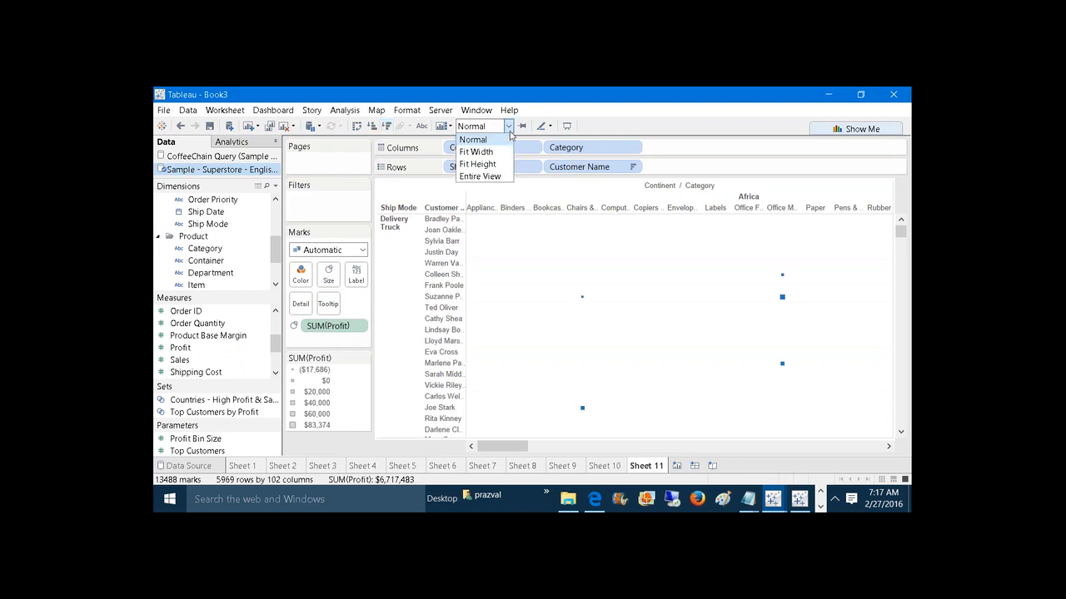
click(481, 176)
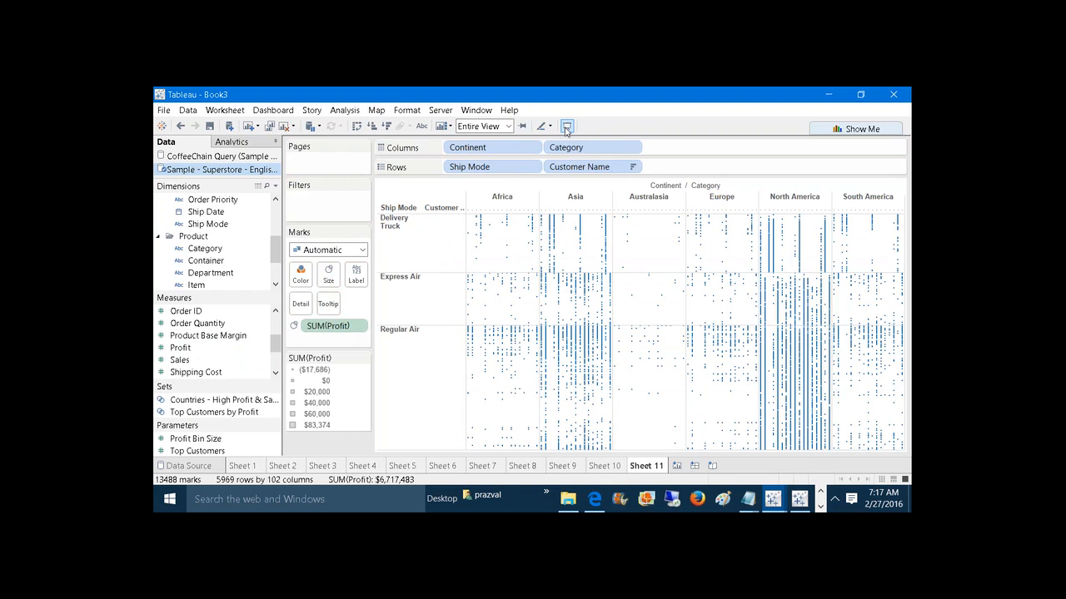
Color the marks by Profit and check the small multiple heat map in presentation mode
drag(185, 352, 301, 277)
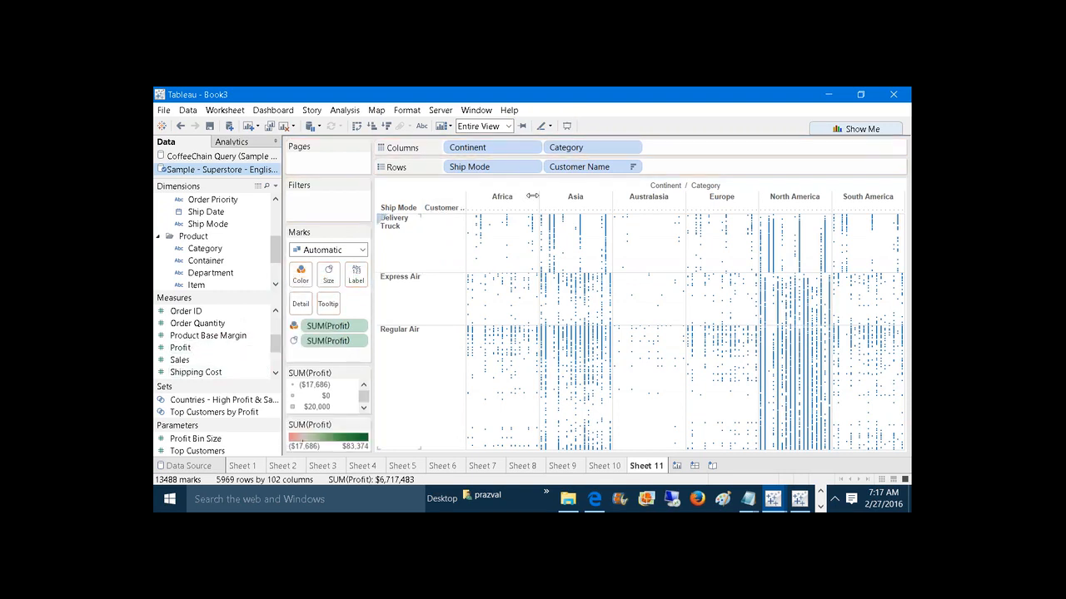
click(566, 126)
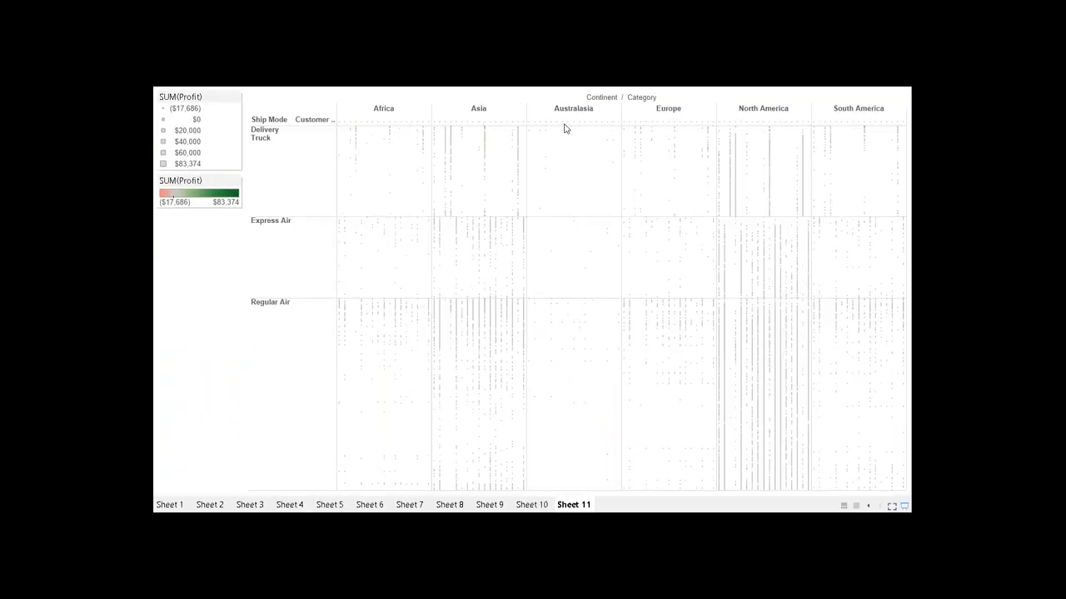
click(905, 504)
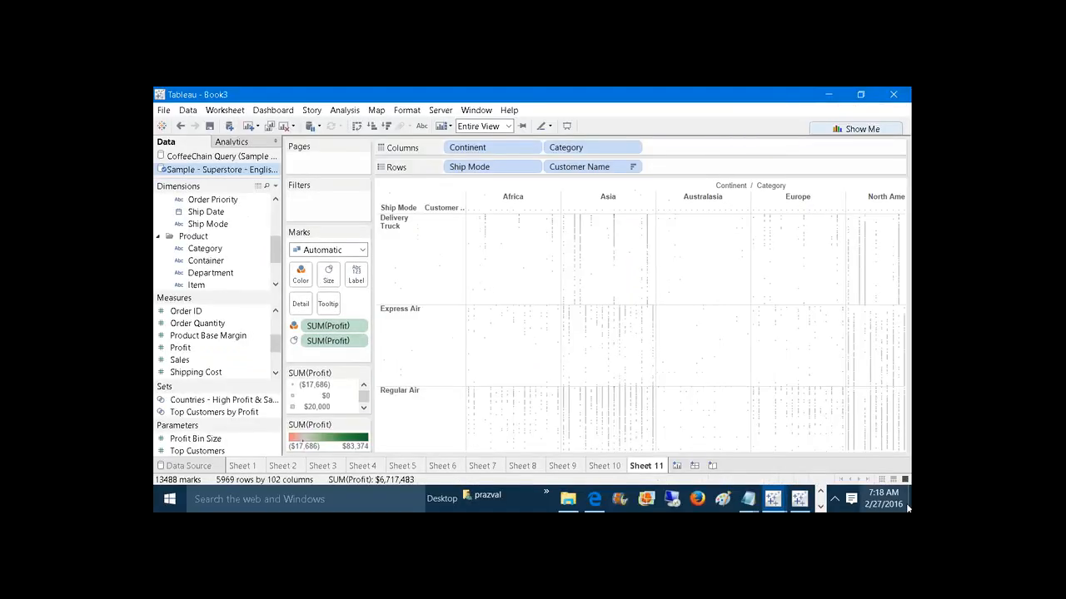
Switch to the Notepad chart list and add the entry "14)Dumbel/DNA Chart" at the end
mouse_move(755, 491)
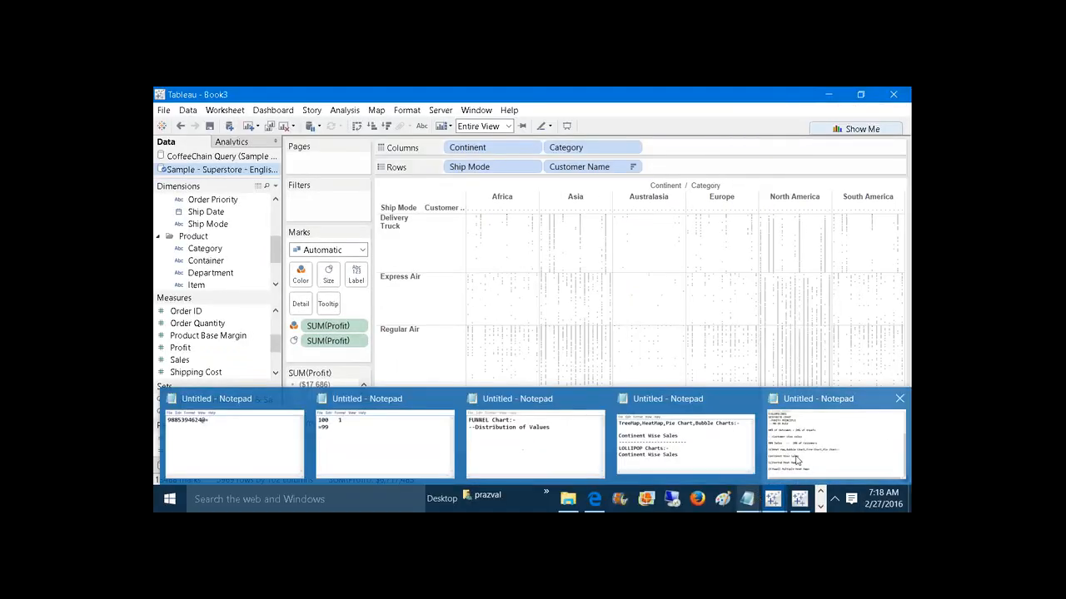
click(820, 441)
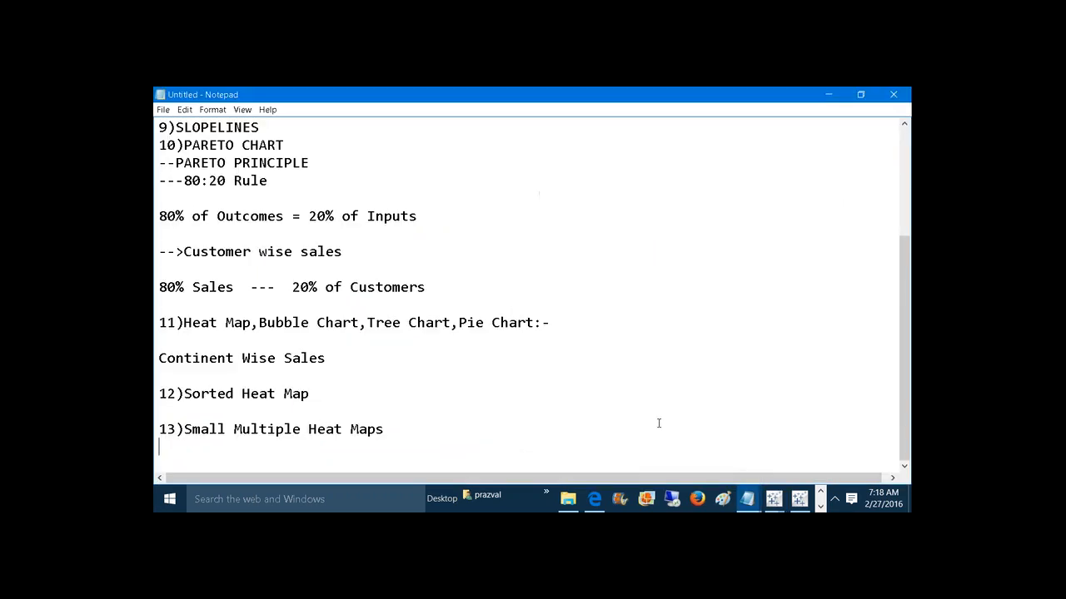
key(Return)
text(1)
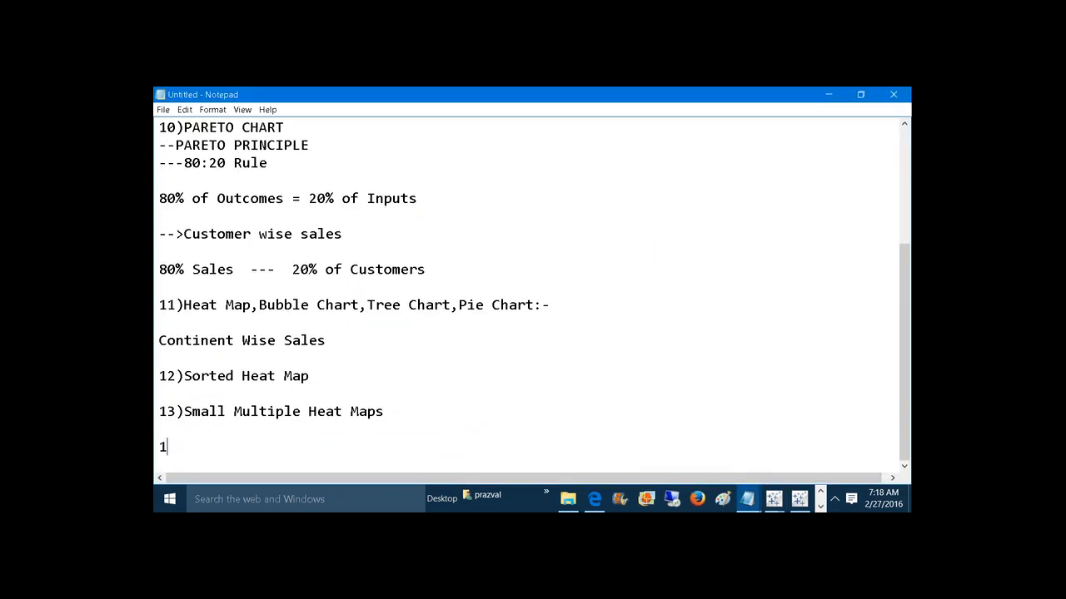
text(4)Dumbl)
key(BackSpace)
text(el/DNA )
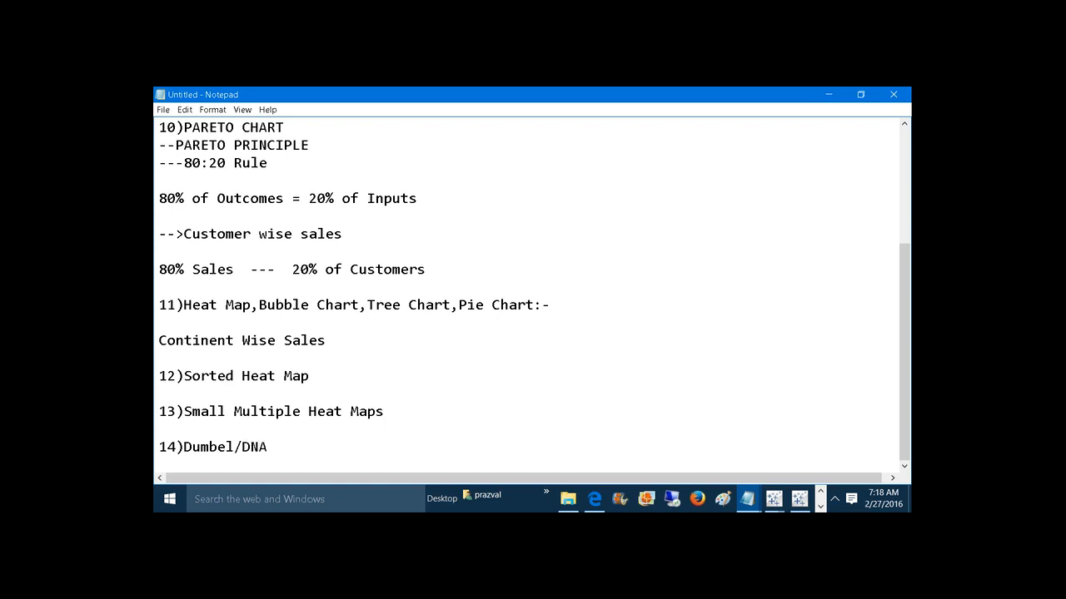
text(Chart)
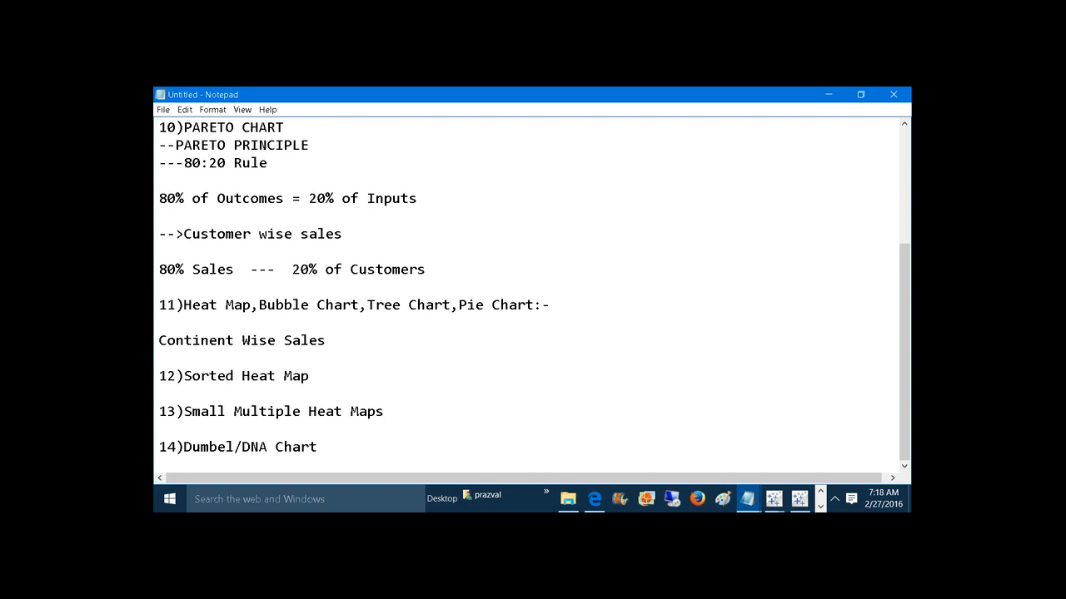
Add the line "--Category Wise Order Quantity" below the Dumbel/DNA Chart entry
key(Return)
key(Return)
text(-)
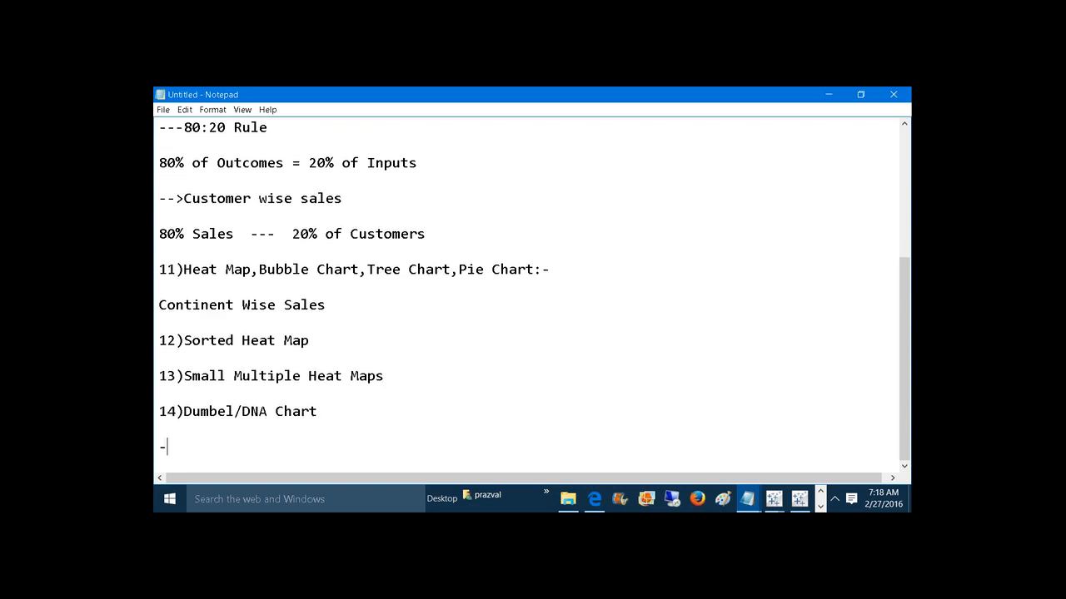
text(-Category Wise Order)
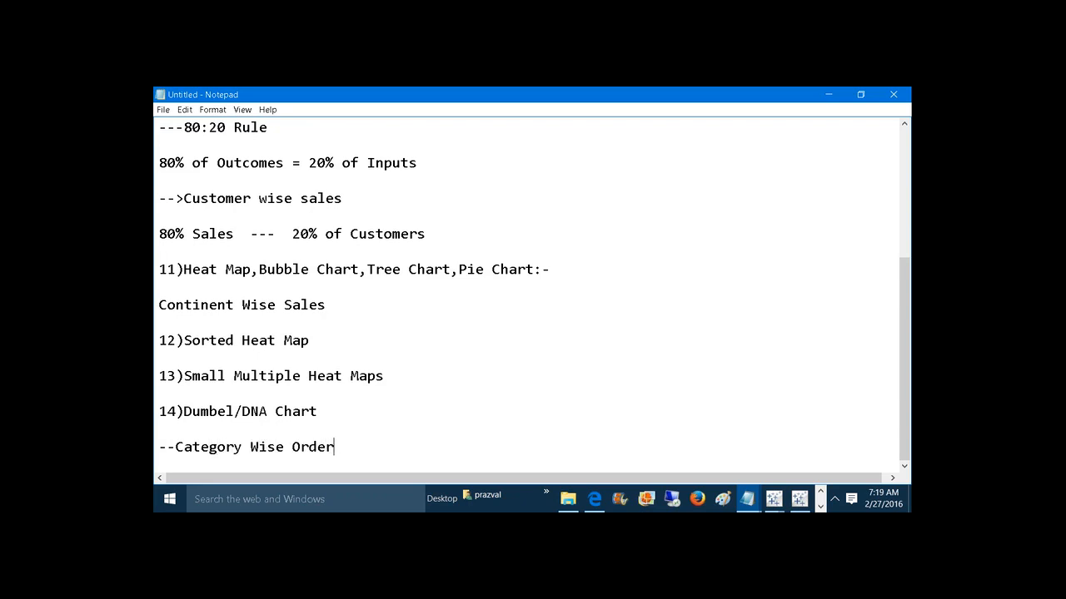
text( Quantity)
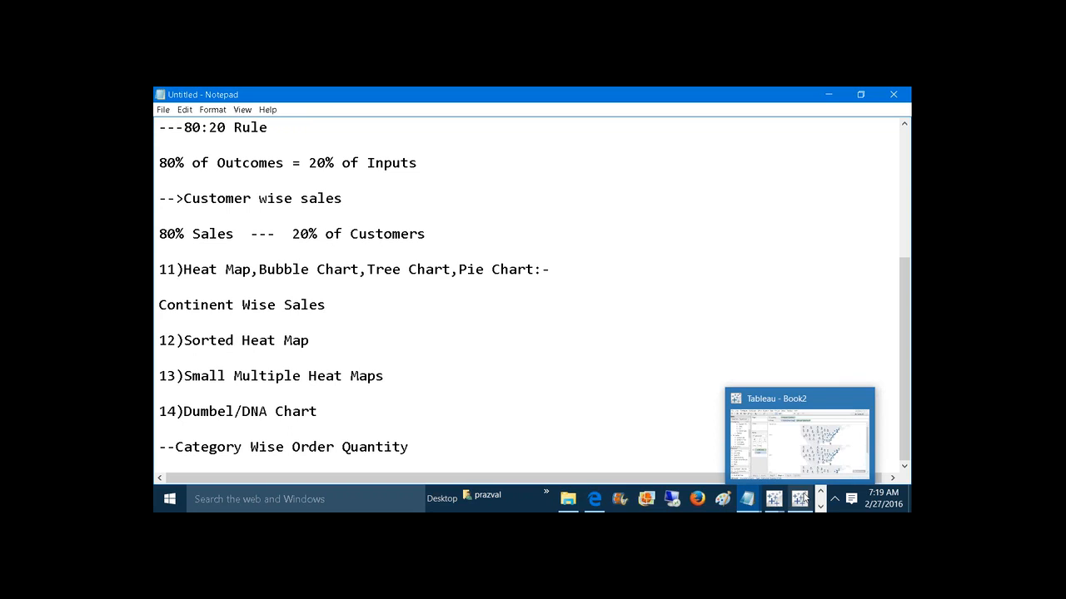
Switch to the Tableau Book3 workbook and start a new worksheet with Category on Rows
mouse_move(779, 500)
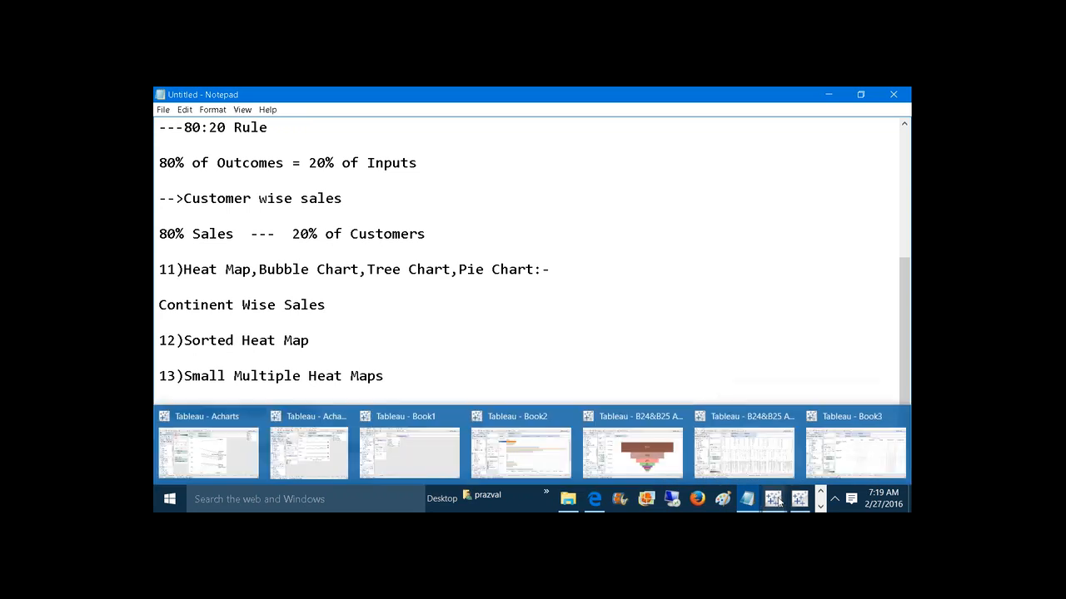
click(822, 457)
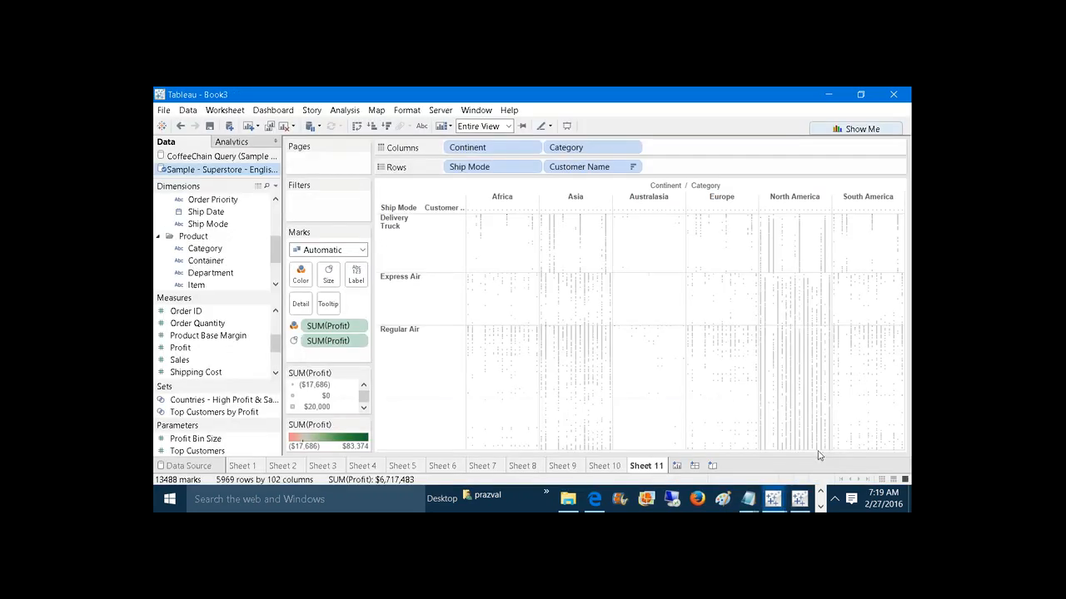
click(677, 465)
mouse_move(271, 242)
mouse_down()
mouse_move(270, 208)
mouse_move(279, 250)
mouse_up()
drag(205, 236, 501, 167)
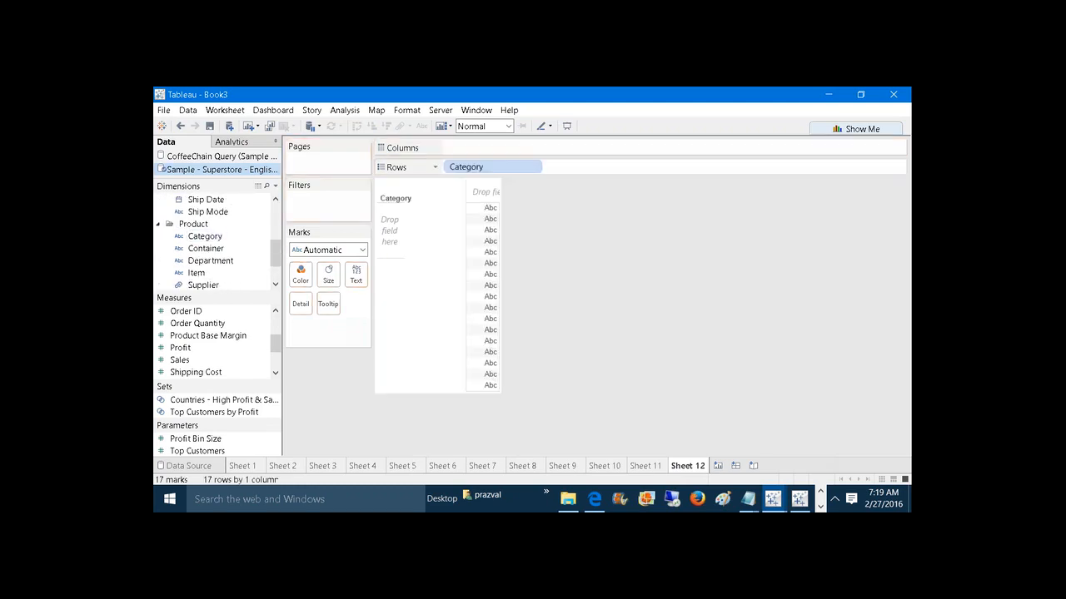
Plot Order Quantity on Columns for each category, aggregated as Maximum
drag(219, 325, 510, 148)
right_click(512, 149)
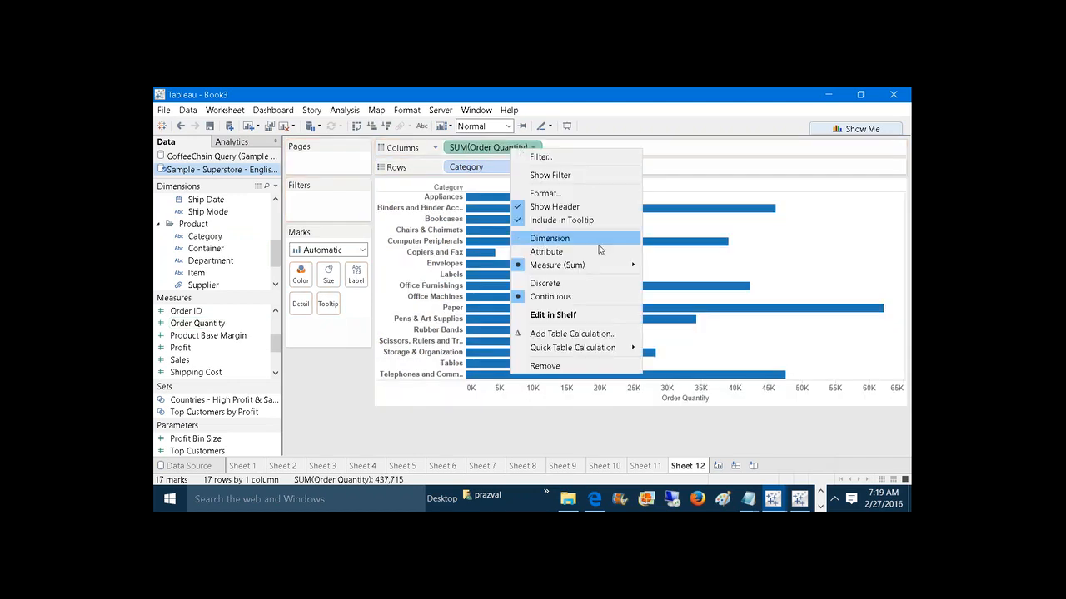
mouse_move(631, 263)
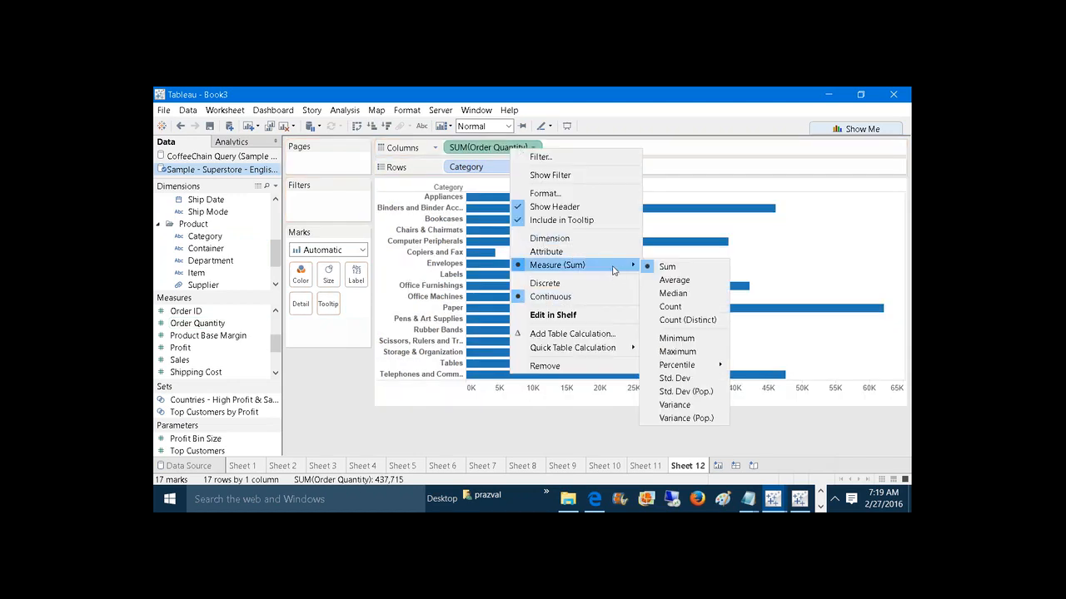
click(677, 351)
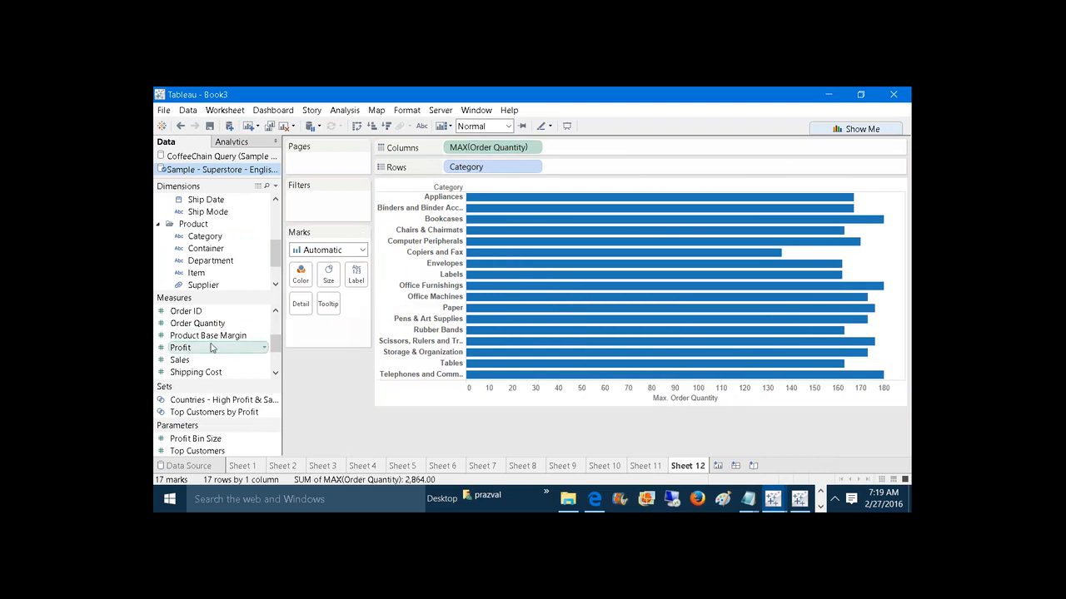
Add Order Quantity again on the same axis as the maximum and aggregate this second measure as Minimum
drag(197, 327, 588, 400)
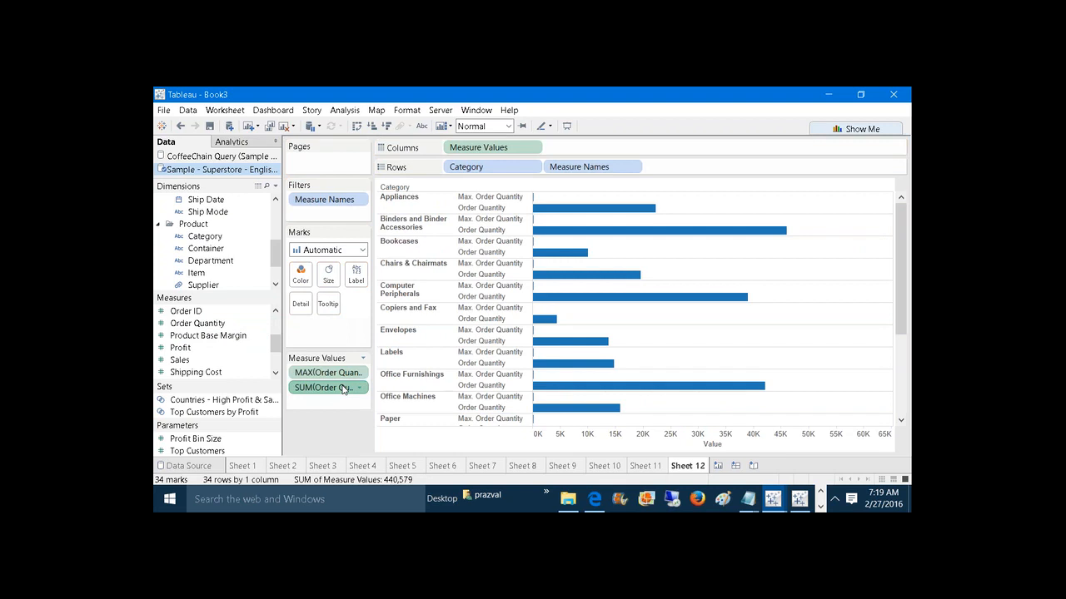
right_click(342, 389)
mouse_move(455, 311)
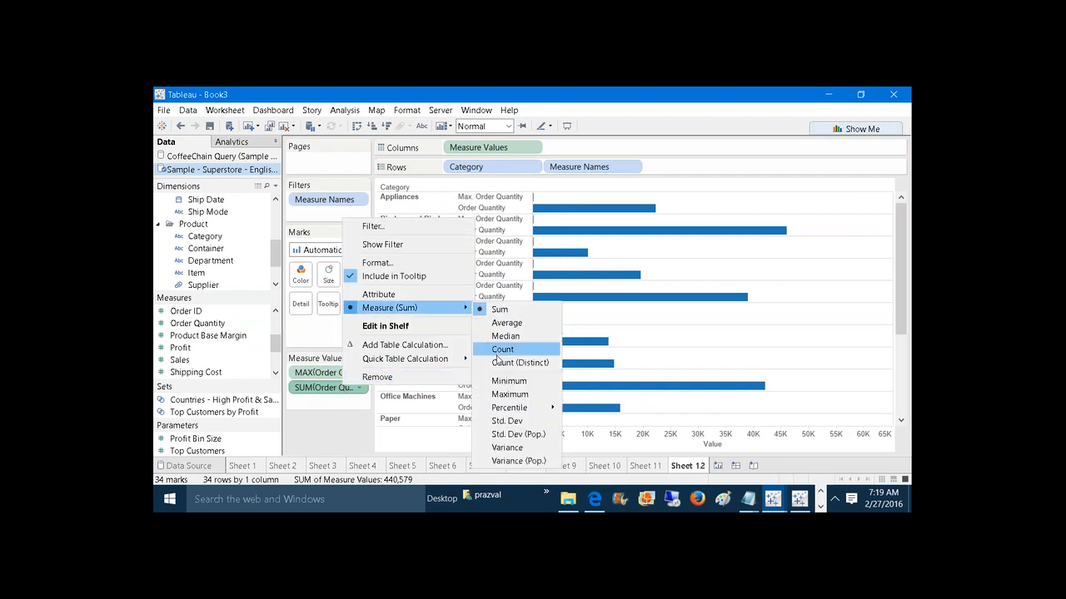
click(504, 381)
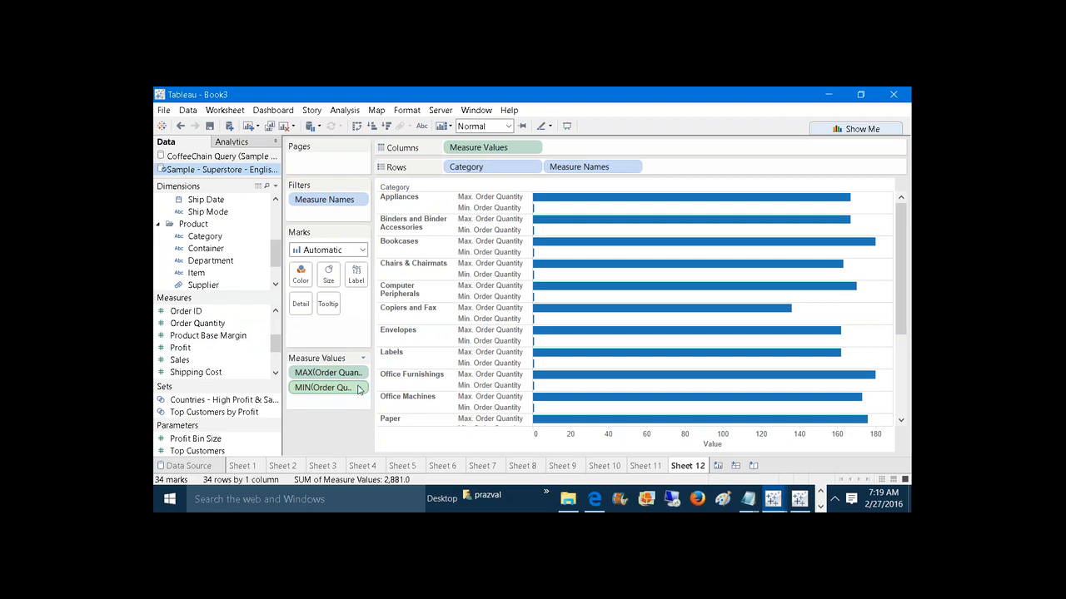
Color the marks by Measure Names instead of splitting the rows by it, and set the mark type to Circle
drag(569, 171, 300, 276)
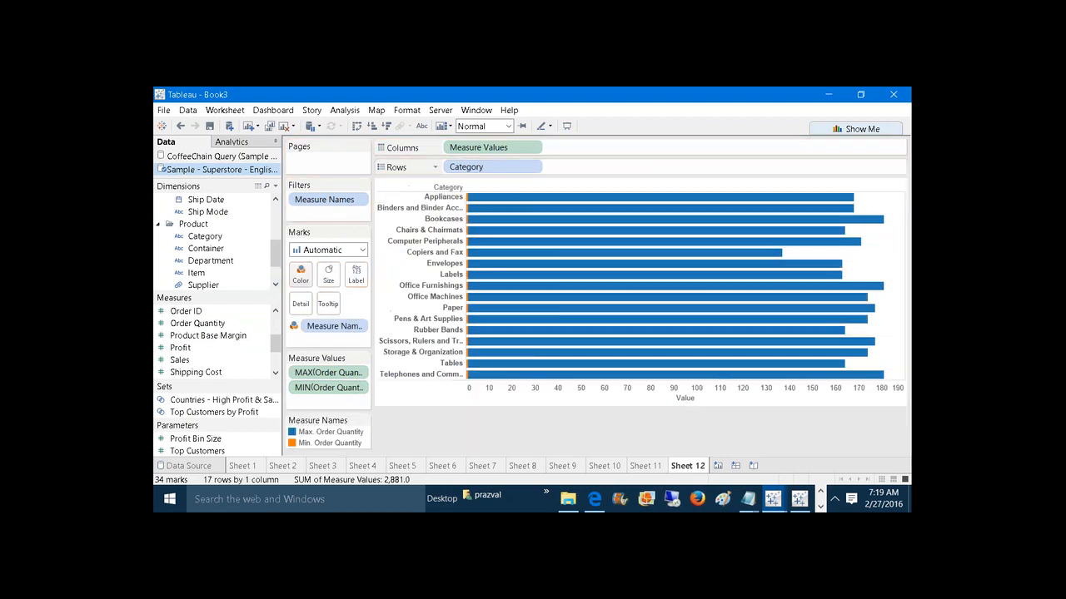
click(361, 251)
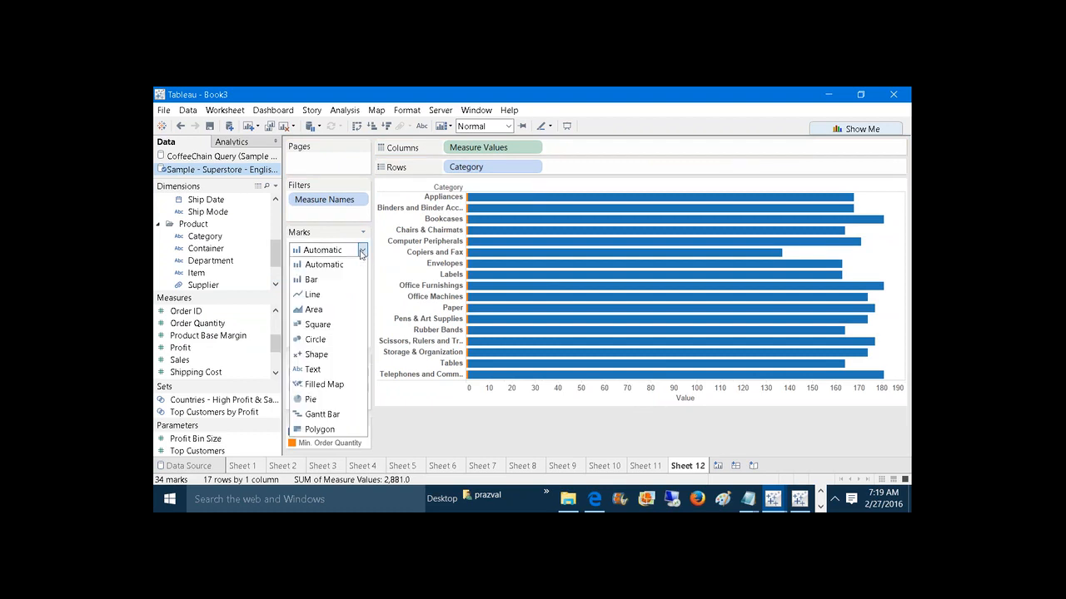
click(335, 341)
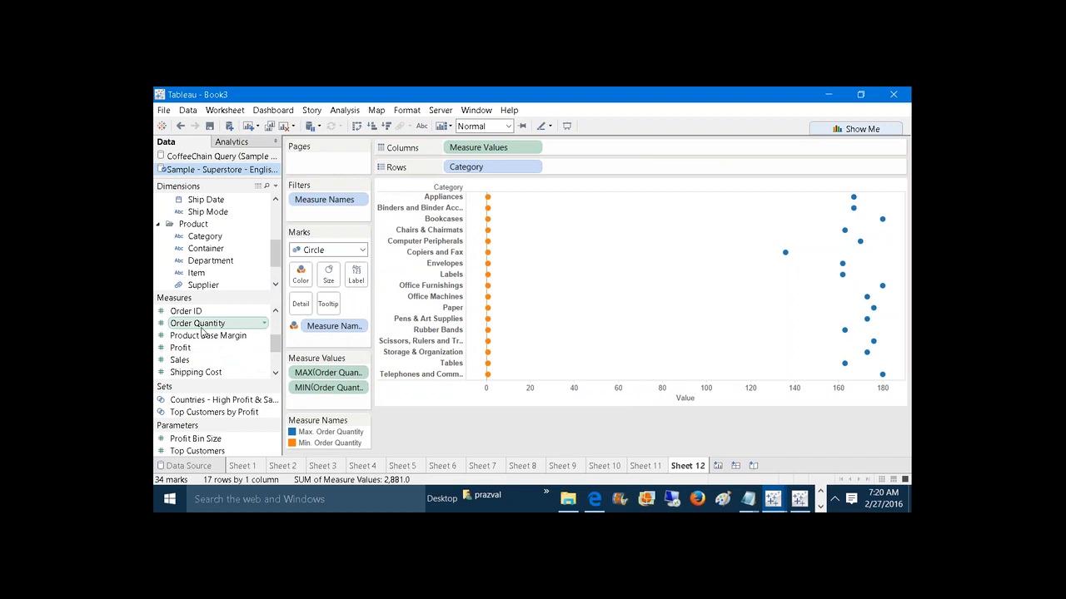
Add Order Quantity to Columns after Measure Values and combine the two as a dual axis
drag(202, 332, 628, 148)
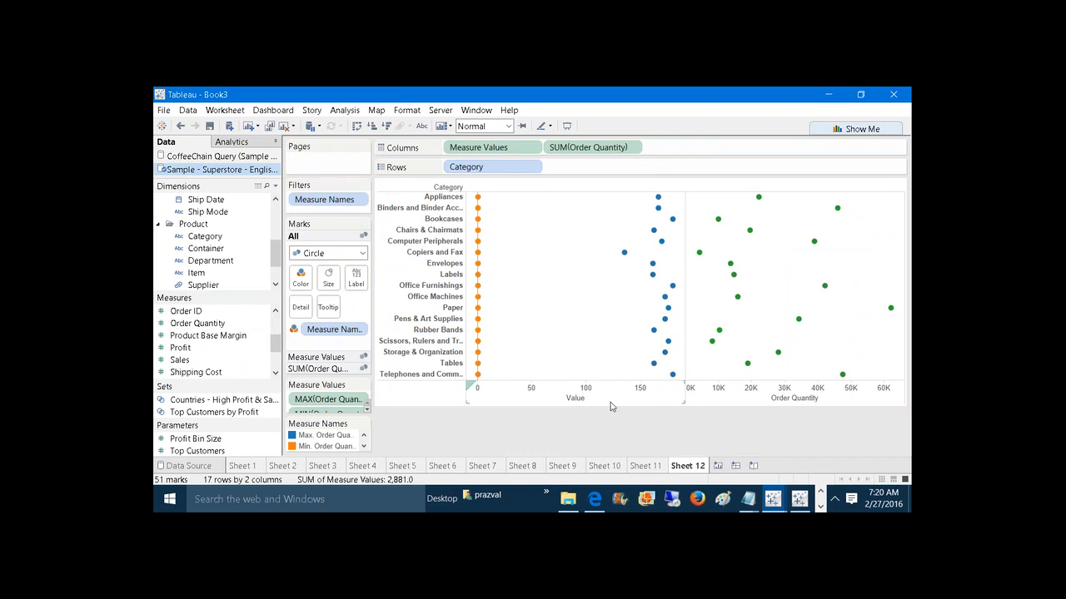
drag(611, 407, 760, 390)
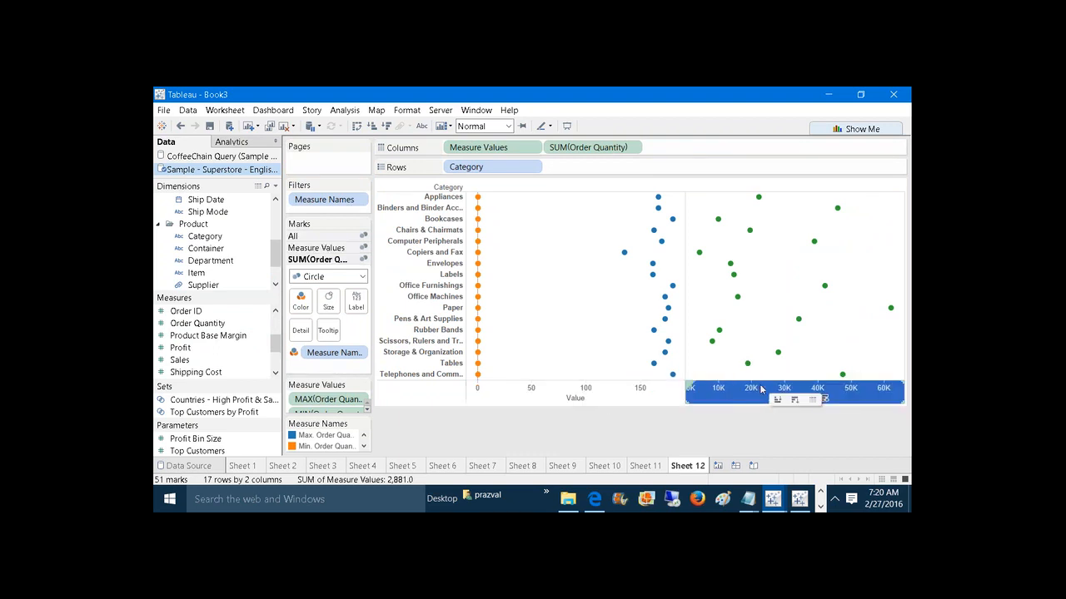
right_click(587, 150)
click(654, 372)
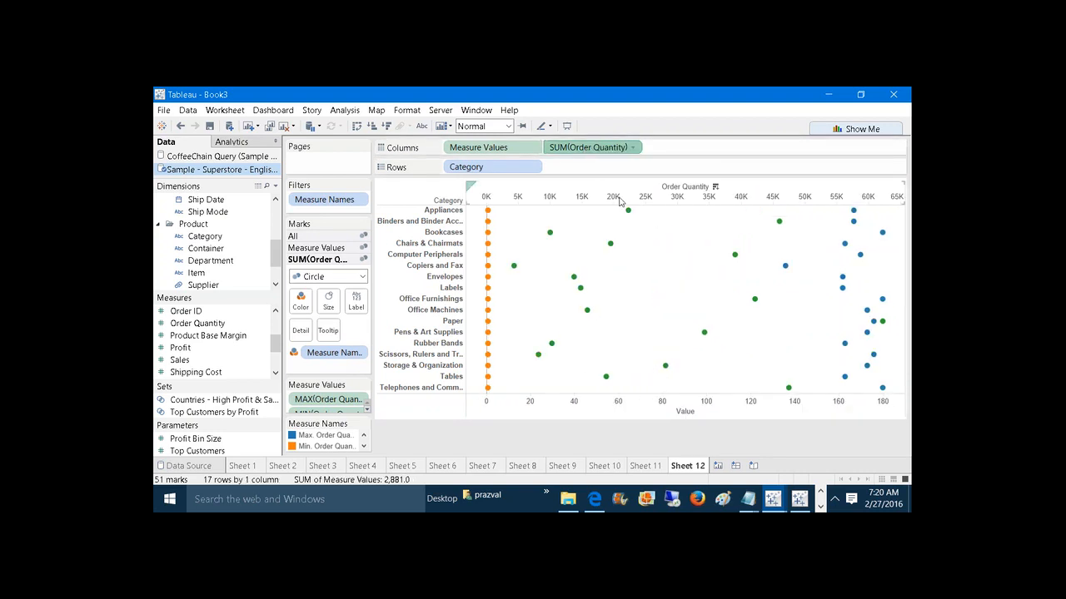
Aggregate the dual-axis Order Quantity as Maximum and inspect the Appliances maximum mark
right_click(586, 152)
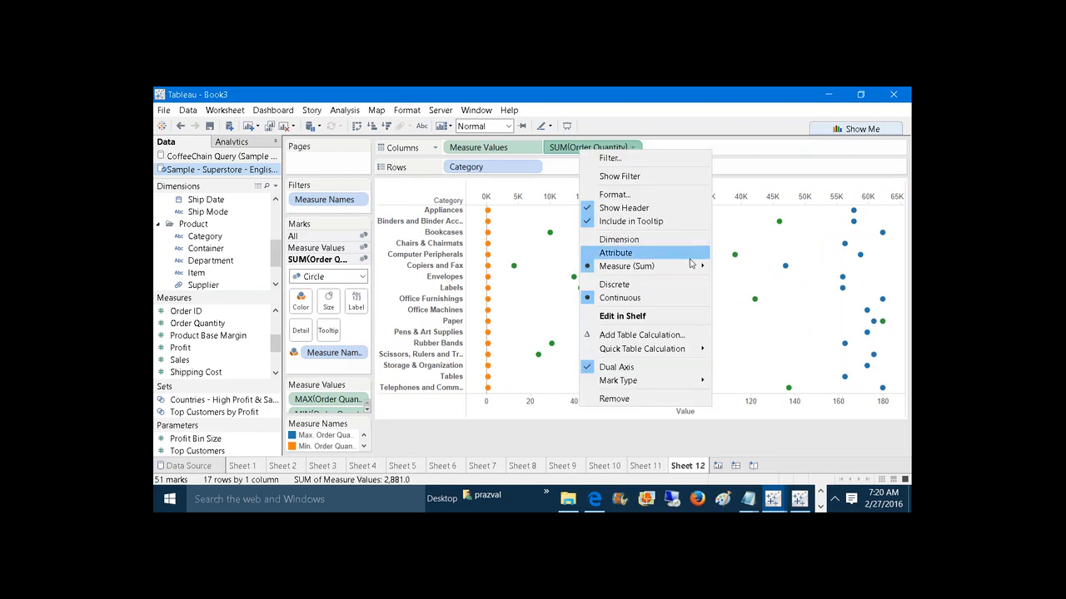
mouse_move(697, 268)
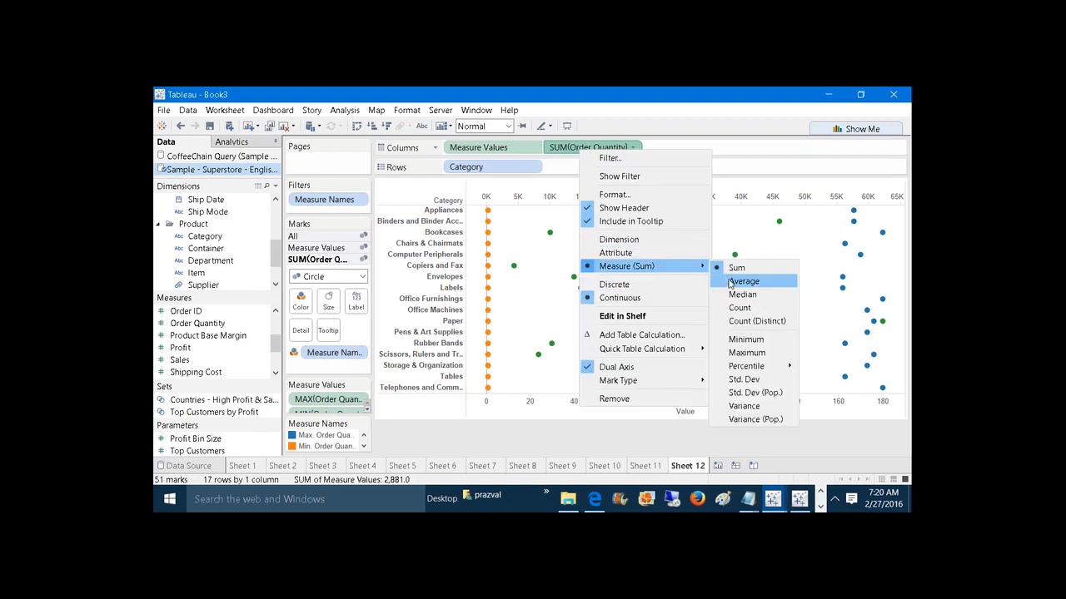
click(735, 353)
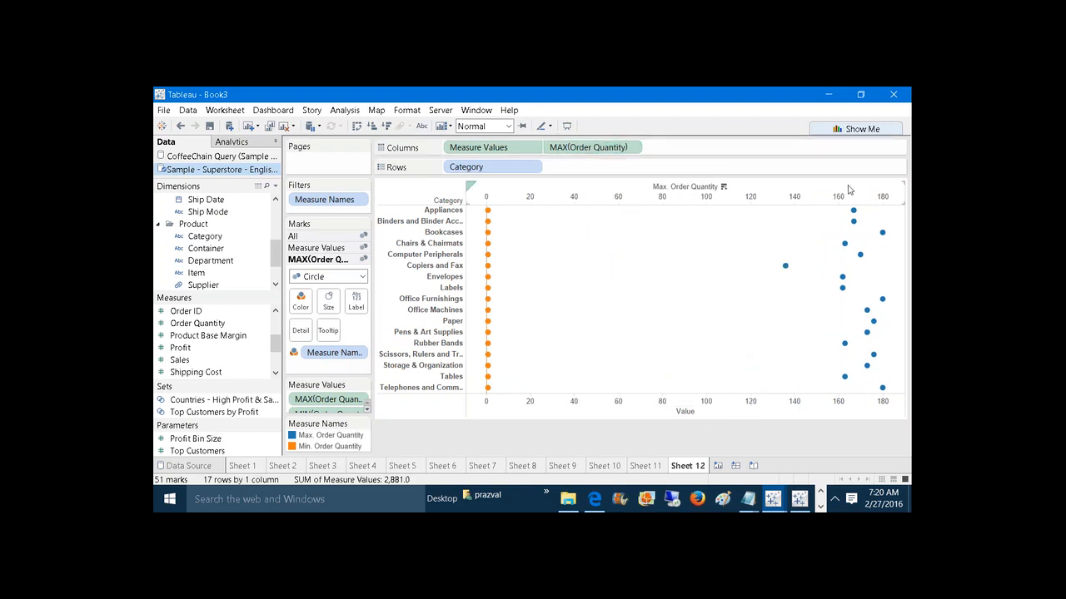
mouse_move(856, 221)
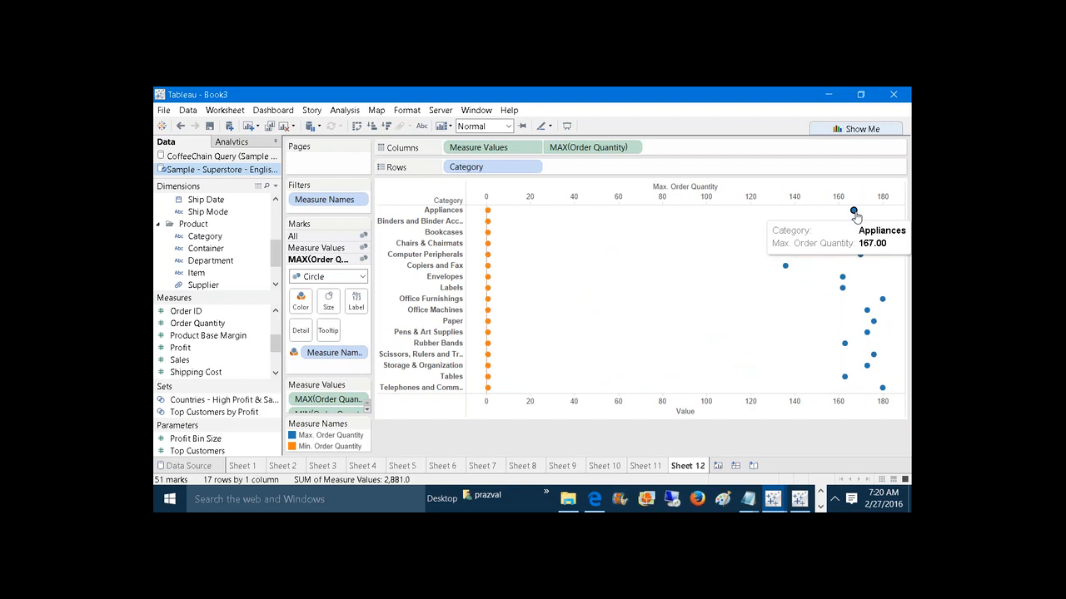
click(855, 211)
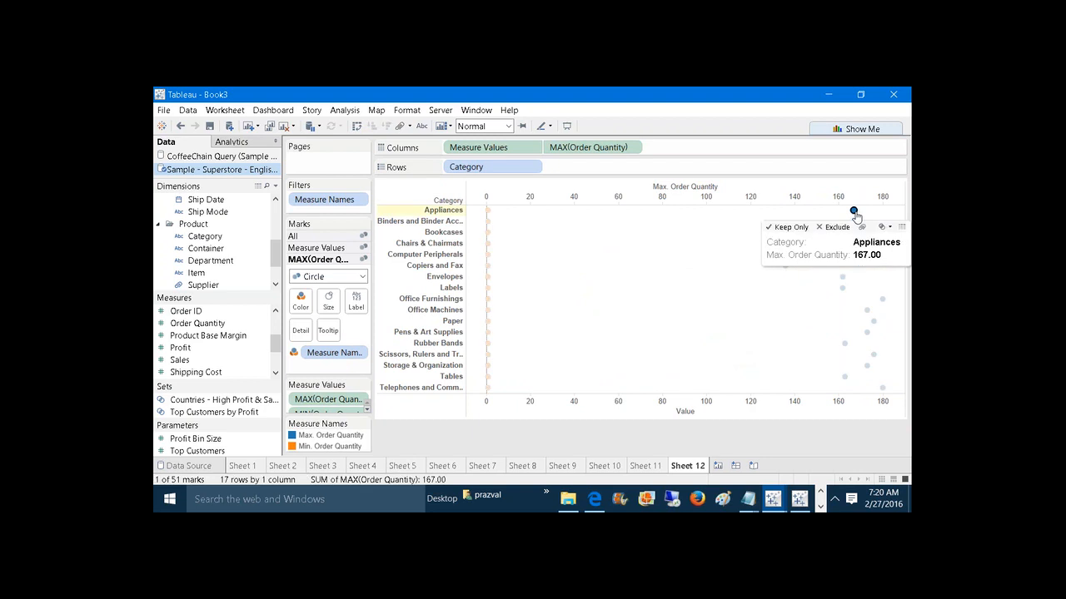
Change the dual-axis maximum Order Quantity marks to Bar and shrink them to thin connecting lines
click(362, 278)
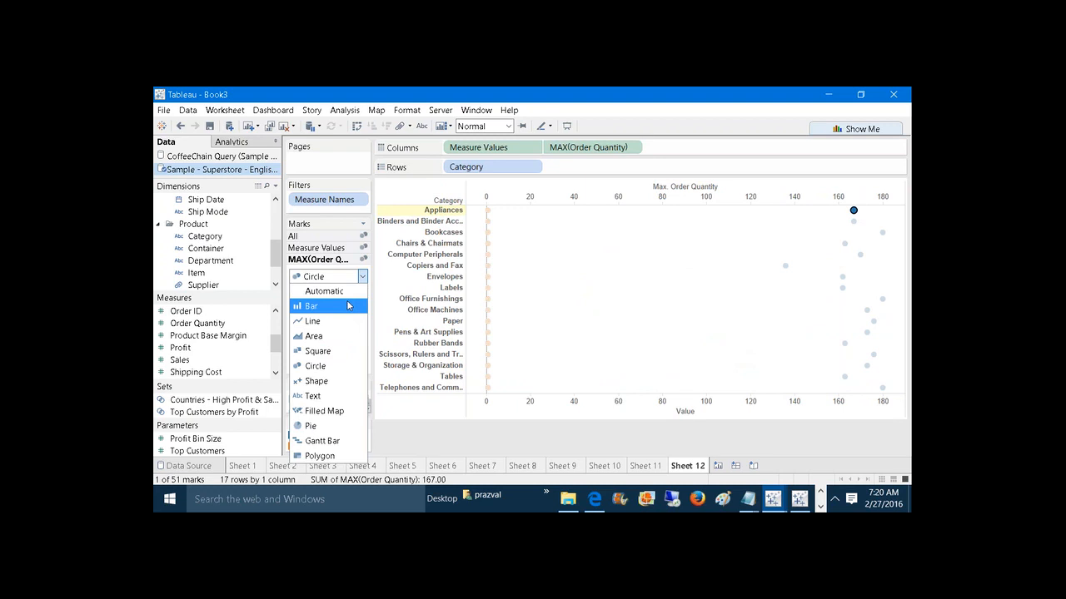
click(346, 303)
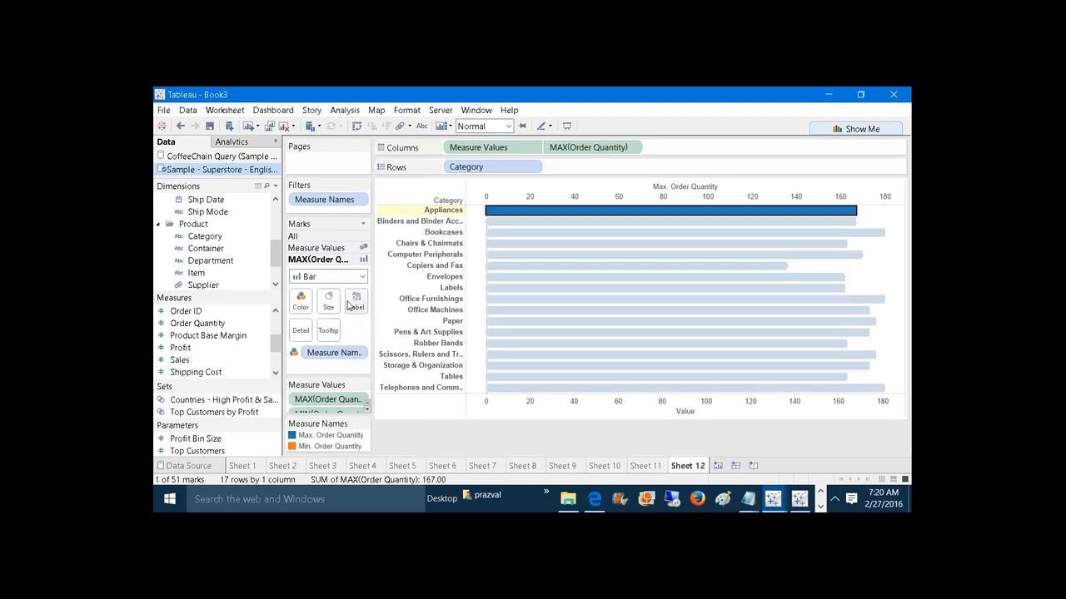
click(434, 450)
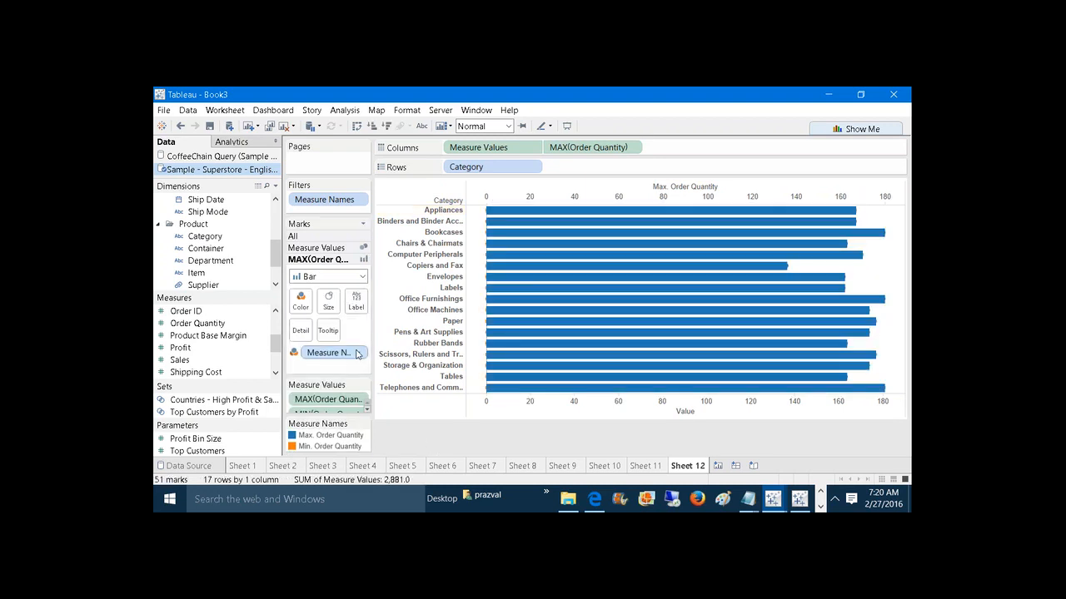
click(333, 307)
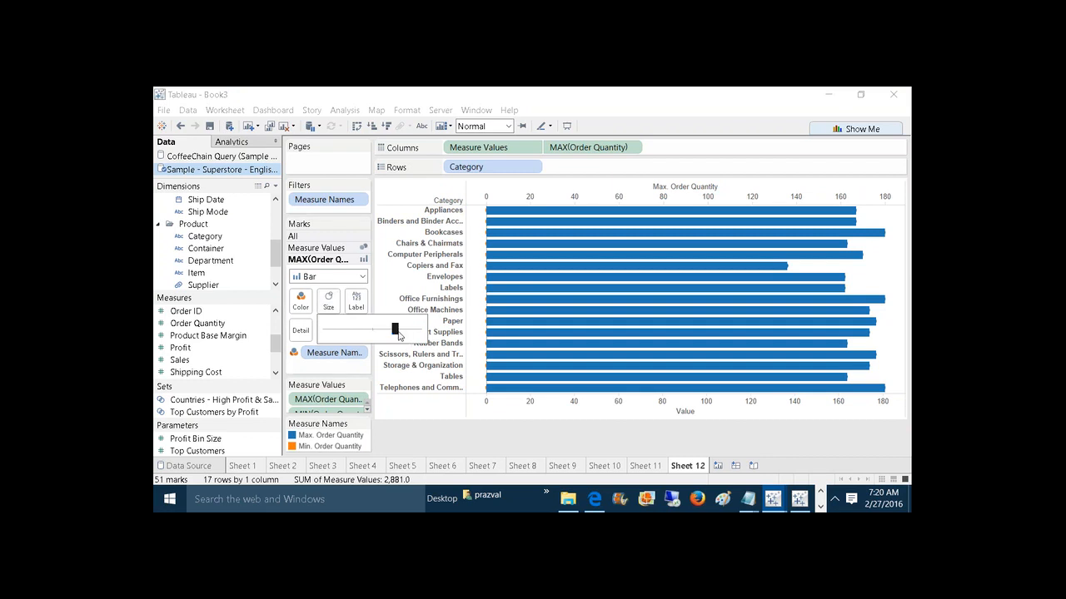
drag(397, 331, 329, 330)
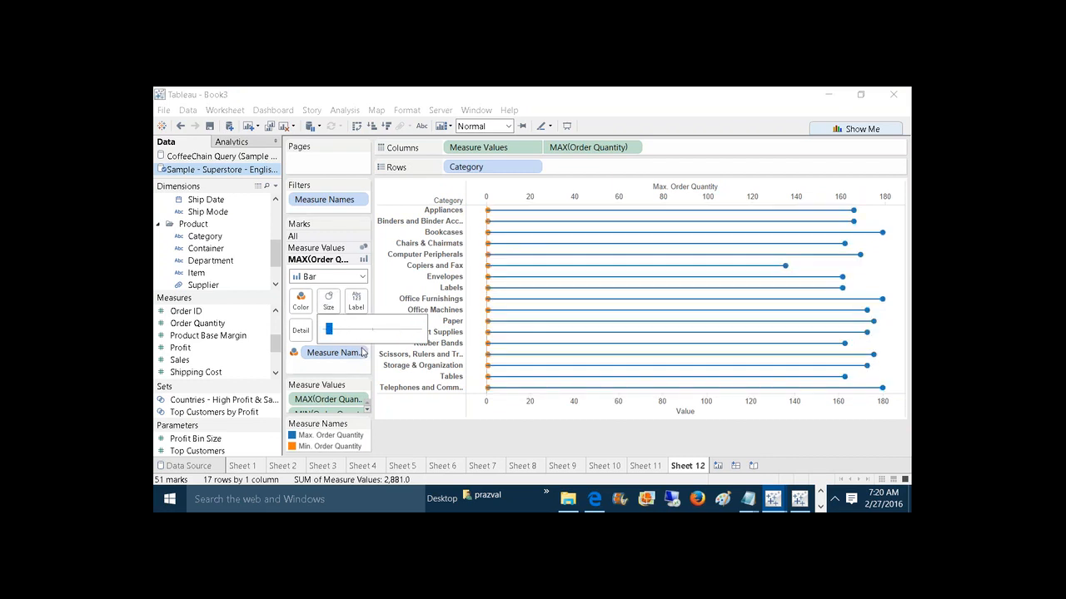
click(407, 425)
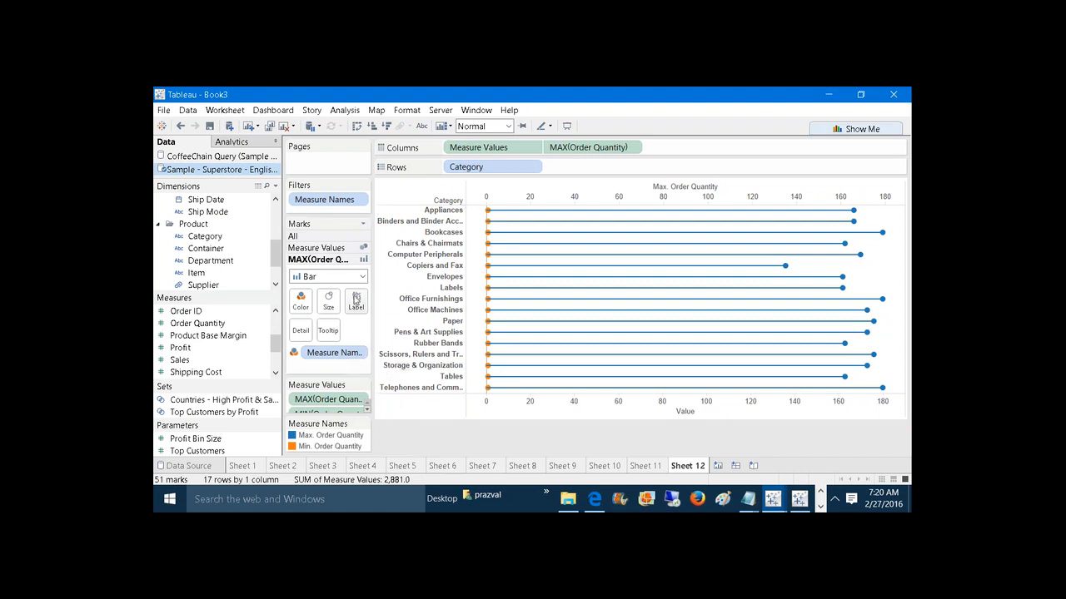
Enlarge the Measure Values circles slightly at the ends of the connecting lines
click(332, 254)
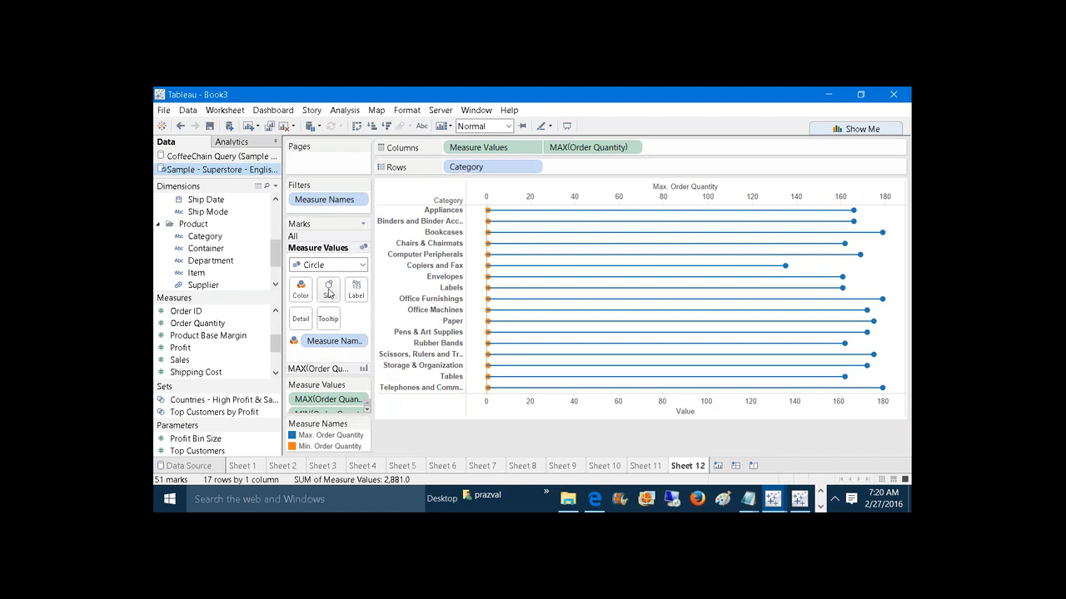
click(329, 290)
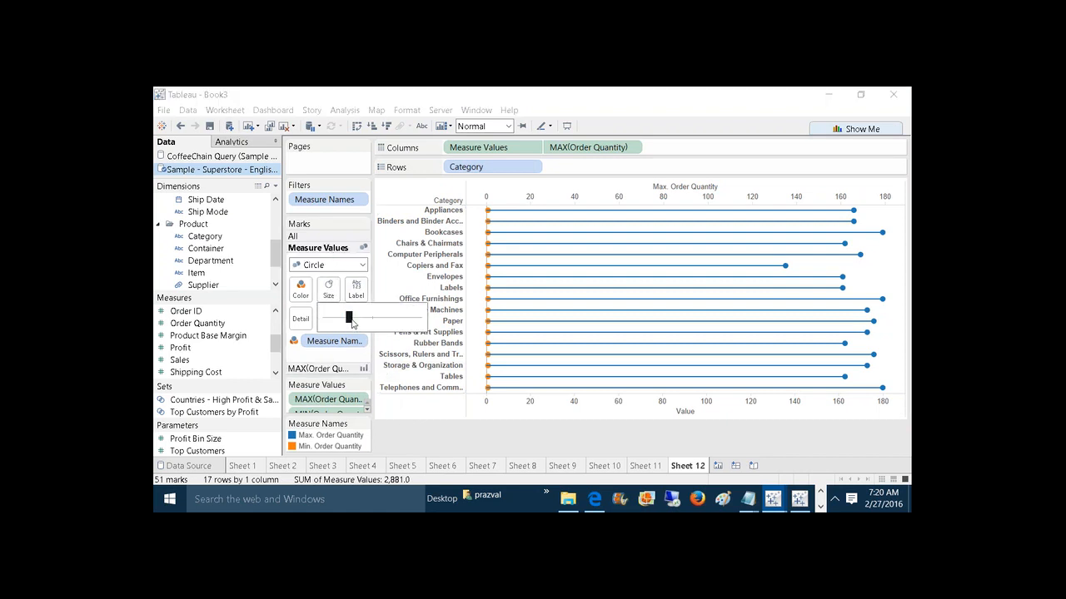
drag(353, 325, 364, 323)
click(512, 426)
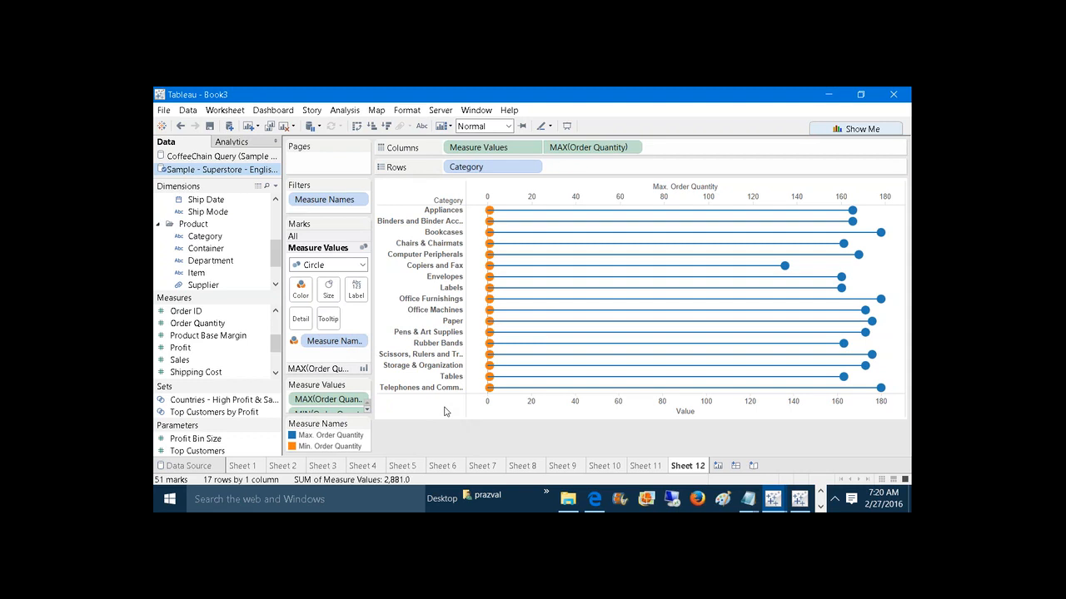
Show the chart in presentation mode, make the category rows slightly taller, and highlight the Tables category
click(566, 127)
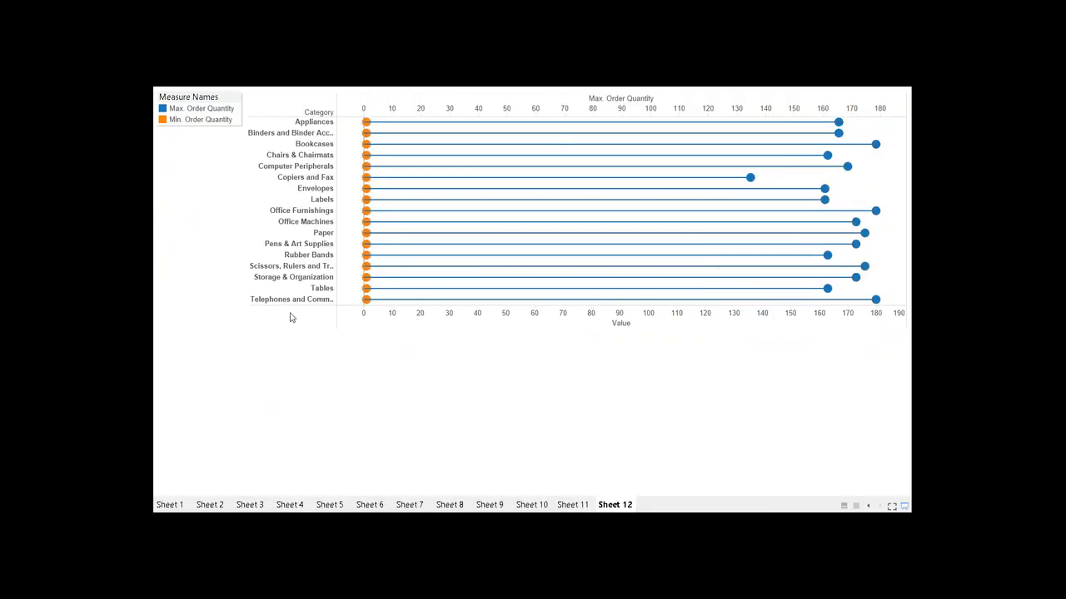
drag(291, 306, 312, 458)
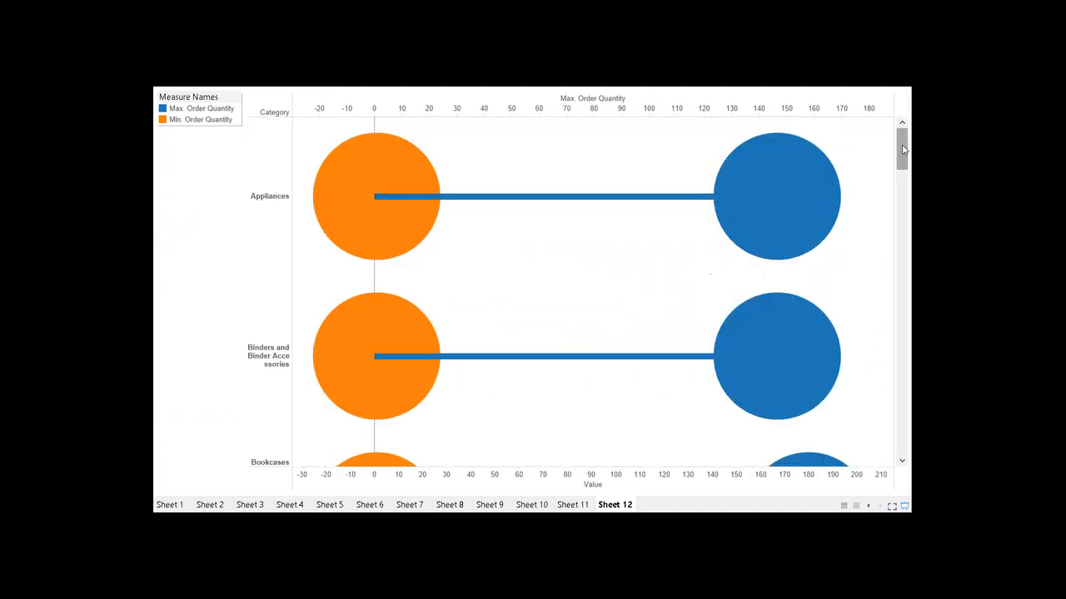
drag(902, 162, 906, 450)
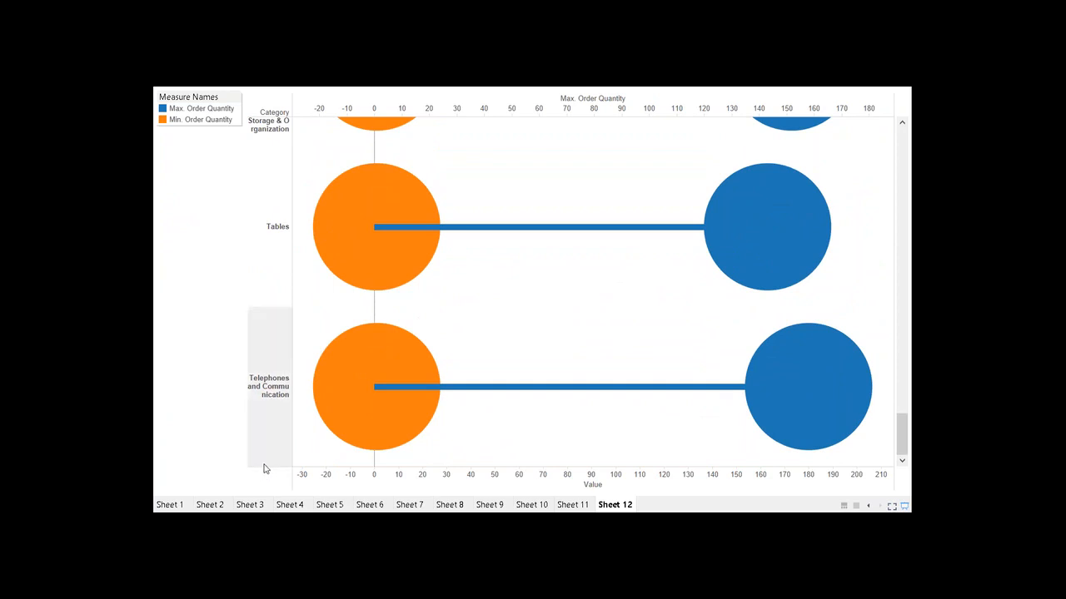
drag(263, 465, 263, 379)
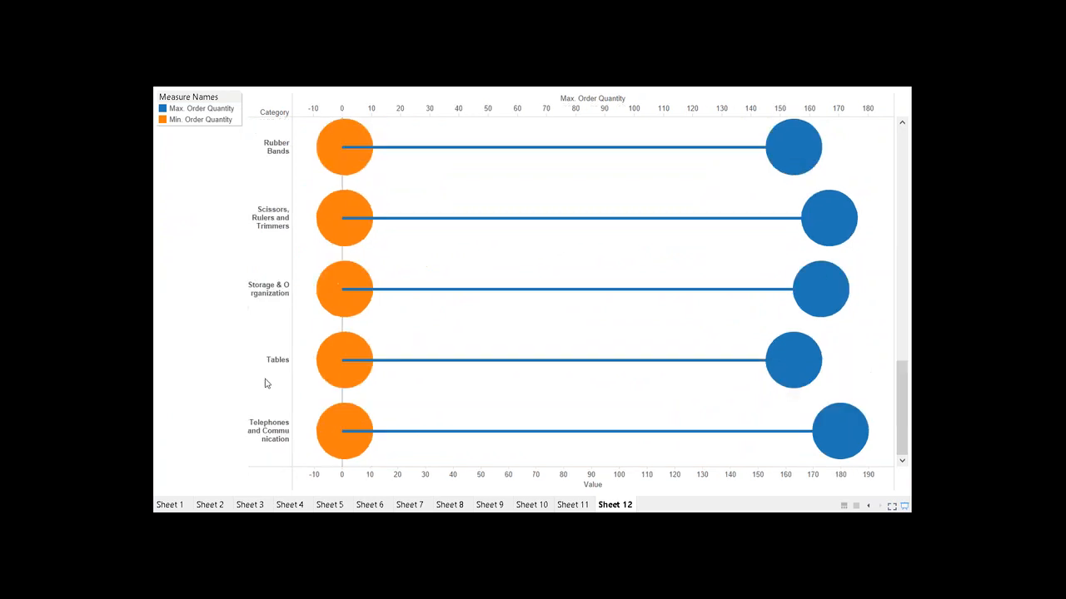
drag(277, 466, 276, 411)
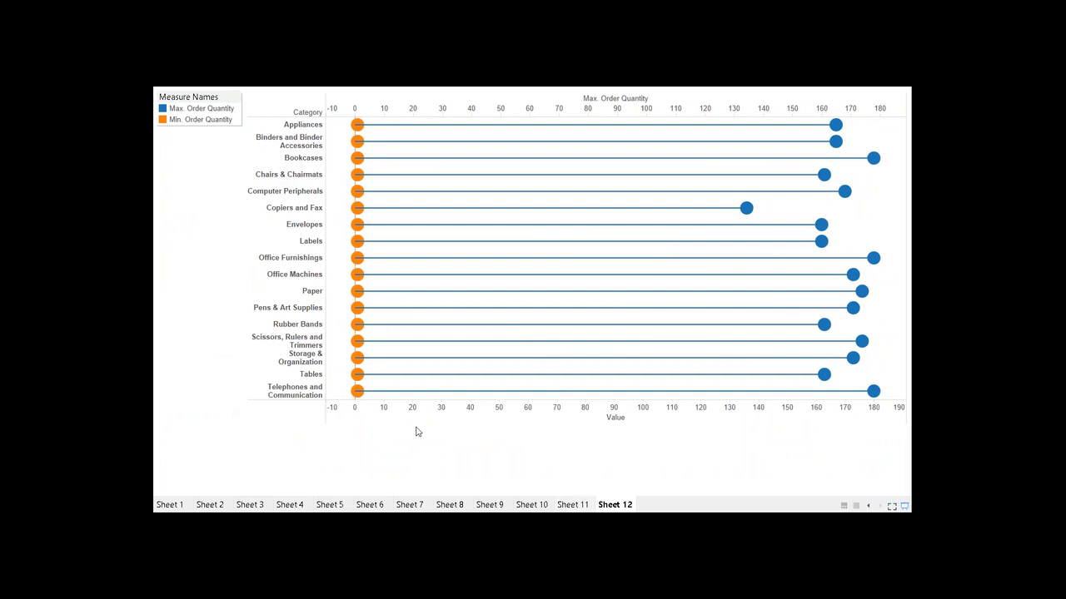
click(314, 381)
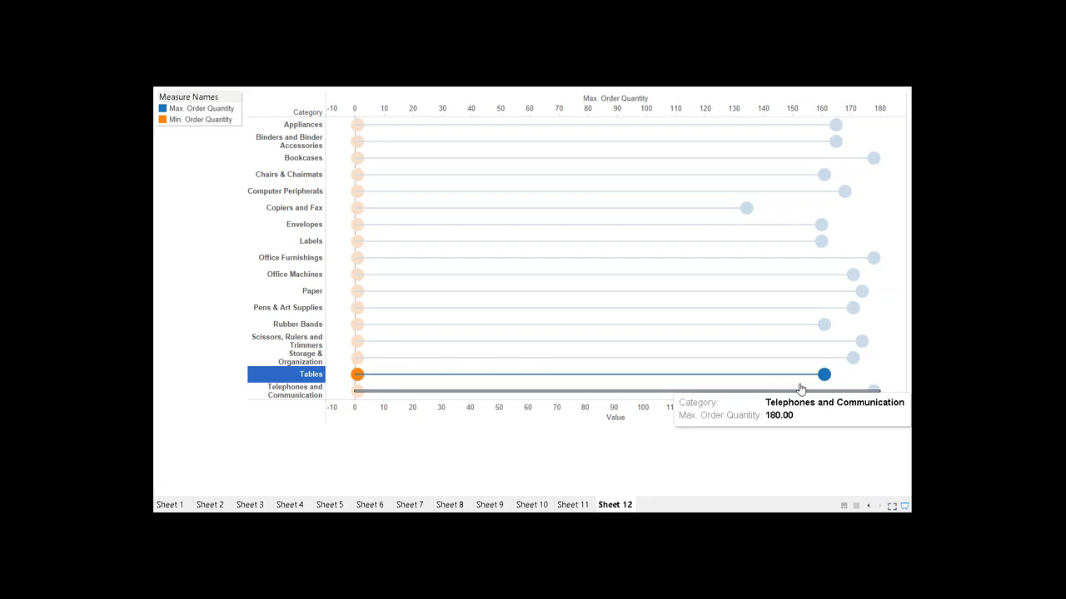
Highlight the Bookcases category and exit presentation mode
click(297, 160)
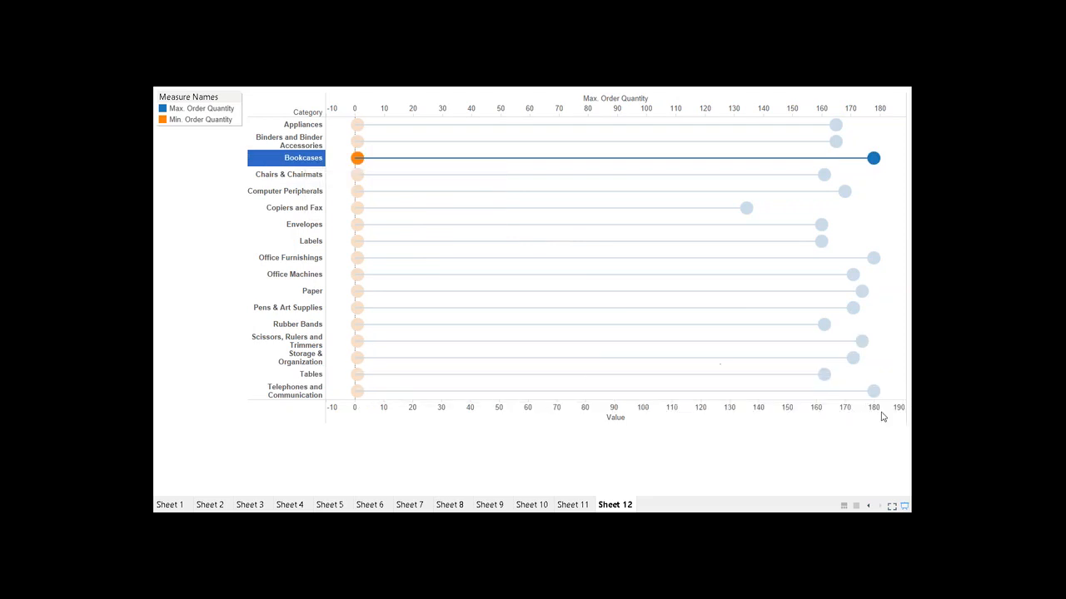
click(905, 505)
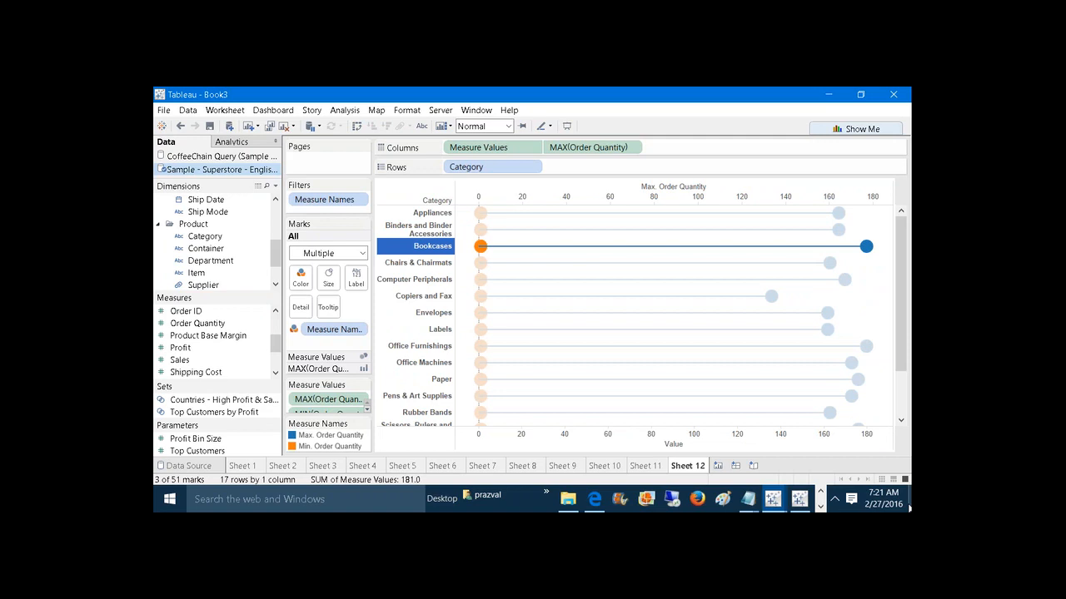
Switch to the Notepad chart list and add the entry "15)Lollipop Chart" at its end
mouse_move(753, 495)
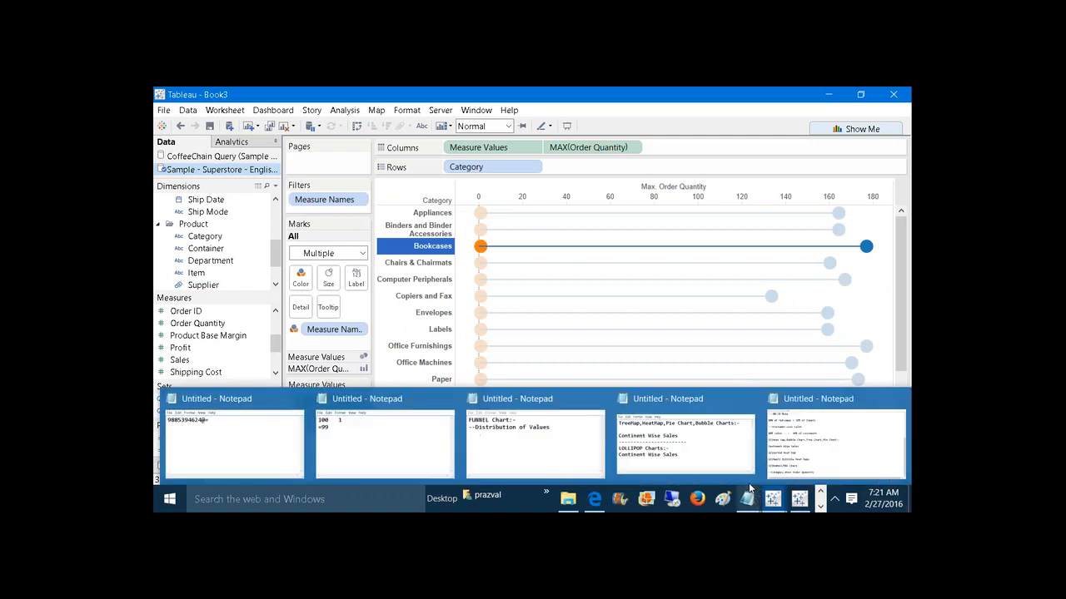
click(835, 441)
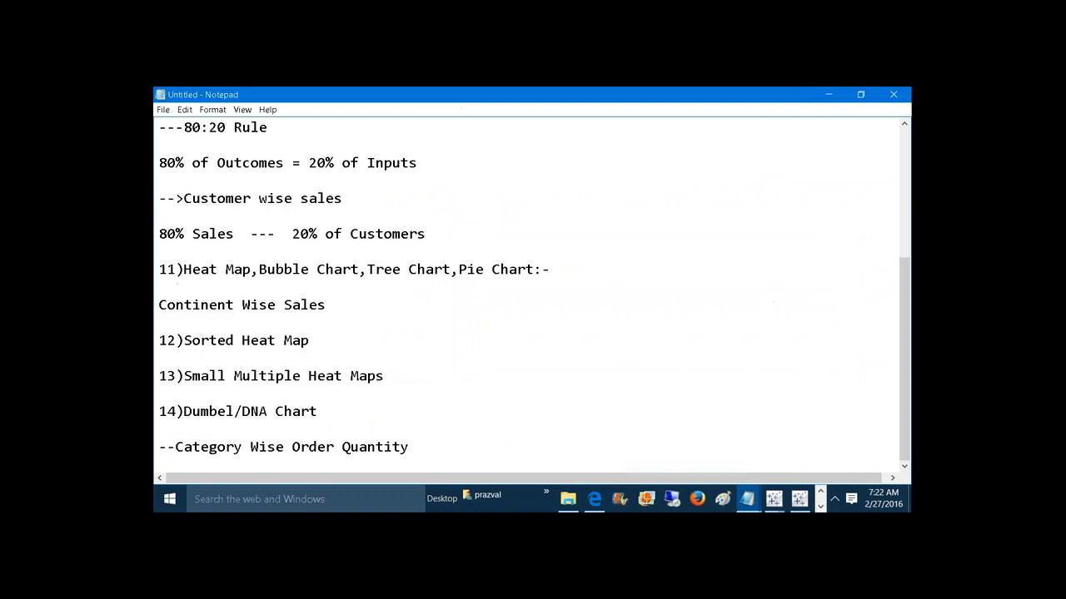
key(Return)
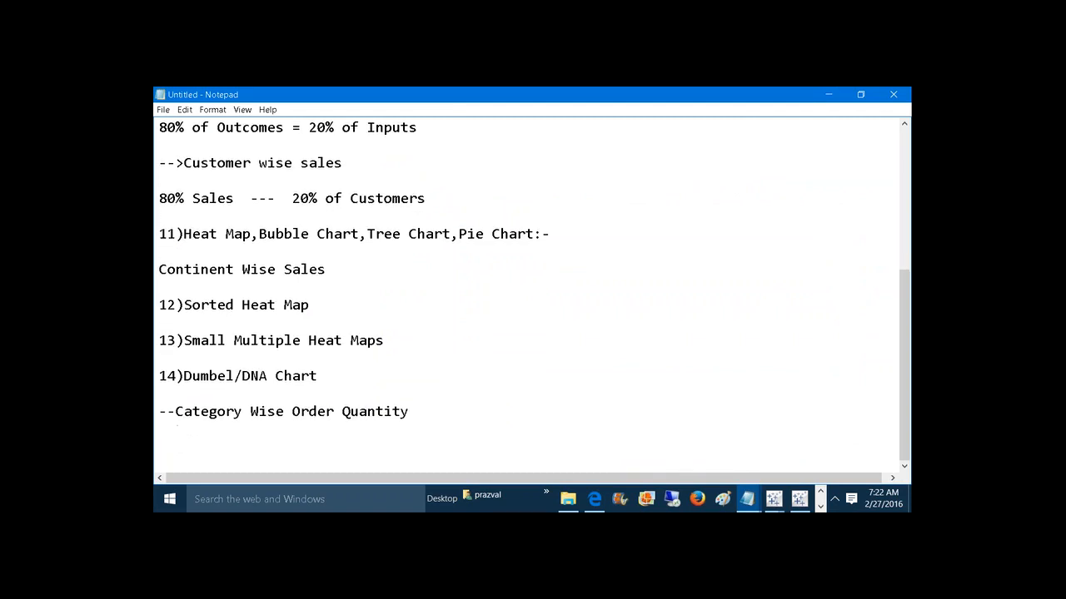
text(15)Lollipop Chart)
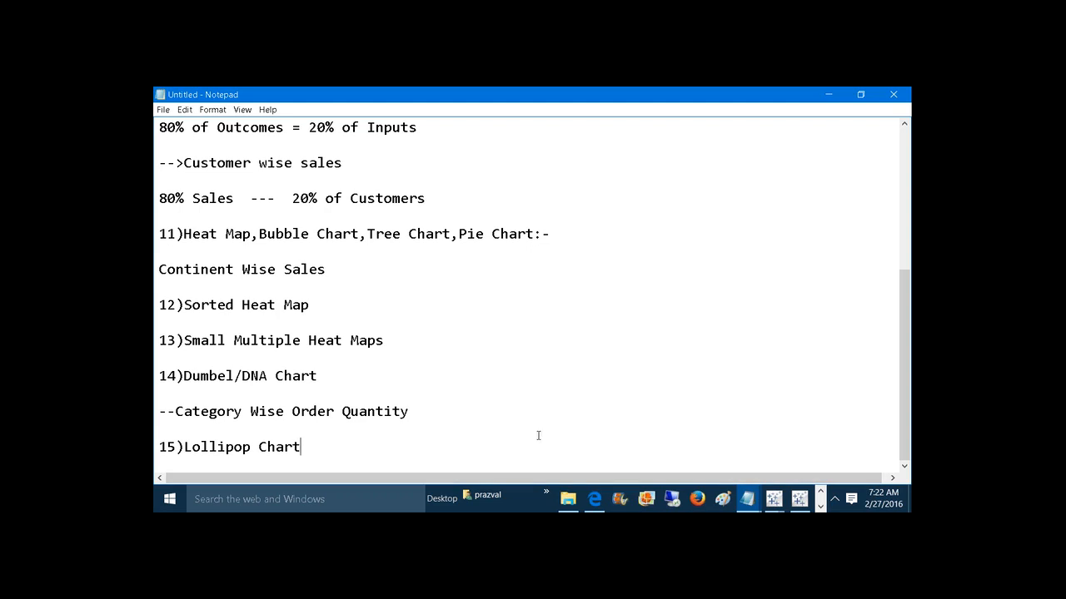
Copy "Category Wise Order Quantity" from entry 14 below the Lollipop Chart entry and prefix it with "--"
drag(173, 412, 309, 428)
key(ctrl+c)
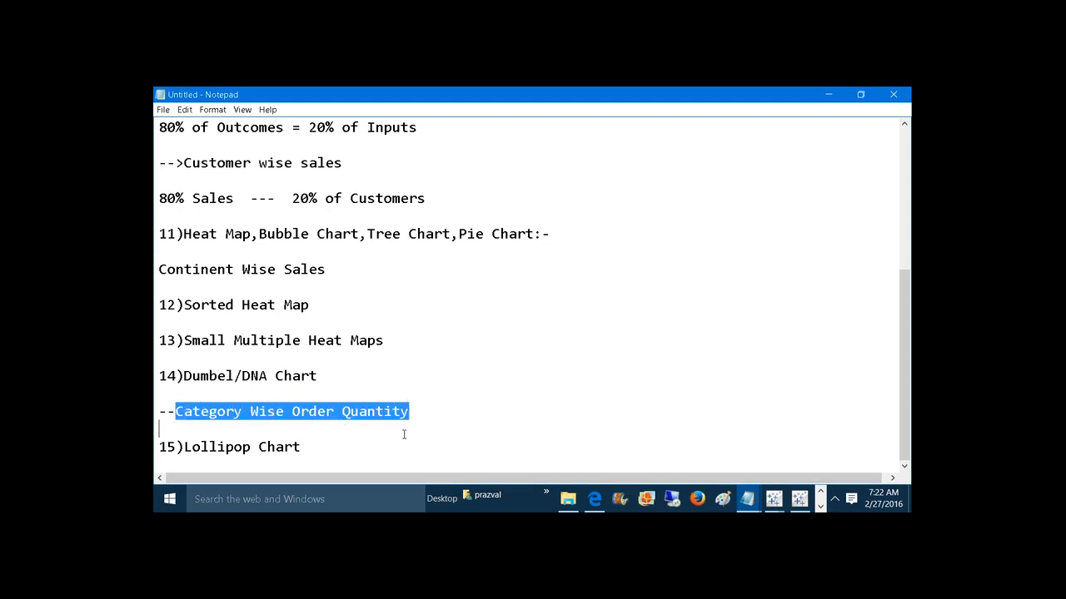
click(377, 447)
key(Return)
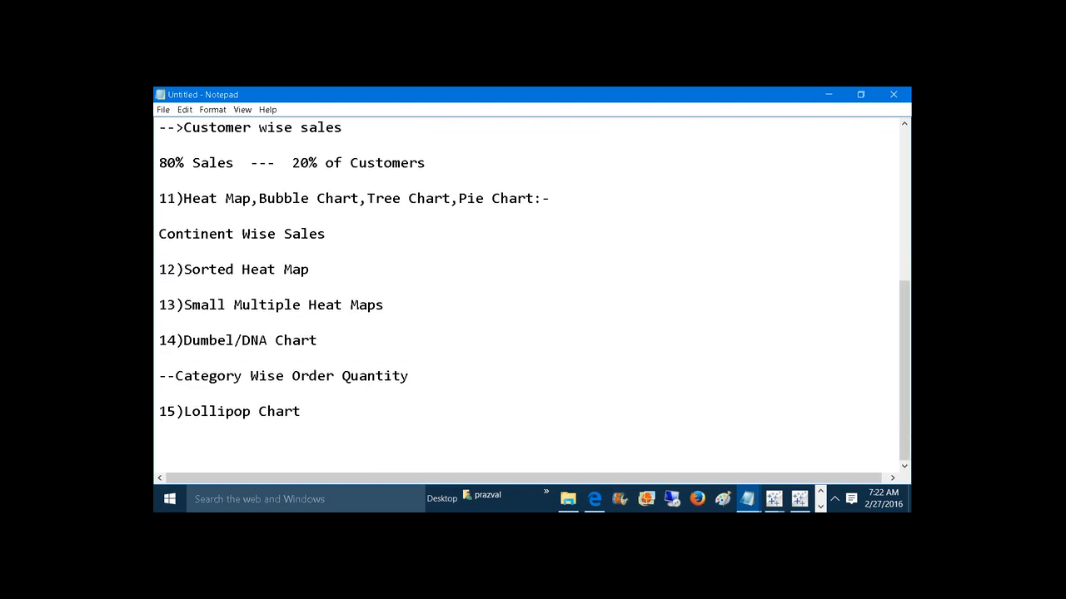
key(ctrl+v)
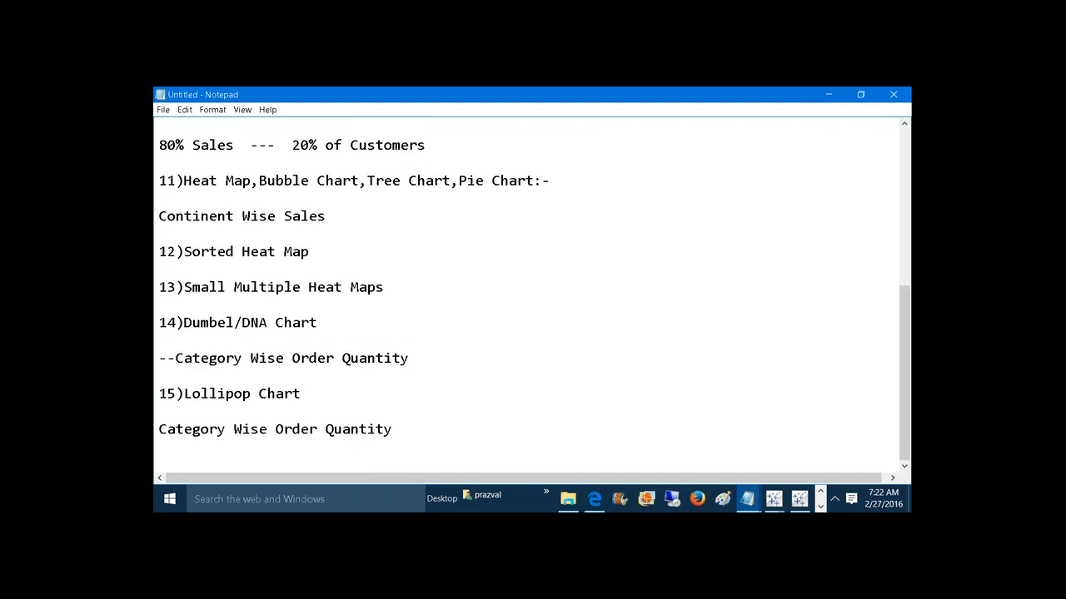
text(--)
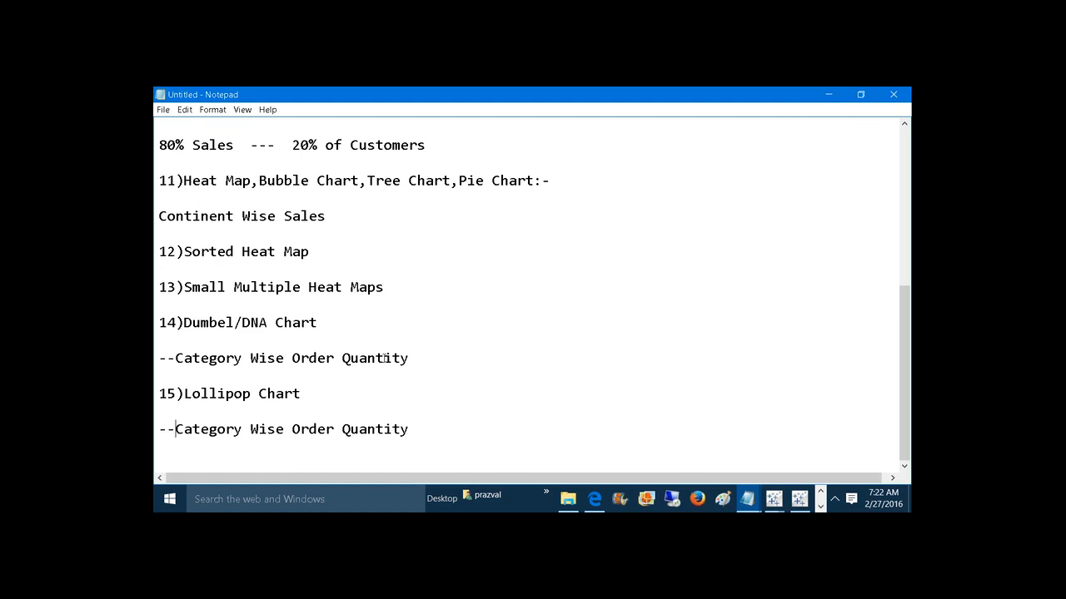
Switch to the Tableau Book3 workbook and add a worksheet with Category on rows and Order Quantity twice on columns
mouse_move(779, 502)
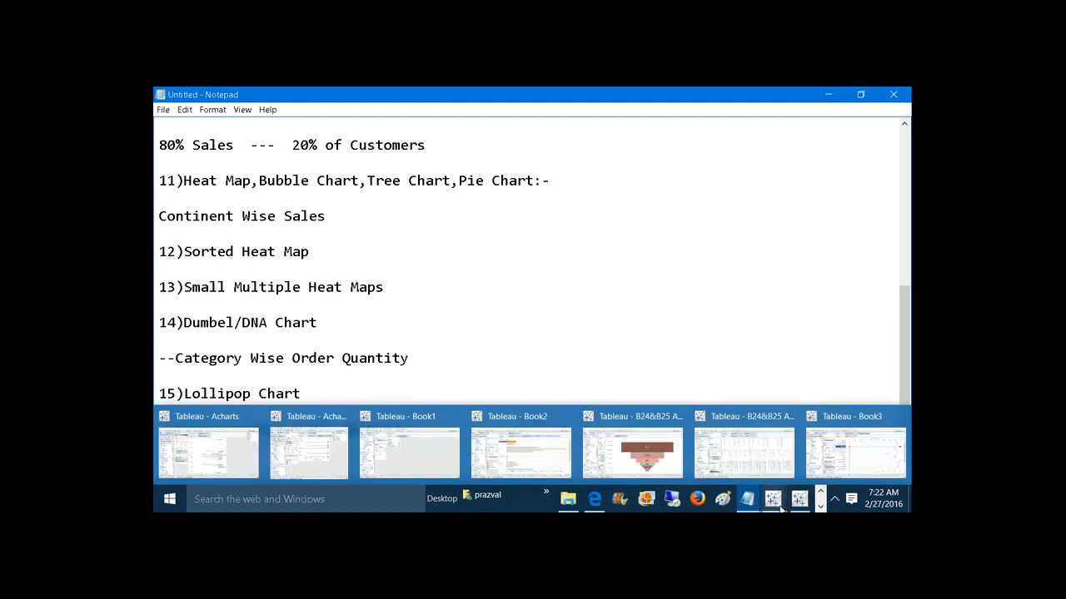
click(838, 452)
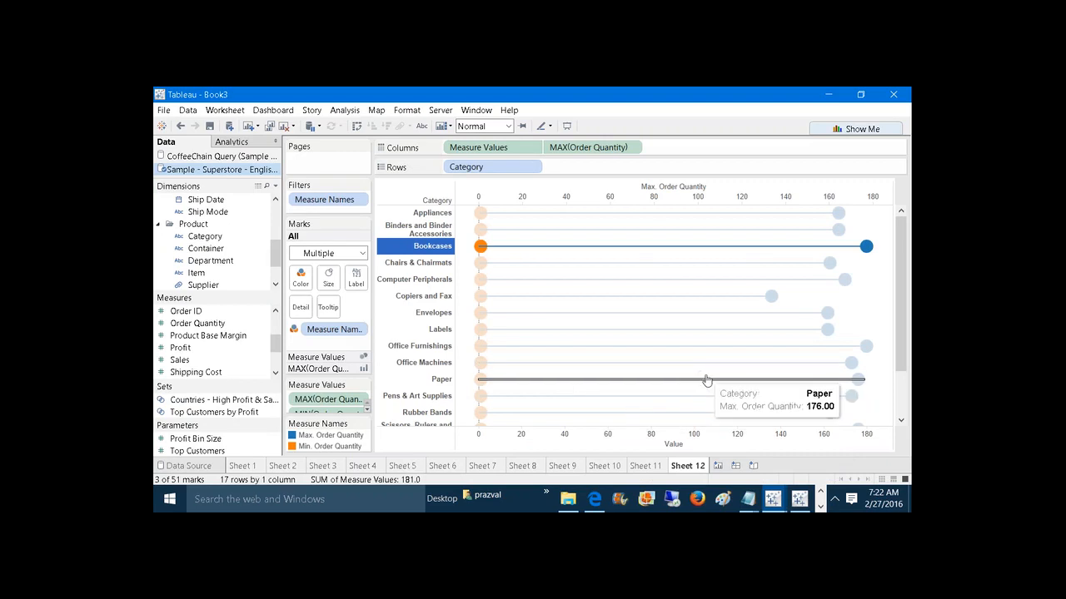
click(717, 466)
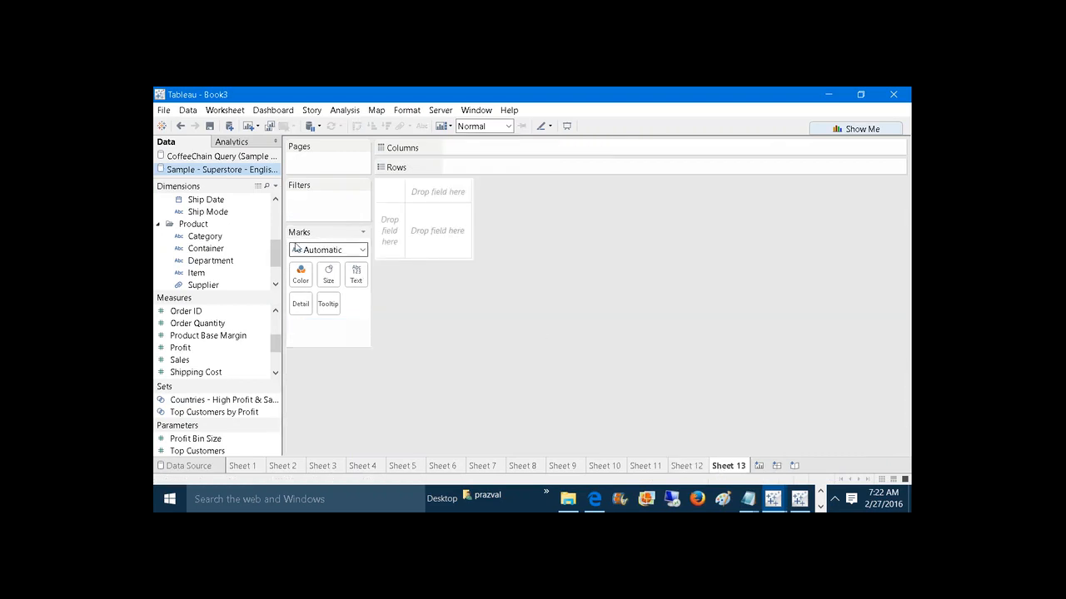
drag(206, 237, 490, 164)
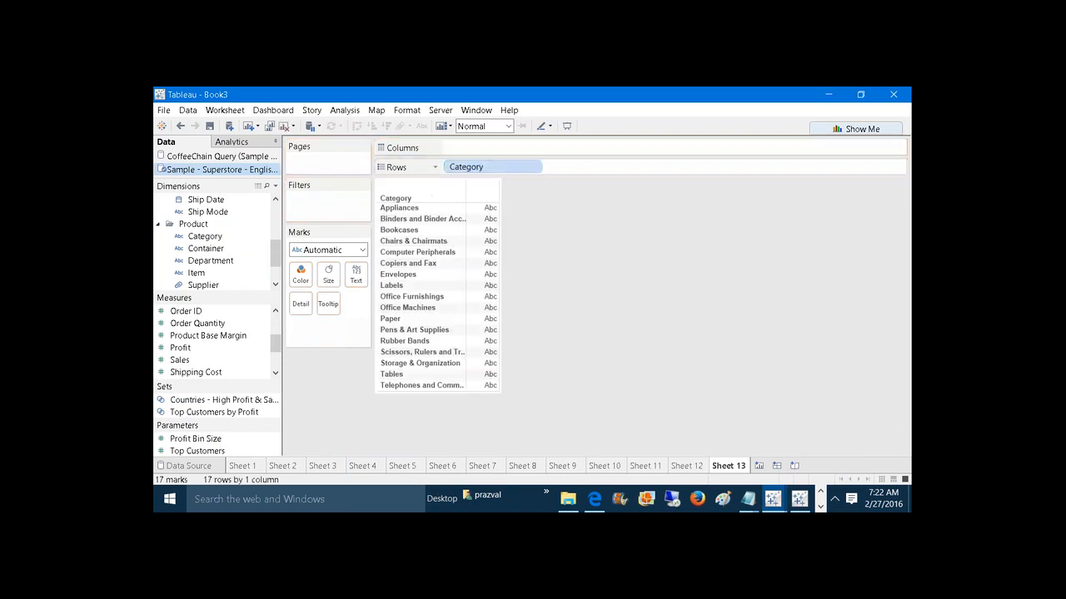
drag(226, 323, 566, 150)
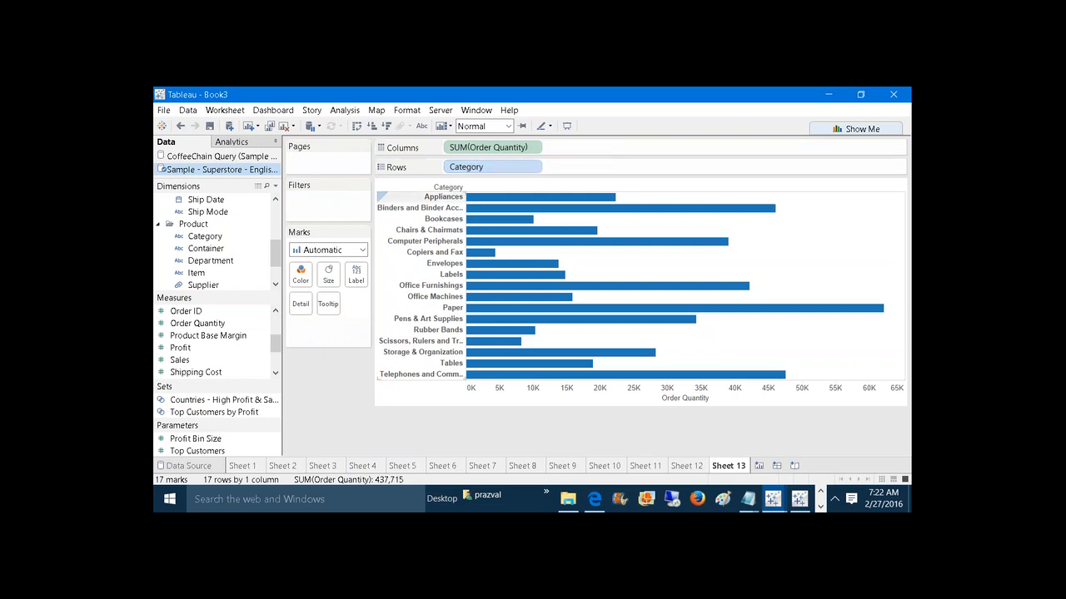
drag(197, 323, 587, 147)
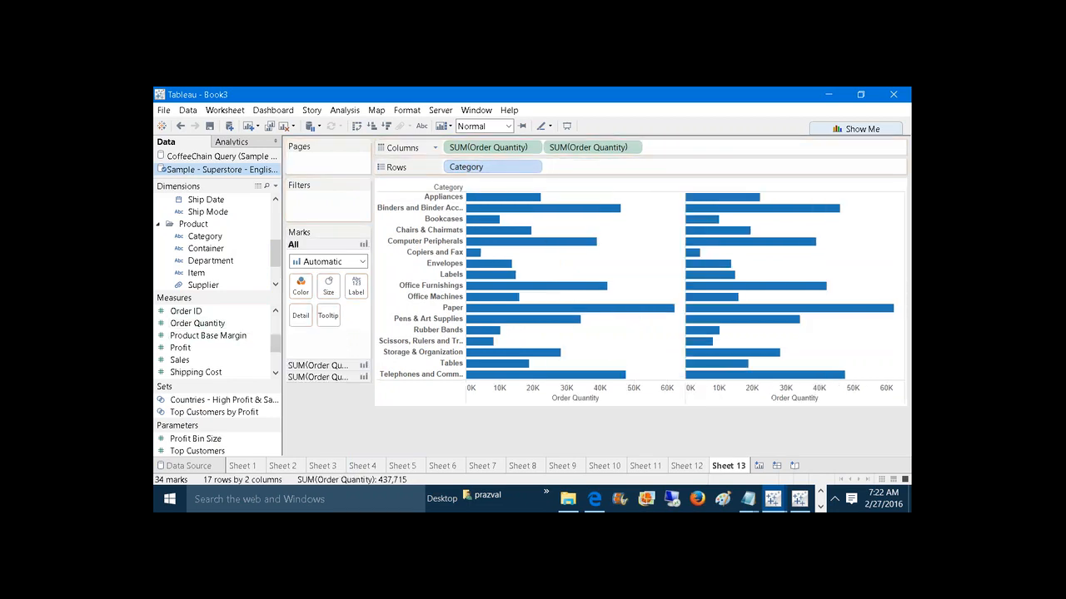
Change the second Order Quantity to Circle marks and combine it with the first as a dual axis
right_click(596, 148)
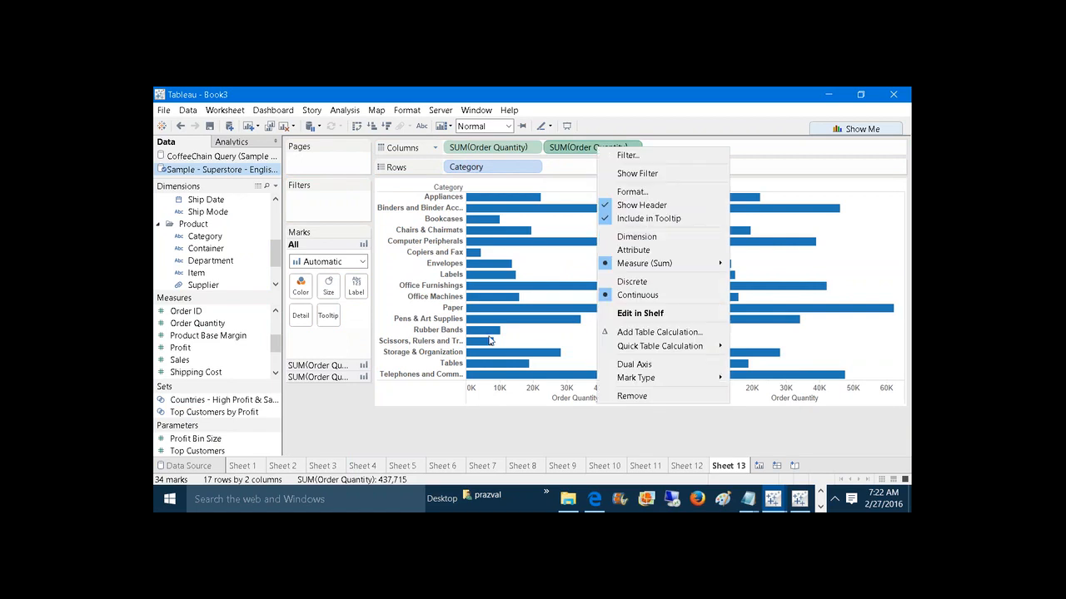
mouse_move(671, 382)
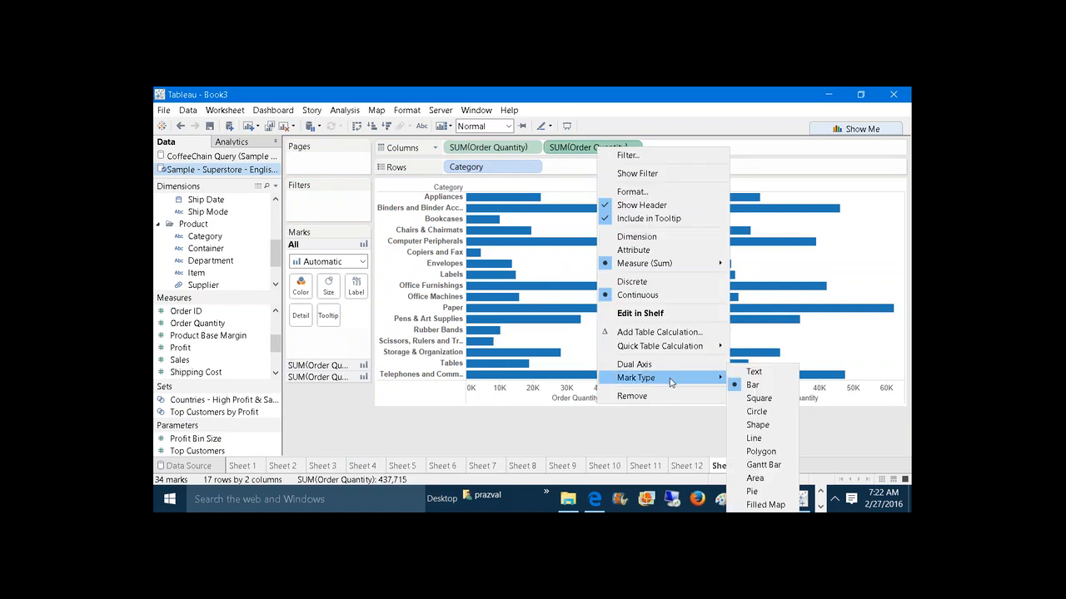
click(751, 413)
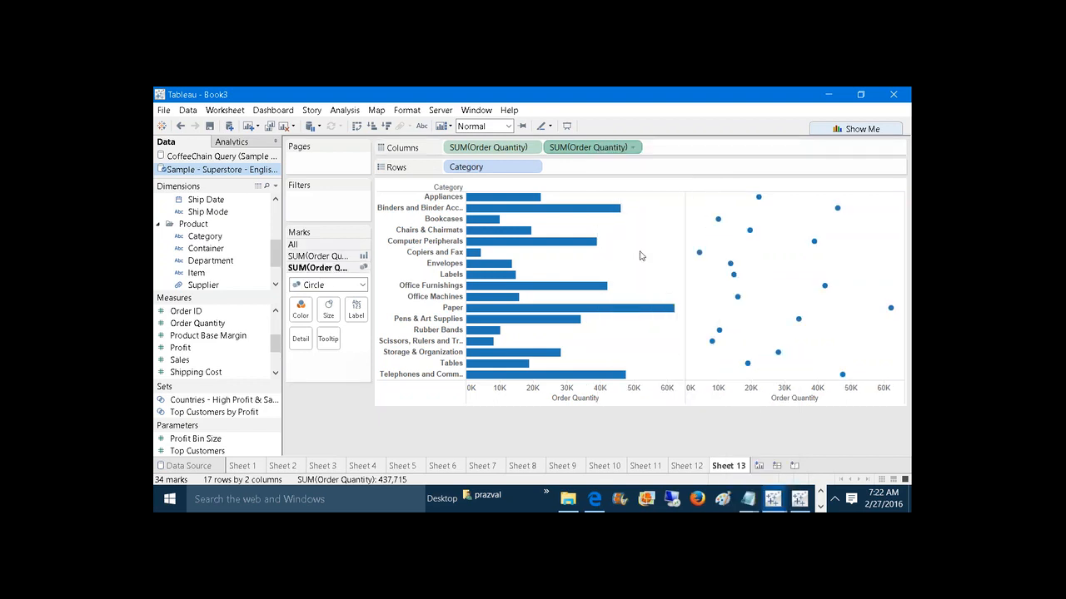
right_click(576, 151)
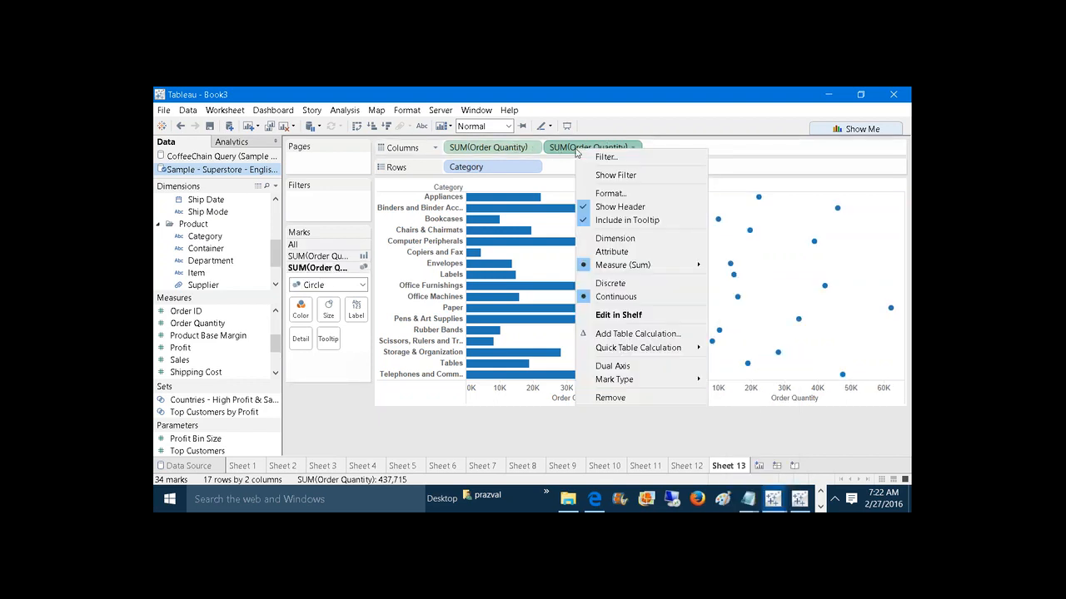
click(634, 367)
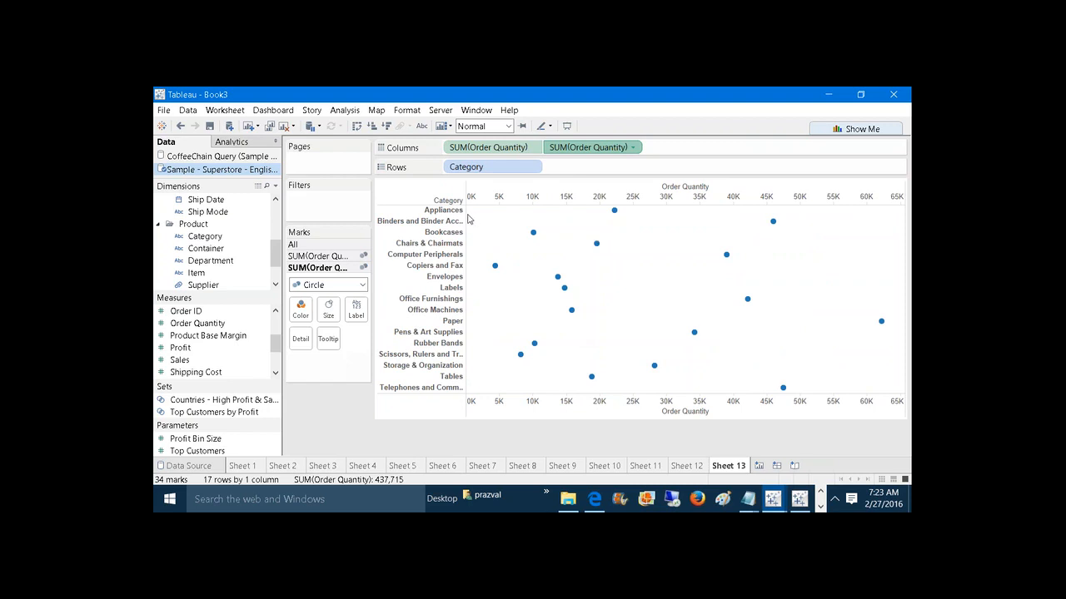
Change the first Order Quantity marks to Bar and shrink the bars to thin lollipop sticks
click(340, 255)
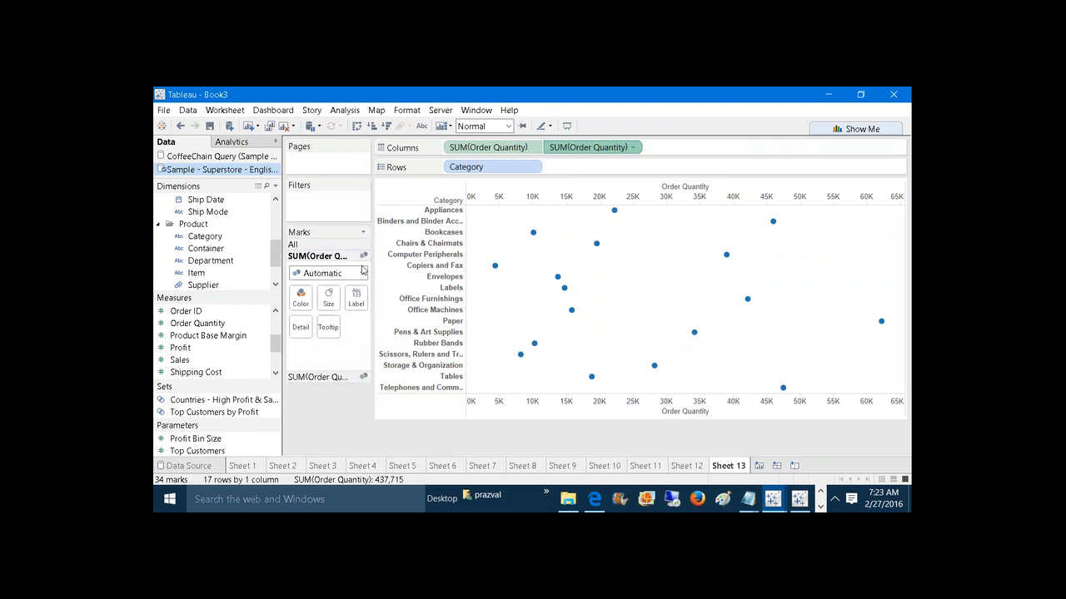
click(363, 273)
click(338, 304)
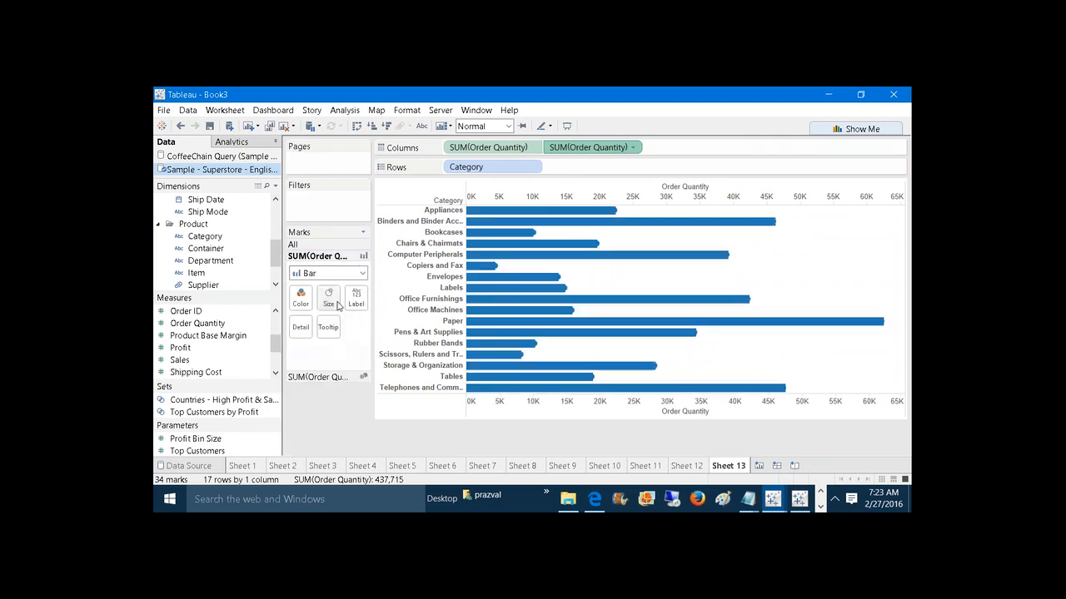
click(329, 297)
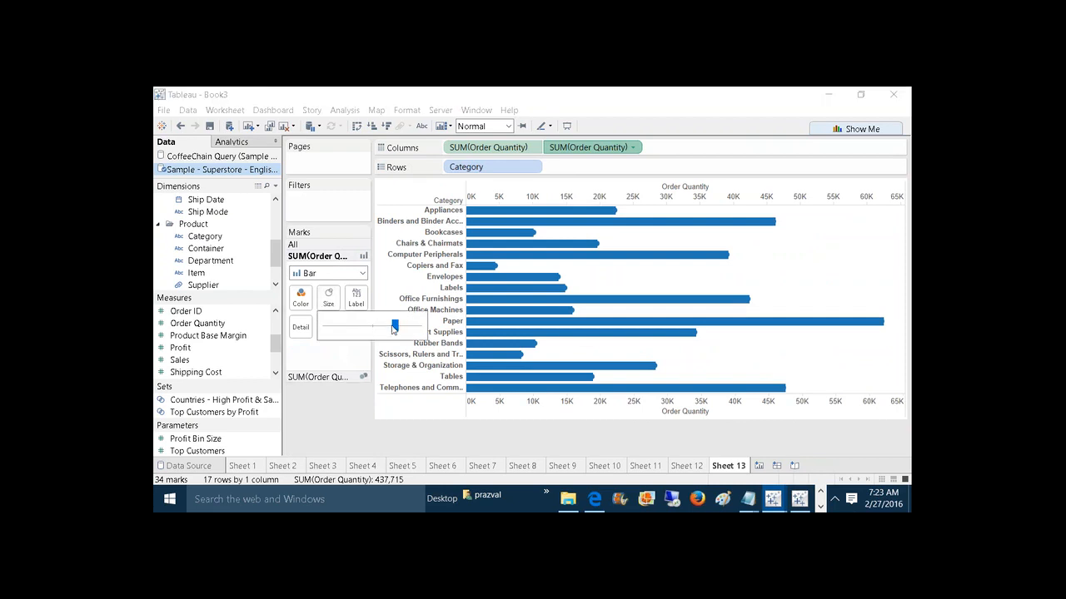
drag(394, 327, 331, 328)
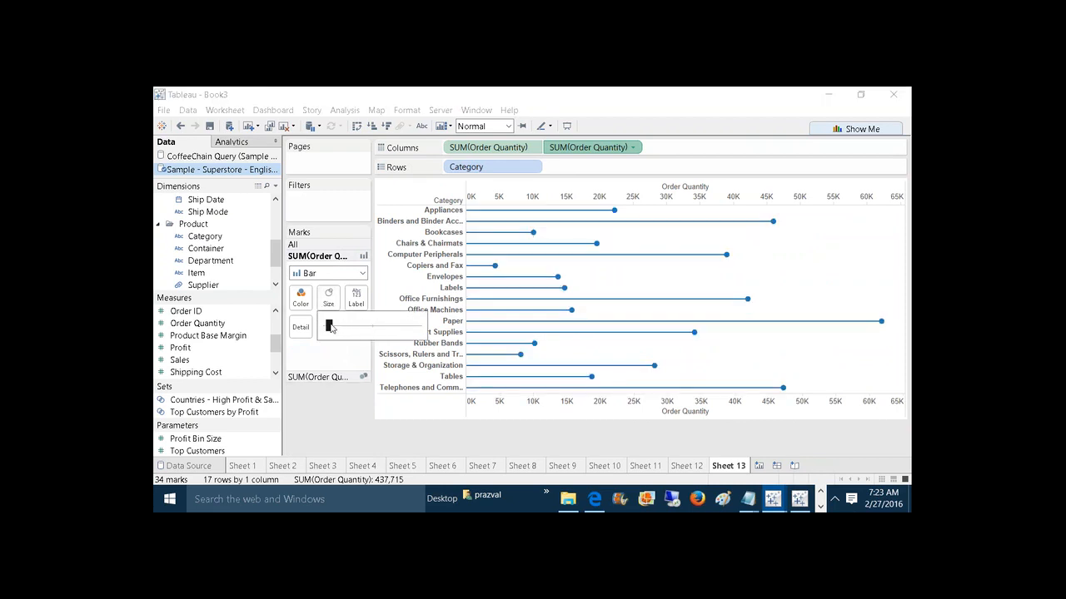
click(332, 416)
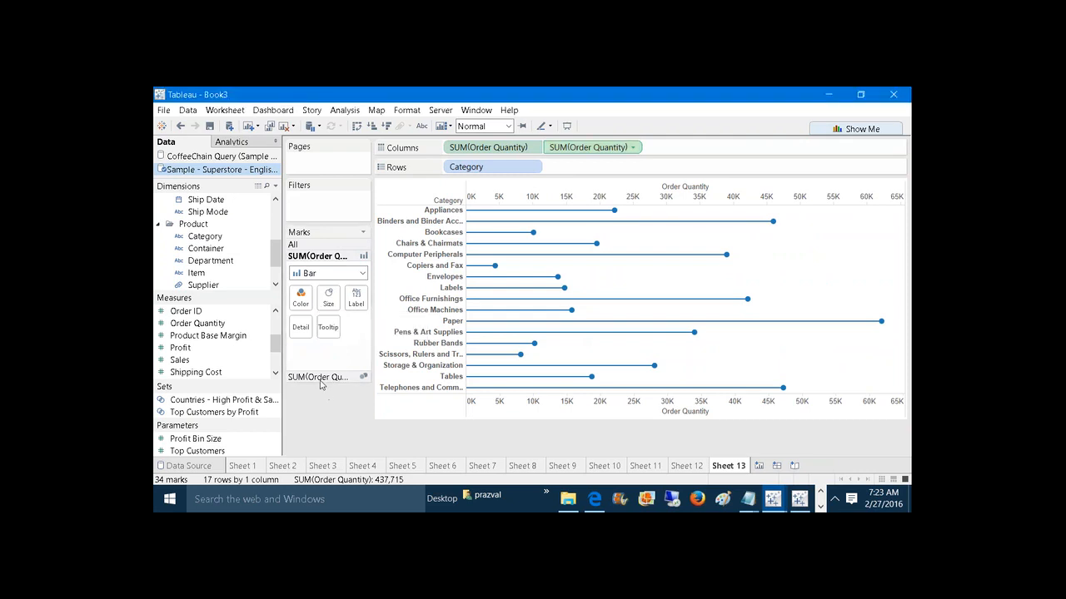
Enlarge the second Order Quantity's circles at the ends of the lollipop sticks
click(320, 378)
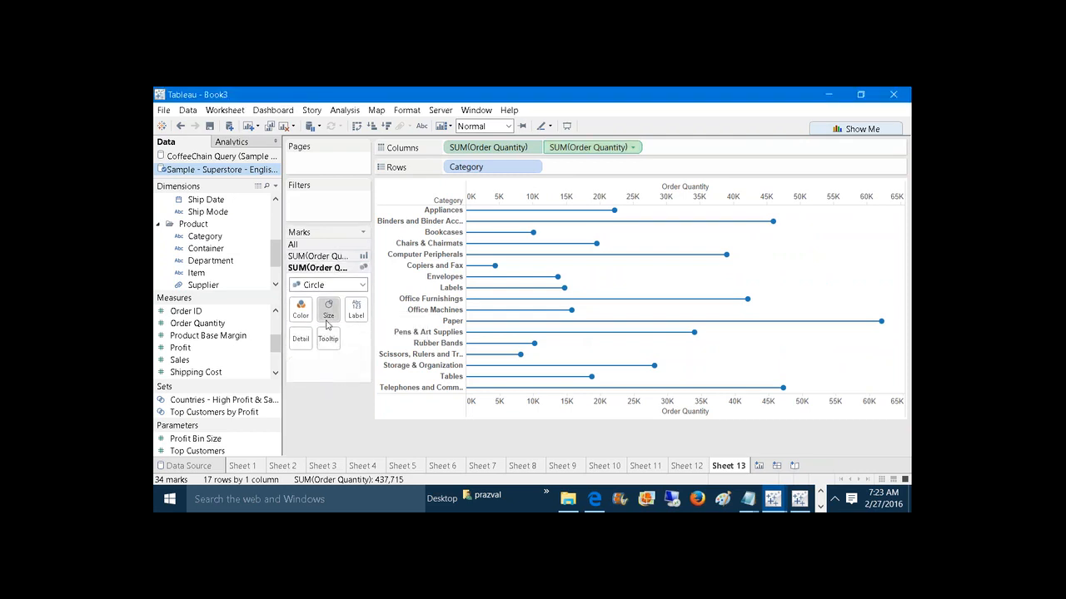
click(328, 325)
drag(348, 341, 373, 347)
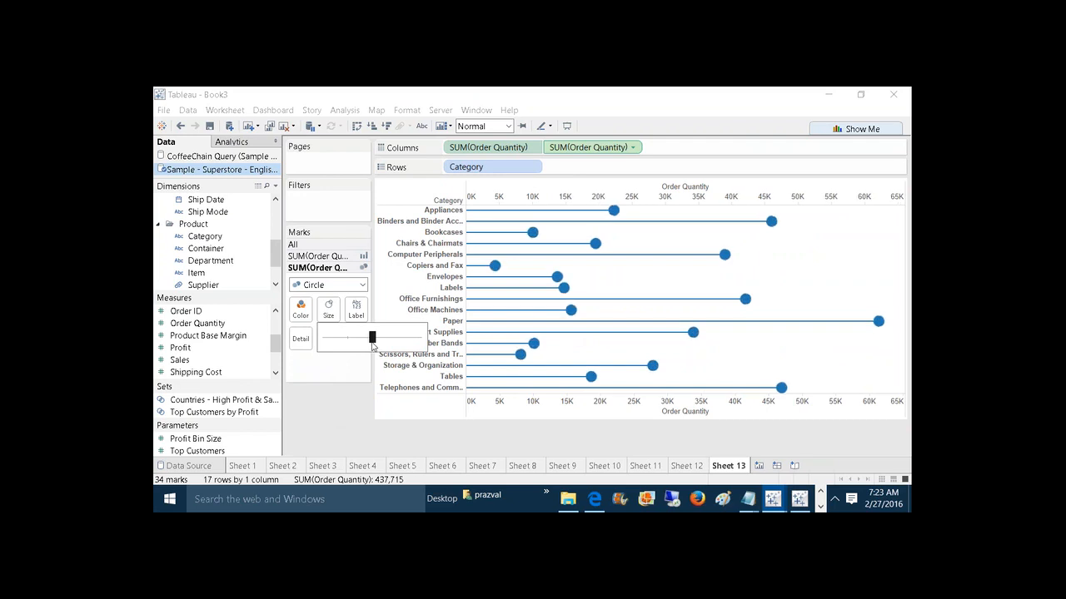
click(328, 418)
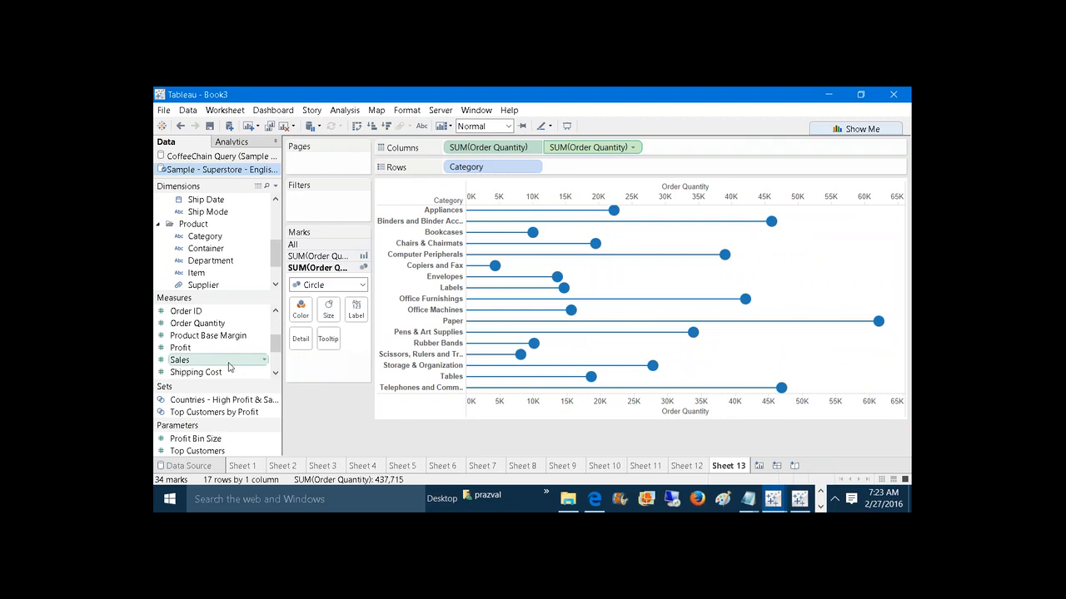
Color the circles by Category instead of Order Quantity and make the category rows much taller
drag(205, 331, 300, 311)
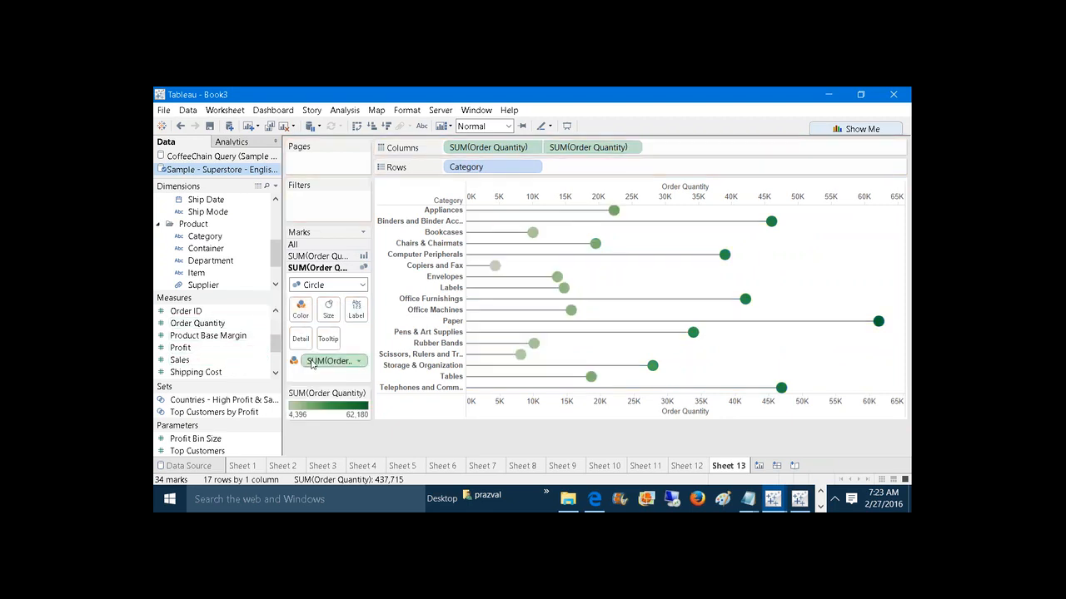
drag(223, 238, 301, 309)
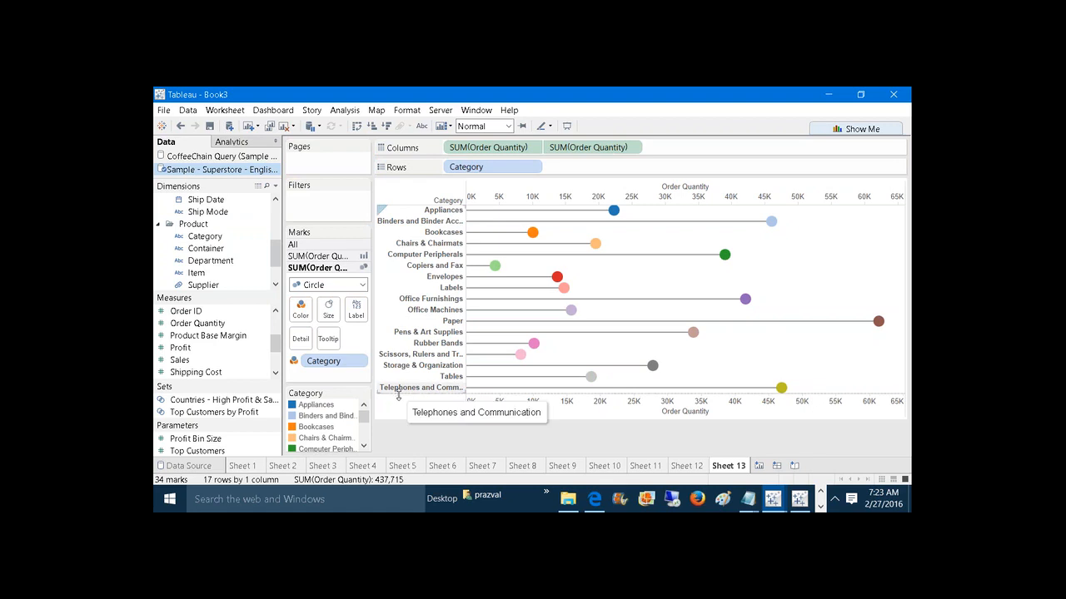
drag(399, 394, 400, 415)
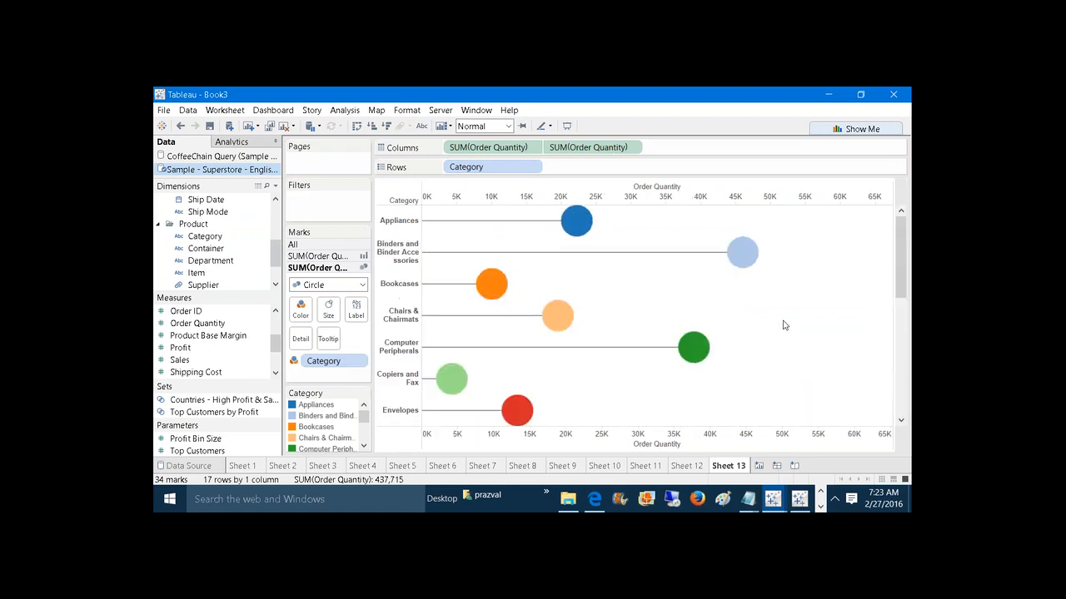
drag(901, 289, 903, 412)
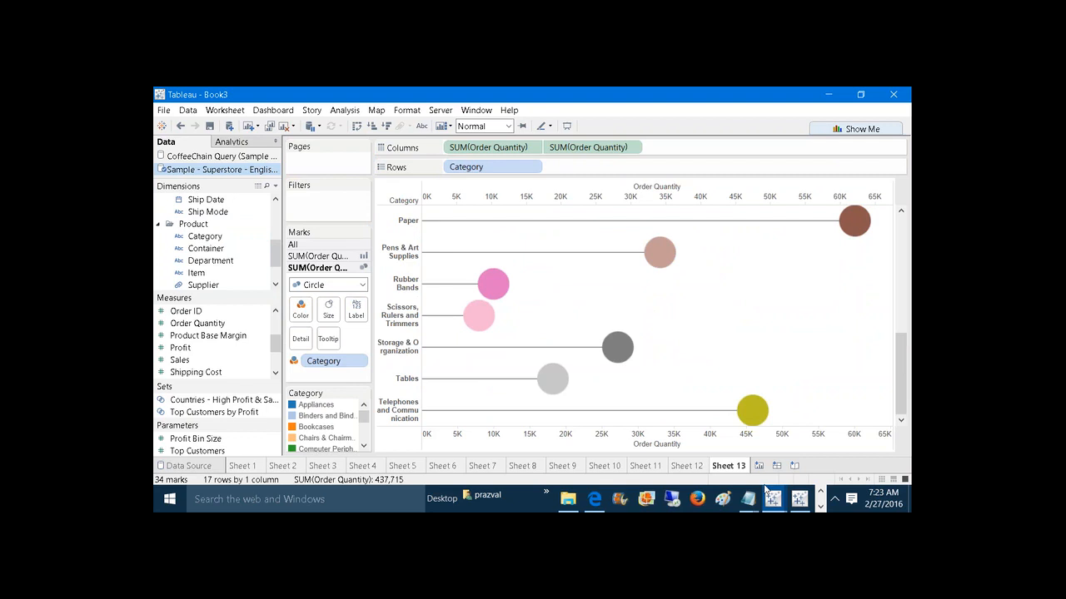
Switch back to the Notepad window containing the numbered chart list
mouse_move(753, 503)
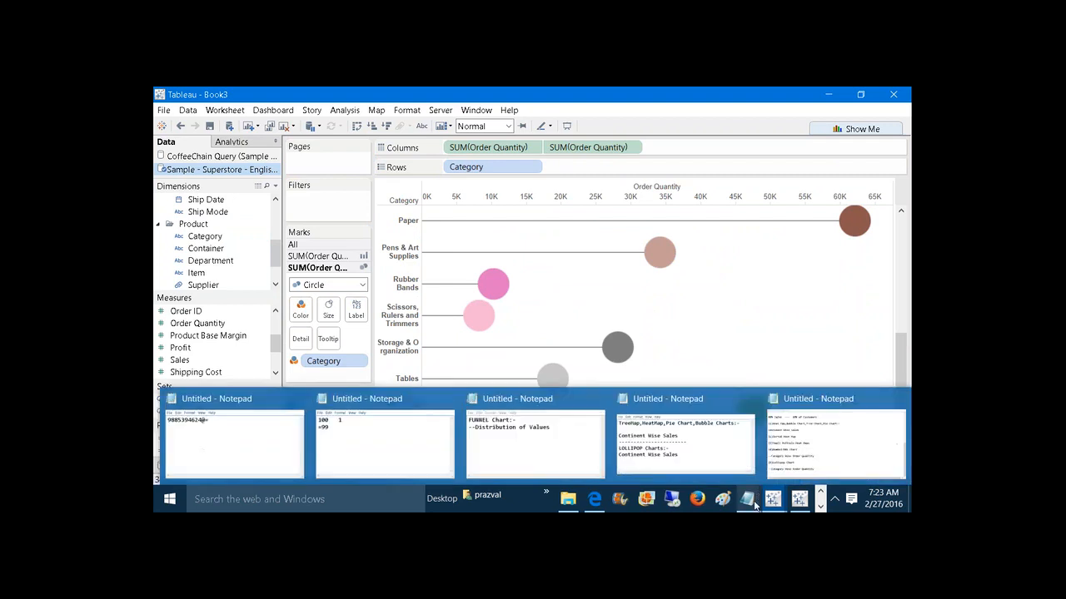
click(797, 467)
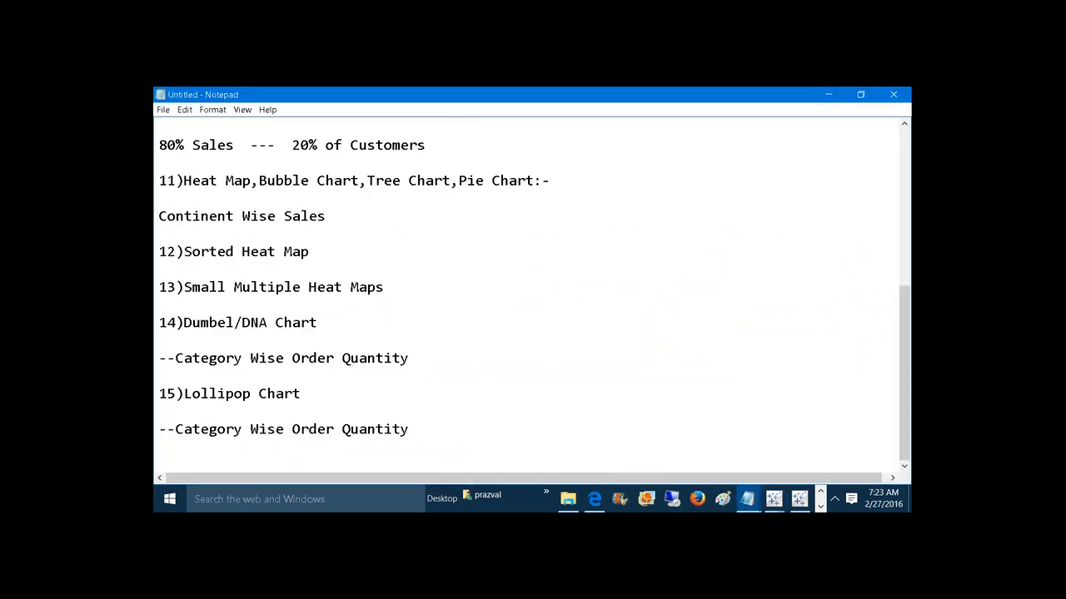